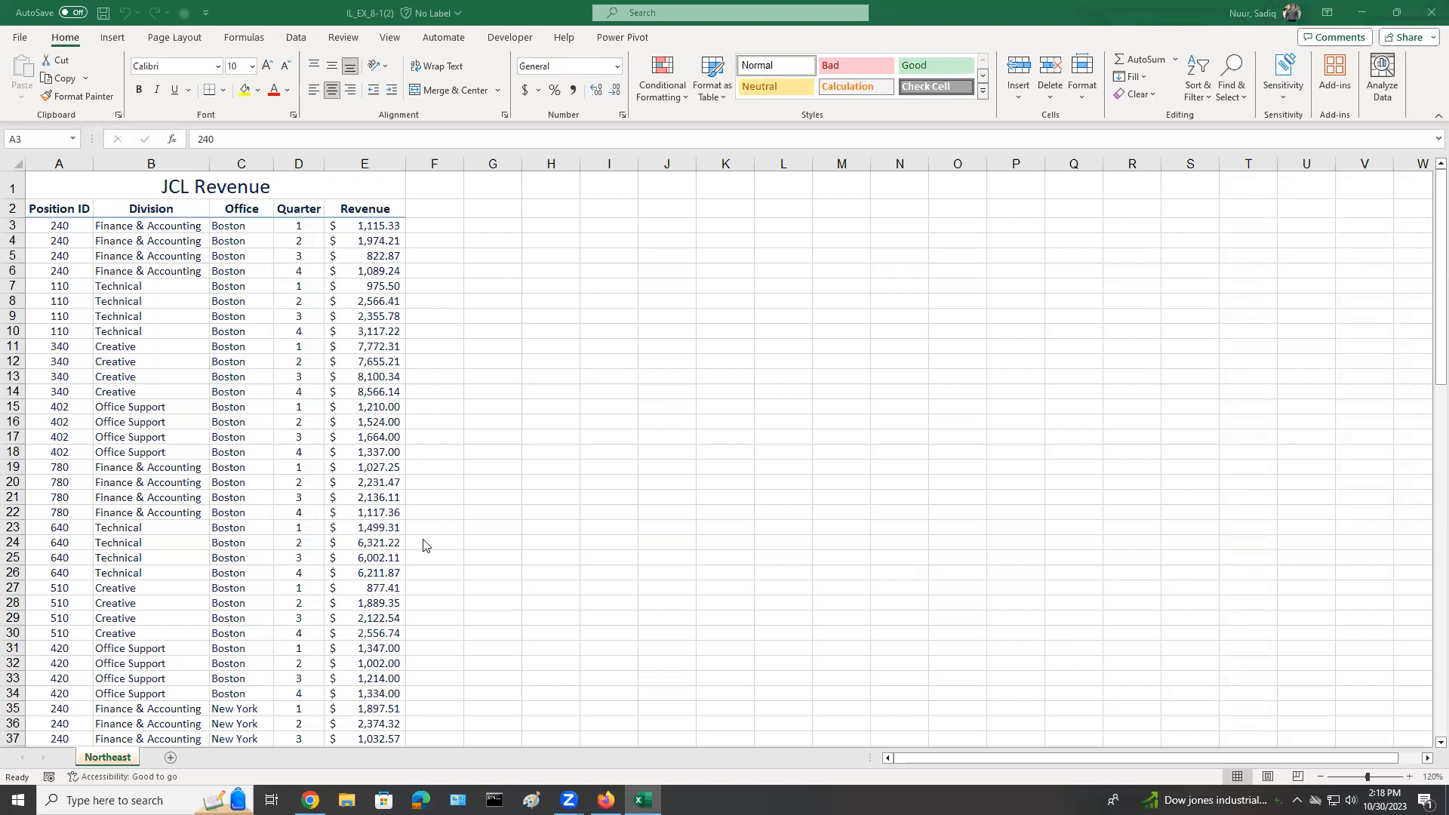
pyautogui.click(57, 230)
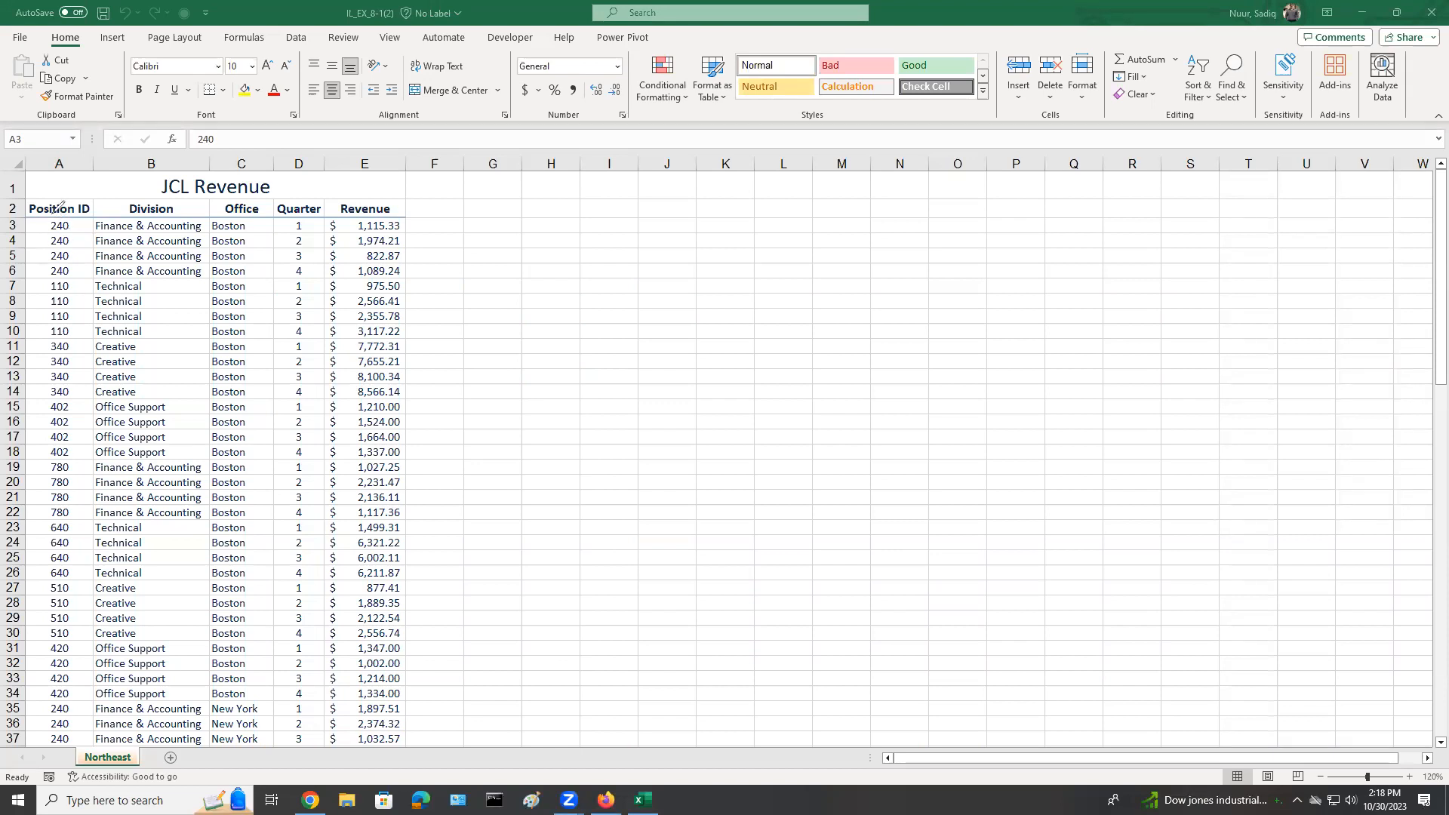
pyautogui.moveTo(43, 227)
pyautogui.mouseDown()
pyautogui.moveTo(60, 272)
pyautogui.moveTo(109, 234)
pyautogui.moveTo(87, 195)
pyautogui.moveTo(56, 207)
pyautogui.mouseUp()
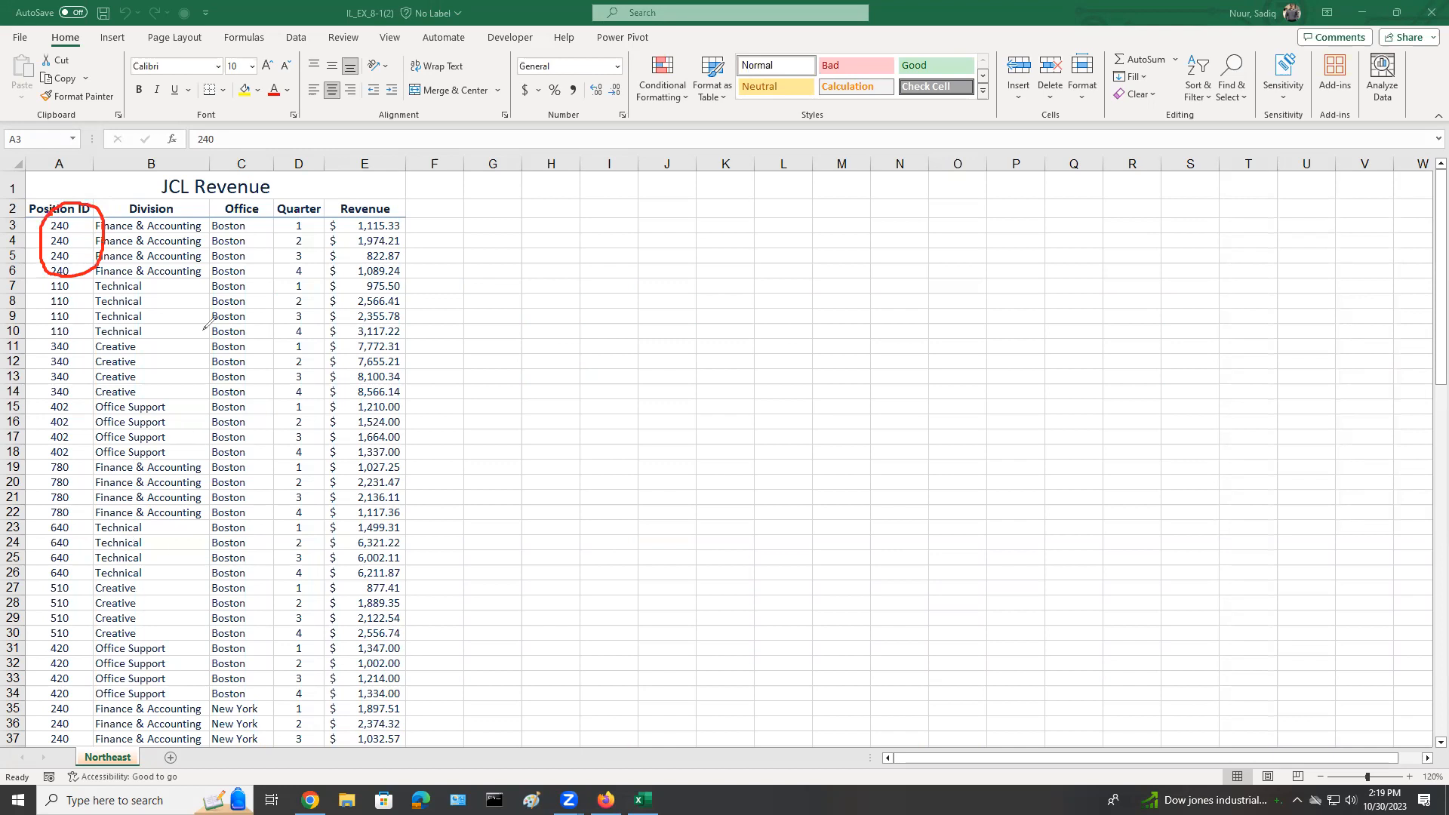
pyautogui.moveTo(210, 223)
pyautogui.mouseDown()
pyautogui.moveTo(205, 671)
pyautogui.moveTo(219, 702)
pyautogui.moveTo(266, 689)
pyautogui.moveTo(285, 636)
pyautogui.moveTo(275, 189)
pyautogui.moveTo(215, 199)
pyautogui.moveTo(212, 231)
pyautogui.mouseUp()
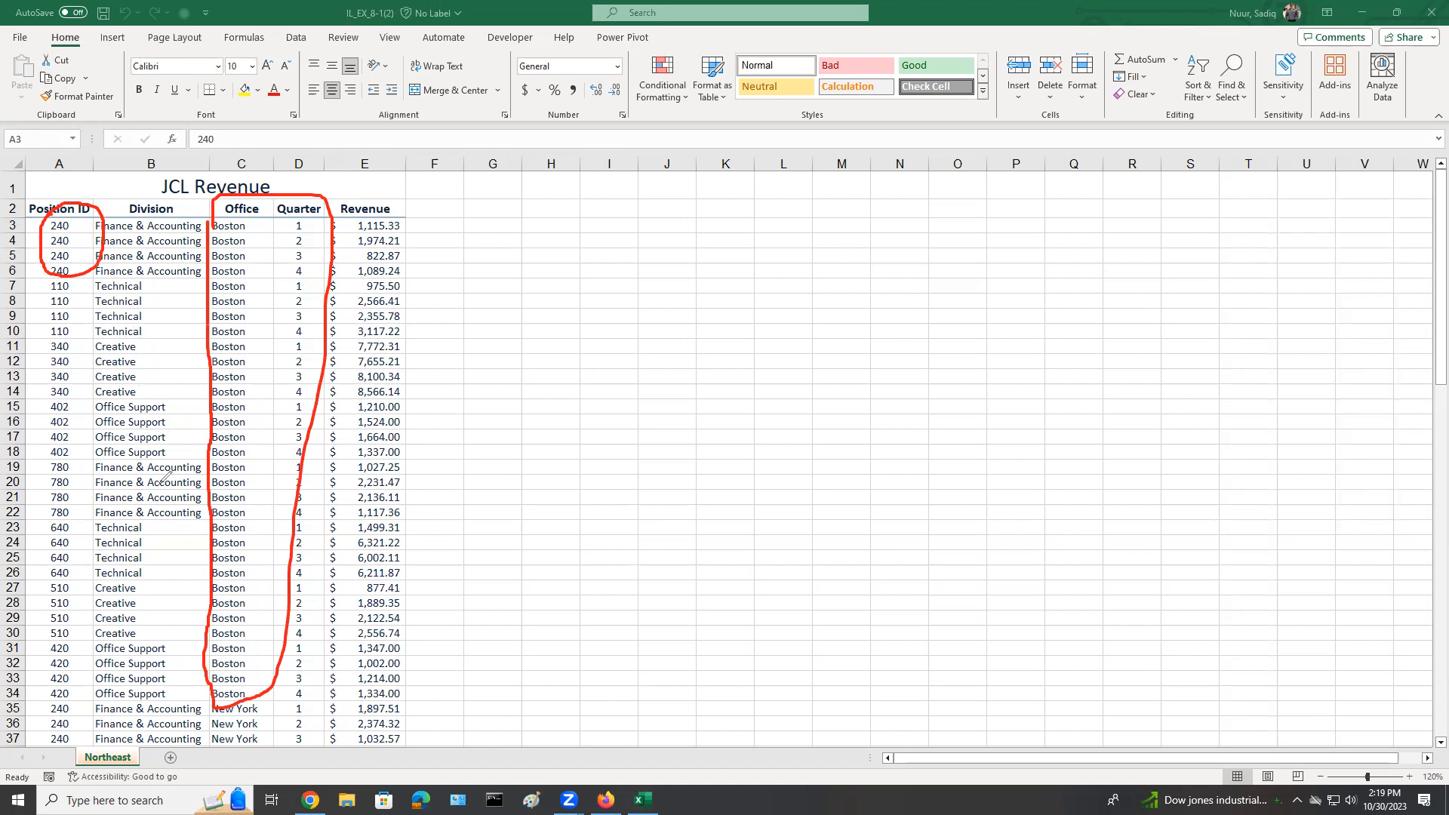
pyautogui.moveTo(482, 377)
pyautogui.mouseDown()
pyautogui.moveTo(597, 521)
pyautogui.moveTo(598, 425)
pyautogui.moveTo(612, 412)
pyautogui.moveTo(641, 474)
pyautogui.mouseUp()
pyautogui.moveTo(634, 419)
pyautogui.mouseDown()
pyautogui.moveTo(666, 437)
pyautogui.moveTo(688, 387)
pyautogui.moveTo(728, 397)
pyautogui.mouseUp()
pyautogui.moveTo(733, 344)
pyautogui.mouseDown()
pyautogui.moveTo(775, 417)
pyautogui.moveTo(765, 392)
pyautogui.mouseUp()
pyautogui.moveTo(734, 316); pyautogui.dragTo(904, 254)
pyautogui.moveTo(834, 290); pyautogui.dragTo(865, 425)
pyautogui.moveTo(908, 351); pyautogui.dragTo(939, 408)
pyautogui.moveTo(939, 296); pyautogui.dragTo(976, 384)
pyautogui.moveTo(1027, 255)
pyautogui.mouseDown()
pyautogui.moveTo(1046, 361)
pyautogui.moveTo(1107, 352)
pyautogui.mouseUp()
pyautogui.moveTo(531, 611); pyautogui.dragTo(1143, 415)
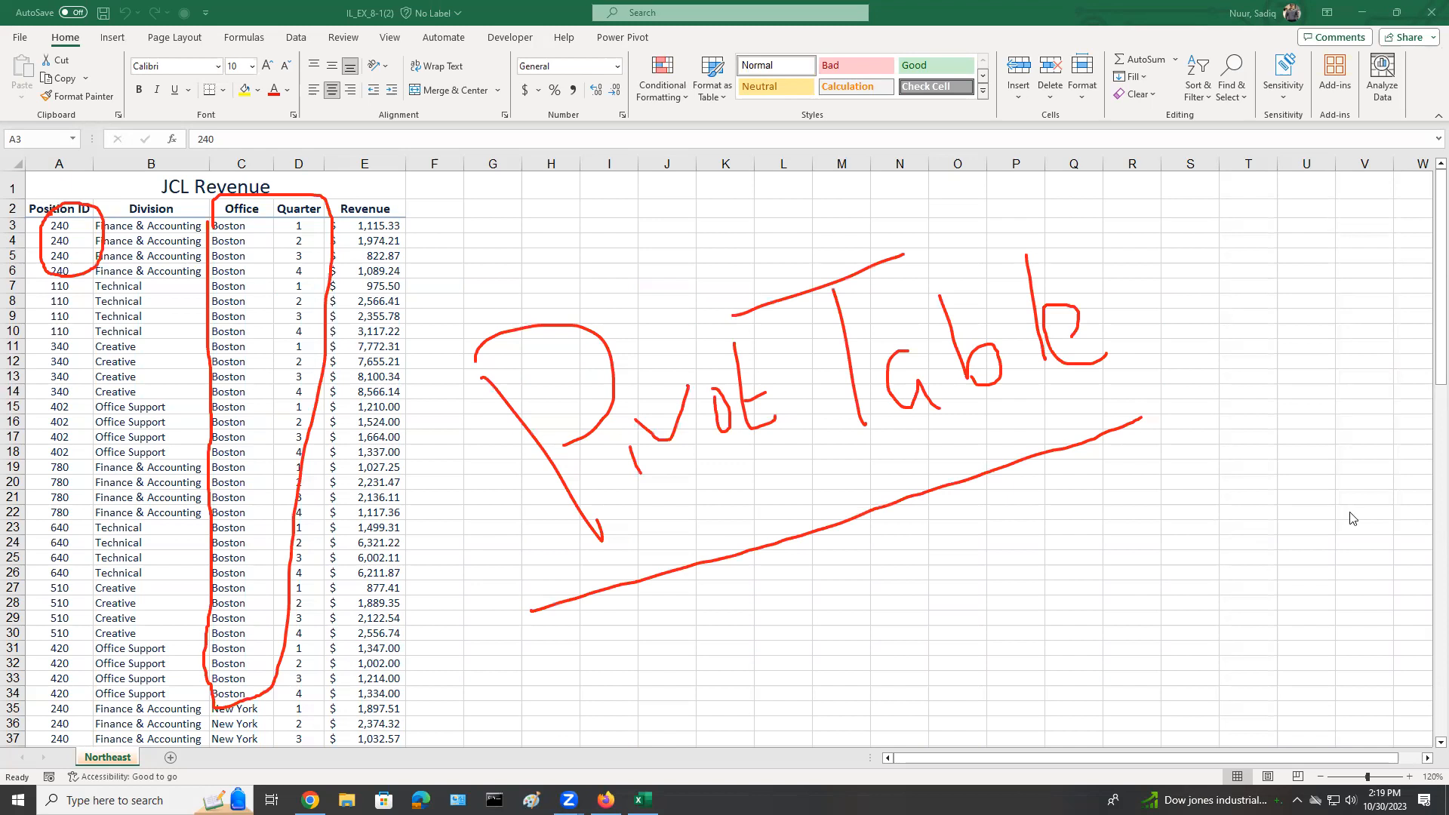
pyautogui.click(1338, 566)
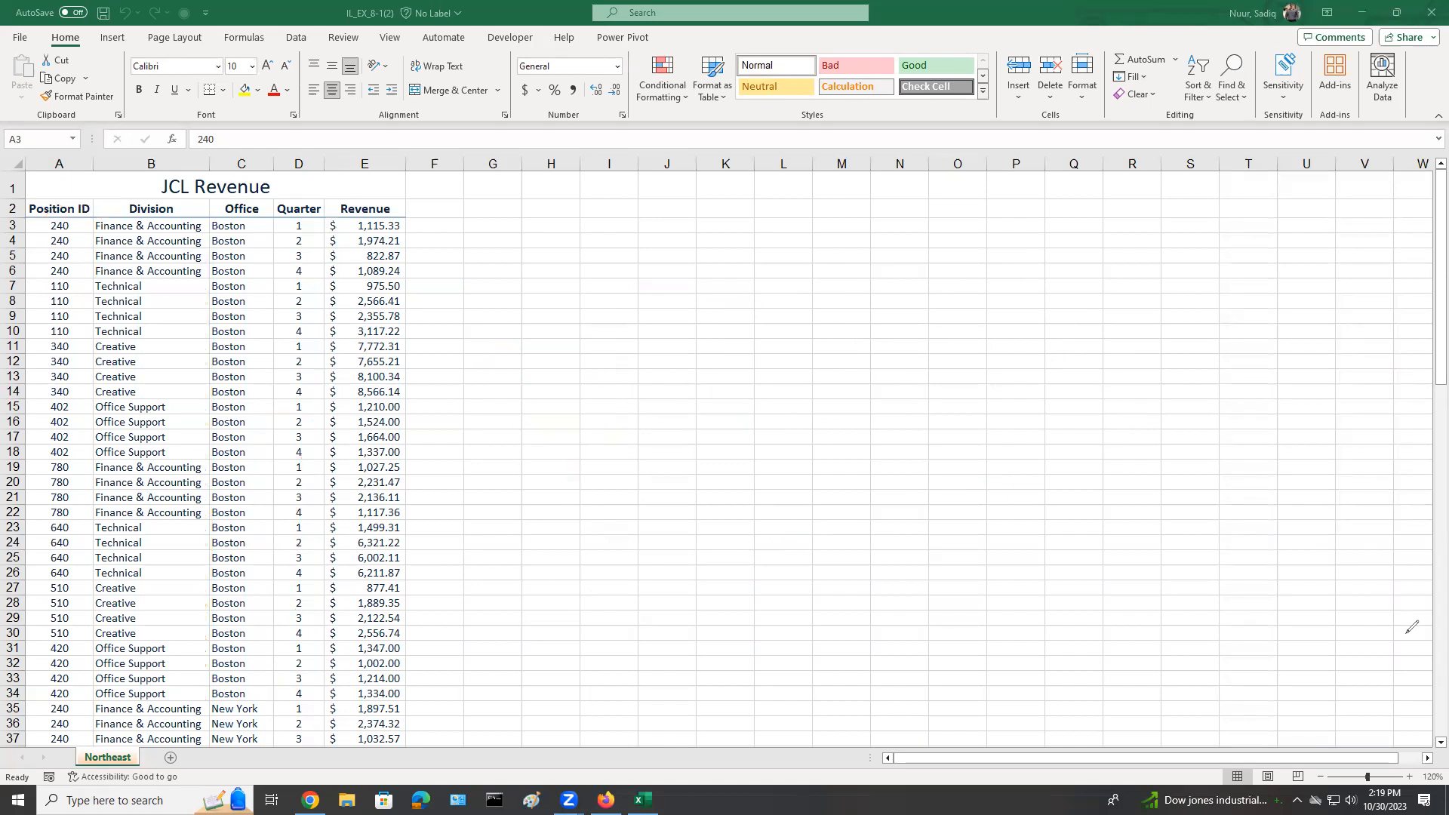
# Create a blank PivotTable on a new sheet from the JCL Revenue data on the Northeast sheet.
pyautogui.click(64, 231)
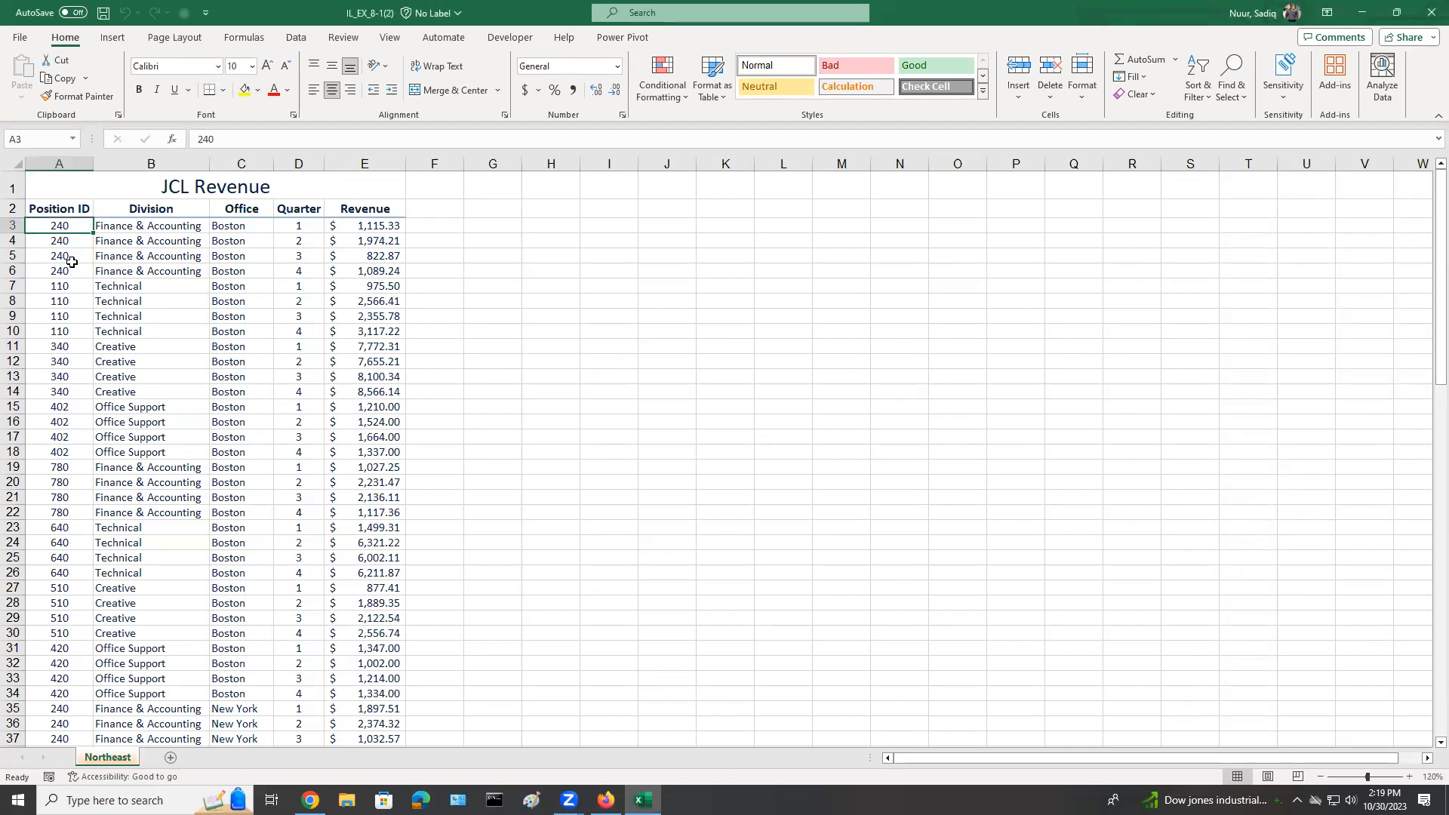
pyautogui.click(104, 758)
pyautogui.click(113, 38)
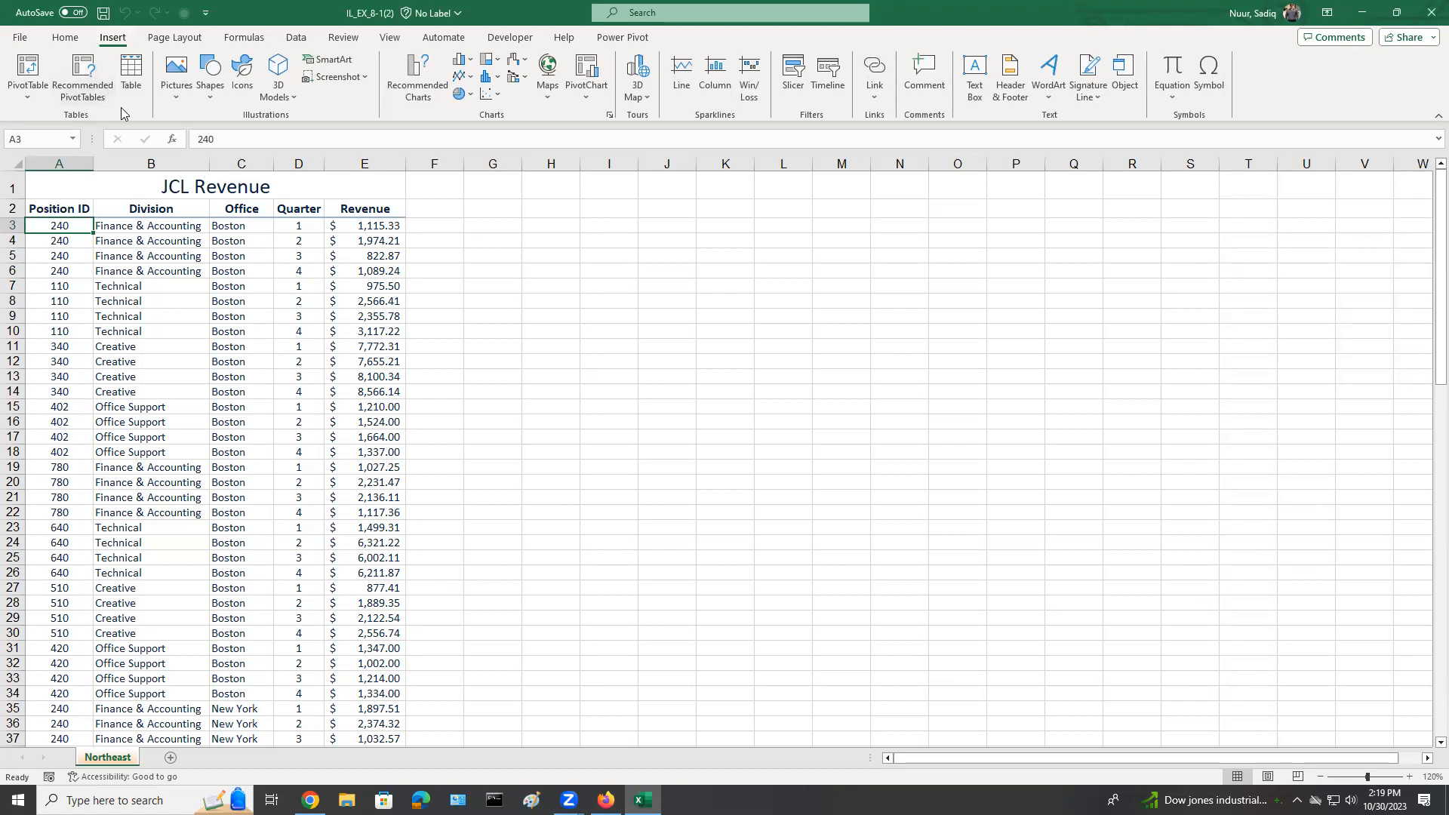
pyautogui.press('ctrl')
pyautogui.press('ctrl')
pyautogui.press('ctrl')
pyautogui.press('ctrl')
pyautogui.press('ctrl')
pyautogui.click(87, 71)
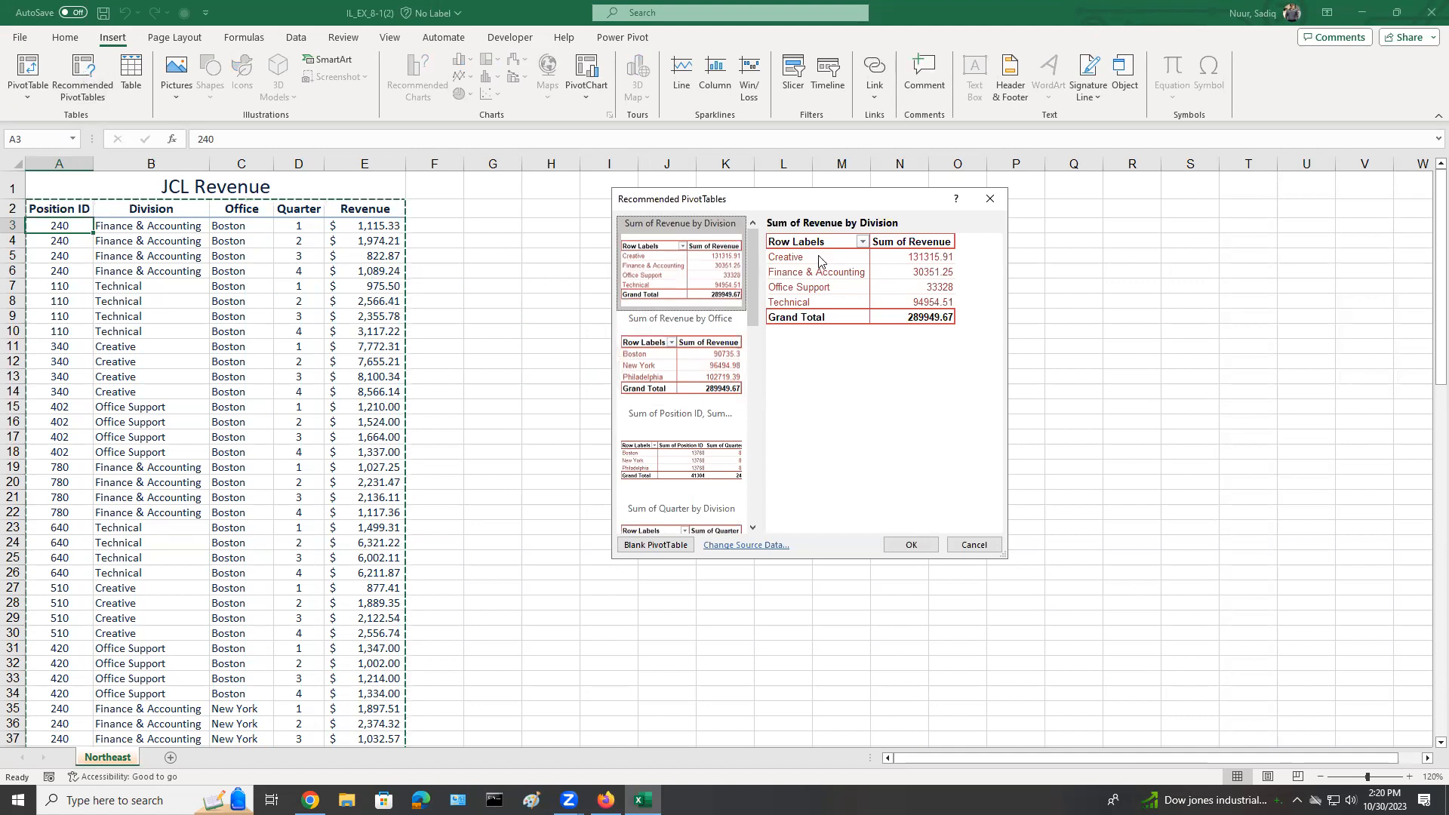
pyautogui.moveTo(854, 204); pyautogui.dragTo(868, 209)
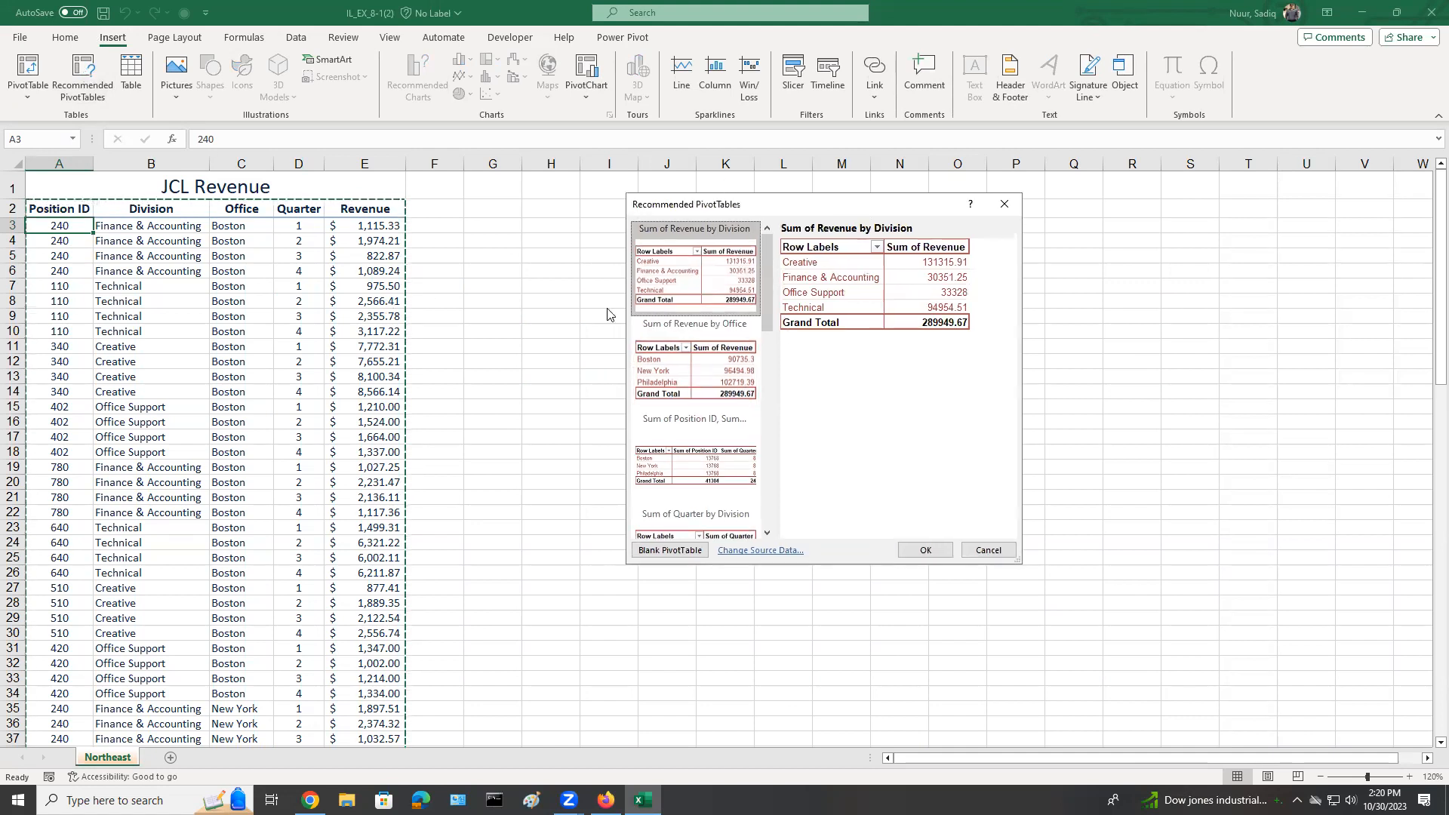
pyautogui.press('ctrl')
pyautogui.moveTo(767, 271)
pyautogui.mouseDown()
pyautogui.moveTo(762, 376)
pyautogui.moveTo(782, 482)
pyautogui.moveTo(774, 273)
pyautogui.mouseUp()
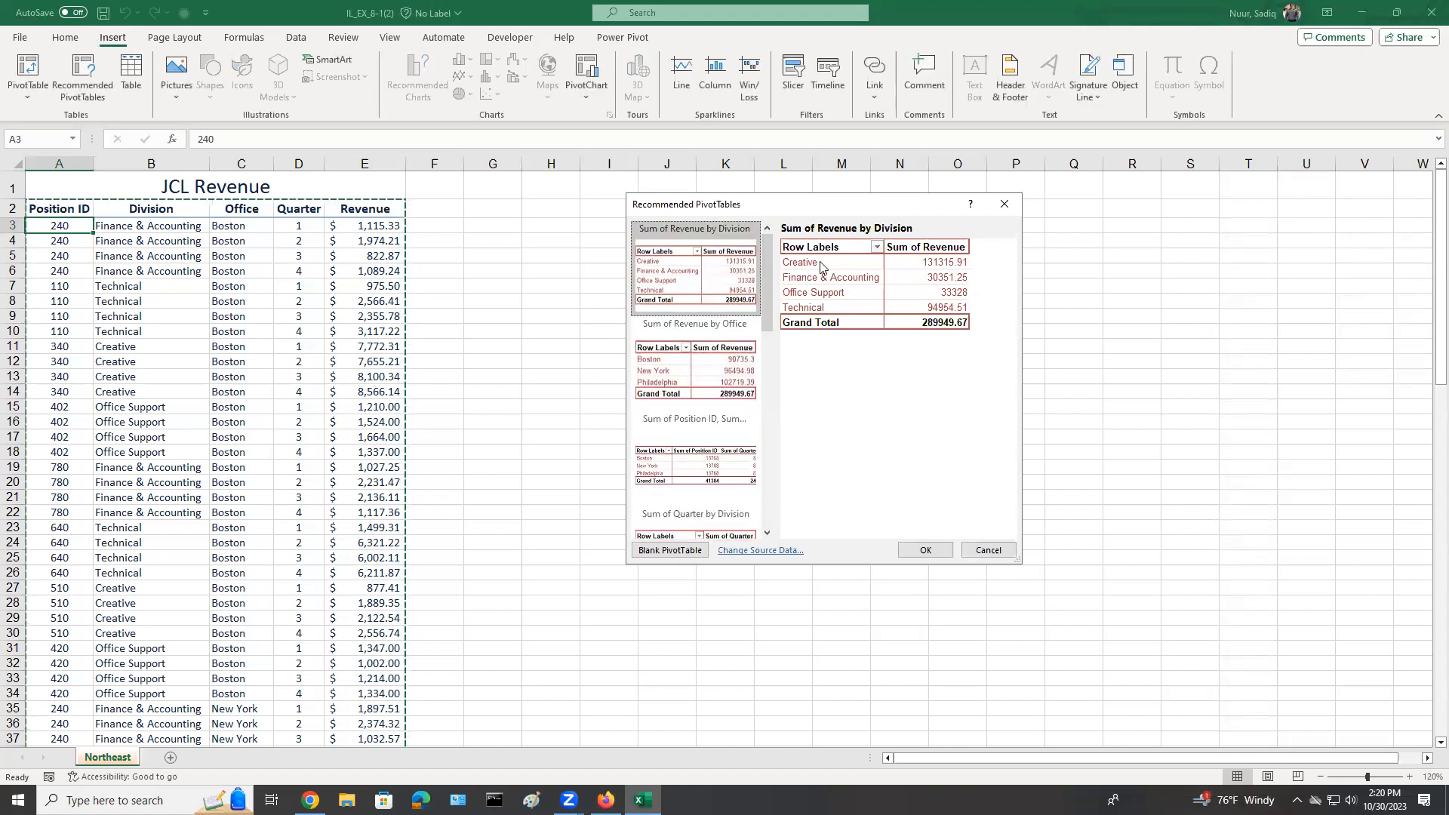
pyautogui.click(671, 551)
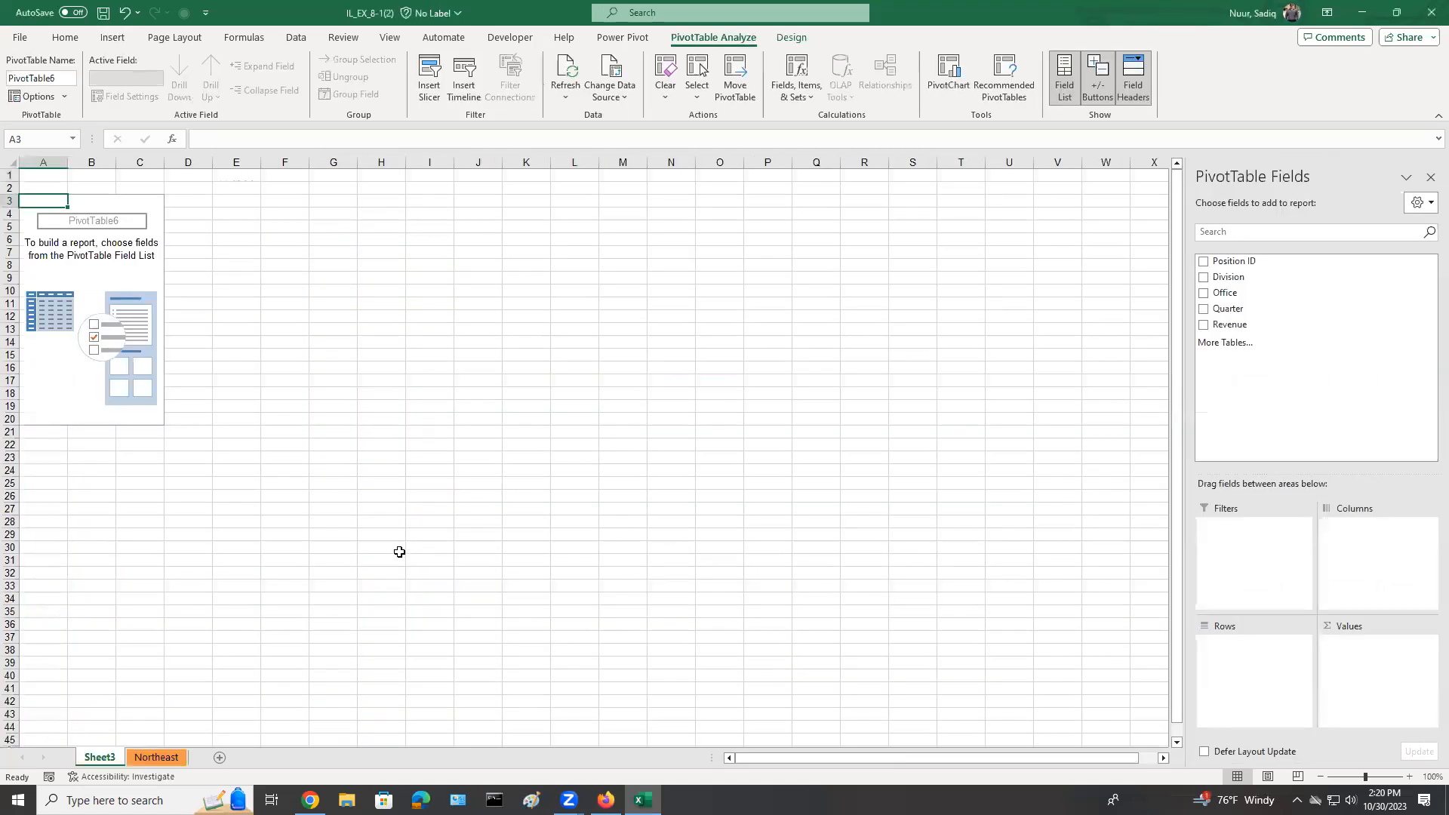
pyautogui.click(101, 757)
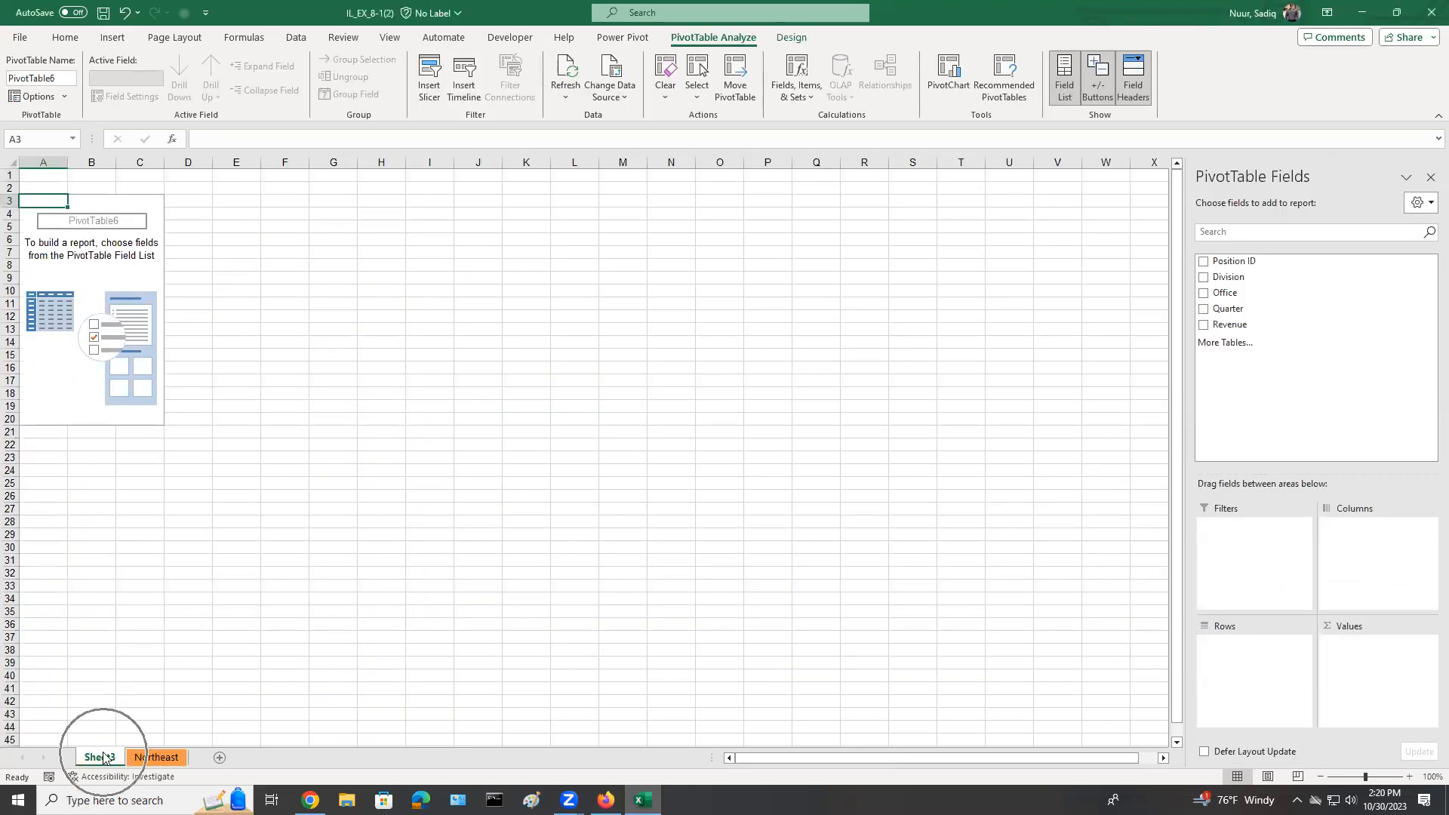
pyautogui.press('ctrl')
pyautogui.press('ctrl')
pyautogui.press('ctrl')
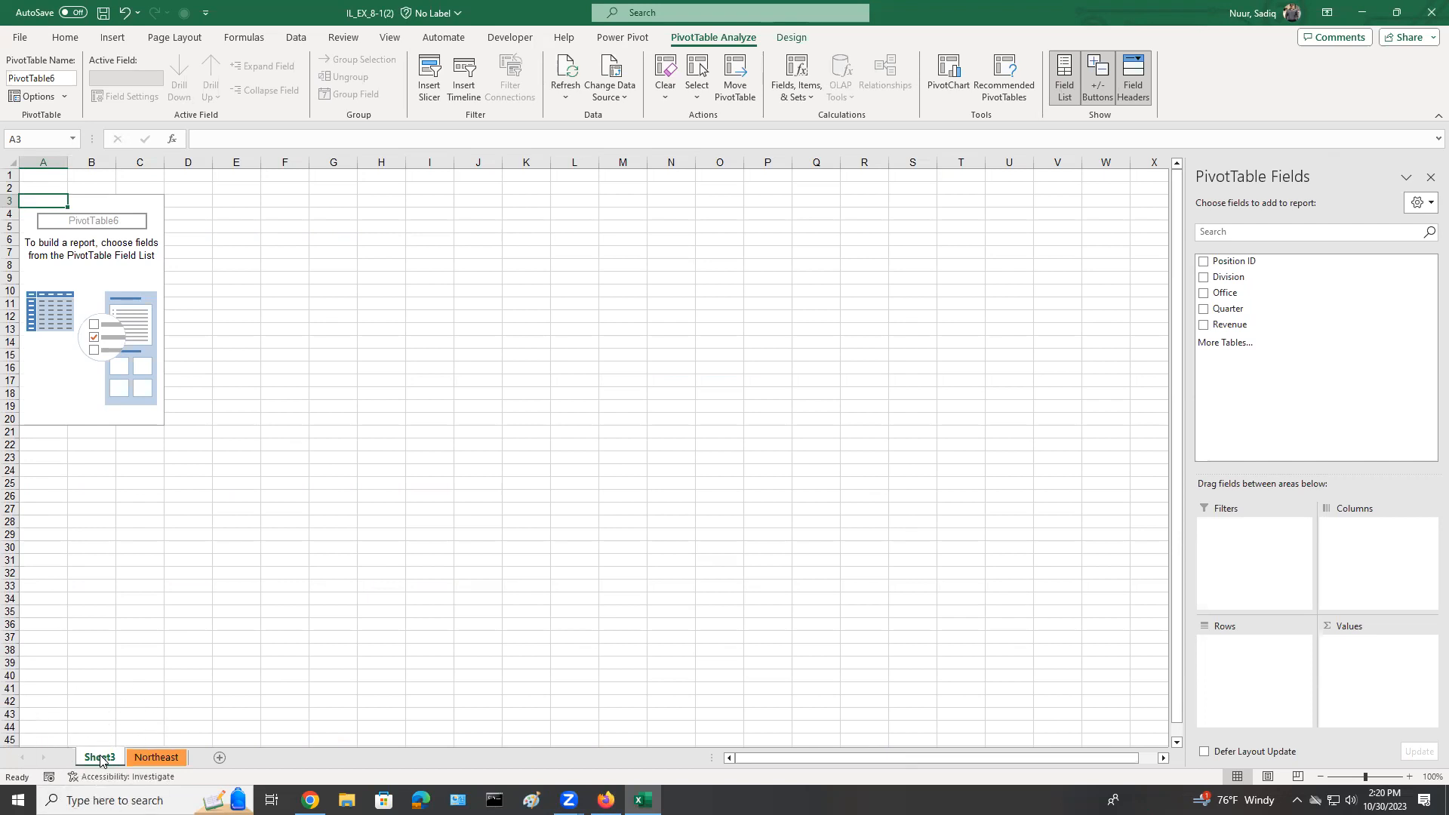
pyautogui.press('ctrl')
pyautogui.press('ctrl')
pyautogui.press('ctrl')
pyautogui.press('ctrl')
pyautogui.press('ctrl')
pyautogui.press('ctrl')
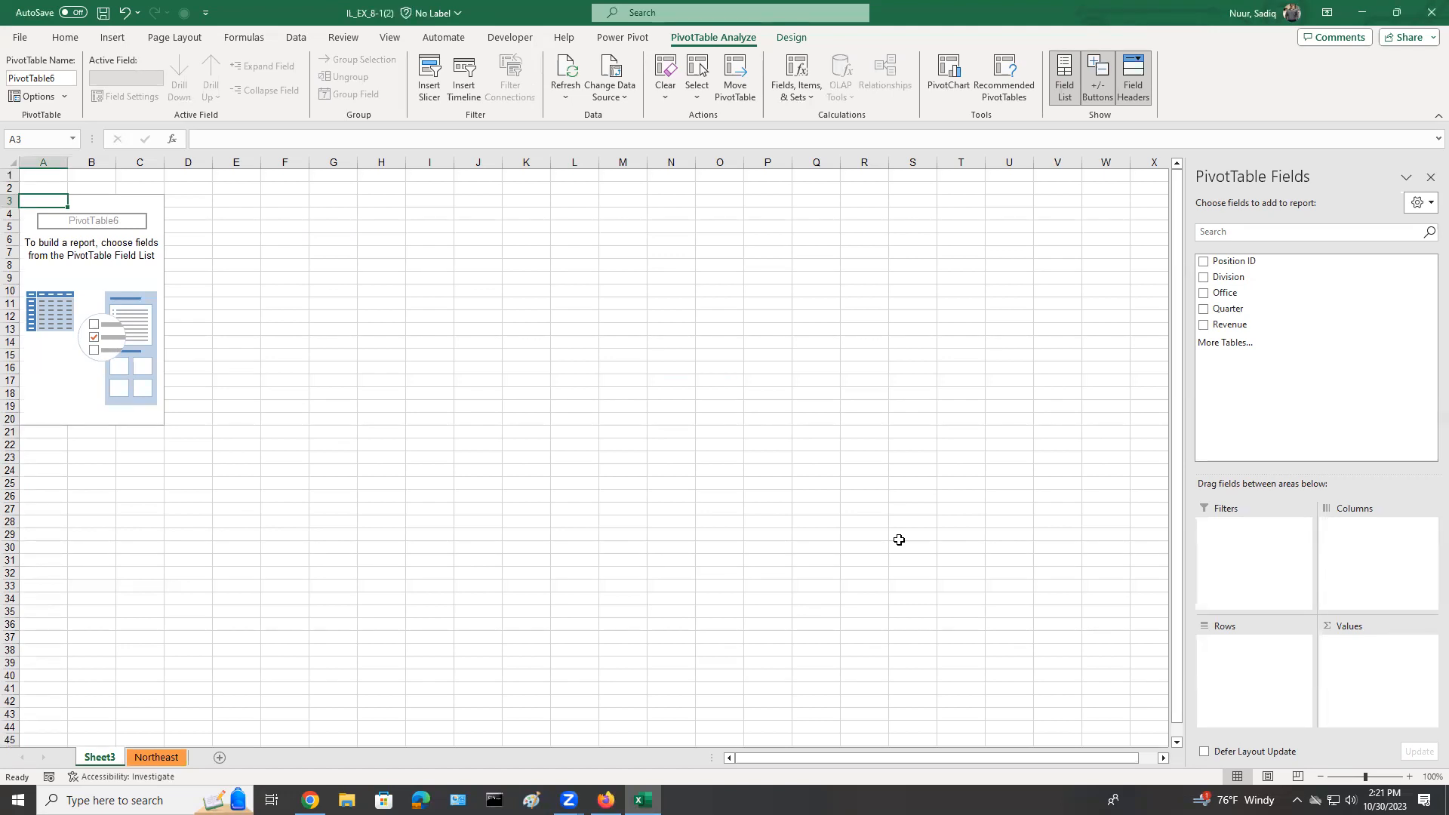
# Add the Office, Position ID and Quarter fields to the PivotTable, placing Quarter below Office in the rows.
pyautogui.click(1205, 294)
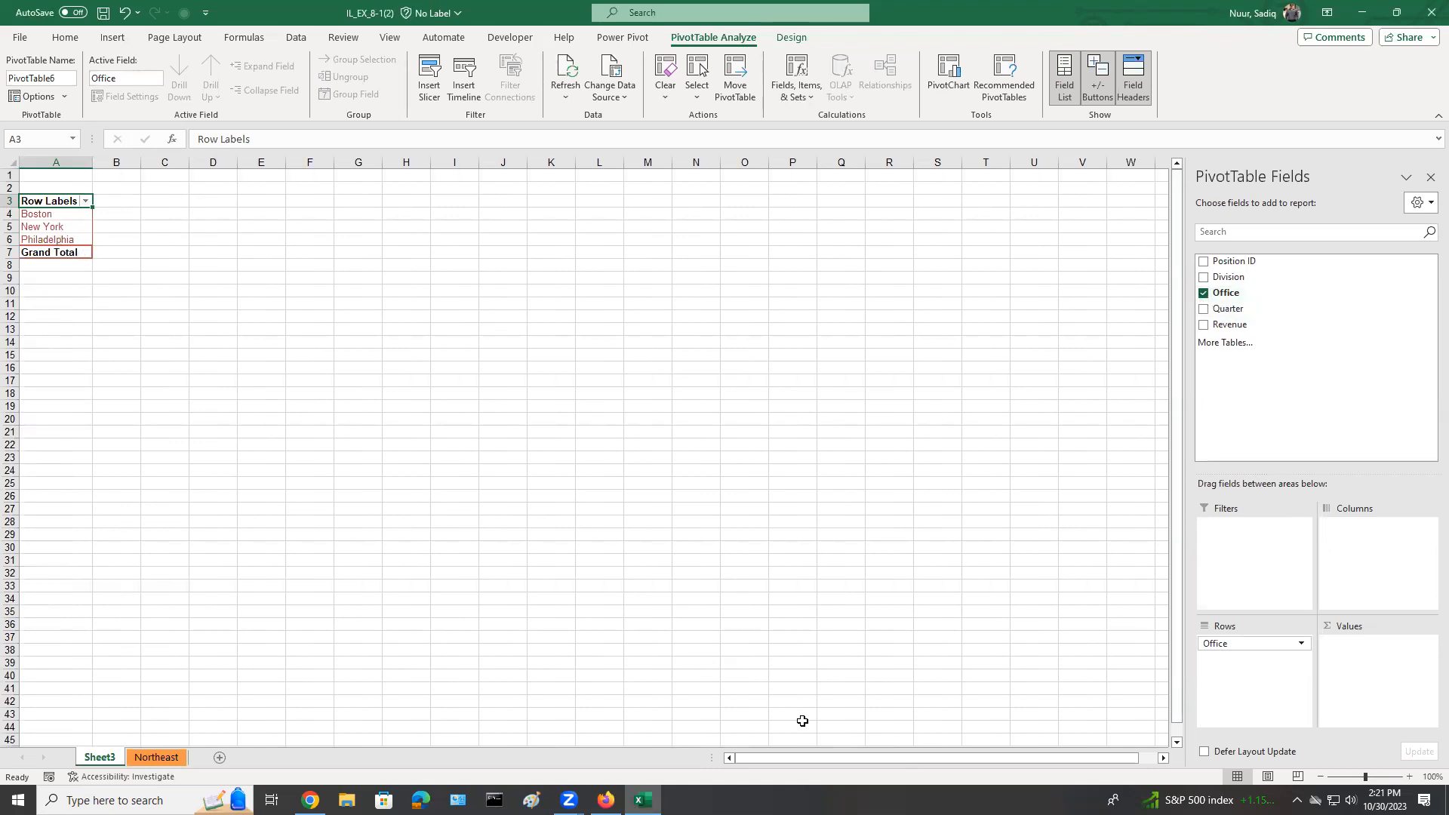
pyautogui.moveTo(1368, 780); pyautogui.dragTo(1371, 779)
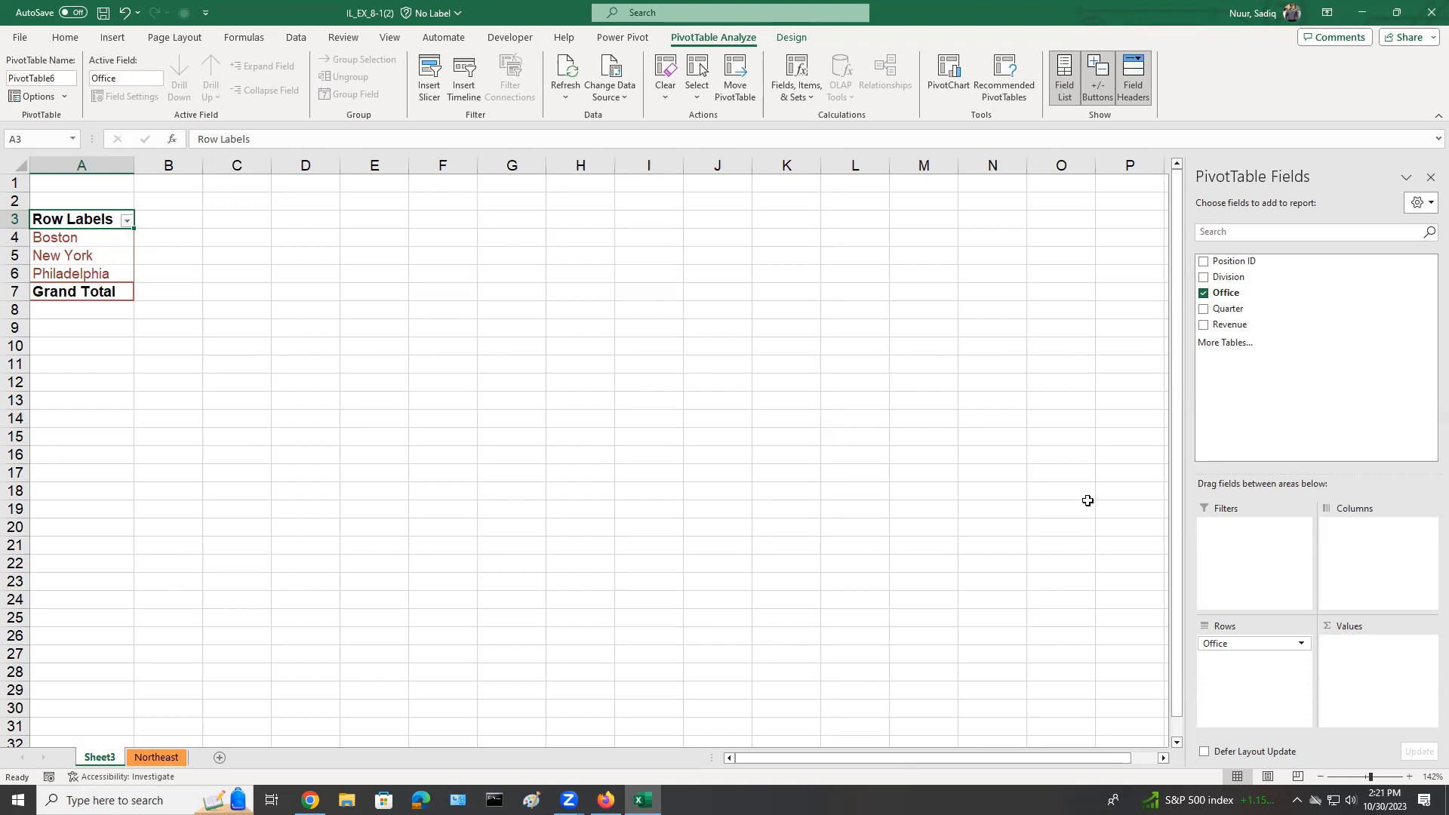
pyautogui.click(1203, 263)
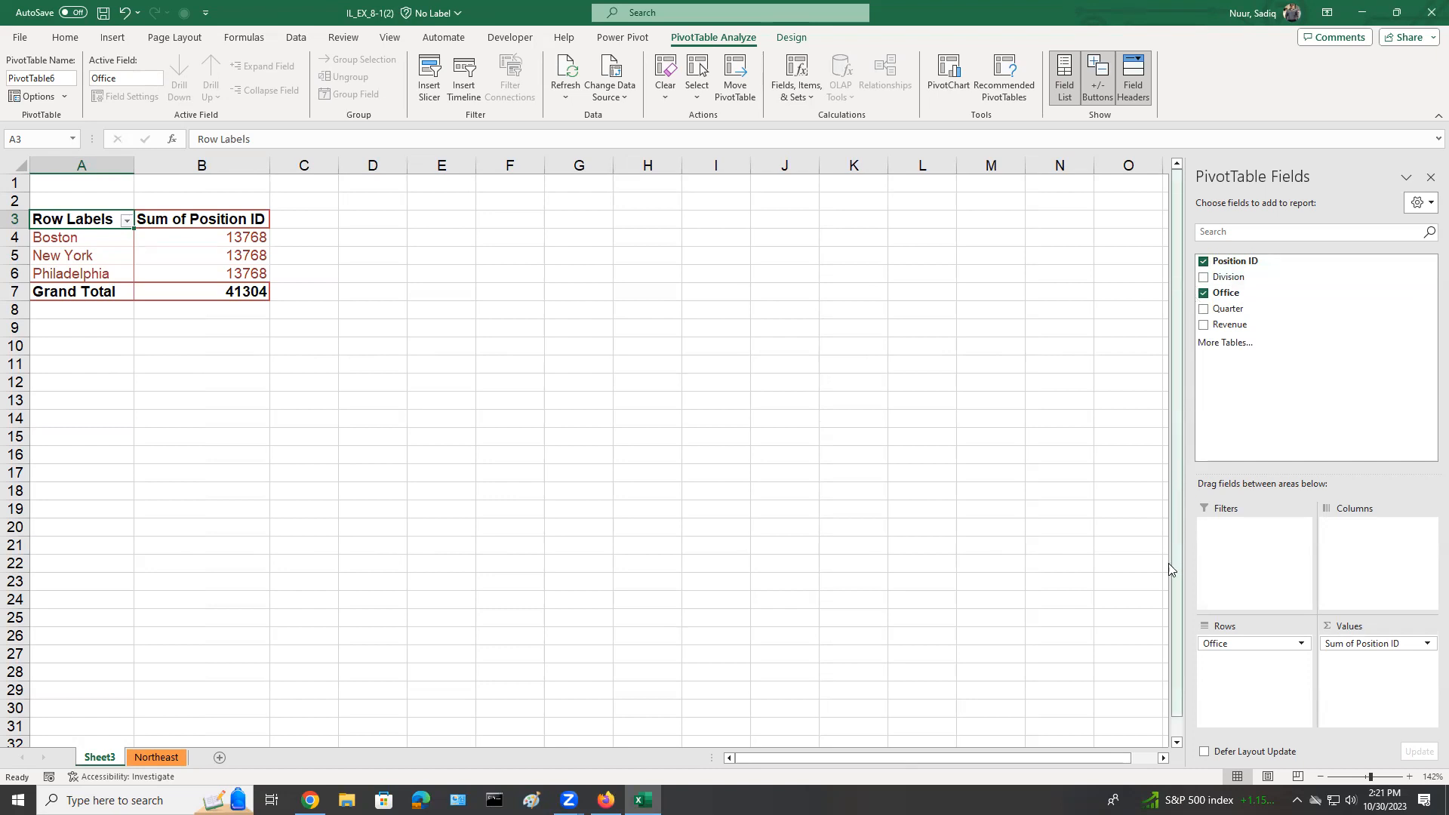
pyautogui.click(1204, 310)
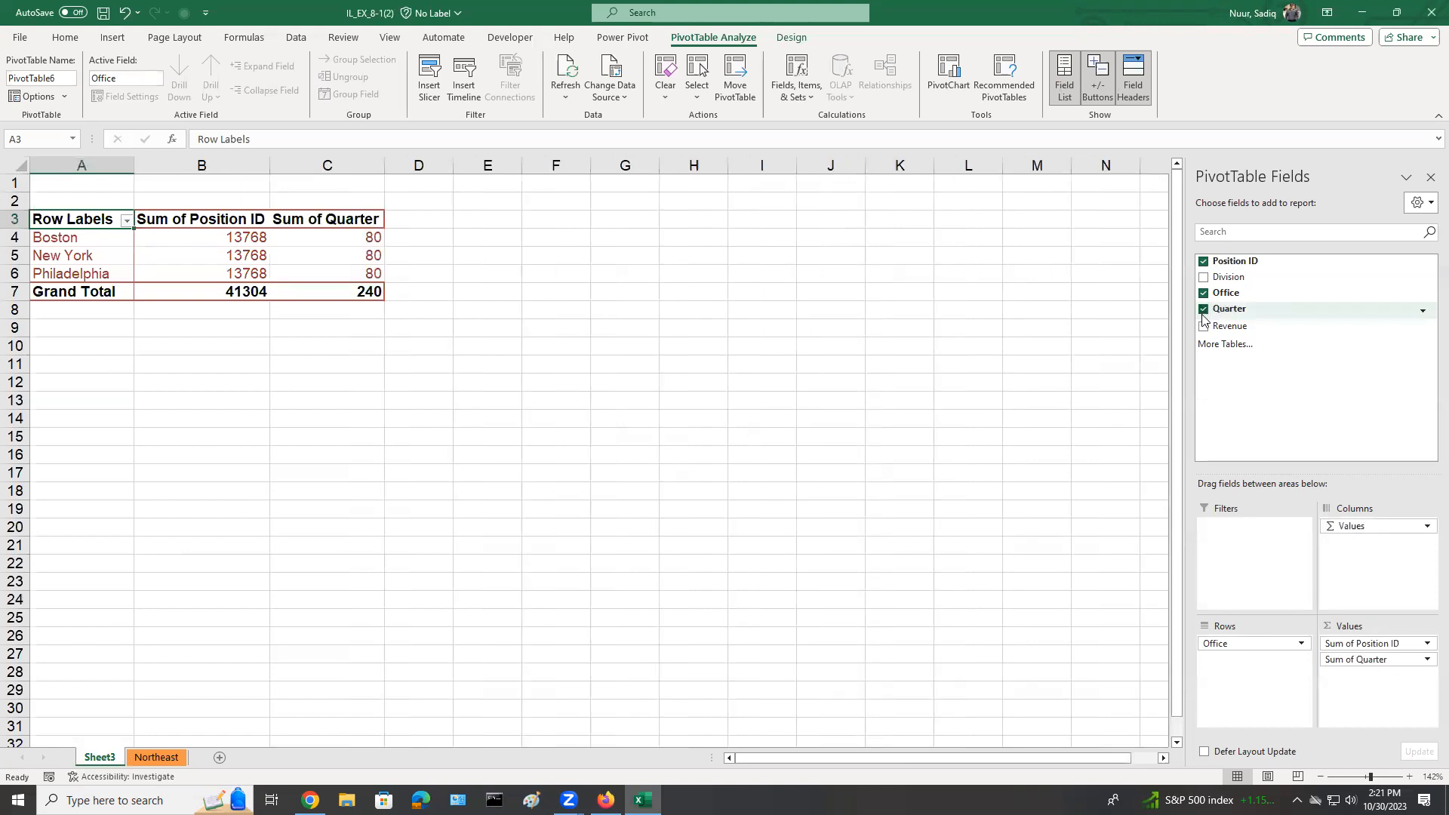
pyautogui.moveTo(1363, 659); pyautogui.dragTo(1226, 664)
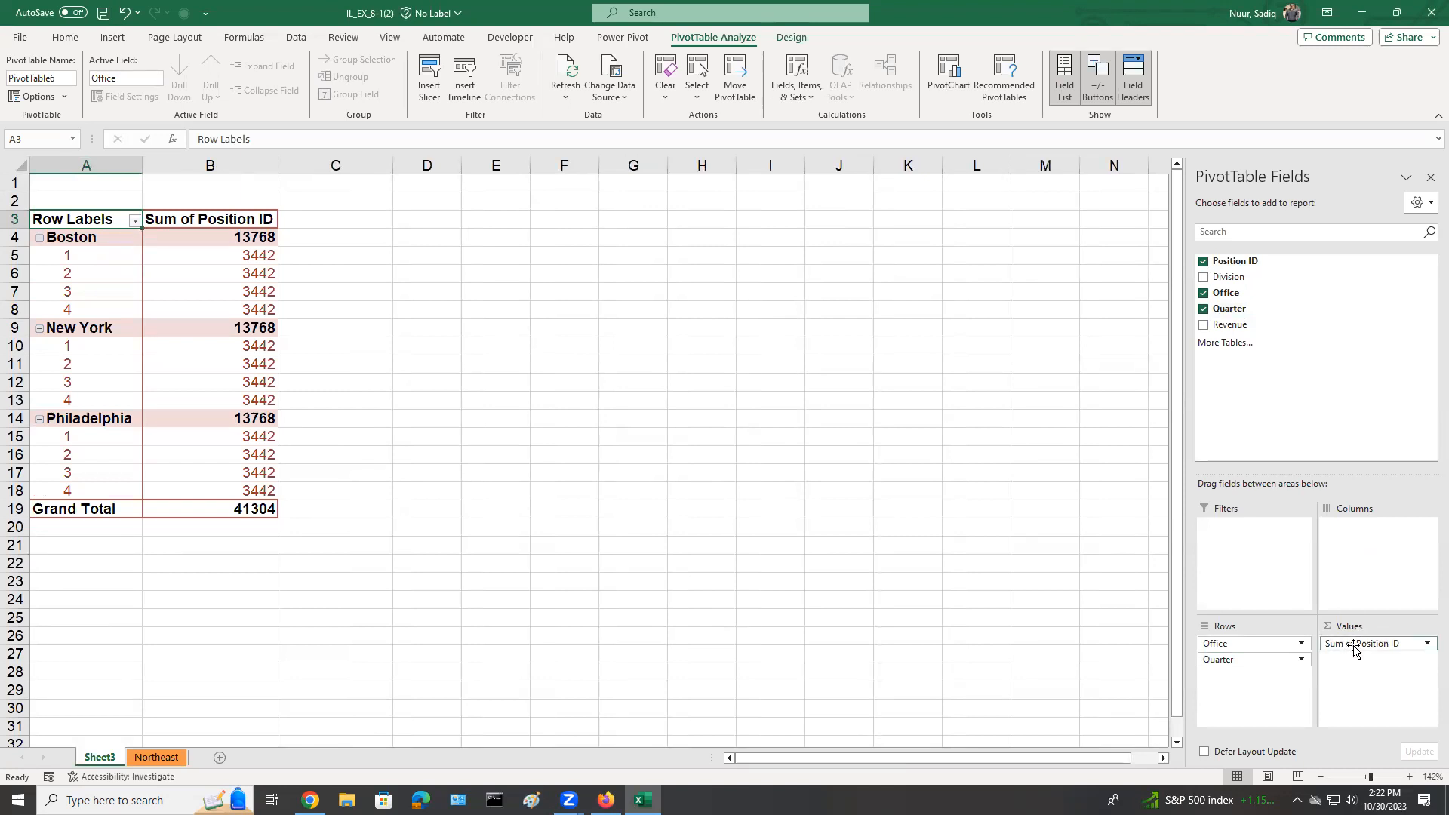
# Place Position ID in the PivotTable's columns and add Revenue as the summed values.
pyautogui.moveTo(1367, 646); pyautogui.dragTo(1359, 564)
pyautogui.moveTo(1367, 538); pyautogui.dragTo(1367, 538)
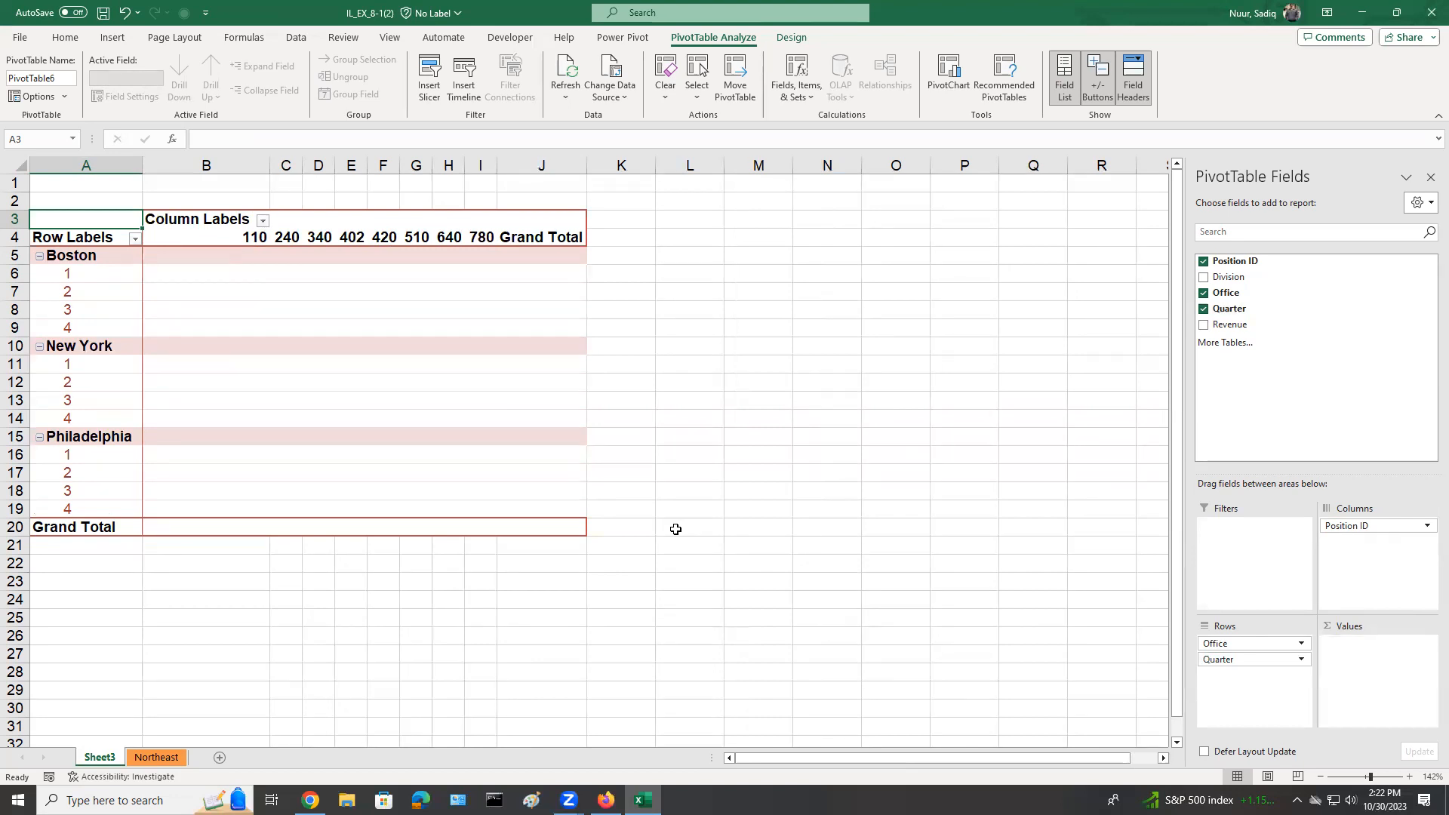
pyautogui.click(1203, 325)
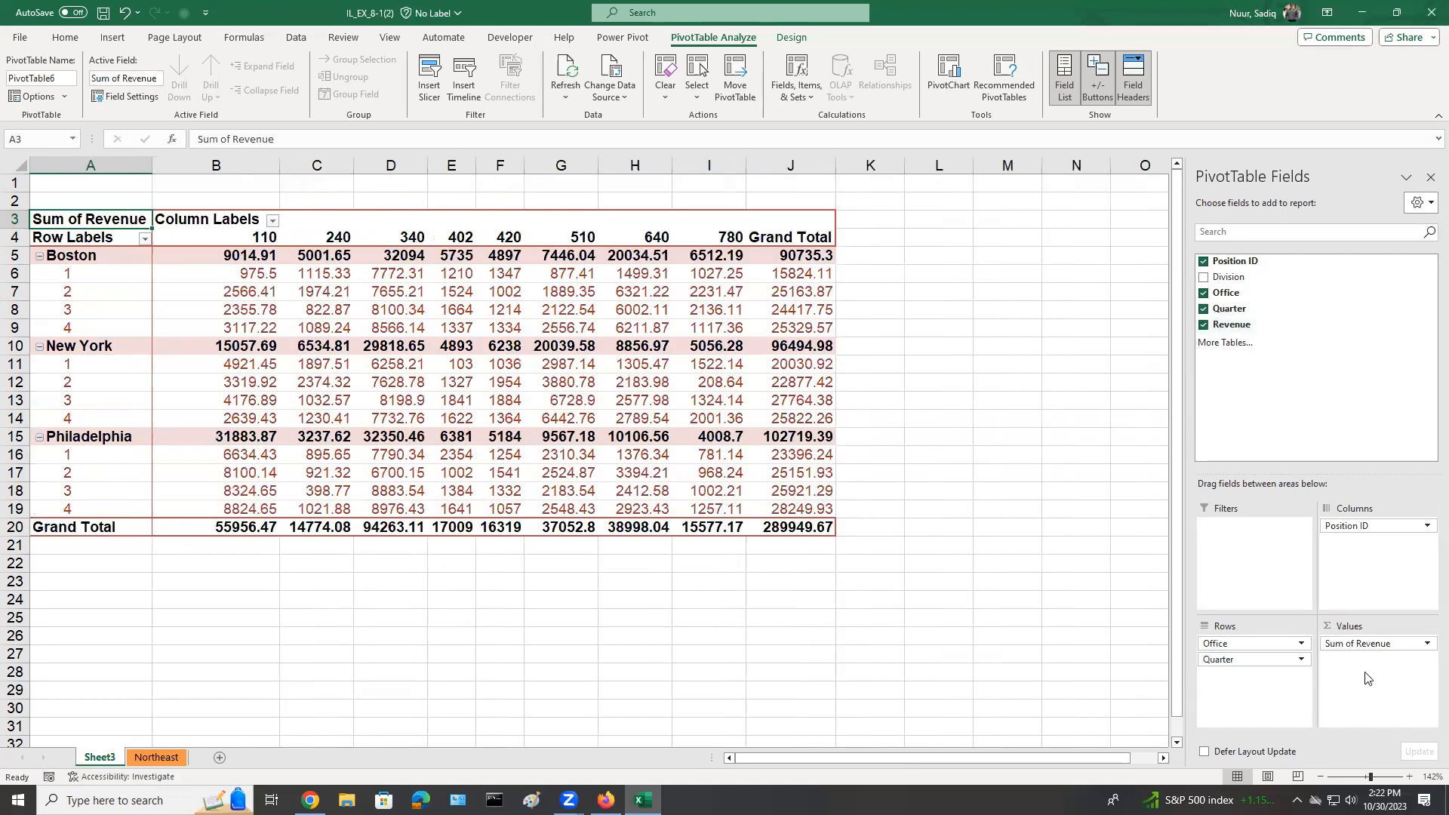
pyautogui.press('ctrl')
pyautogui.press('ctrl')
pyautogui.press('ctrl')
pyautogui.press('ctrl')
# Collapse and re-expand the quarter details of the Boston and New York offices in the PivotTable.
pyautogui.moveTo(800, 468)
pyautogui.moveTo(203, 309)
pyautogui.moveTo(76, 440)
pyautogui.click(39, 258)
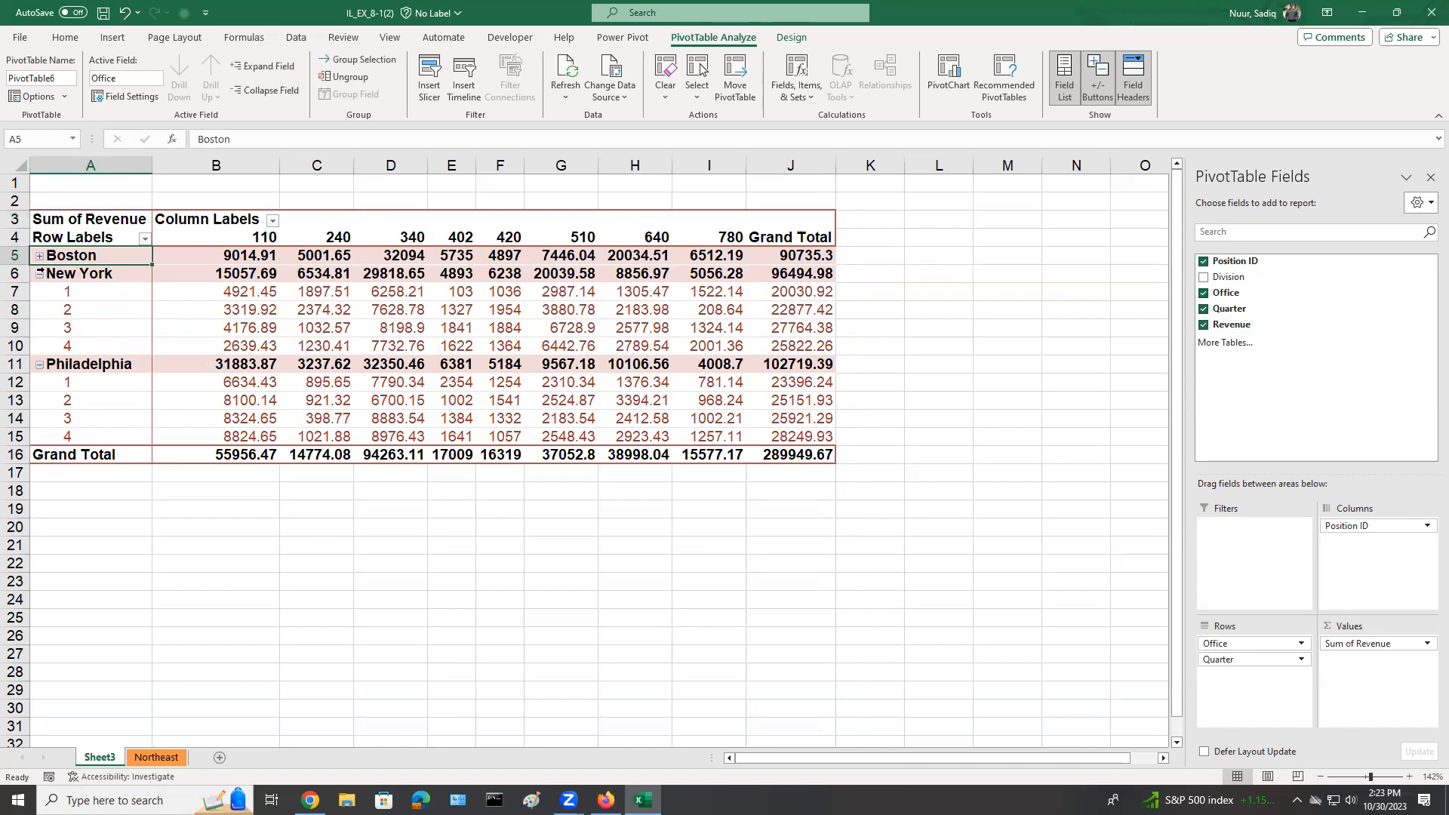
pyautogui.click(40, 275)
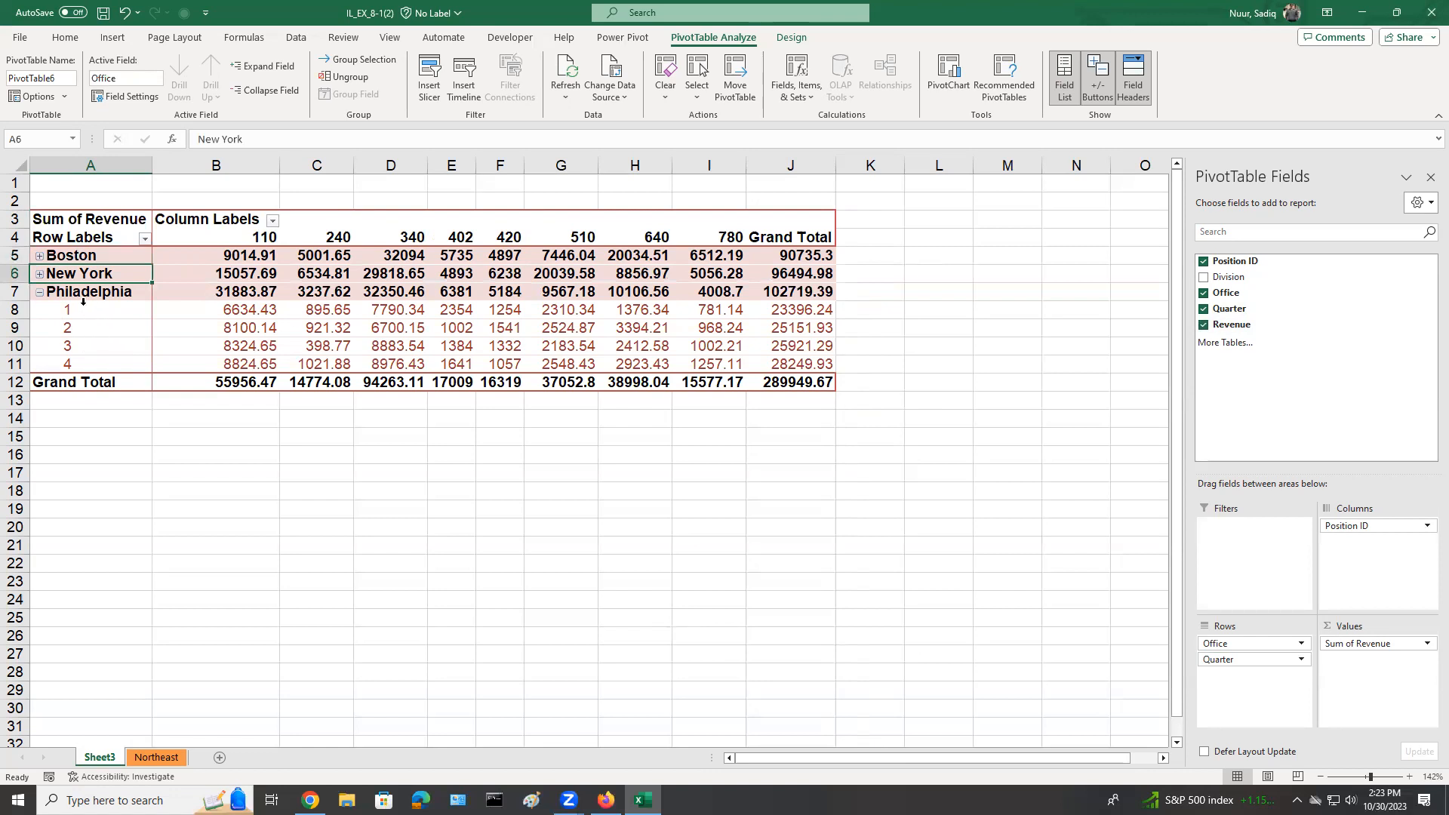
pyautogui.click(40, 274)
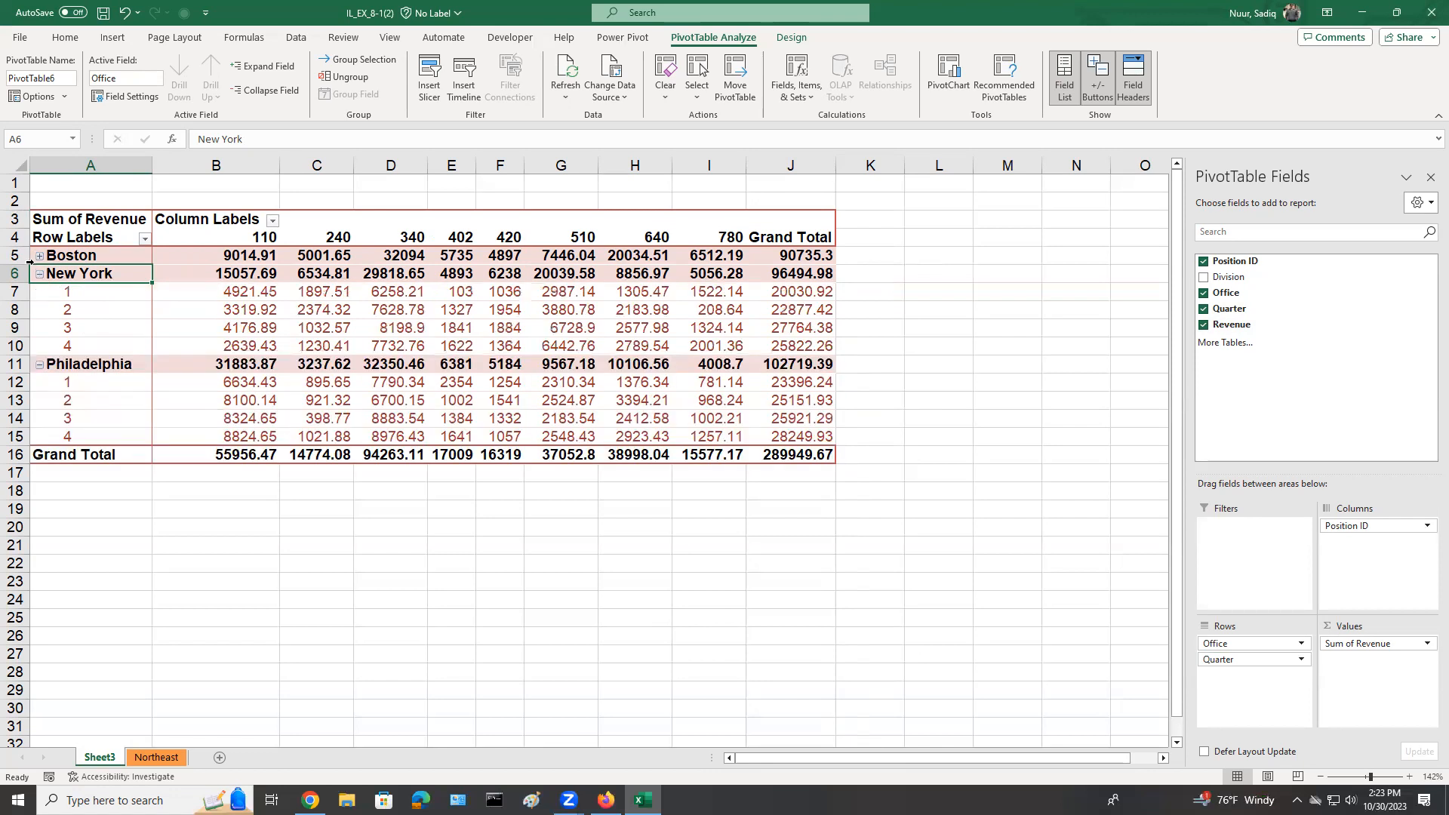
pyautogui.click(39, 256)
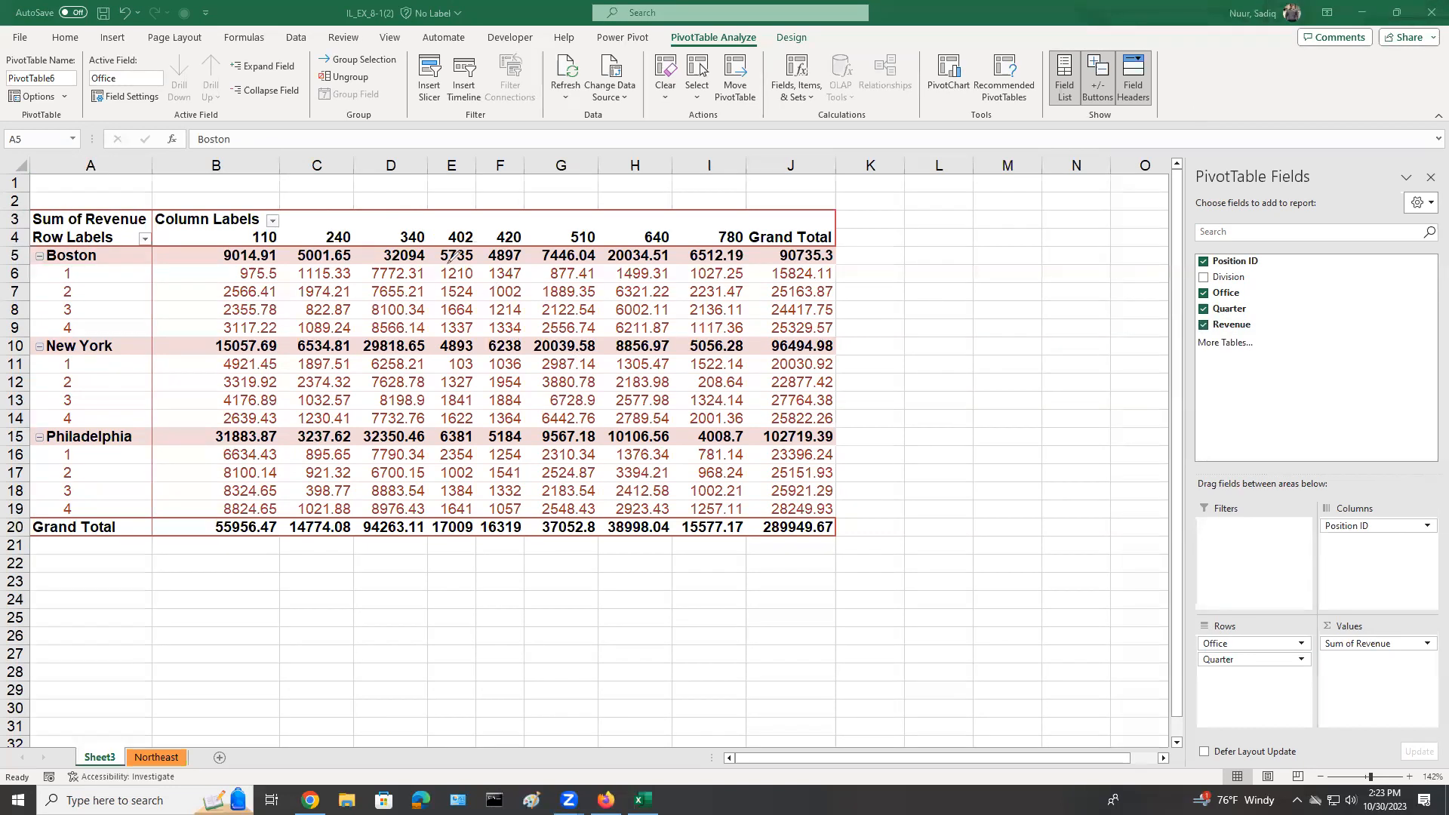
pyautogui.moveTo(236, 228)
pyautogui.mouseDown()
pyautogui.moveTo(260, 248)
pyautogui.moveTo(619, 259)
pyautogui.moveTo(891, 223)
pyautogui.moveTo(384, 197)
pyautogui.moveTo(225, 227)
pyautogui.mouseUp()
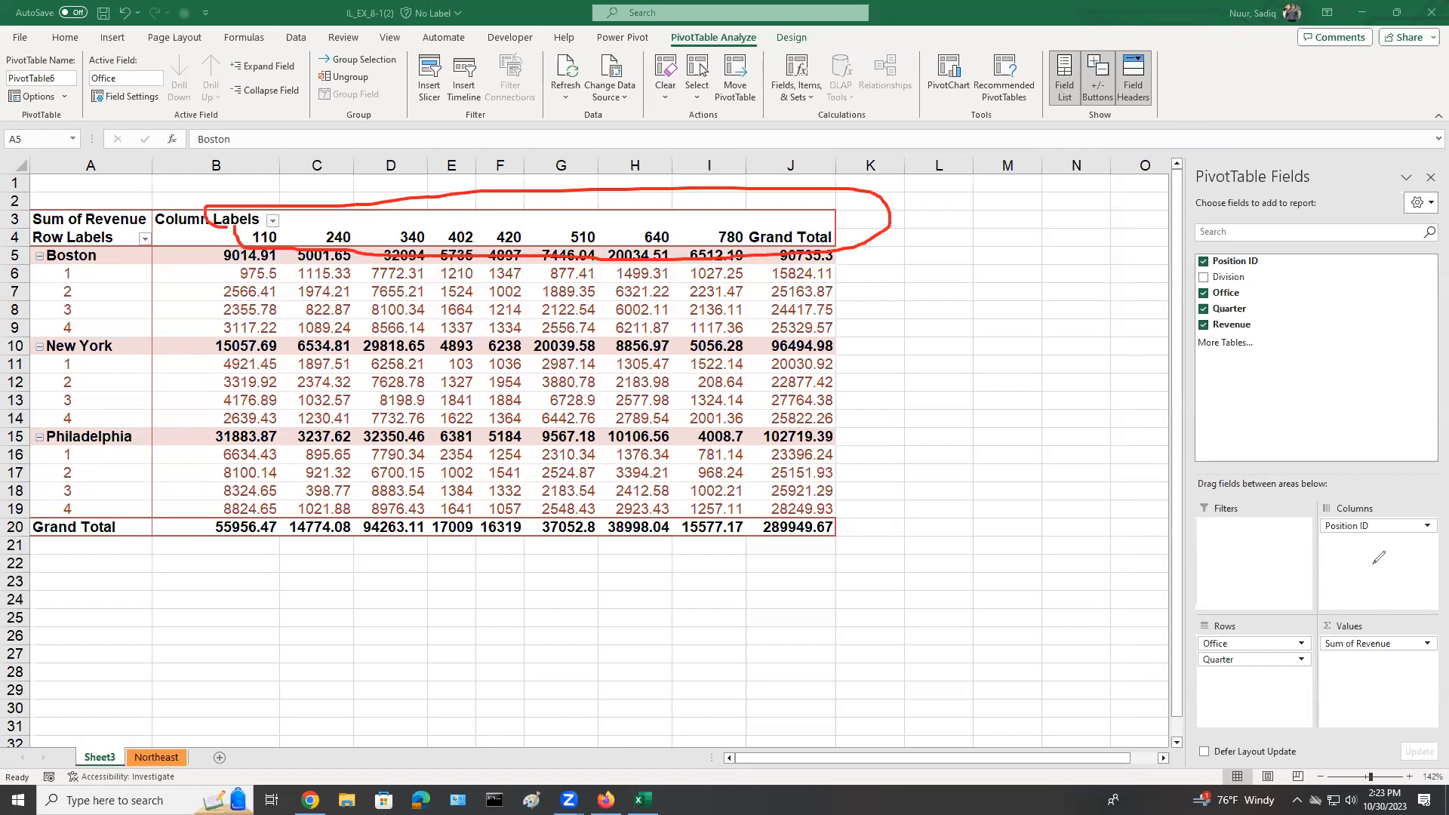
pyautogui.moveTo(1350, 557)
pyautogui.mouseDown()
pyautogui.moveTo(1295, 588)
pyautogui.moveTo(988, 393)
pyautogui.moveTo(896, 246)
pyautogui.moveTo(936, 241)
pyautogui.mouseUp()
pyautogui.moveTo(1347, 560)
pyautogui.mouseDown()
pyautogui.moveTo(1360, 545)
pyautogui.moveTo(1365, 560)
pyautogui.mouseUp()
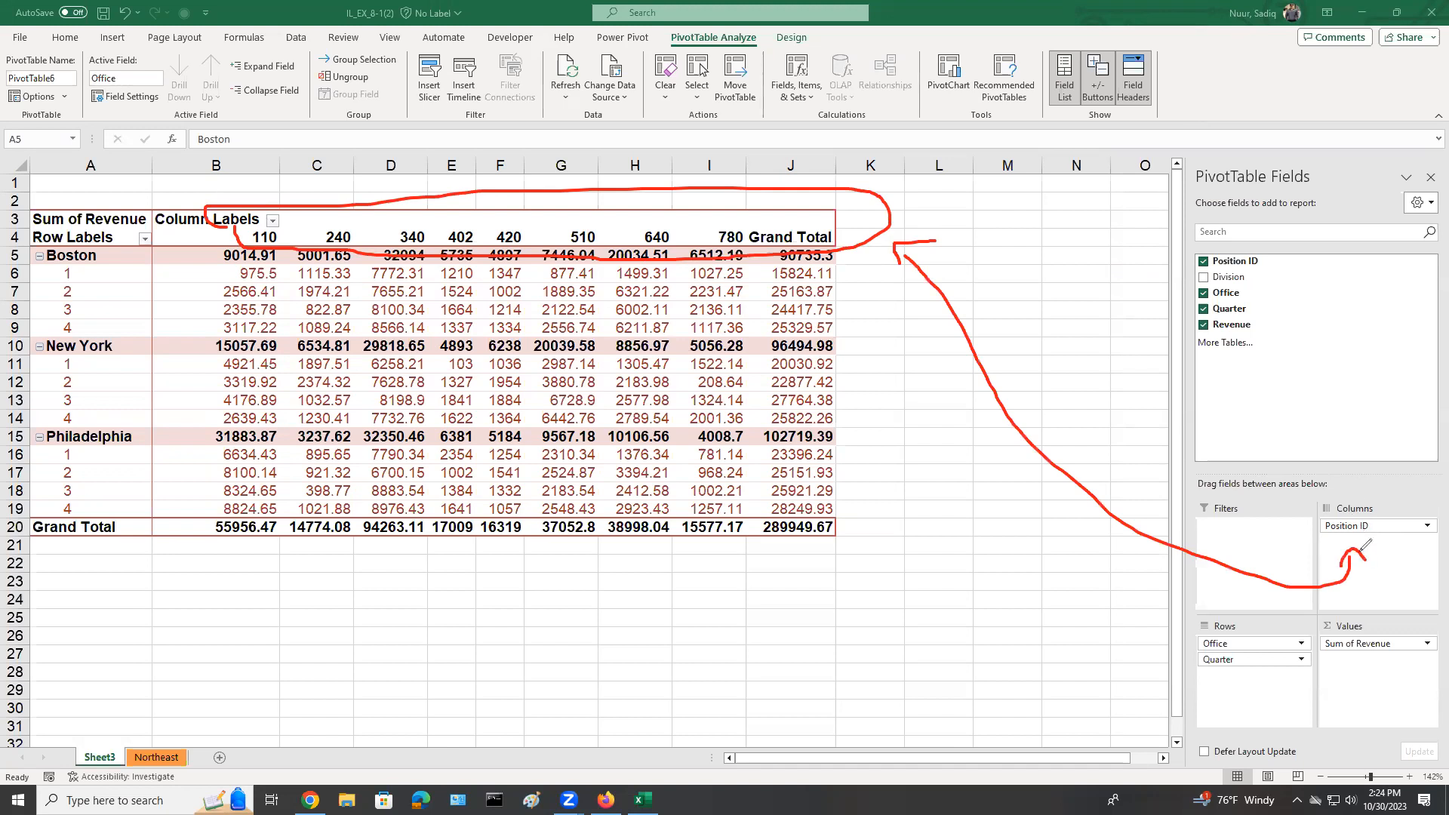
pyautogui.moveTo(1246, 611)
pyautogui.mouseDown()
pyautogui.moveTo(1187, 630)
pyautogui.moveTo(1264, 713)
pyautogui.moveTo(1302, 668)
pyautogui.moveTo(1269, 609)
pyautogui.moveTo(1245, 610)
pyautogui.mouseUp()
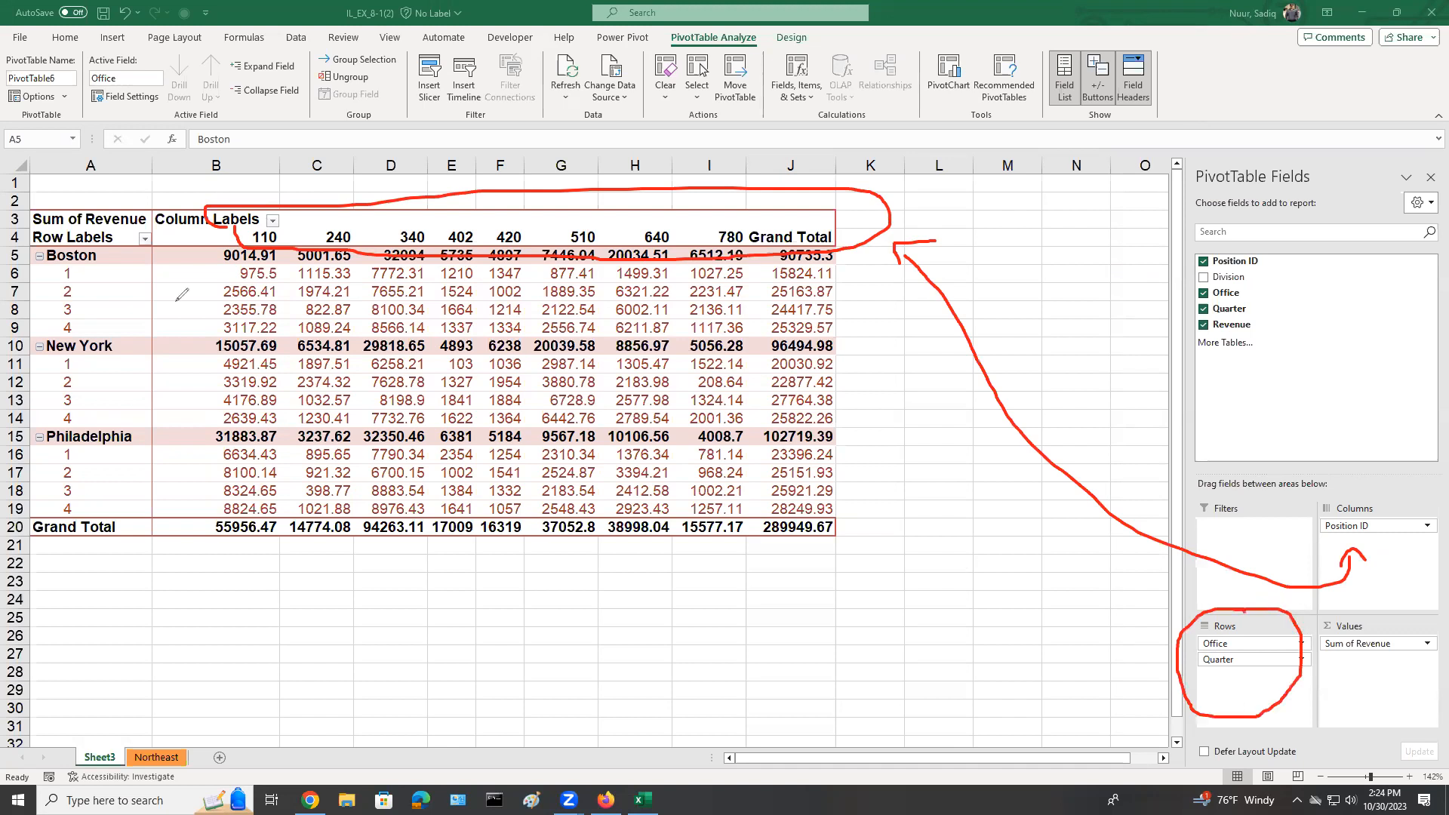
pyautogui.moveTo(106, 258); pyautogui.dragTo(139, 256)
pyautogui.moveTo(119, 342); pyautogui.dragTo(145, 342)
pyautogui.moveTo(139, 440)
pyautogui.mouseDown()
pyautogui.moveTo(163, 436)
pyautogui.moveTo(79, 525)
pyautogui.moveTo(48, 451)
pyautogui.moveTo(71, 428)
pyautogui.moveTo(88, 428)
pyautogui.moveTo(92, 449)
pyautogui.mouseUp()
pyautogui.moveTo(76, 330)
pyautogui.mouseDown()
pyautogui.moveTo(63, 340)
pyautogui.moveTo(71, 408)
pyautogui.moveTo(89, 378)
pyautogui.moveTo(86, 333)
pyautogui.mouseUp()
pyautogui.moveTo(57, 270)
pyautogui.mouseDown()
pyautogui.moveTo(55, 314)
pyautogui.moveTo(95, 291)
pyautogui.moveTo(81, 260)
pyautogui.mouseUp()
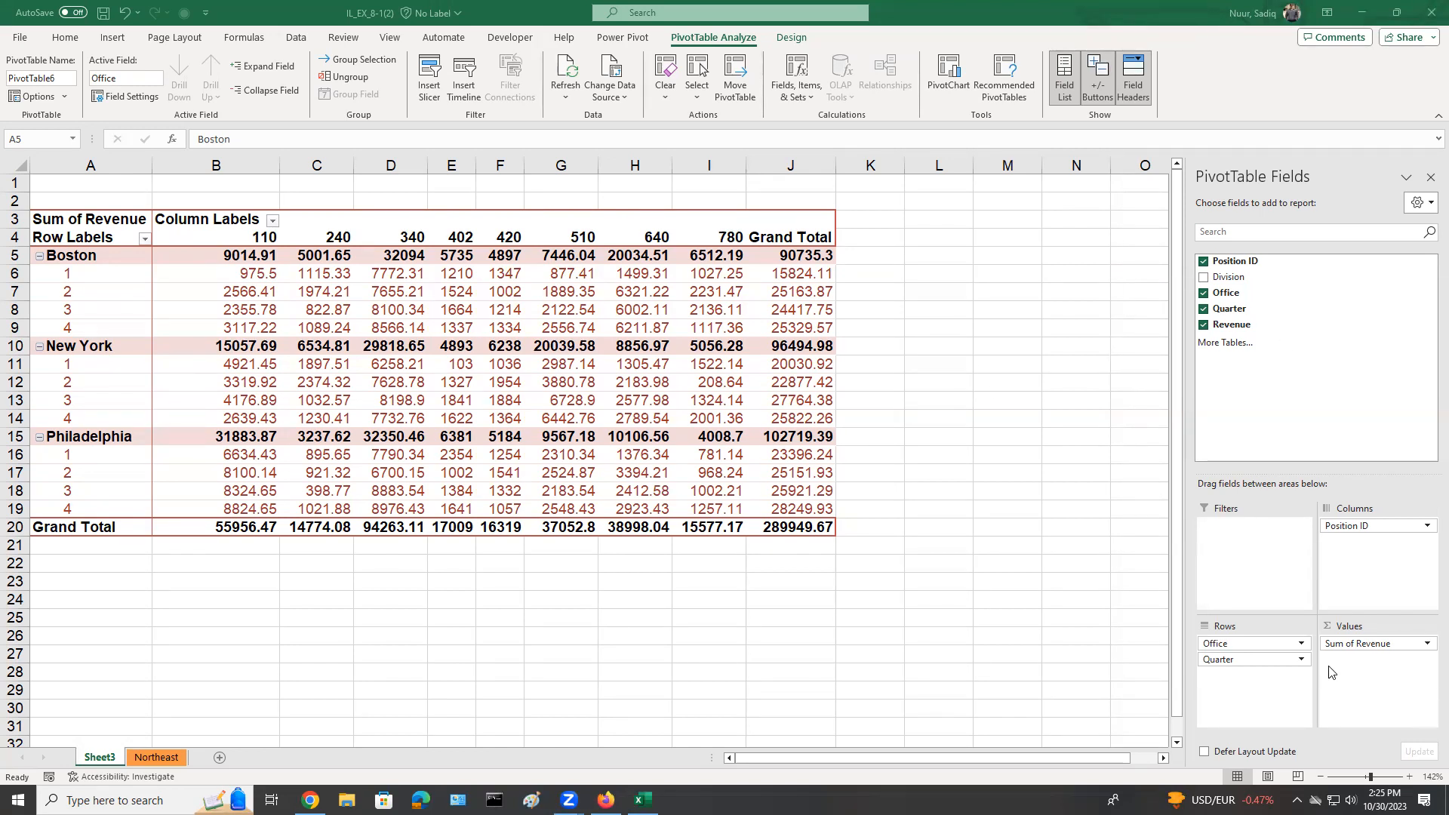
pyautogui.click(1366, 680)
# Summarize the PivotTable's Revenue values by Average.
pyautogui.click(92, 219)
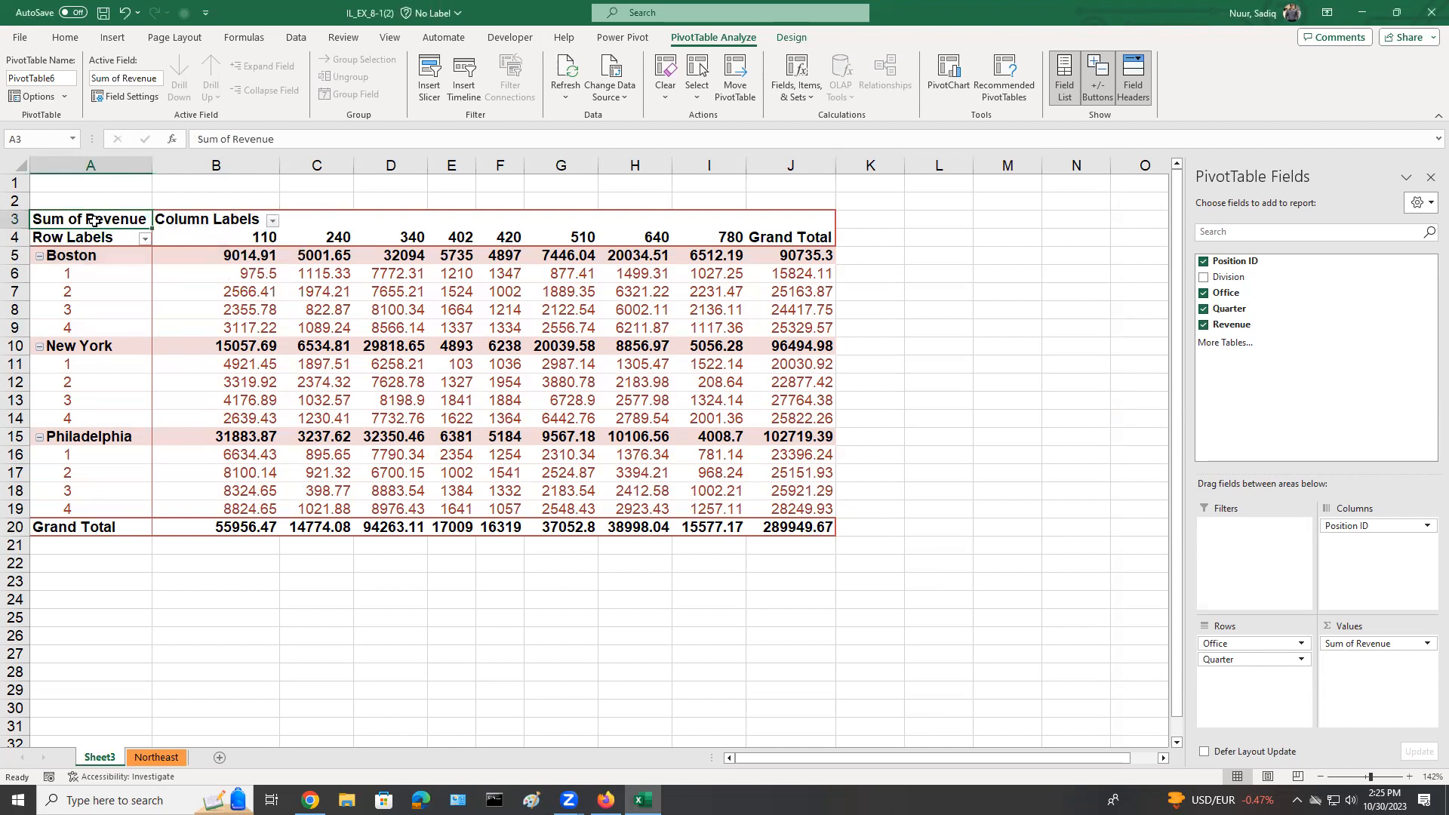
pyautogui.rightClick(96, 220)
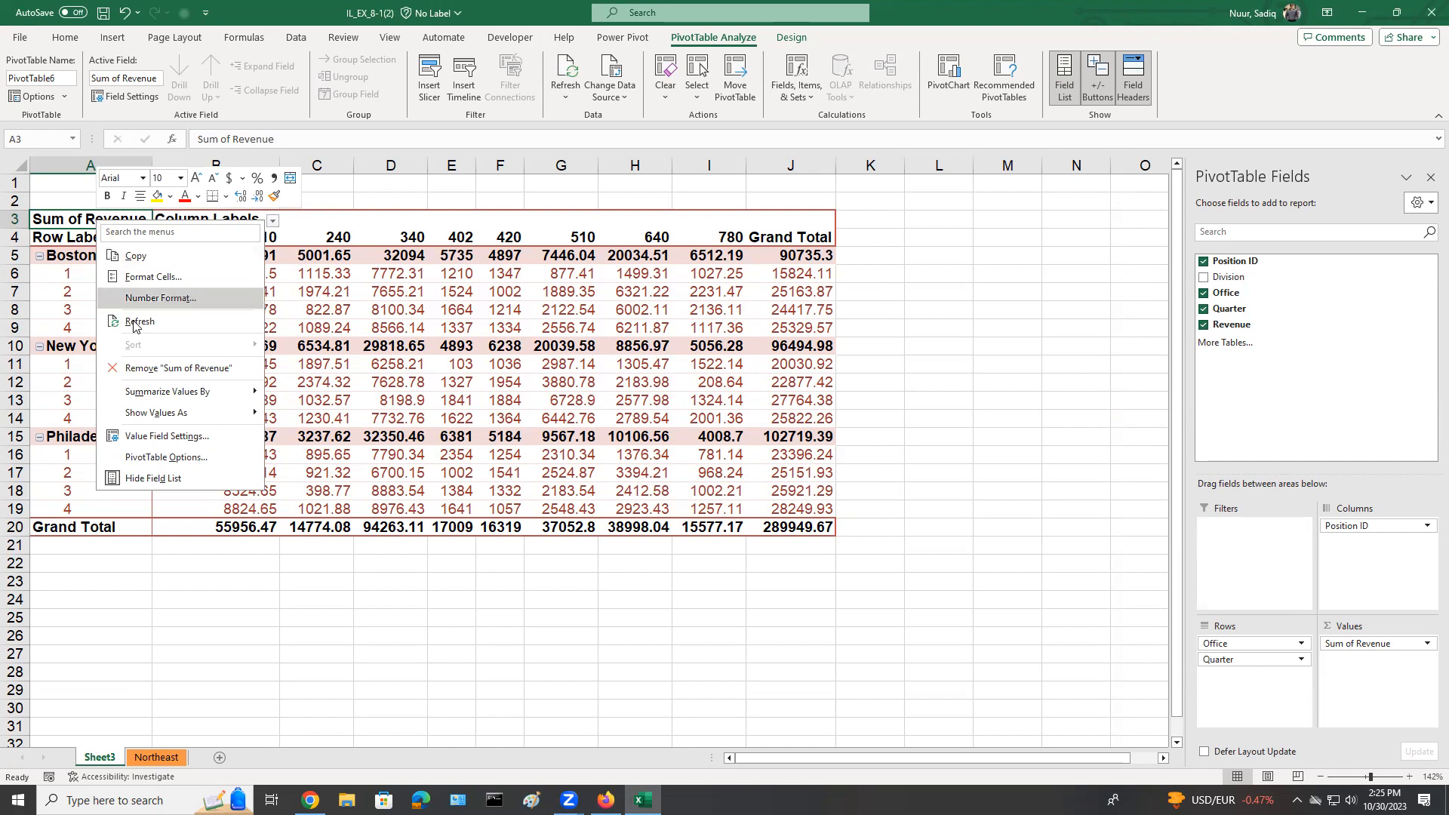
pyautogui.moveTo(152, 397)
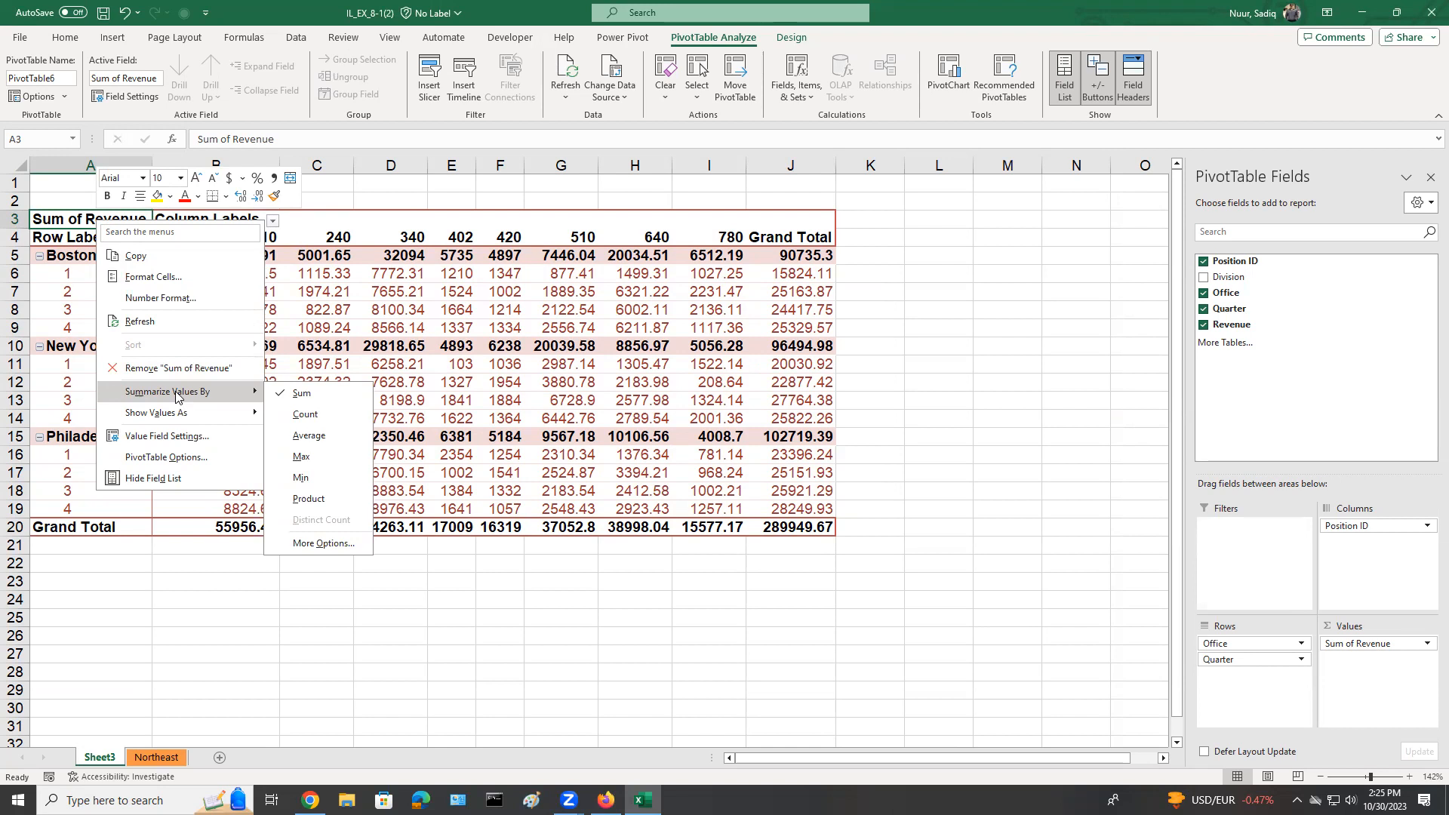
pyautogui.click(318, 443)
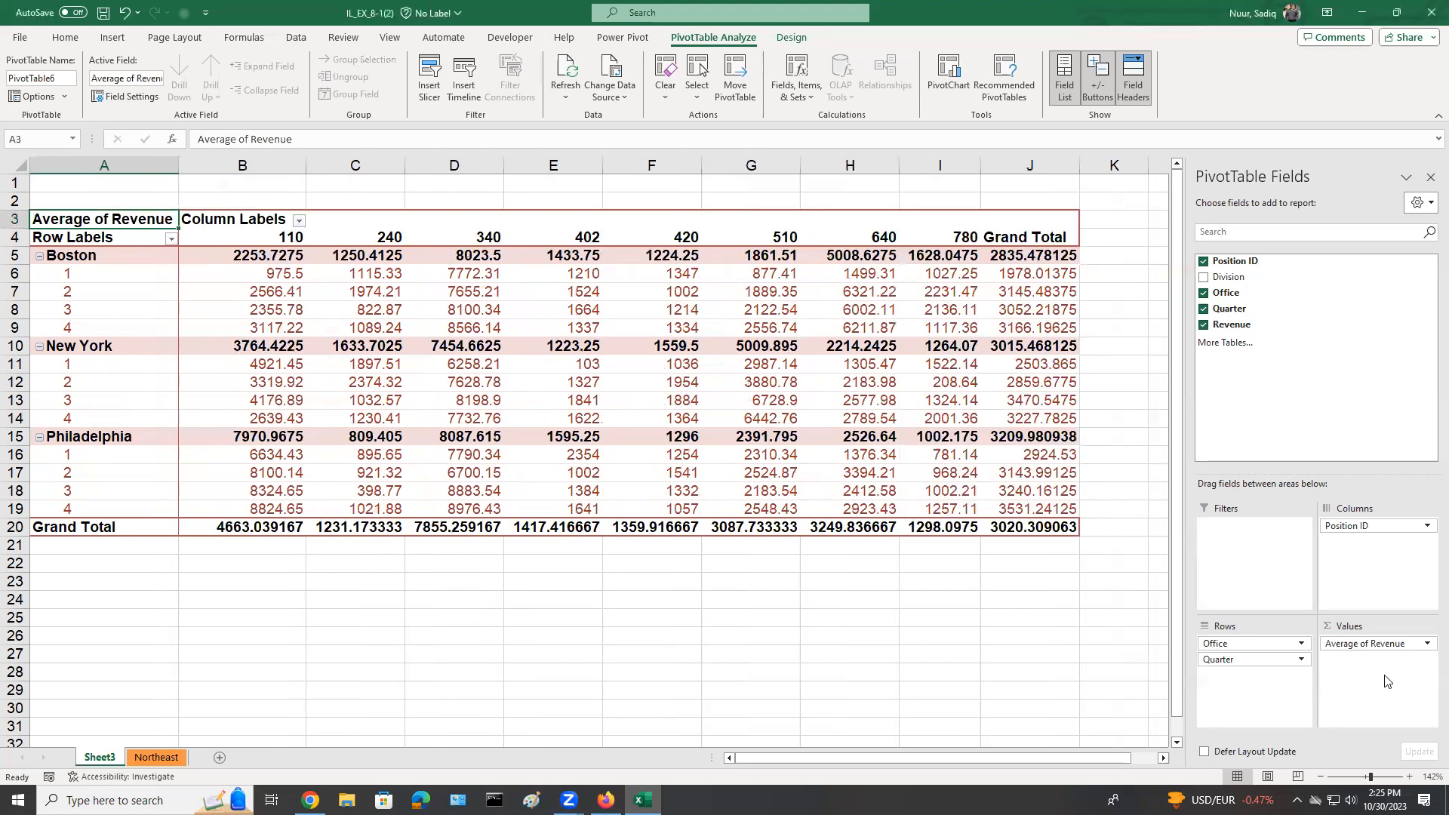
pyautogui.press('ctrl')
pyautogui.press('ctrl')
pyautogui.press('ctrl')
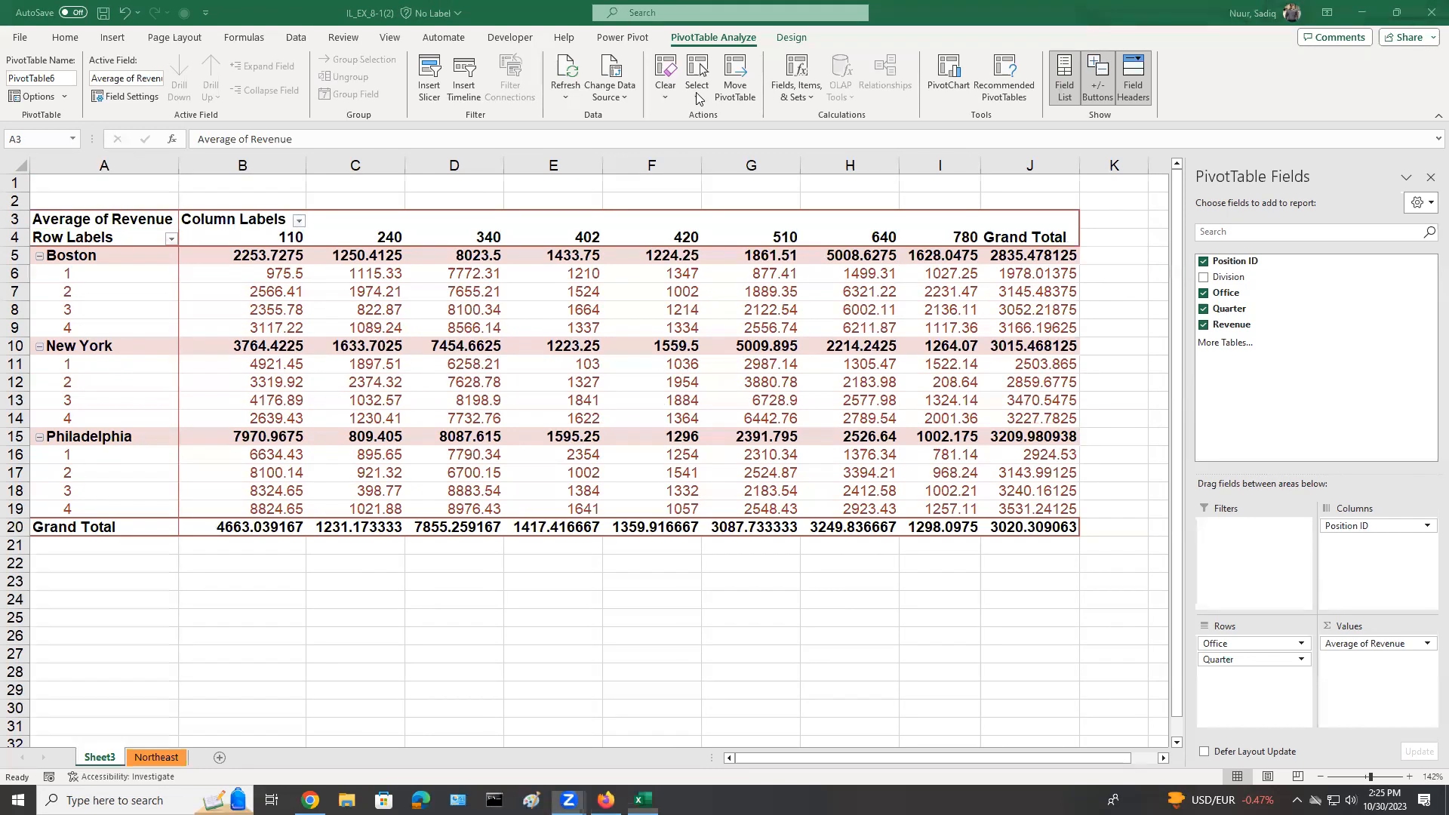
pyautogui.moveTo(223, 242)
pyautogui.mouseDown()
pyautogui.moveTo(233, 267)
pyautogui.moveTo(474, 253)
pyautogui.moveTo(1093, 264)
pyautogui.moveTo(908, 240)
pyautogui.moveTo(225, 243)
pyautogui.mouseUp()
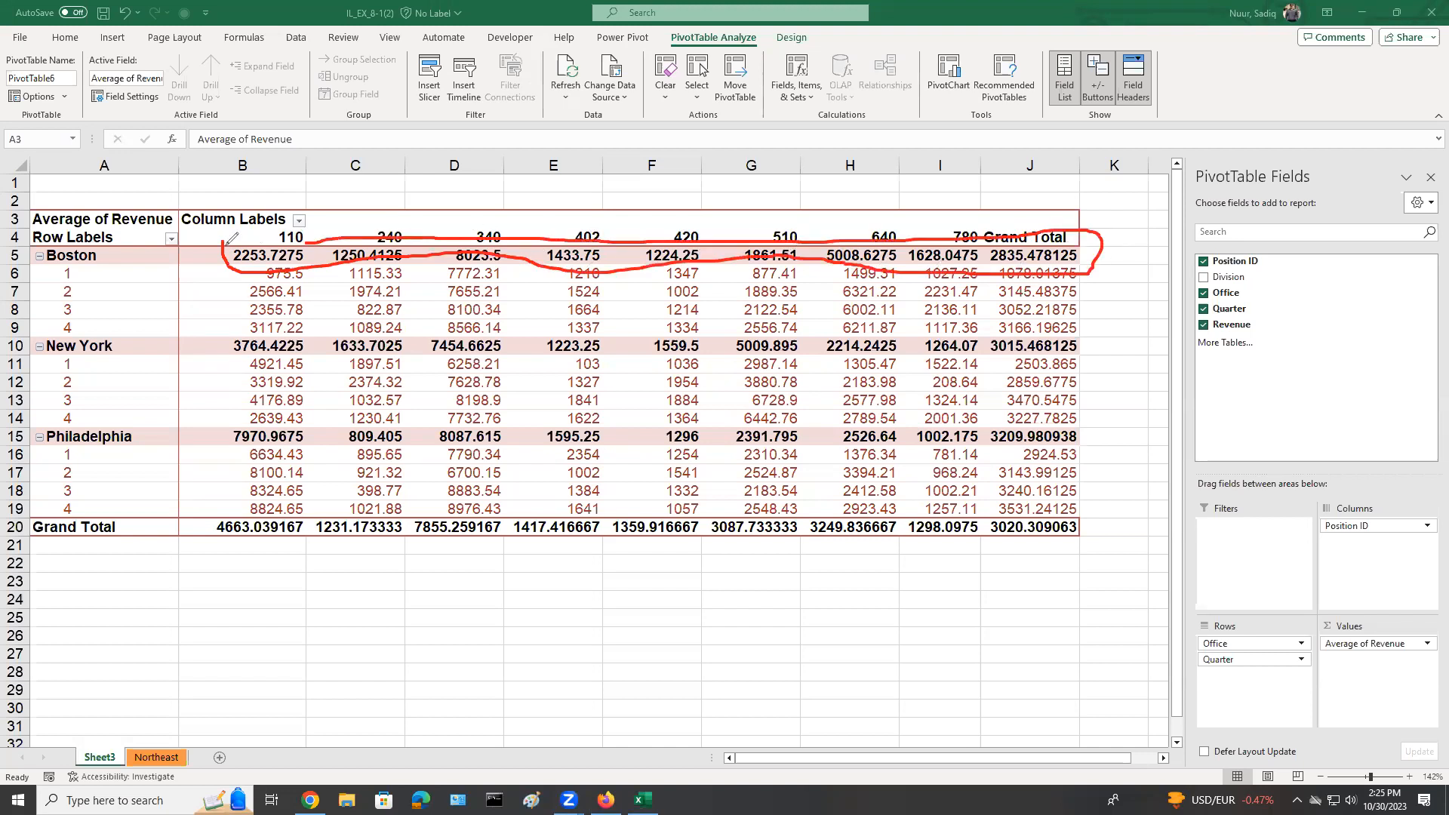
pyautogui.moveTo(213, 327)
pyautogui.mouseDown()
pyautogui.moveTo(334, 379)
pyautogui.moveTo(1118, 341)
pyautogui.moveTo(972, 323)
pyautogui.moveTo(650, 339)
pyautogui.mouseUp()
pyautogui.moveTo(505, 333); pyautogui.dragTo(221, 337)
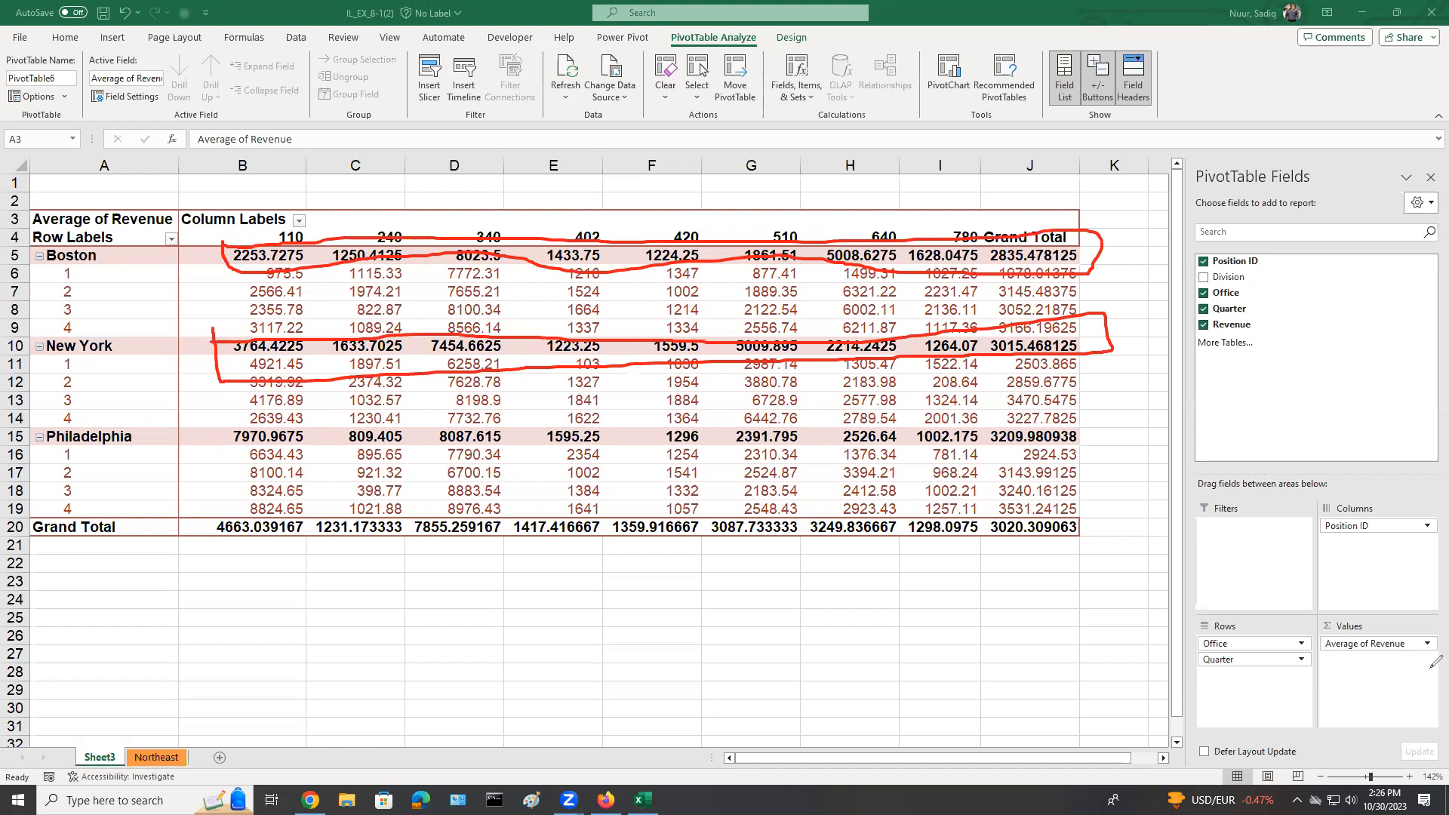
pyautogui.press('e')
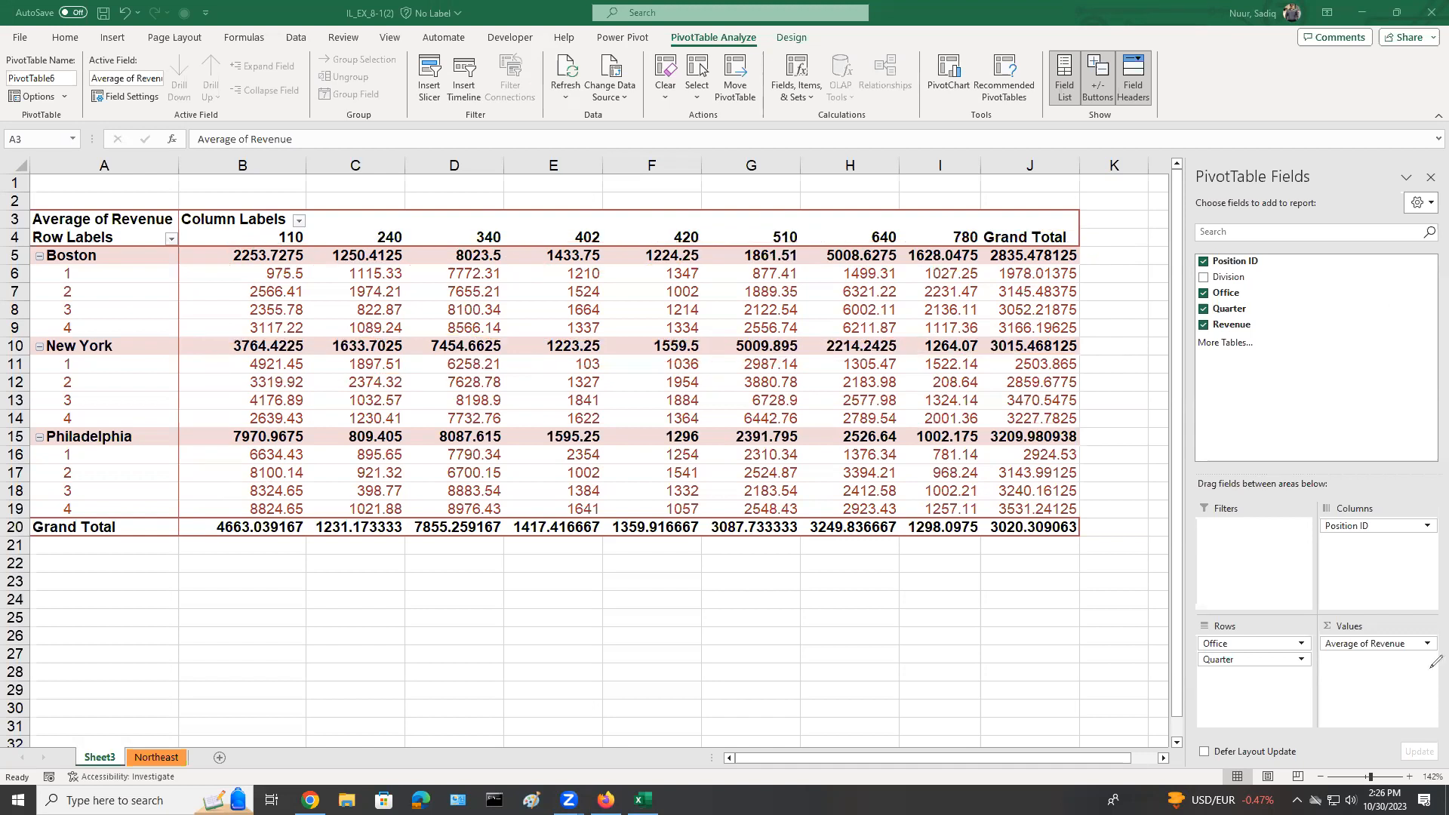
# Turn off the office subtotals in the PivotTable with the Do Not Show Subtotals option.
pyautogui.click(779, 39)
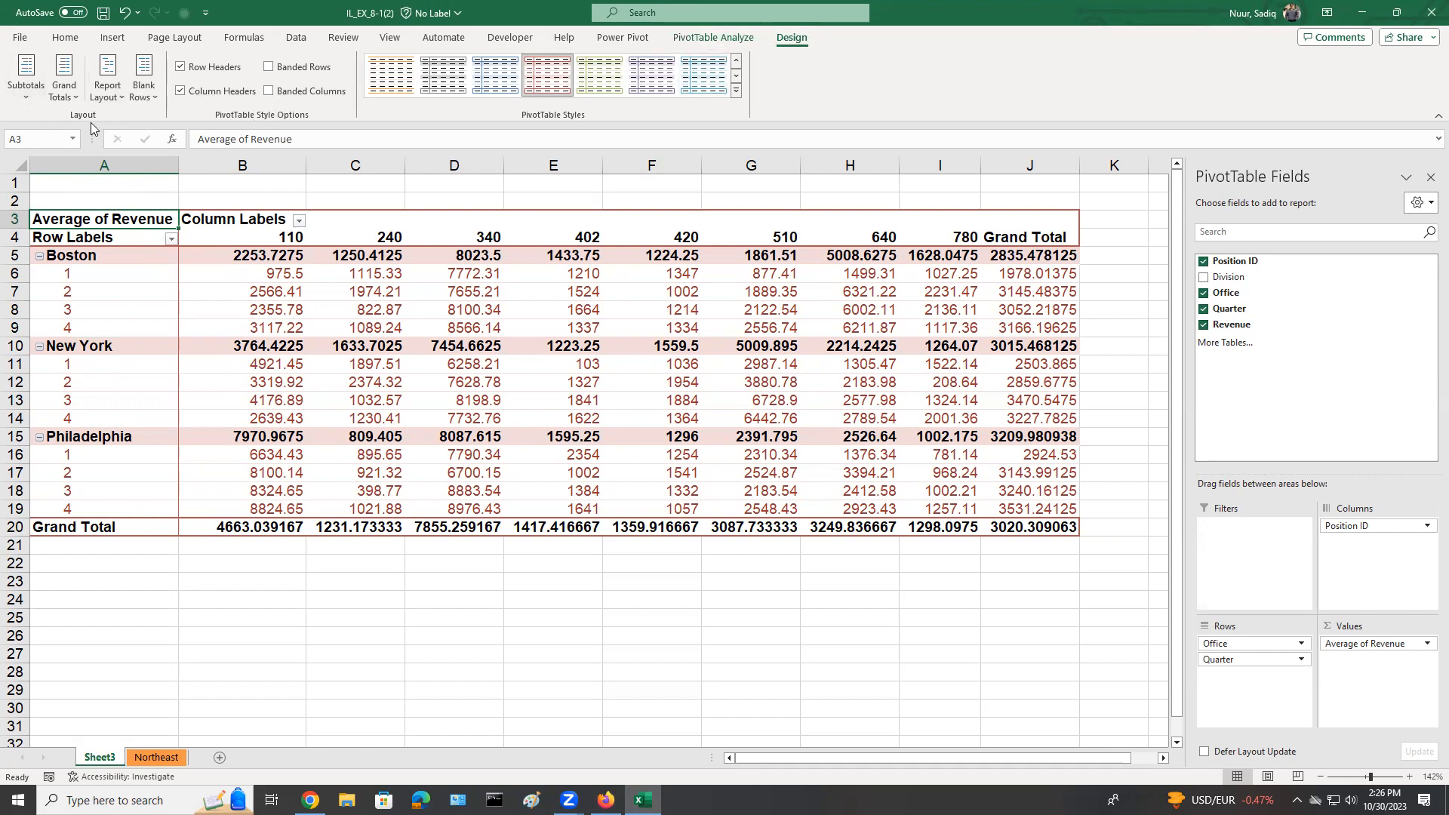
pyautogui.click(25, 97)
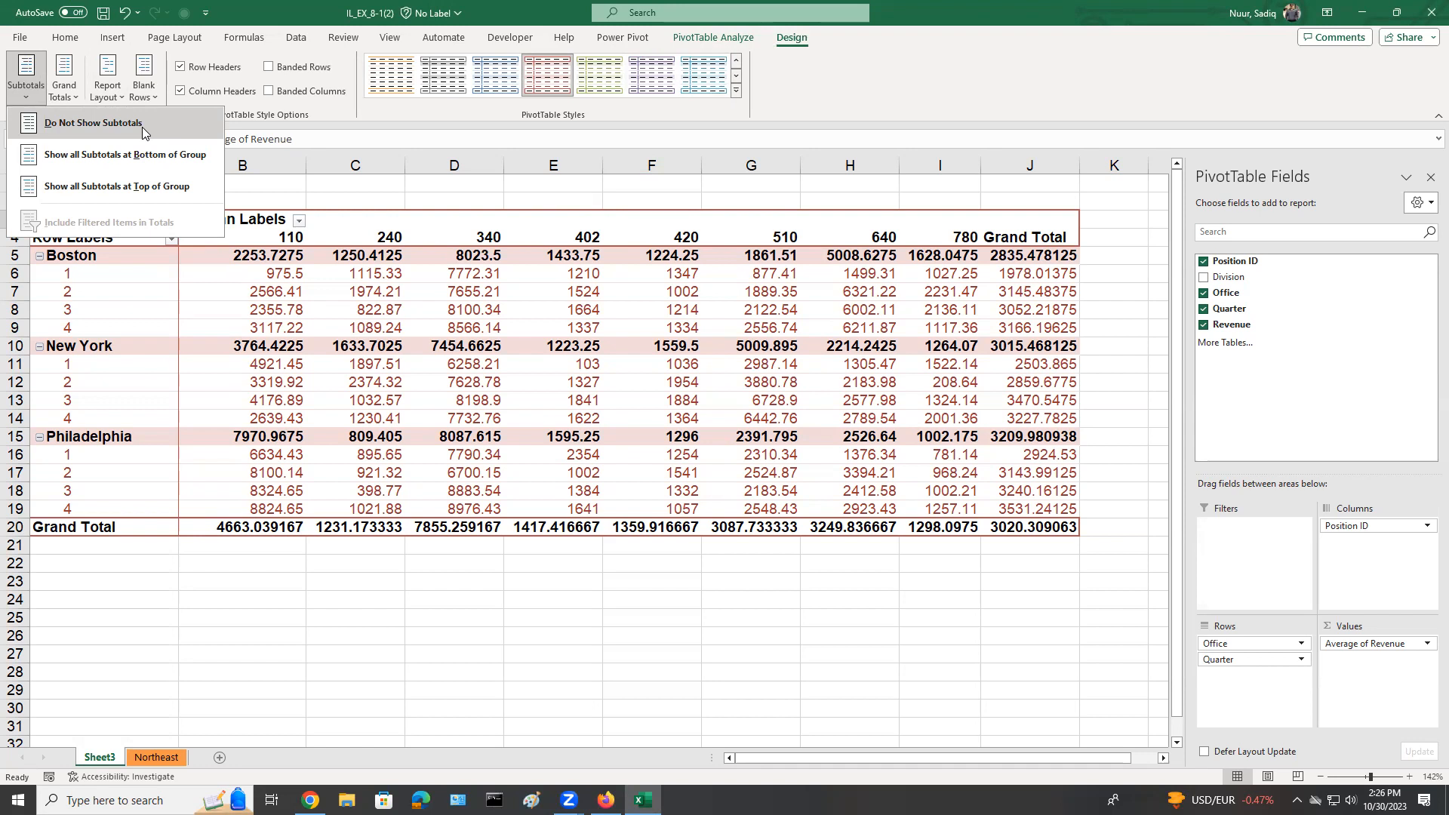
pyautogui.click(519, 261)
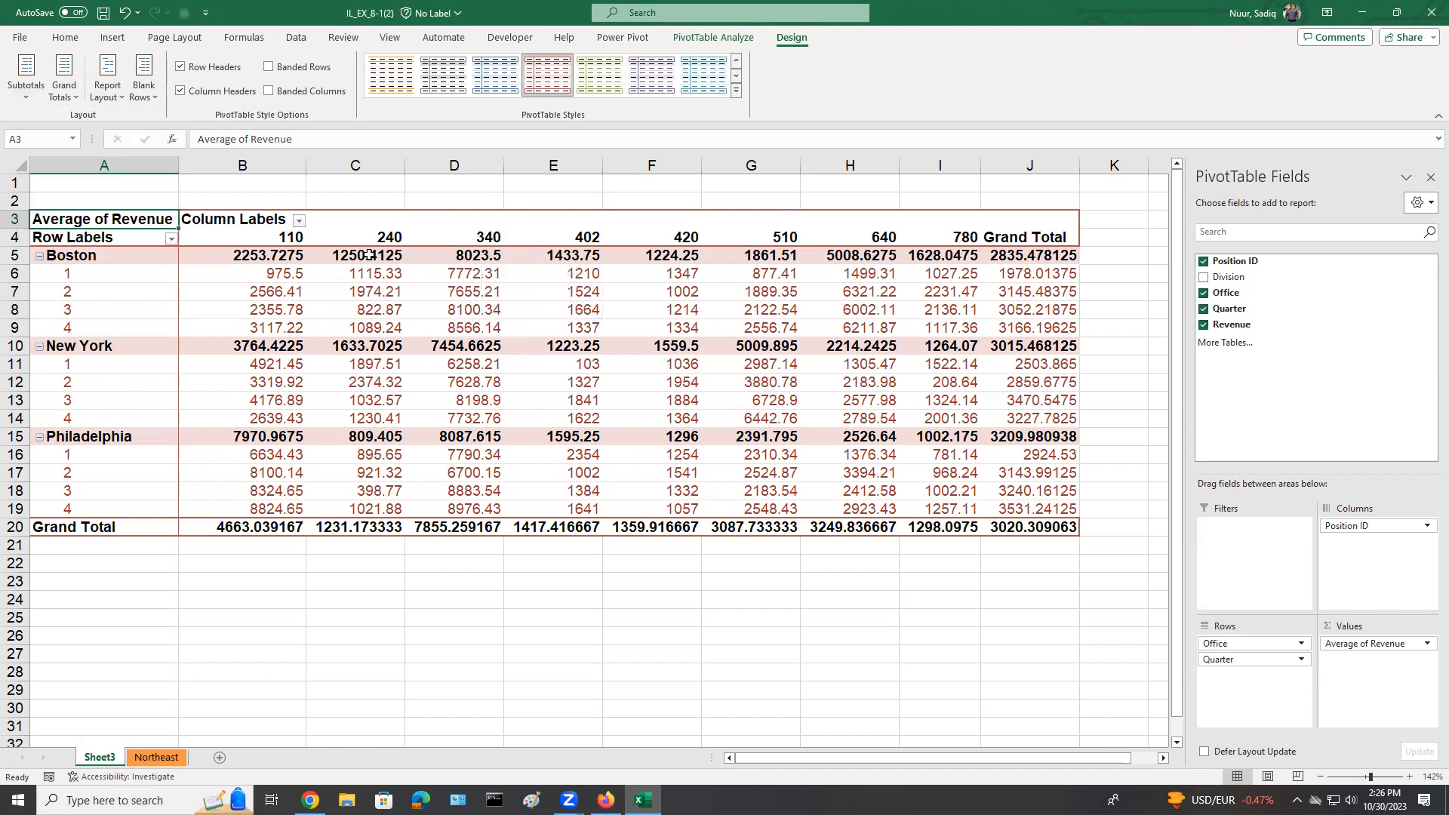
pyautogui.click(29, 95)
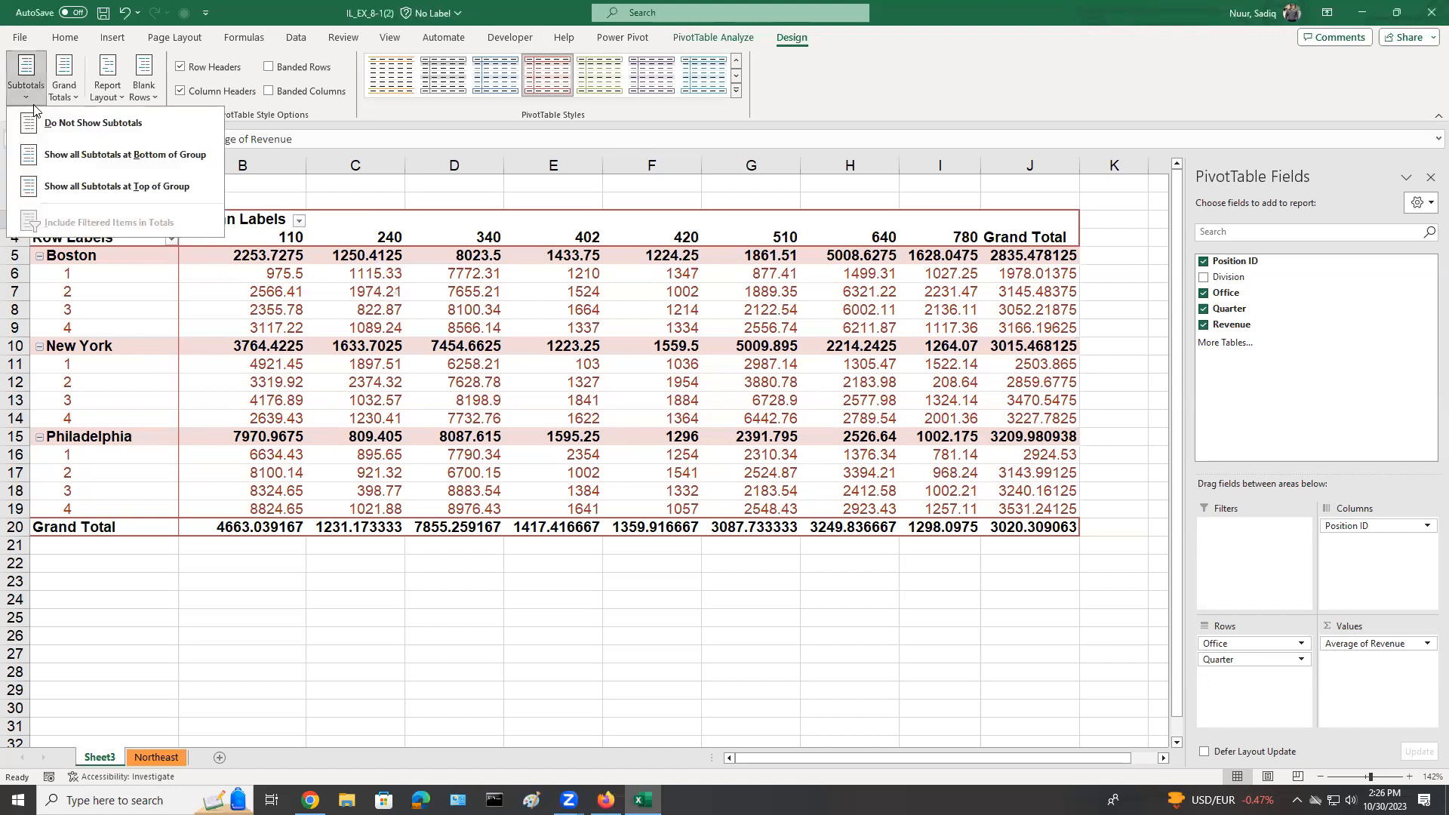
pyautogui.click(105, 126)
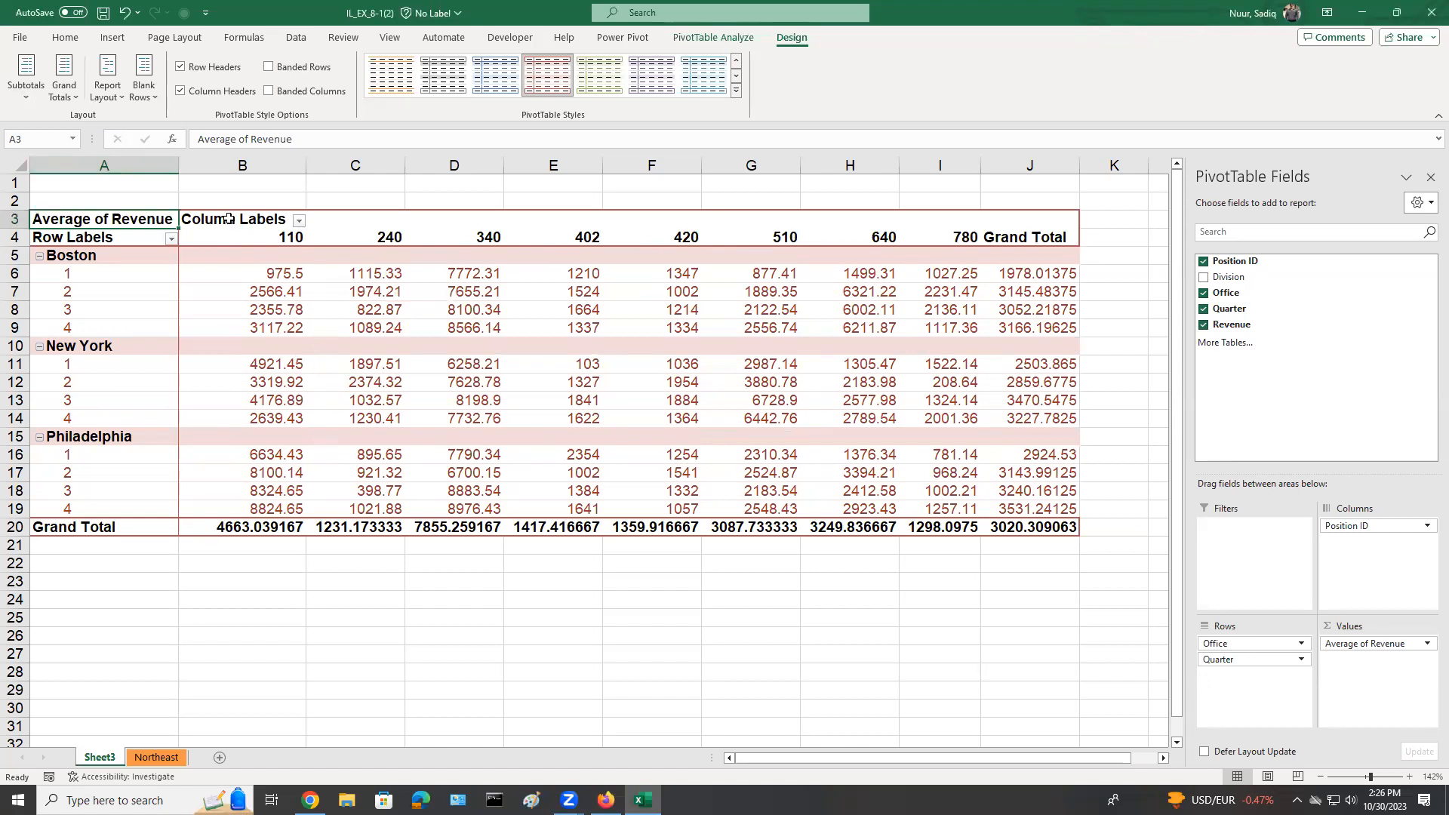
# Change the summary function of the PivotTable's Revenue values to Sum.
pyautogui.rightClick(86, 219)
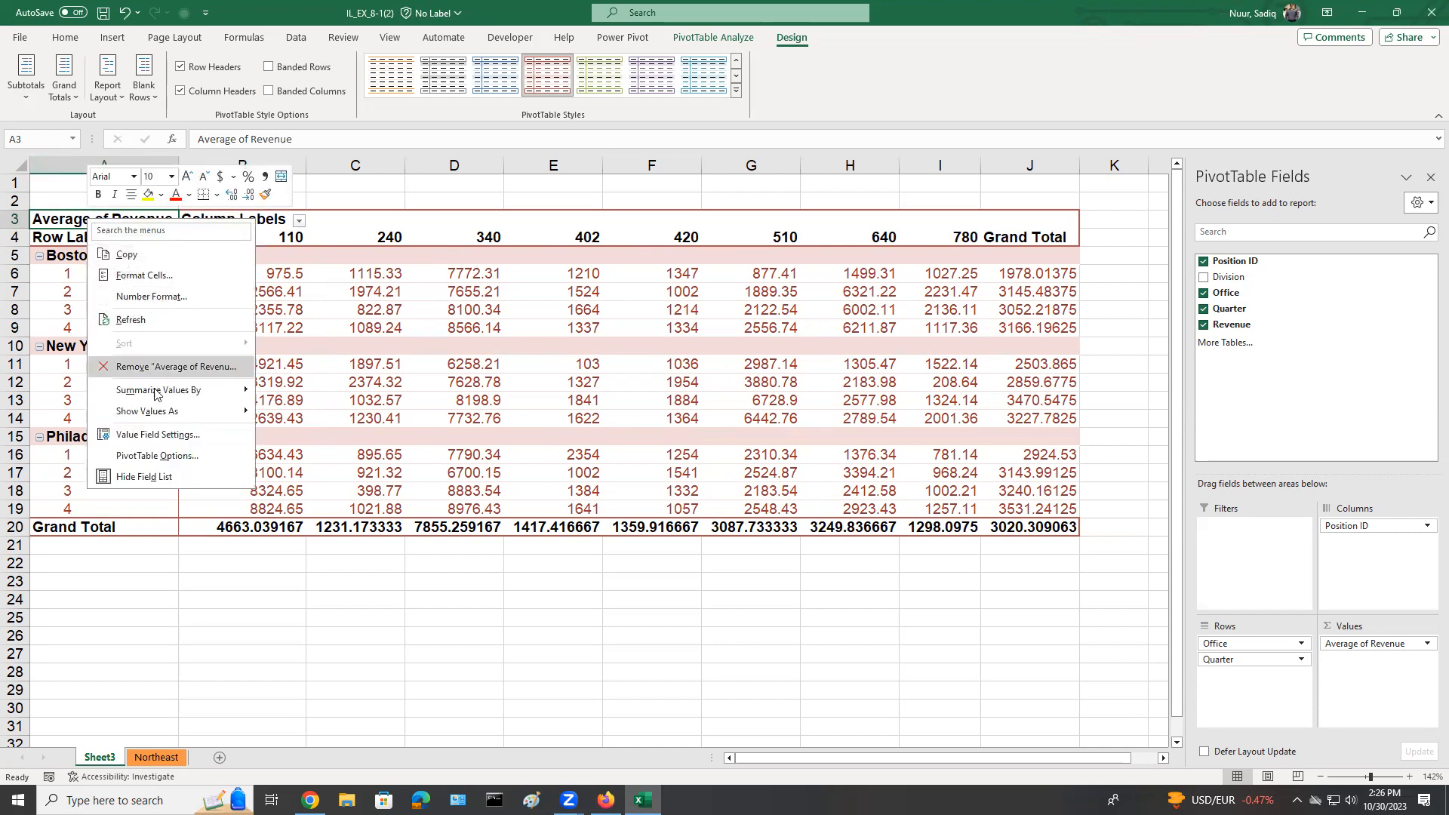
pyautogui.moveTo(156, 393)
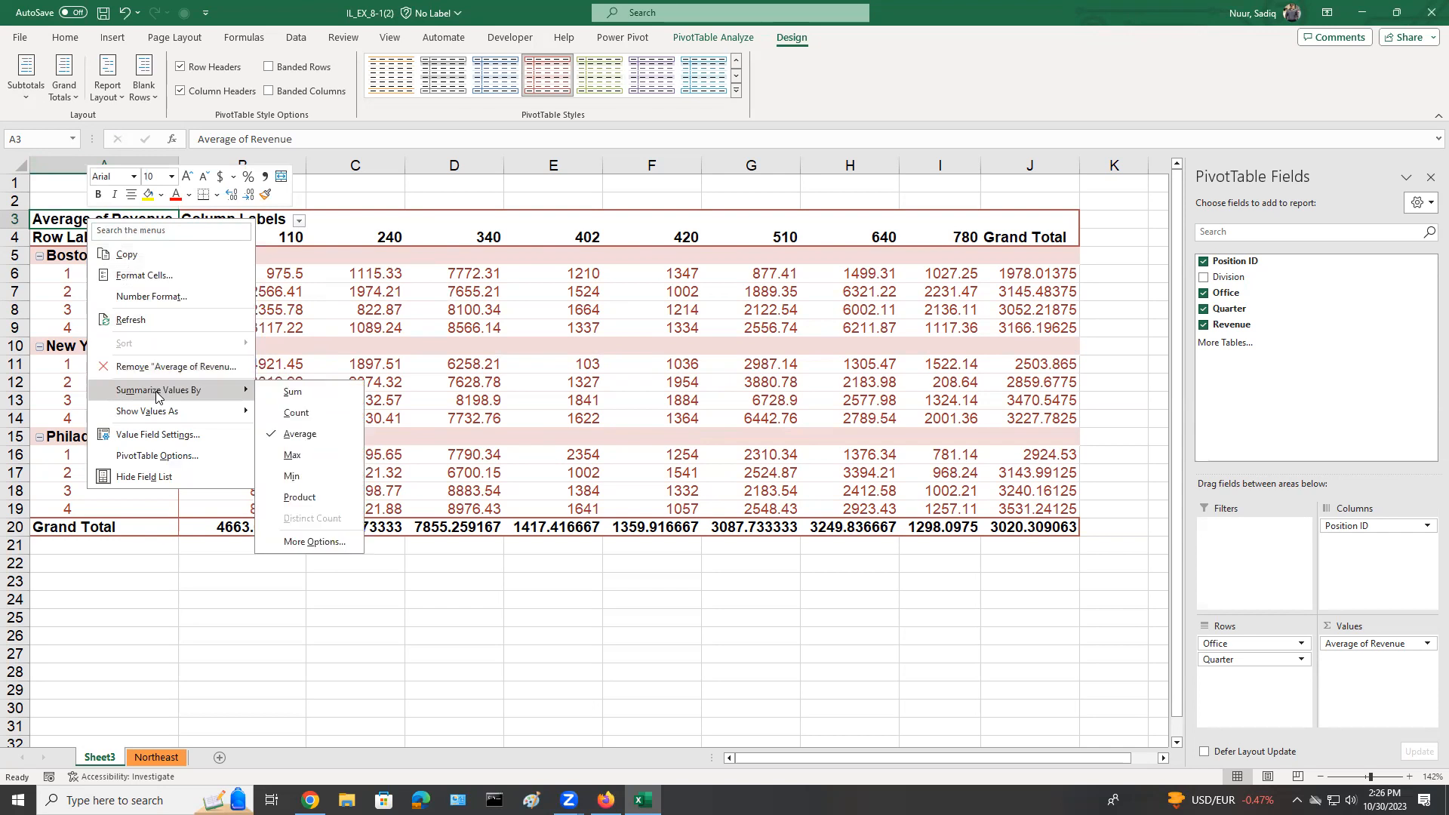
pyautogui.click(324, 398)
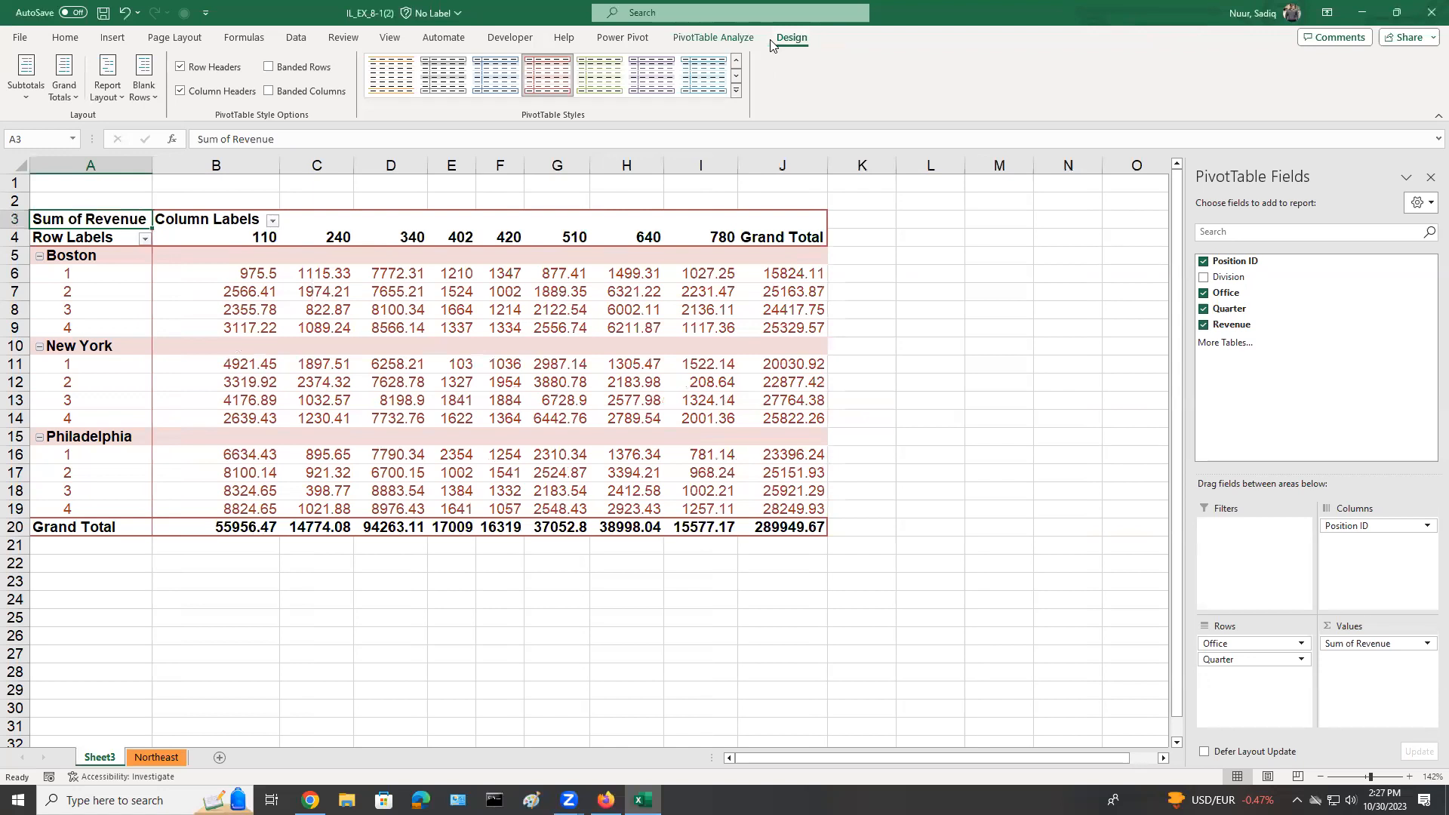
# Show all of the PivotTable's subtotals at the top of each office group.
pyautogui.click(27, 100)
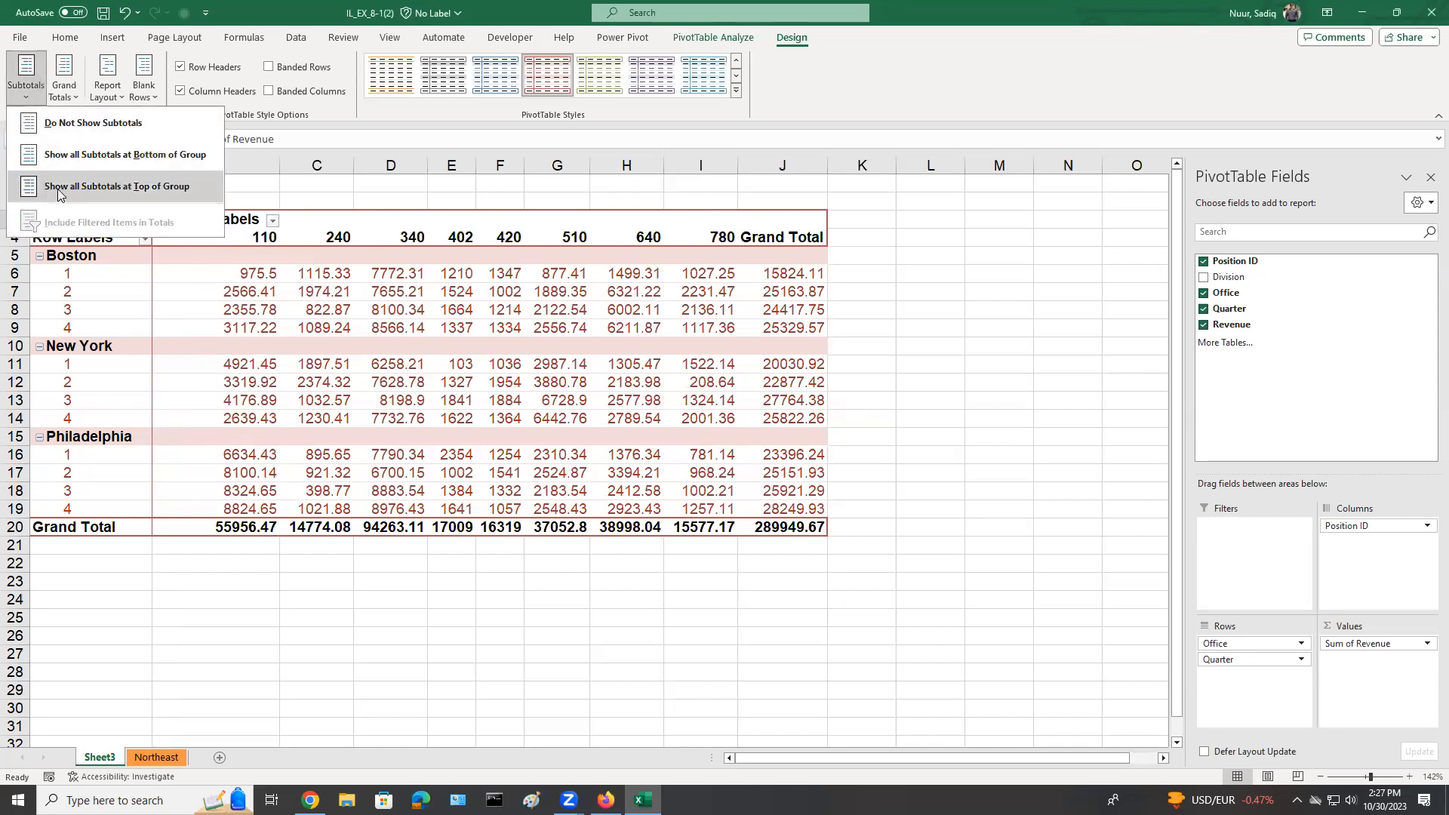
pyautogui.click(174, 188)
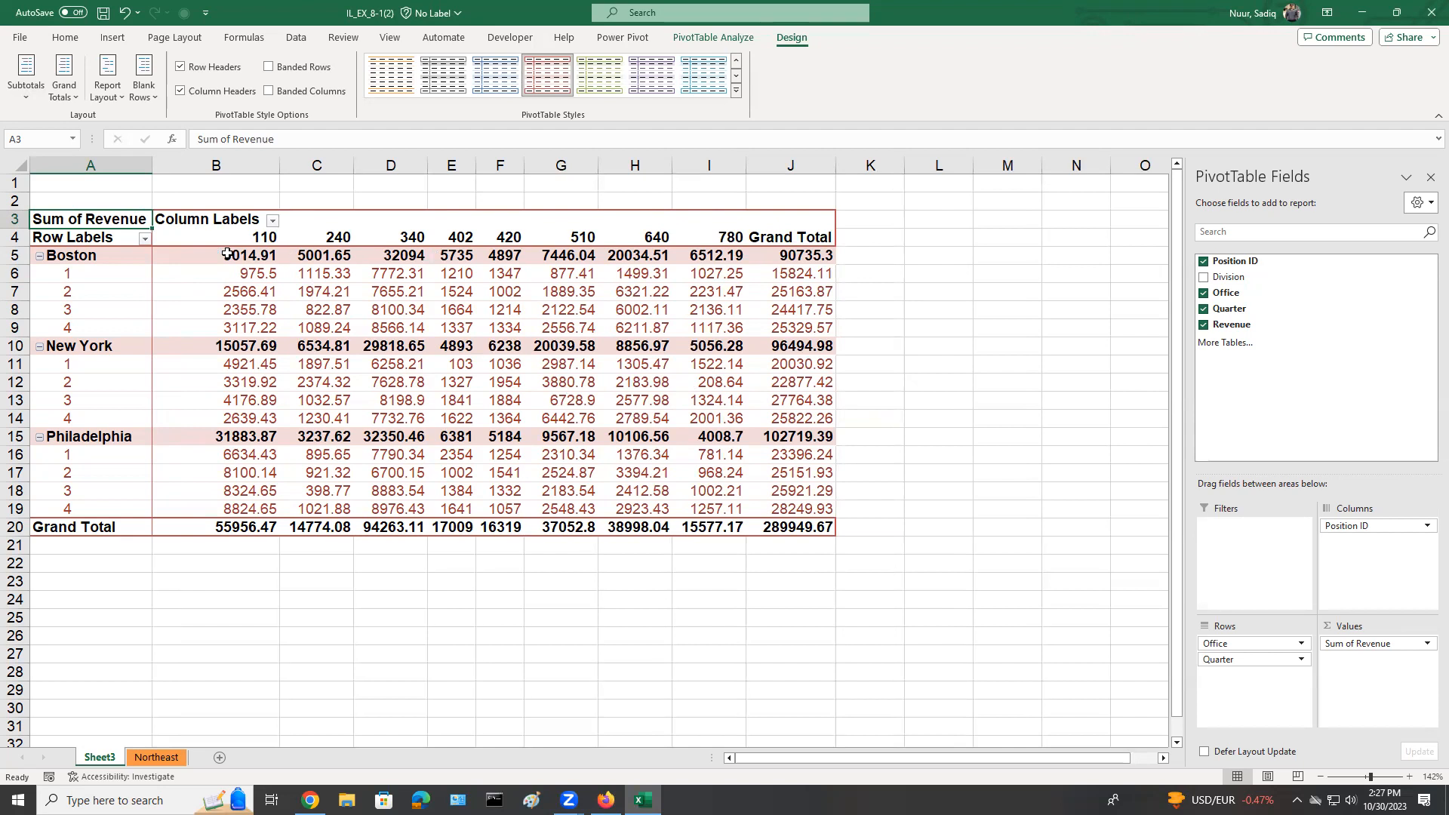
pyautogui.moveTo(305, 255)
# Apply the White, Pivot Style Light 3 style to the PivotTable.
pyautogui.click(604, 106)
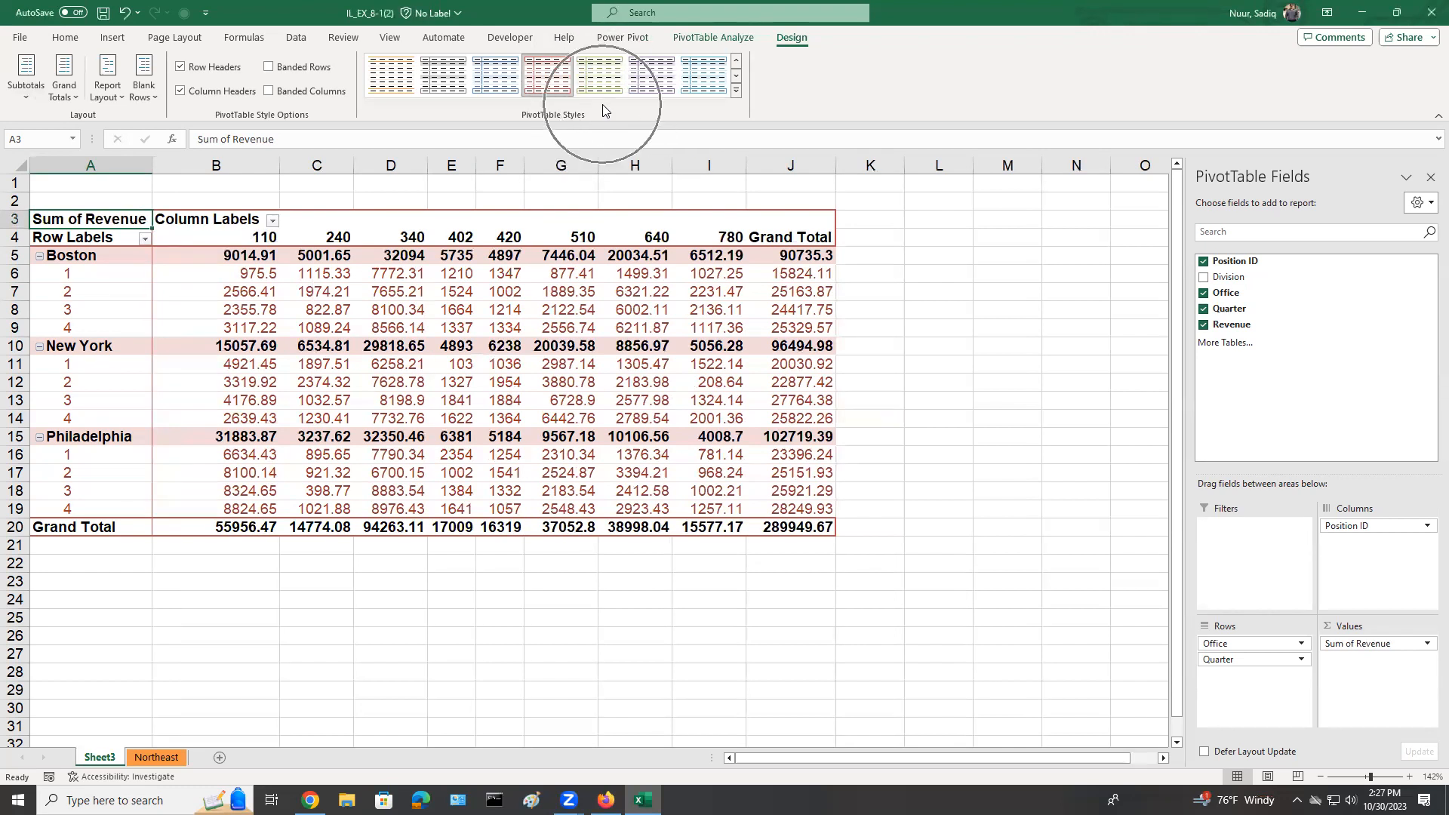
pyautogui.click(733, 91)
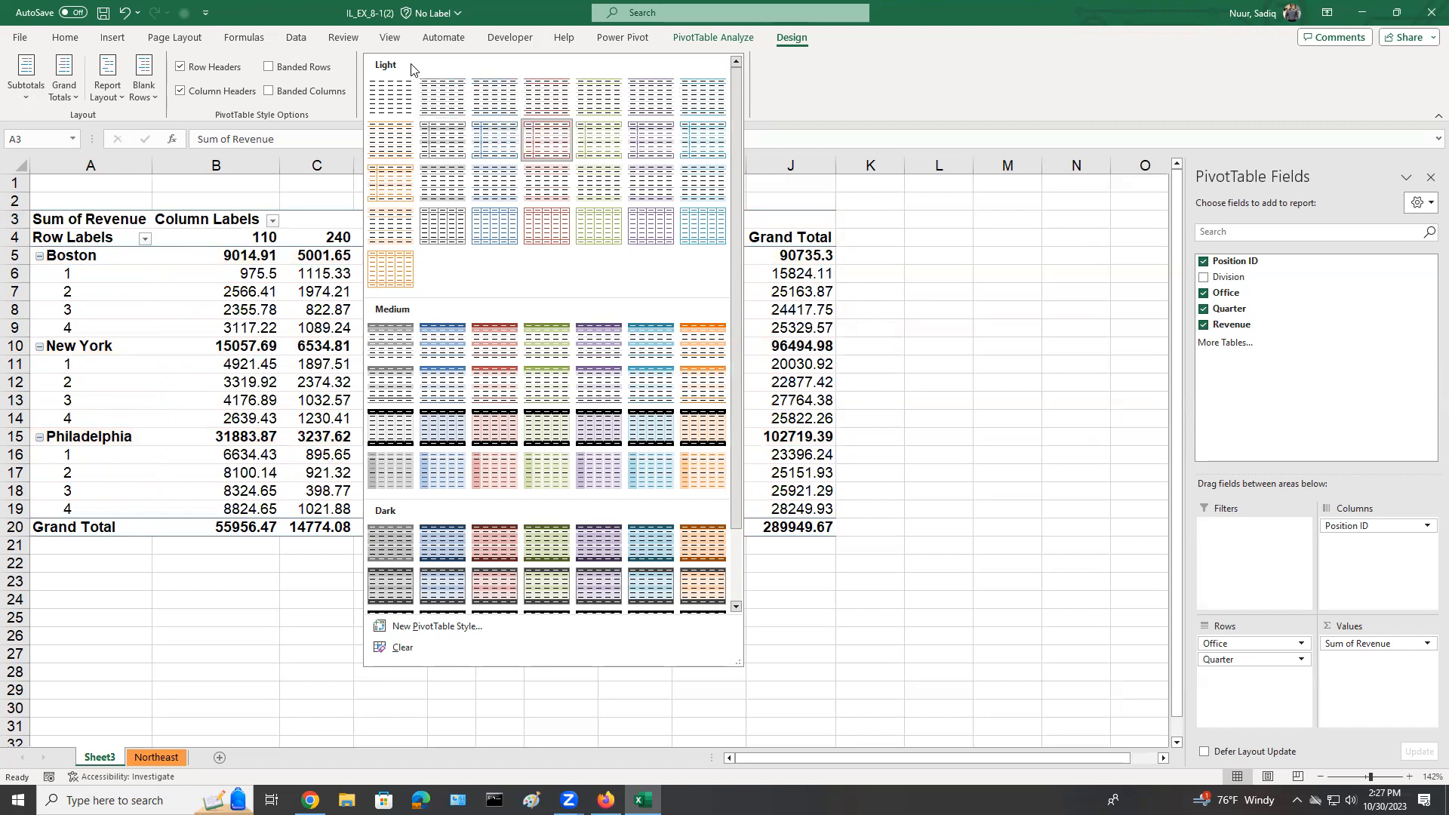
pyautogui.click(549, 91)
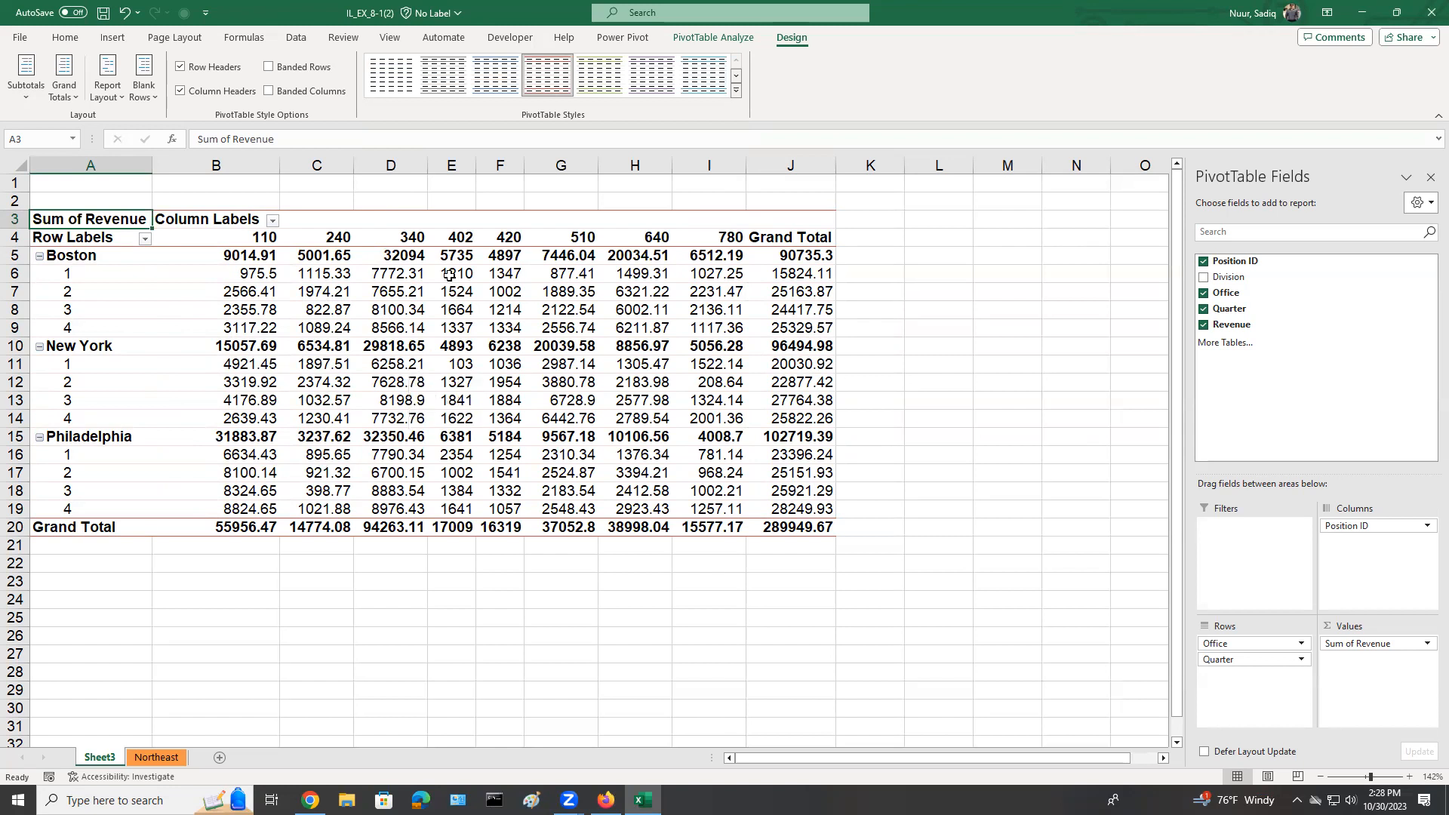
# Hide the PivotTable's field headers above the row and column labels.
pyautogui.click(715, 39)
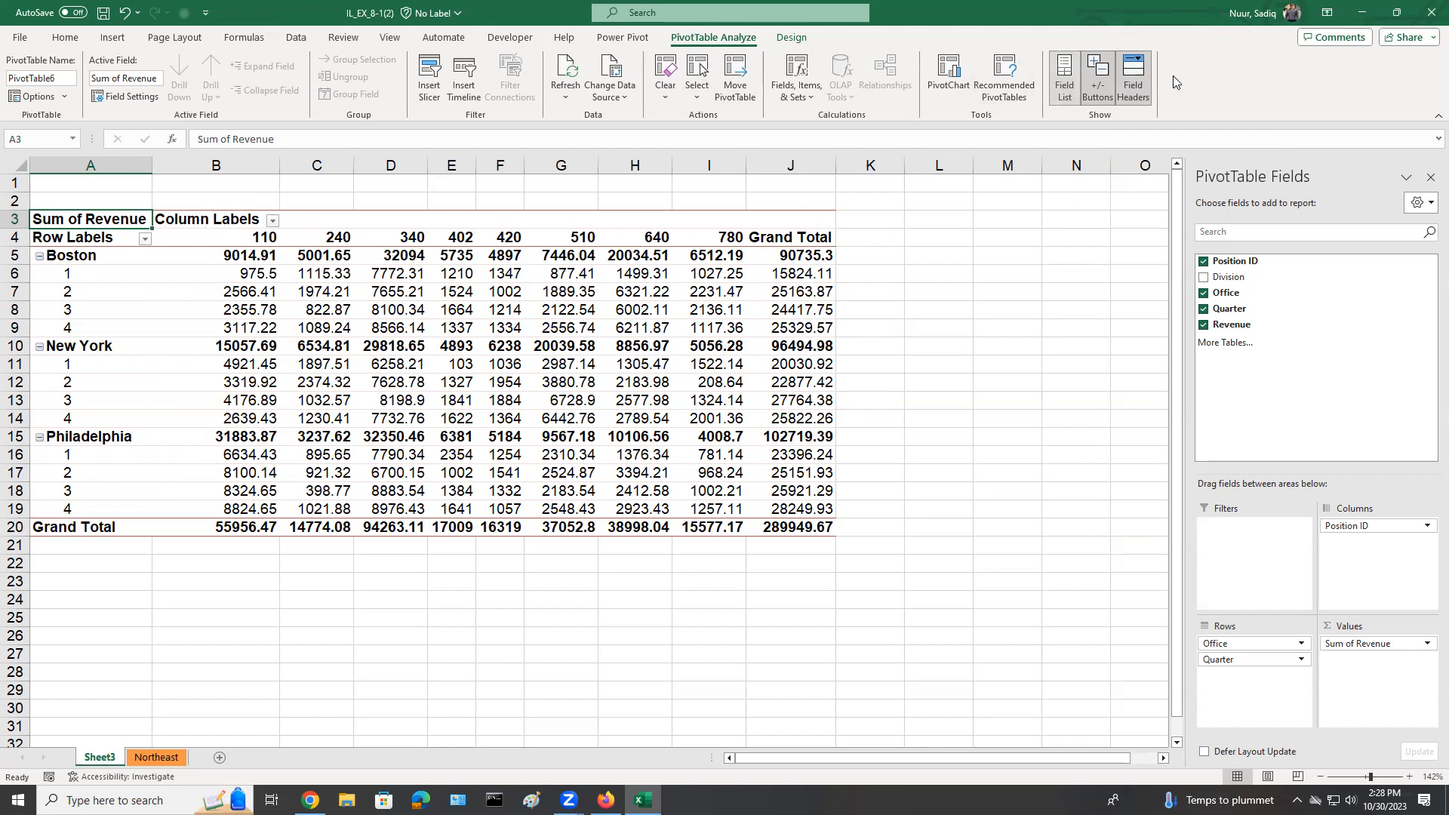
pyautogui.click(697, 42)
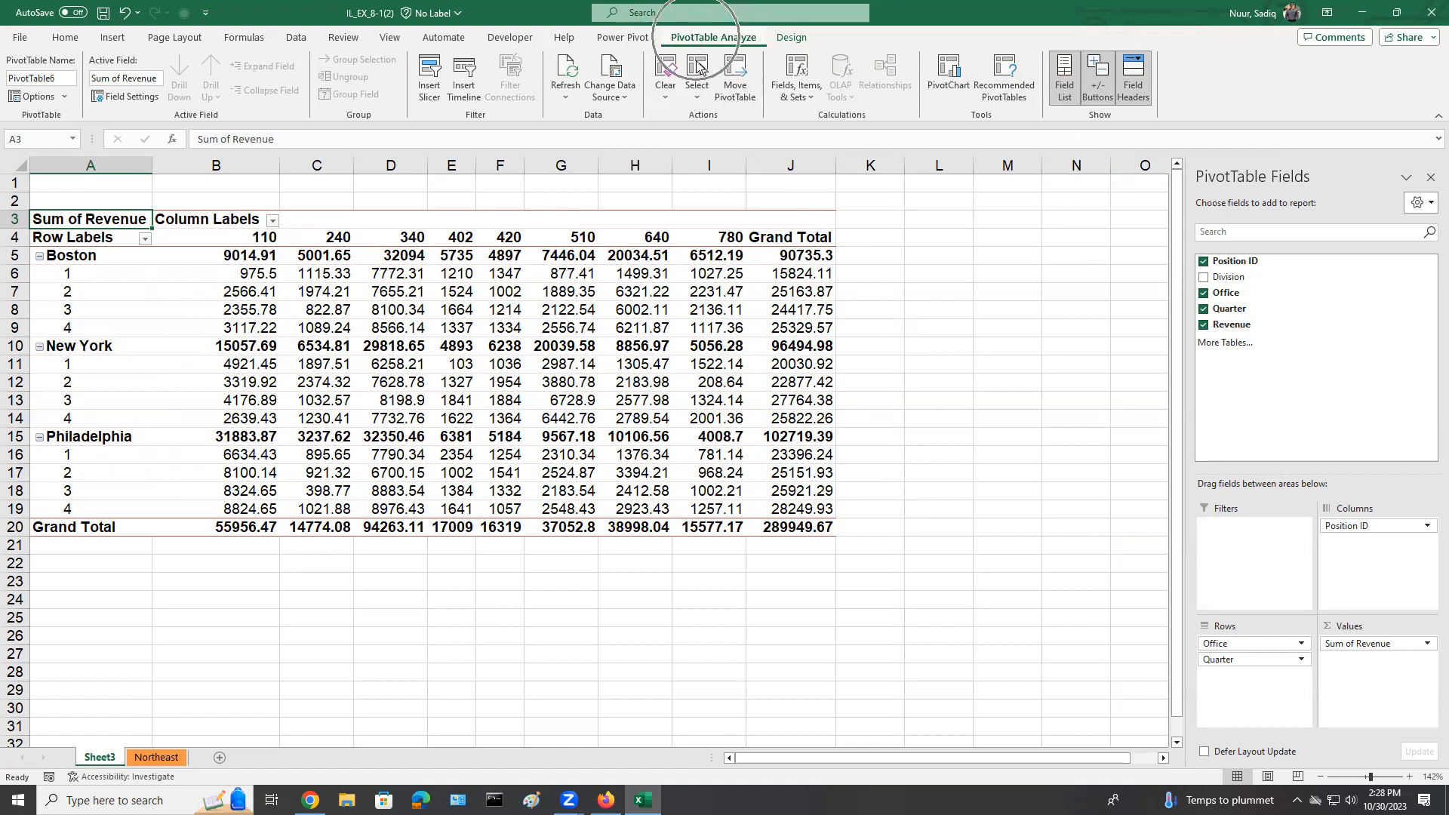
pyautogui.click(1135, 73)
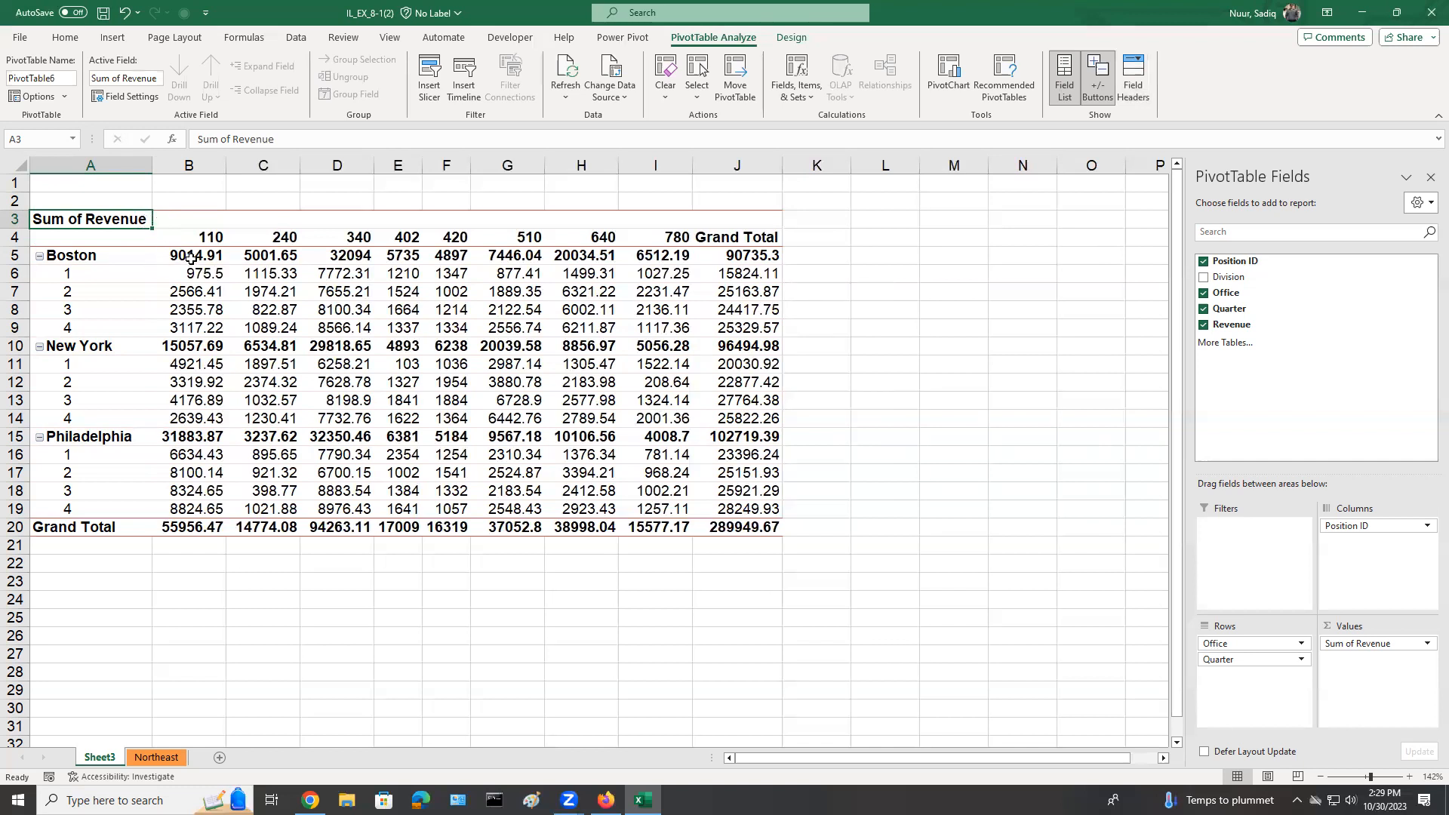
# Format the PivotTable's revenue values as Currency with the $ symbol and two decimal places.
pyautogui.click(221, 259)
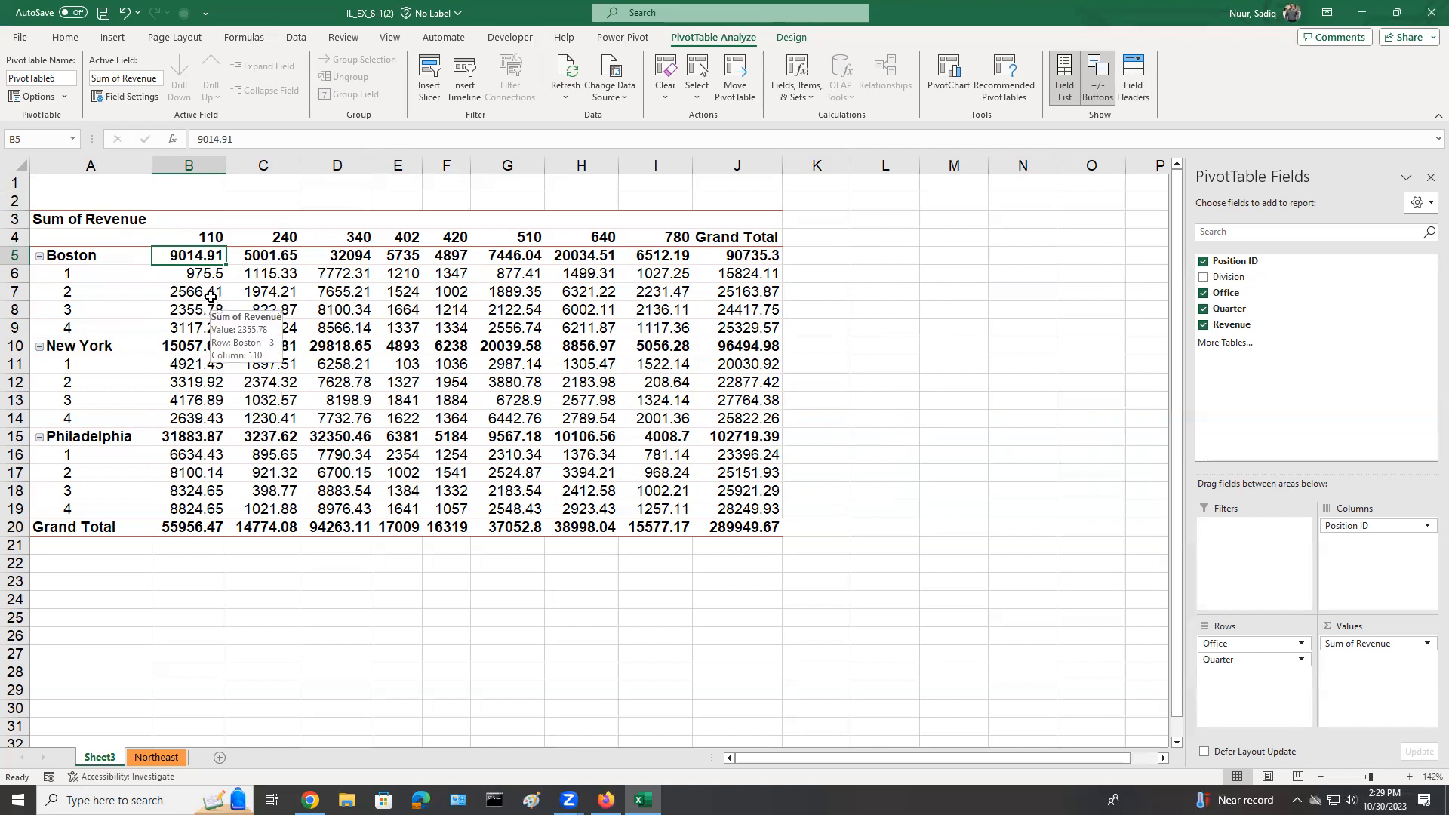
pyautogui.rightClick(189, 262)
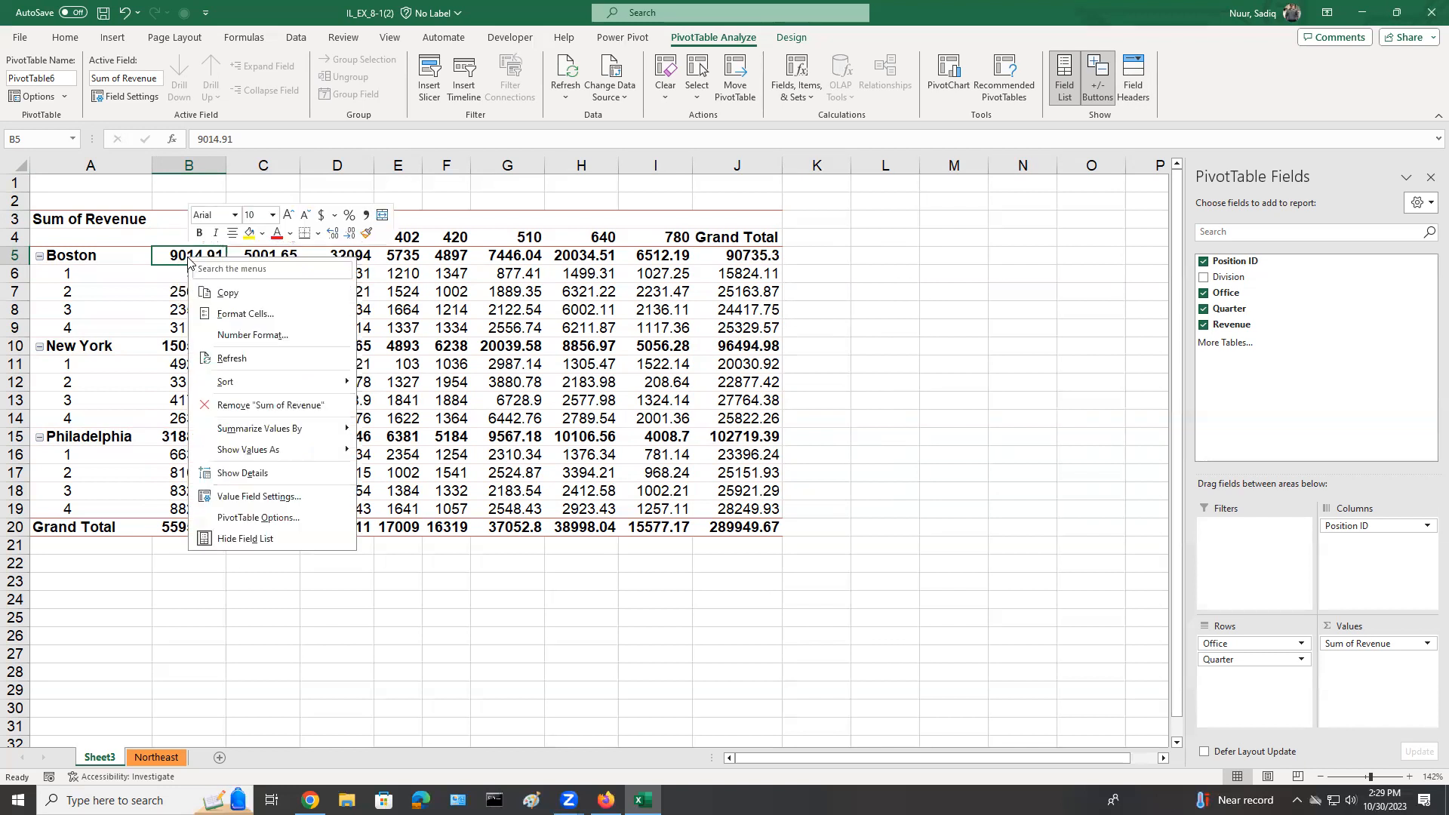
pyautogui.click(239, 336)
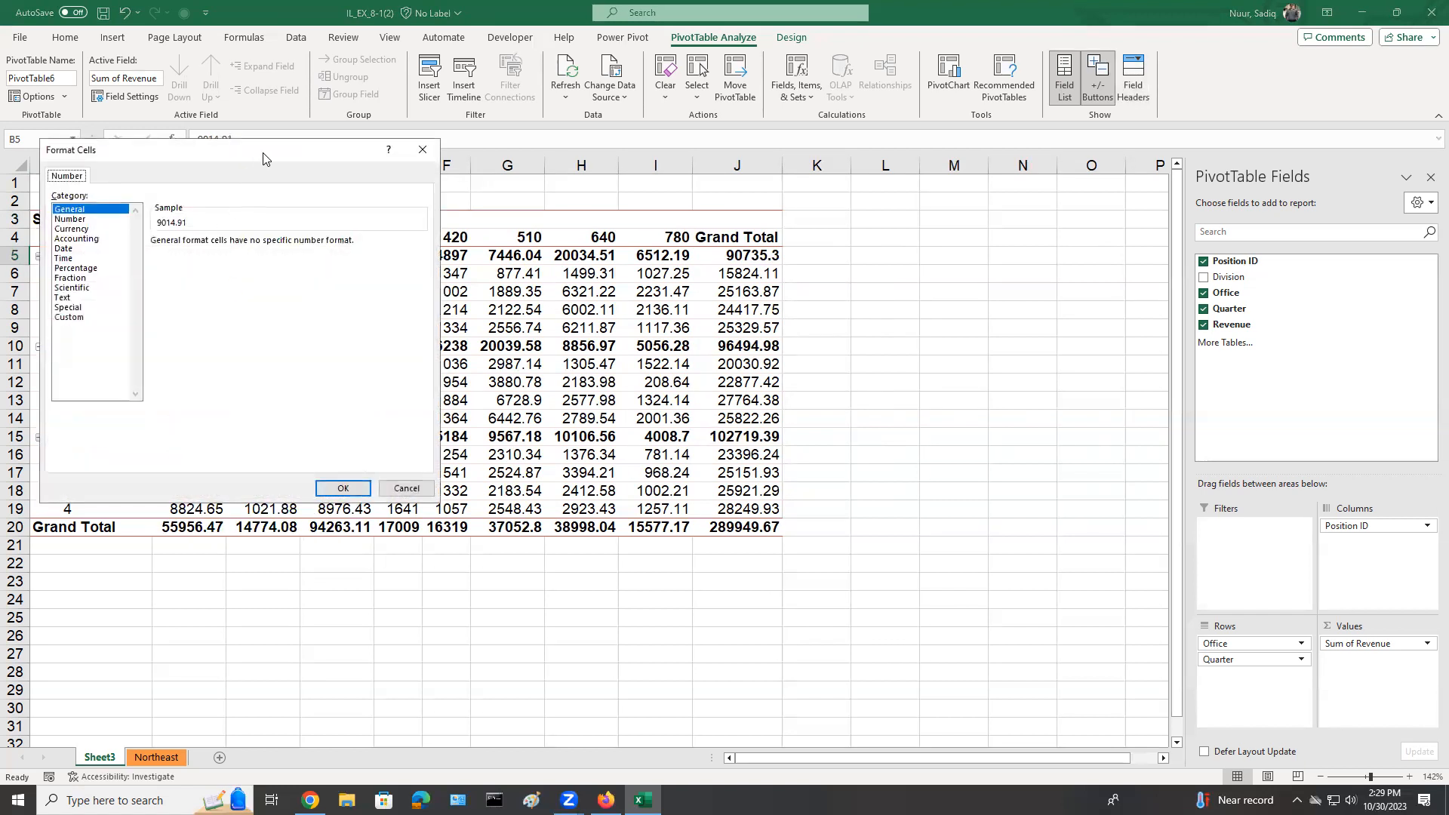
pyautogui.moveTo(263, 157); pyautogui.dragTo(838, 227)
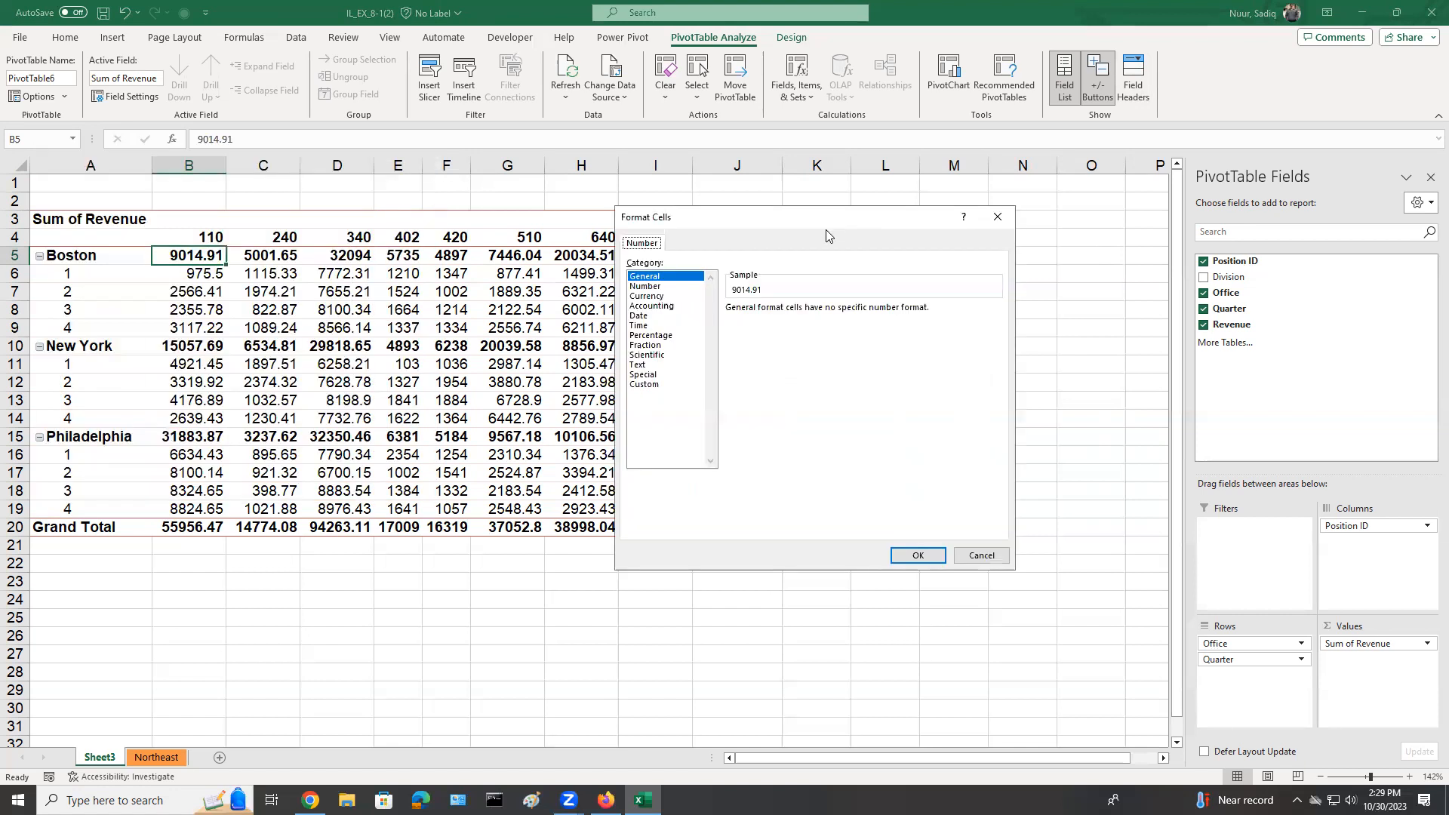
pyautogui.click(655, 297)
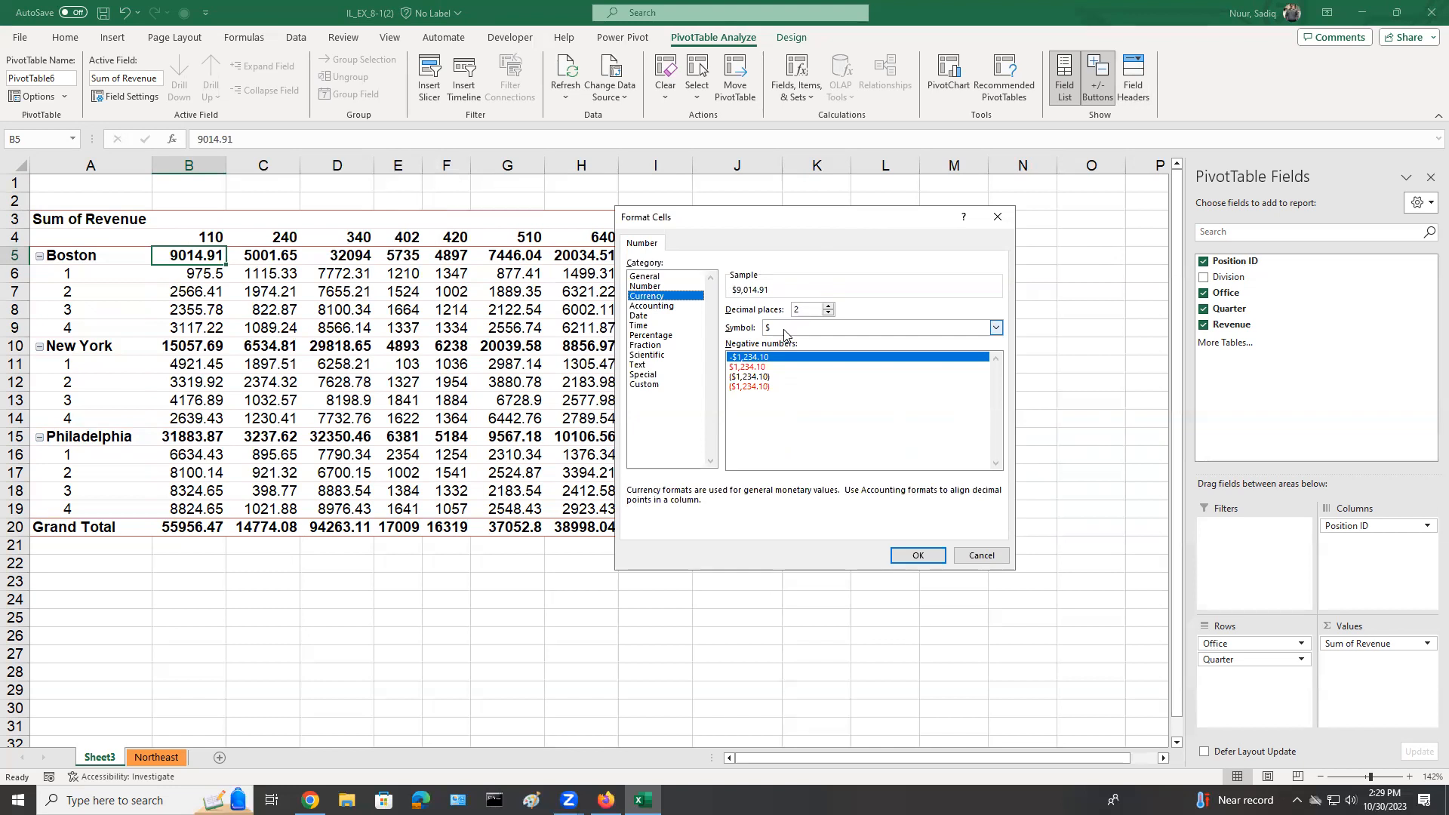
pyautogui.click(909, 558)
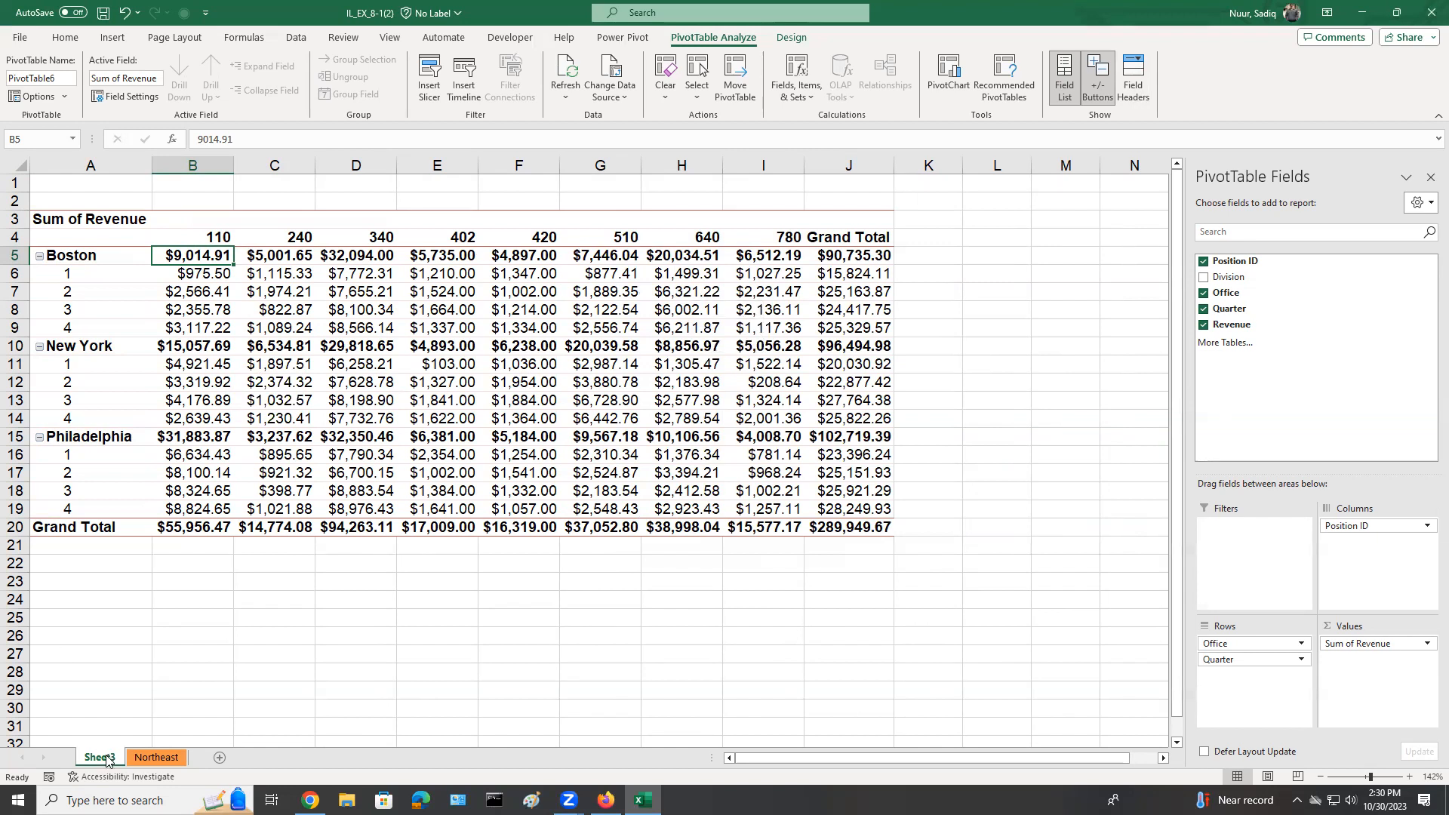
# Rename the Sheet3 worksheet as PivotTable.
pyautogui.press('ctrl')
pyautogui.press('ctrl')
pyautogui.press('ctrl')
pyautogui.doubleClick(98, 758)
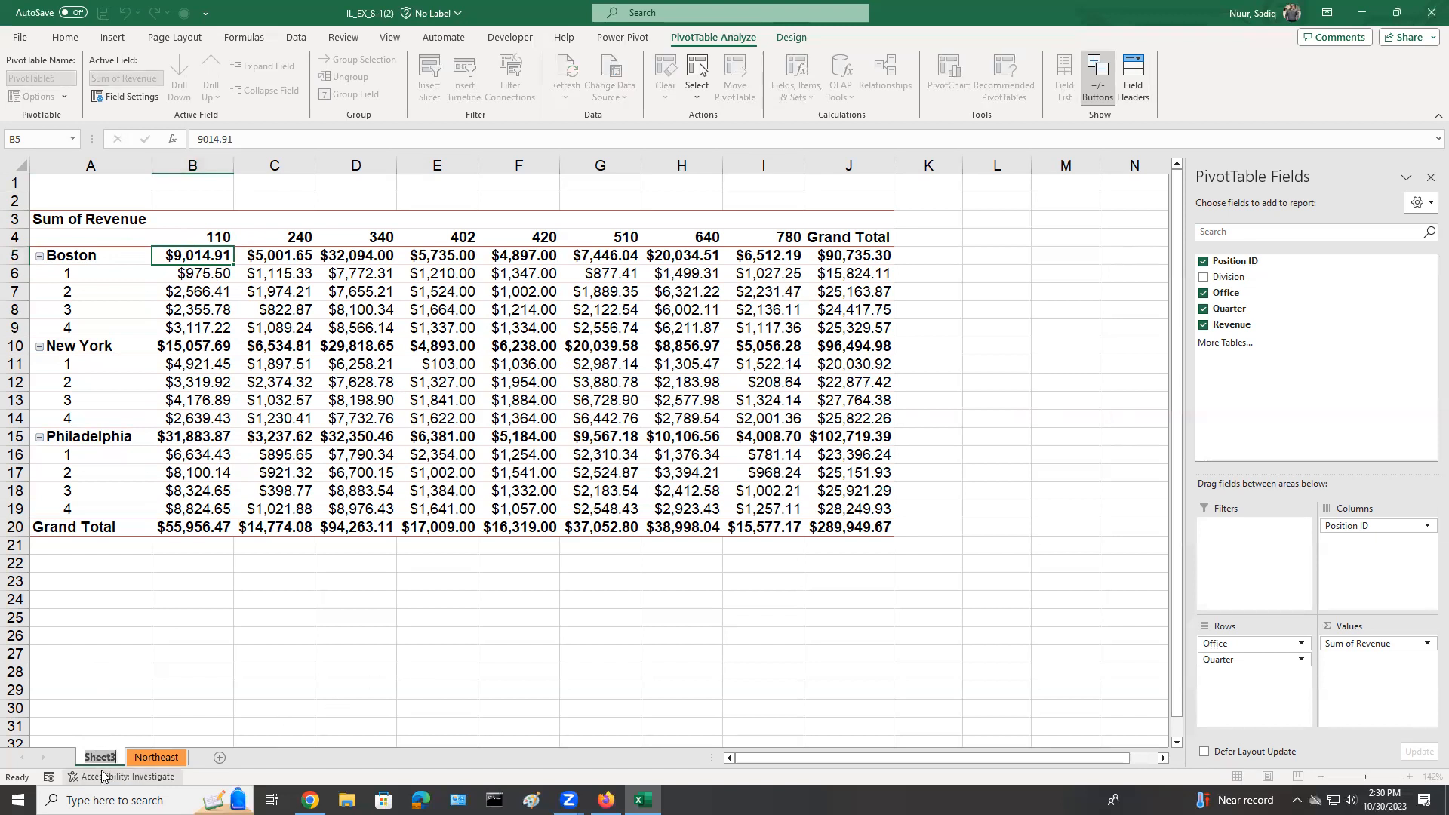
pyautogui.press('Return')
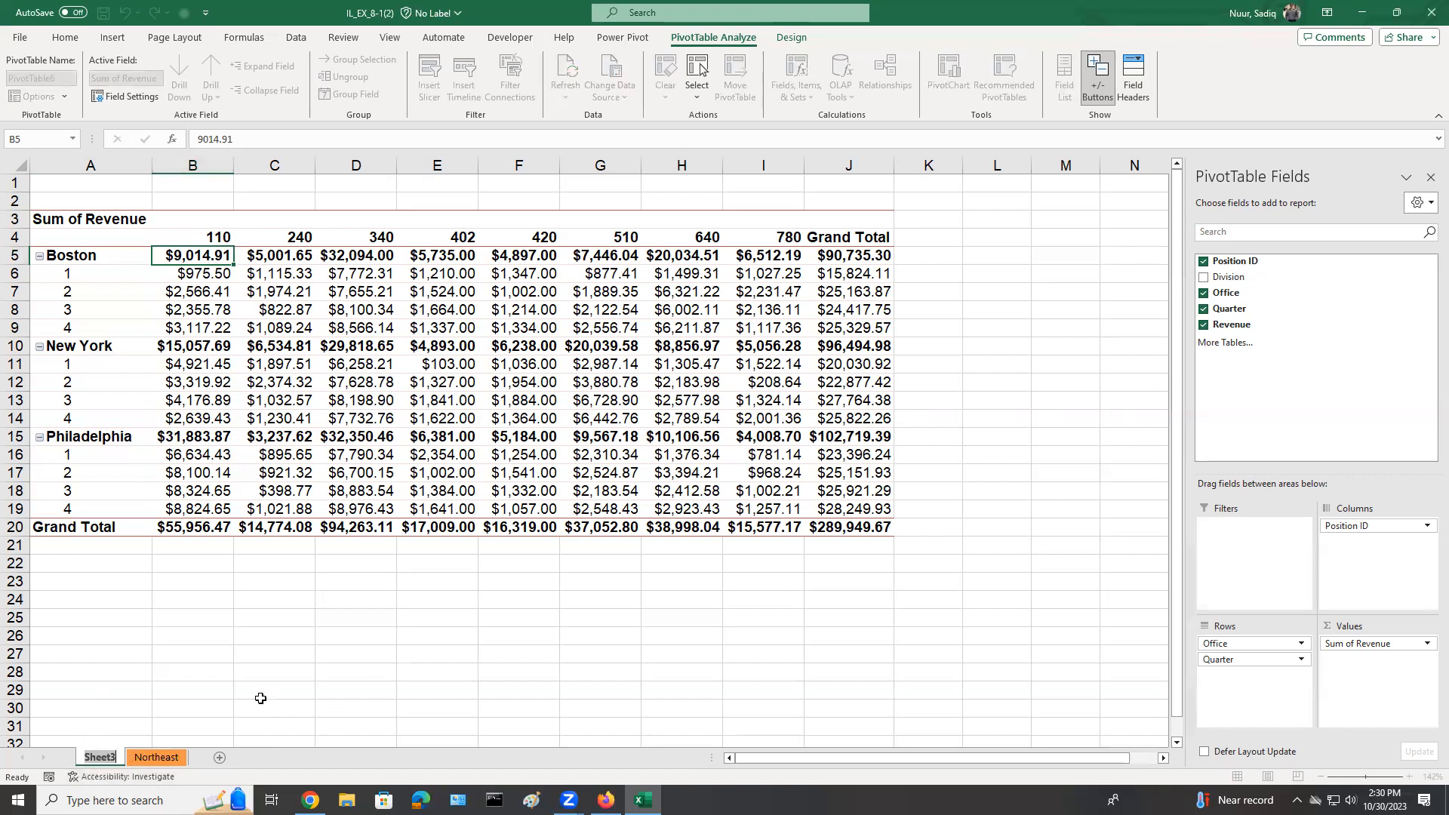
pyautogui.write('Pi')
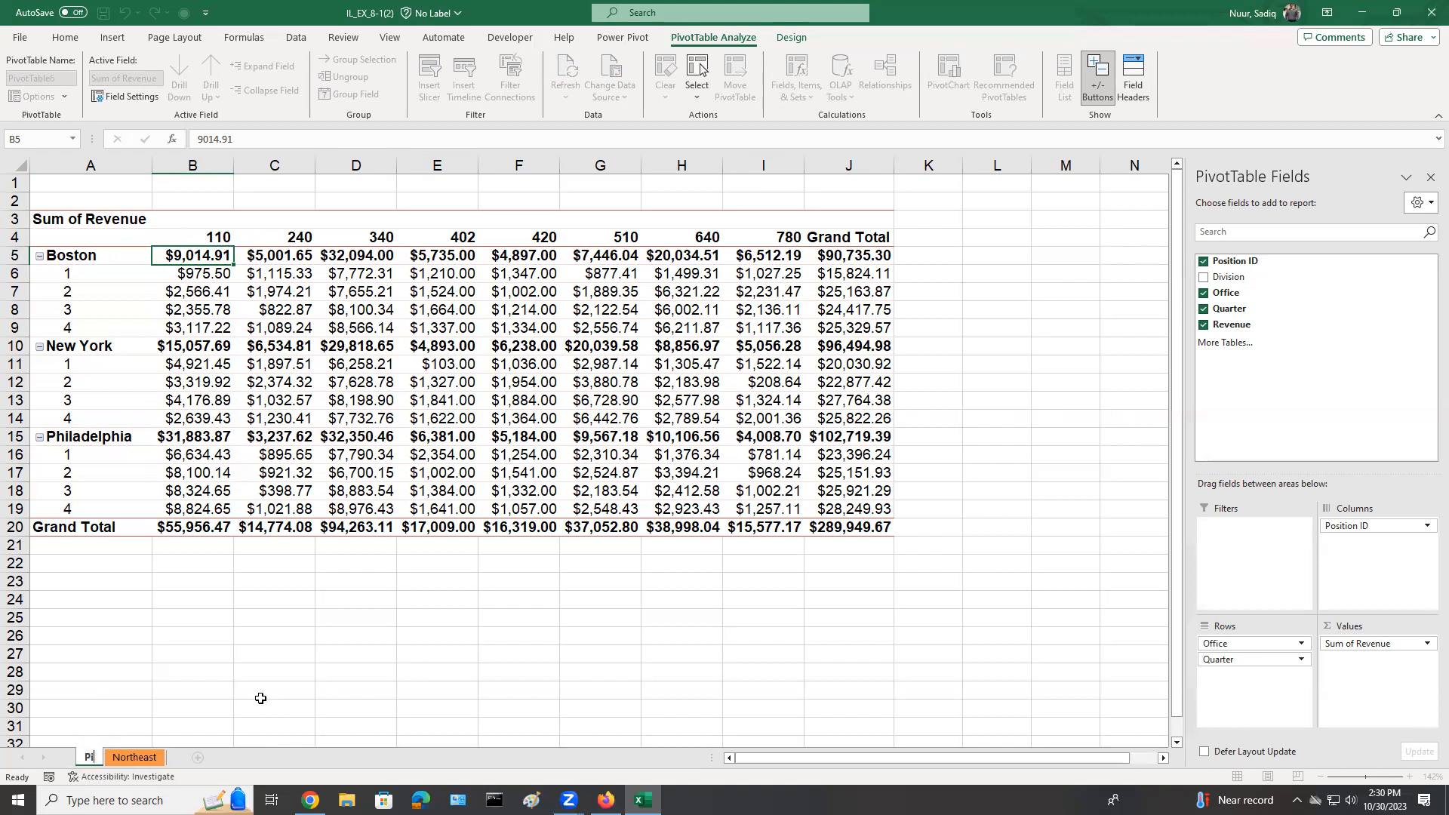
pyautogui.write('vot')
pyautogui.press('Return')
pyautogui.write('Tabl')
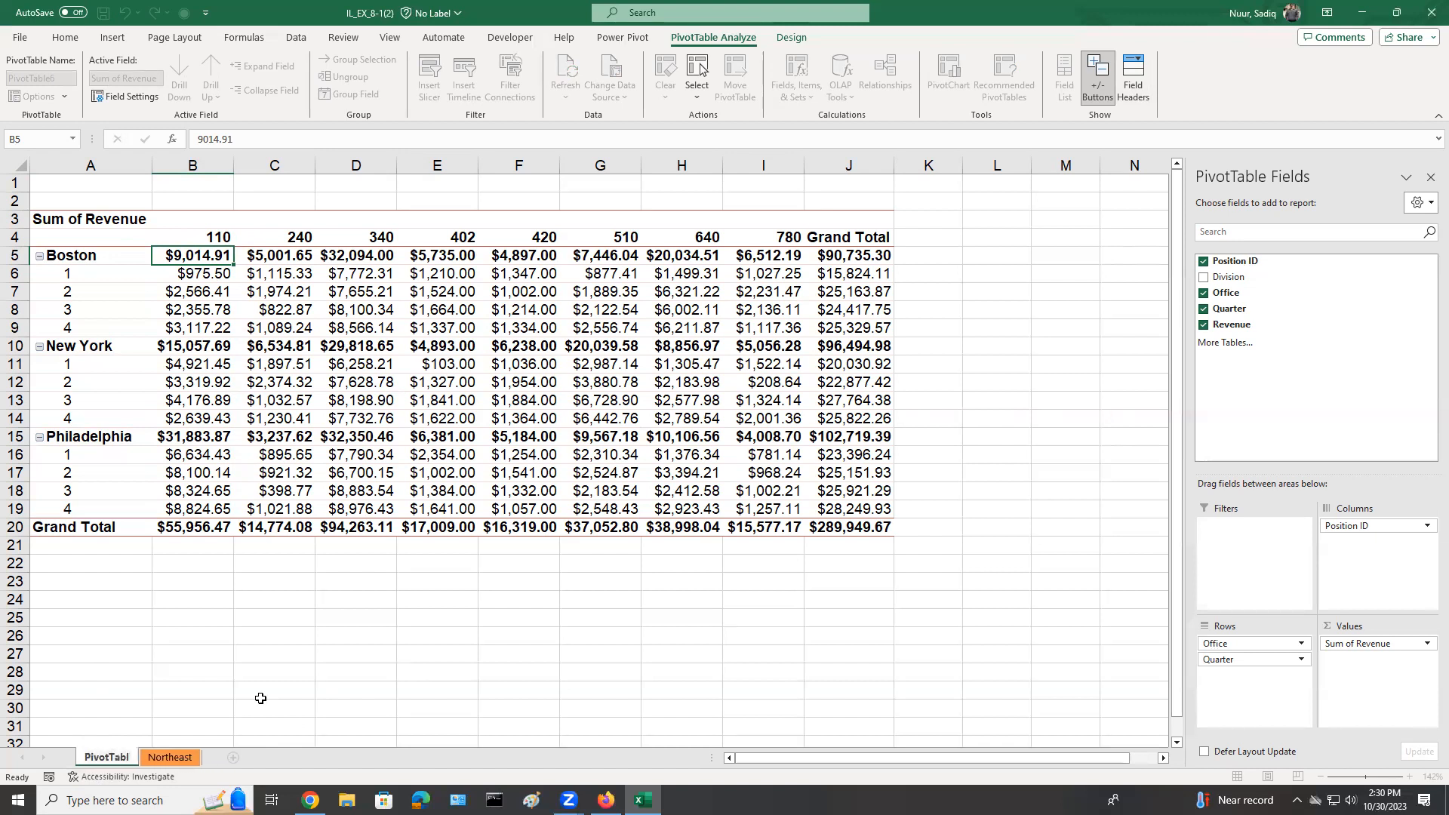
pyautogui.write('e')
pyautogui.press('Return')
pyautogui.press('Return')
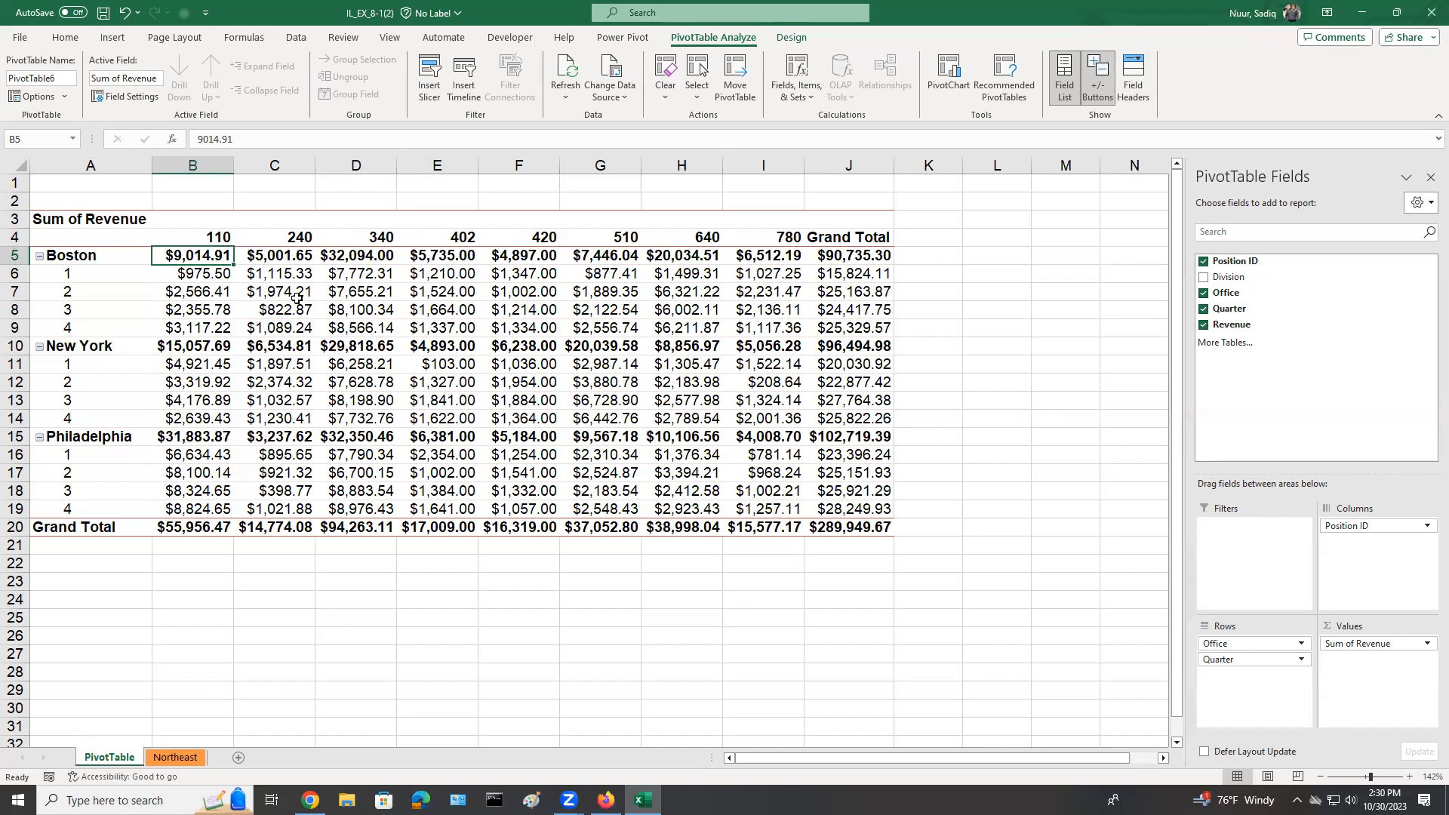
# Enter the author's full name in the center section of the PivotTable sheet's footer.
pyautogui.click(113, 40)
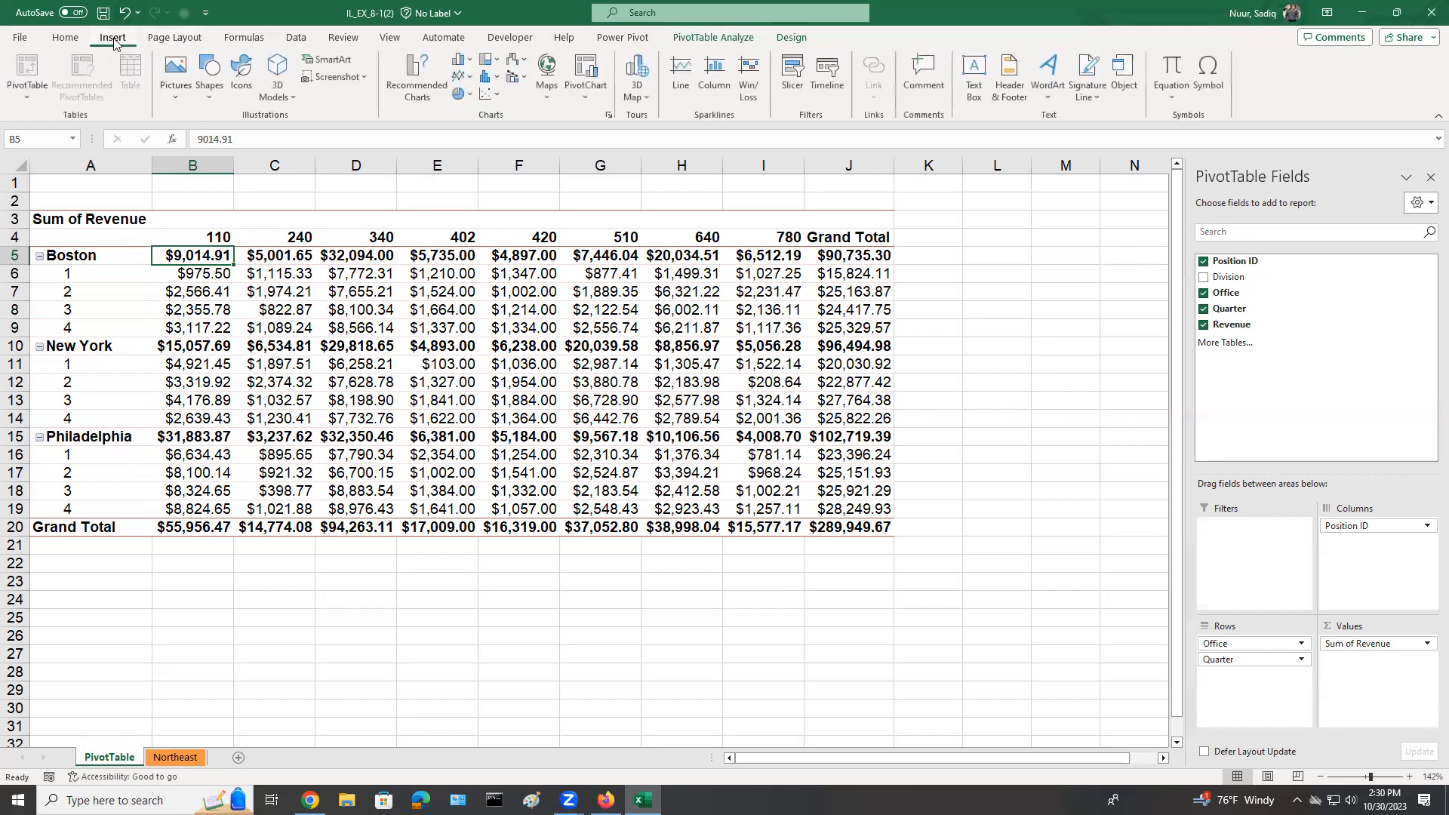
pyautogui.click(1091, 115)
pyautogui.click(1009, 76)
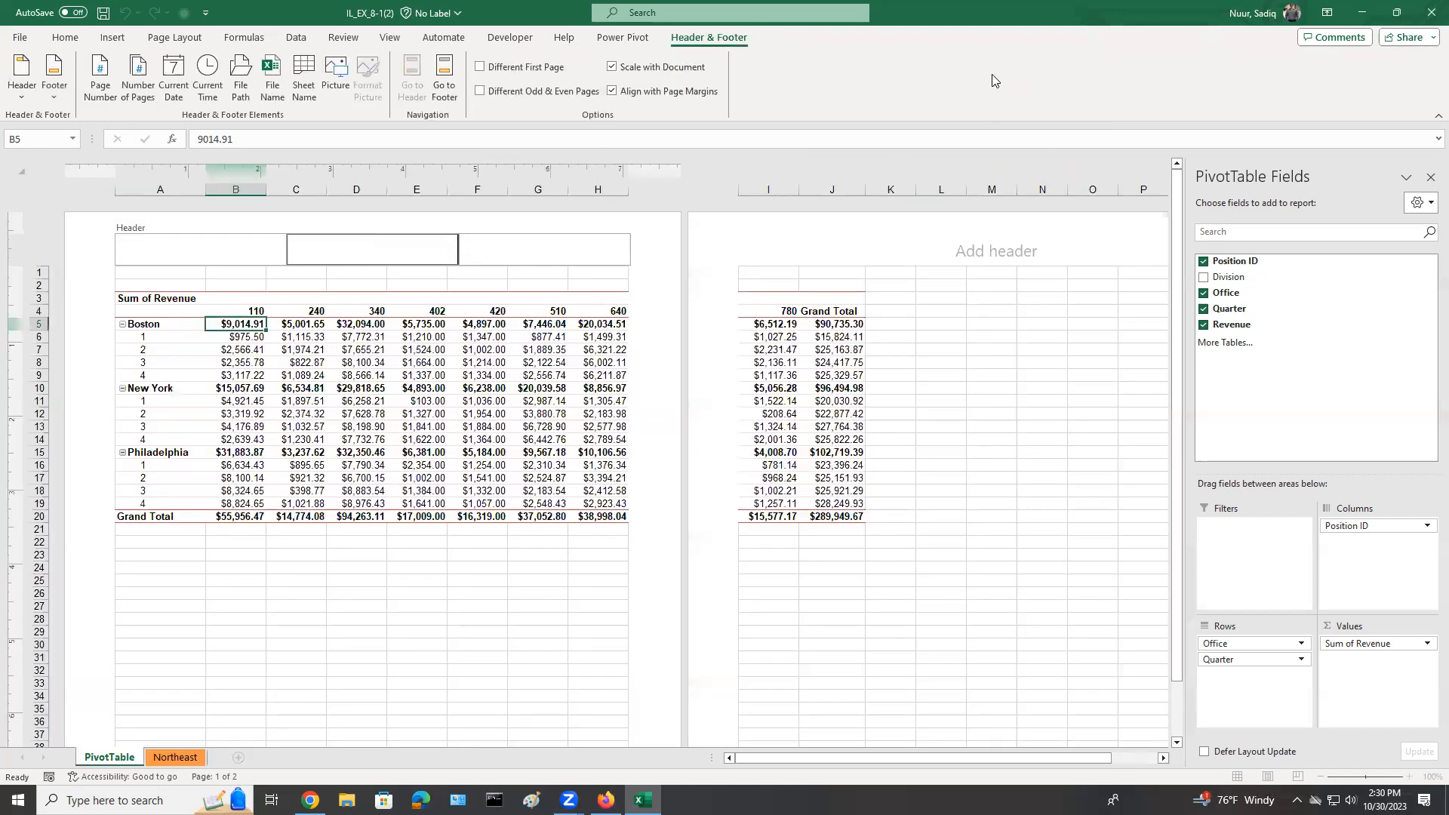
pyautogui.click(445, 78)
pyautogui.click(447, 65)
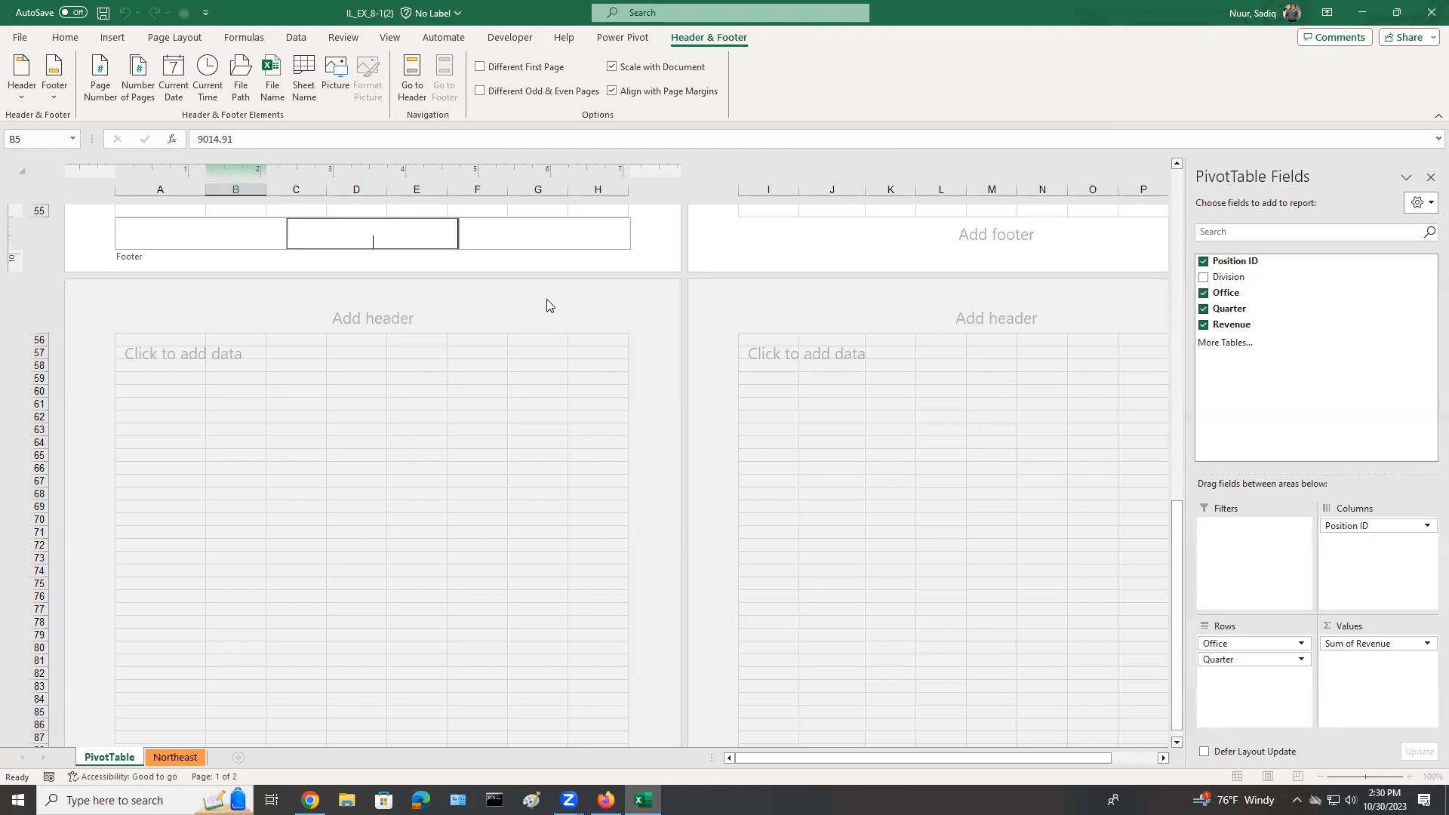
pyautogui.write('Sadiq Nuur')
pyautogui.click(487, 209)
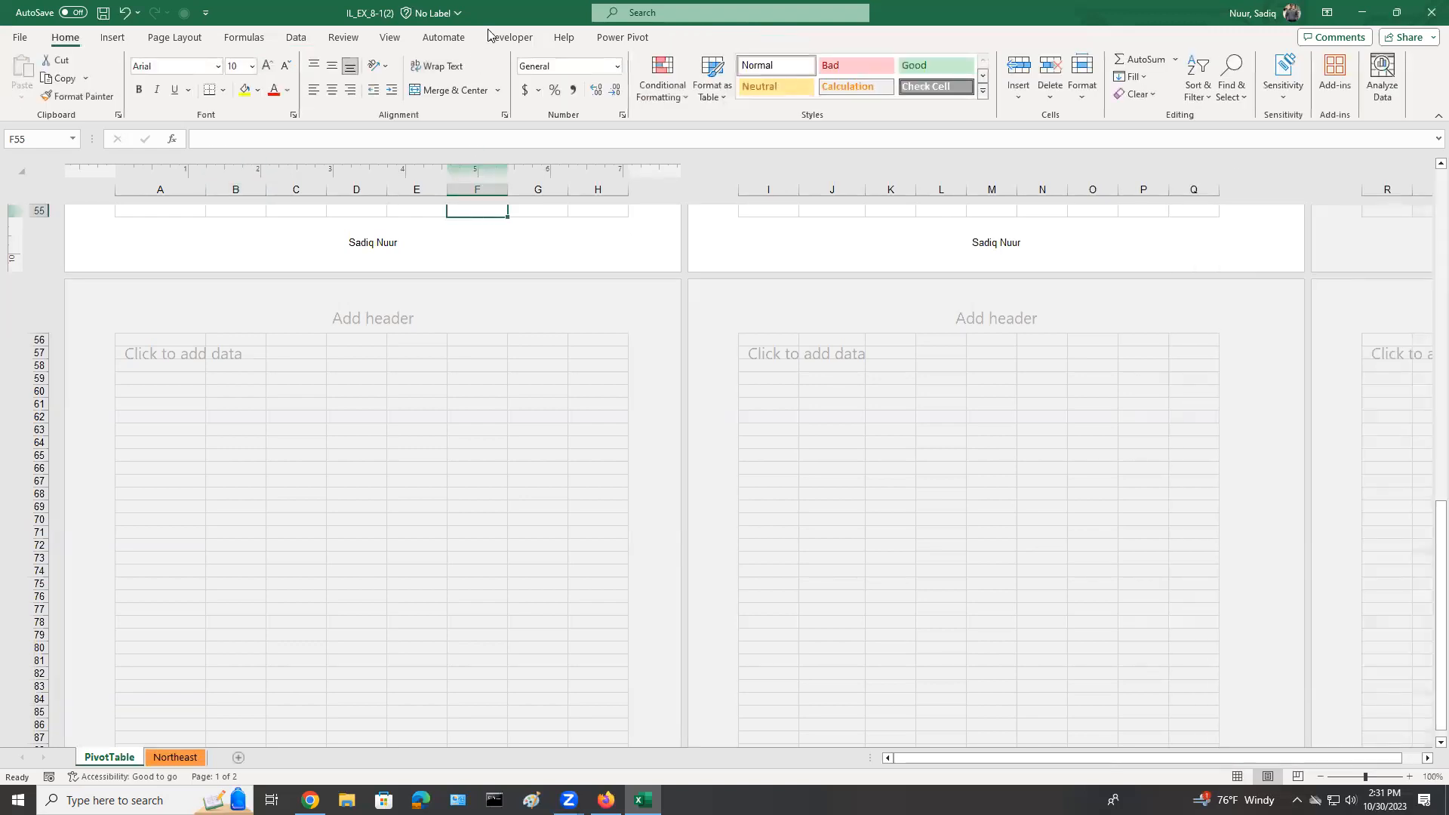
# Return the PivotTable sheet to Normal view and save the workbook.
pyautogui.click(391, 38)
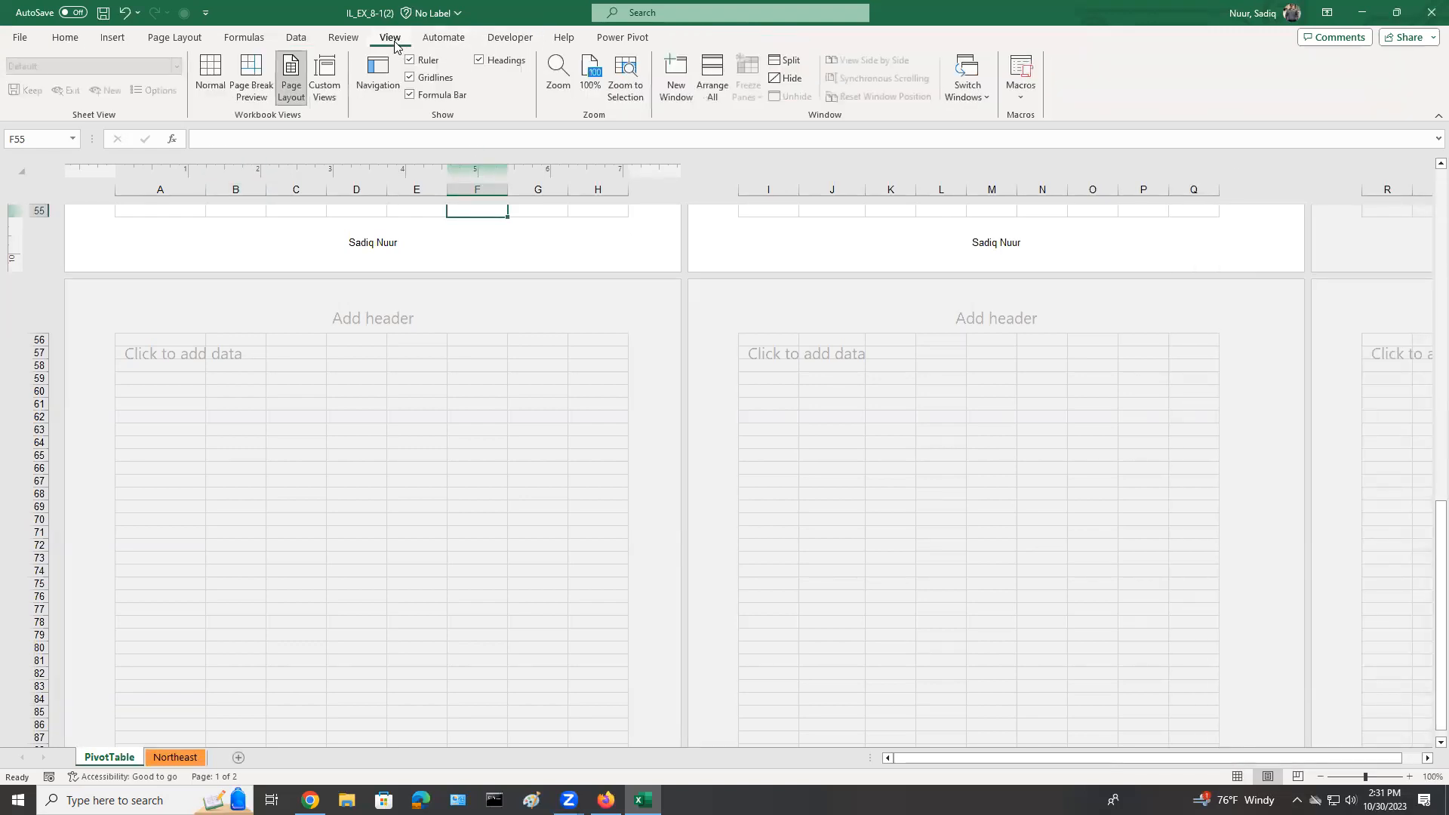
pyautogui.click(209, 75)
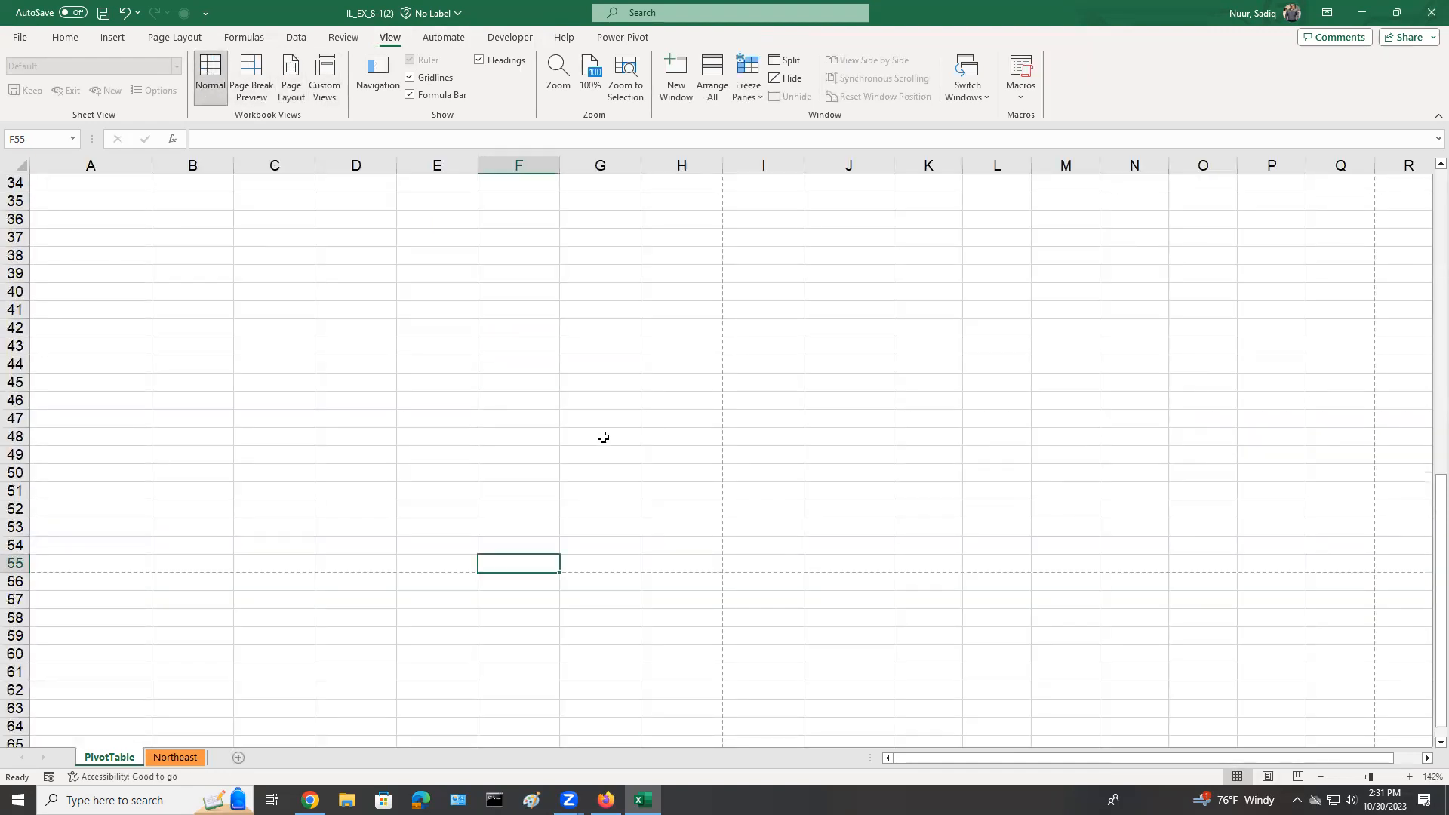
pyautogui.scroll(11, 604, 437)
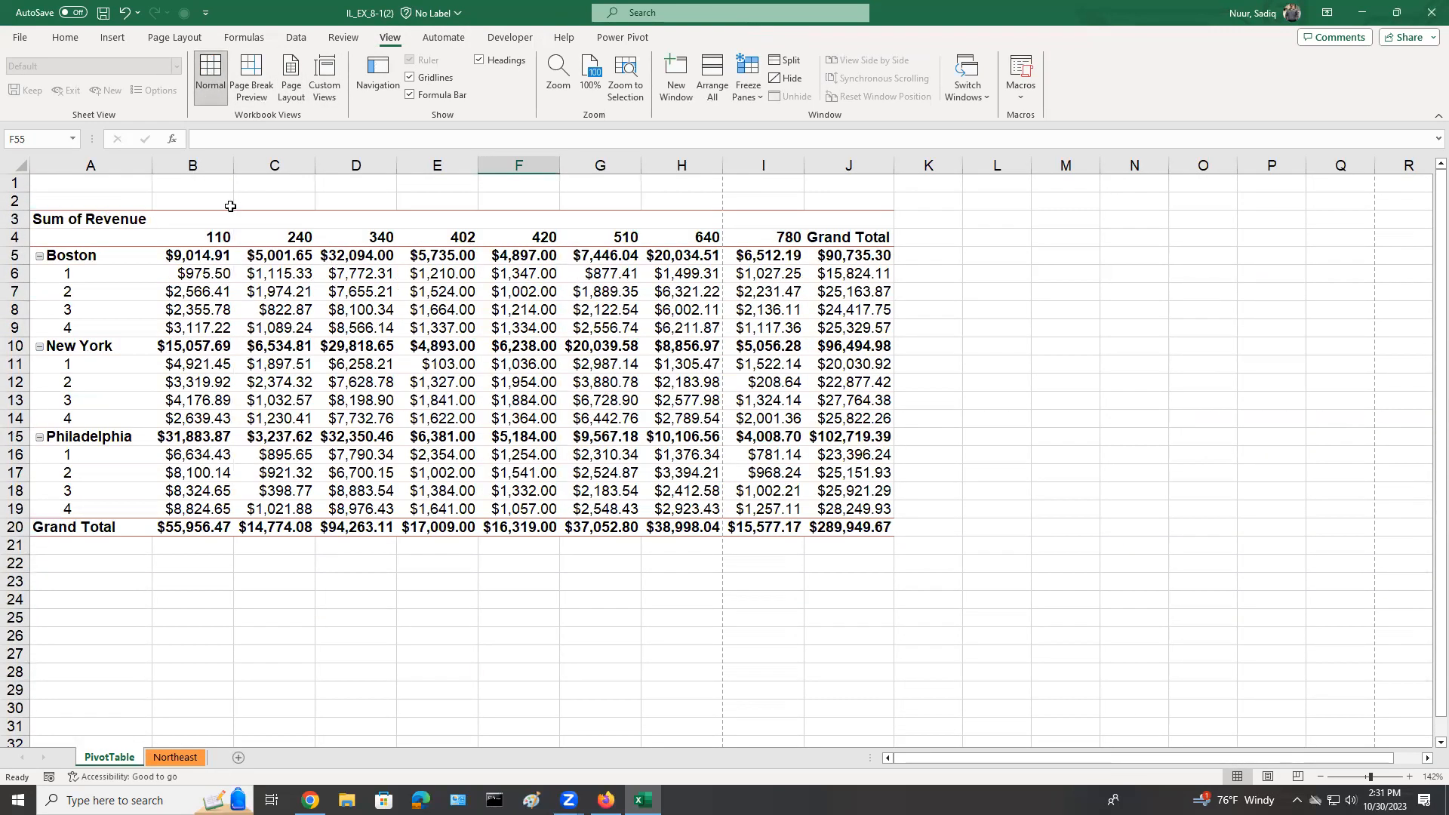
pyautogui.click(21, 39)
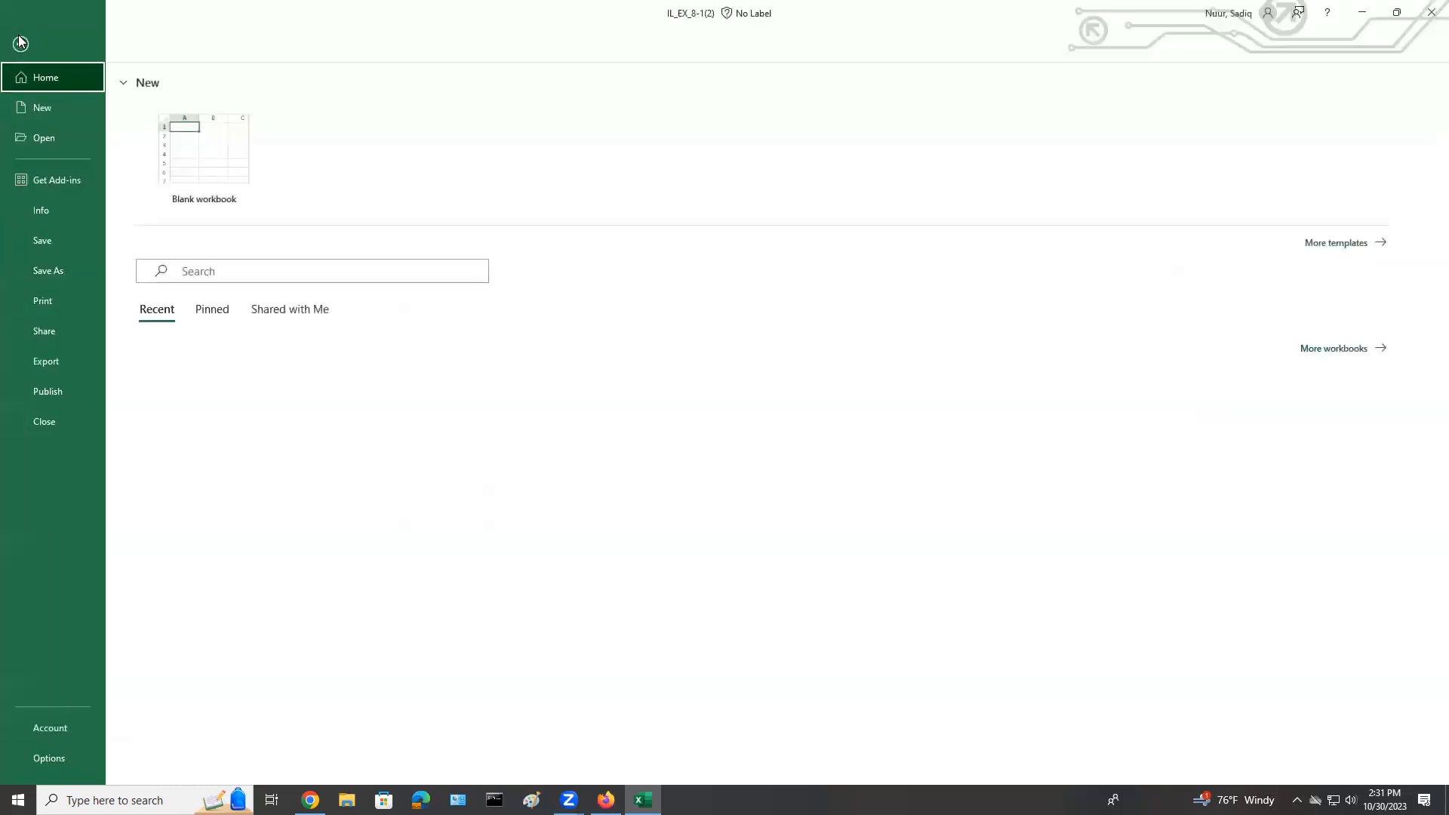
pyautogui.click(41, 240)
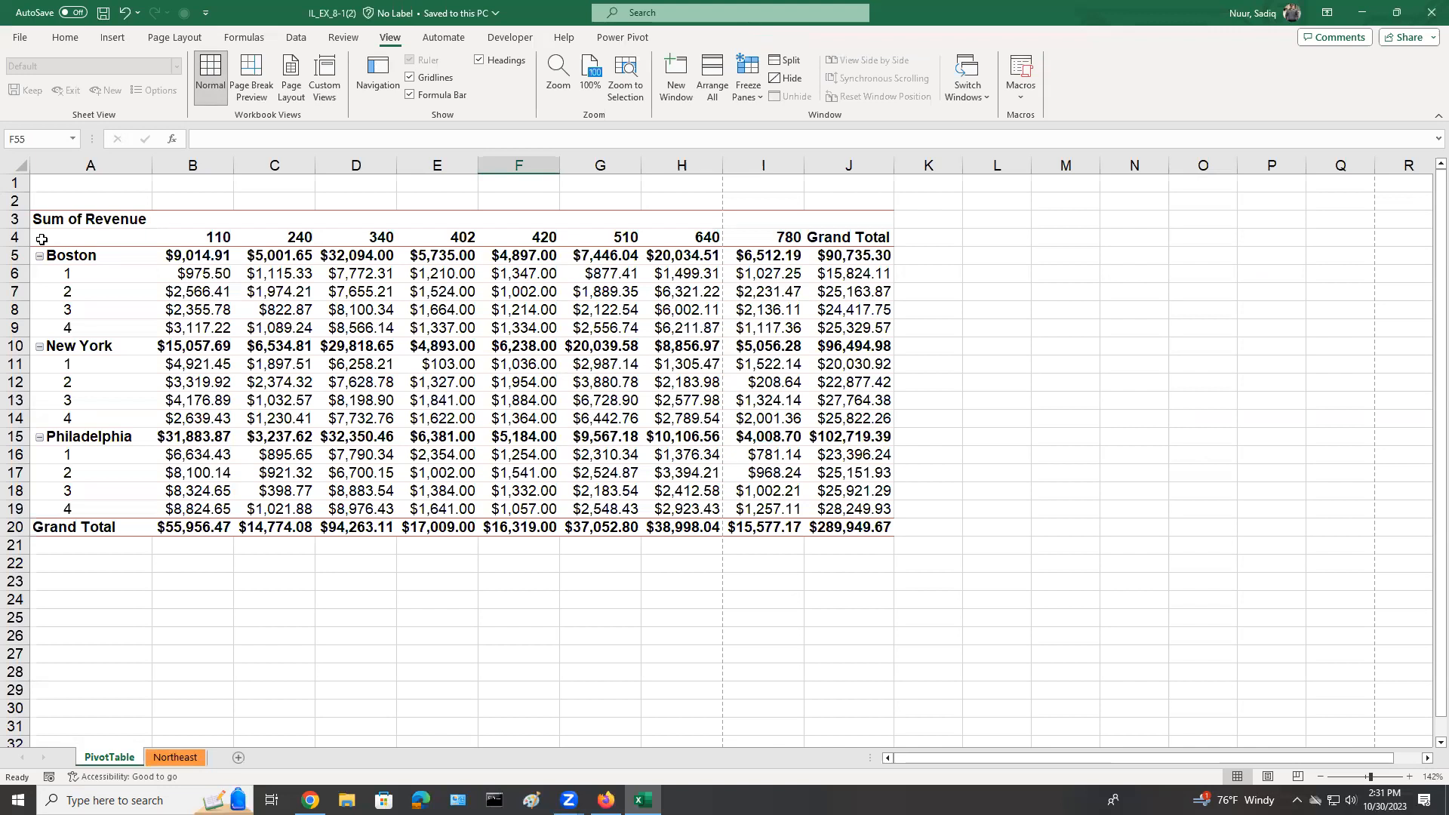
# Select the Boston quarter 2 revenue cell for position 110 inside the PivotTable.
pyautogui.moveTo(200, 274)
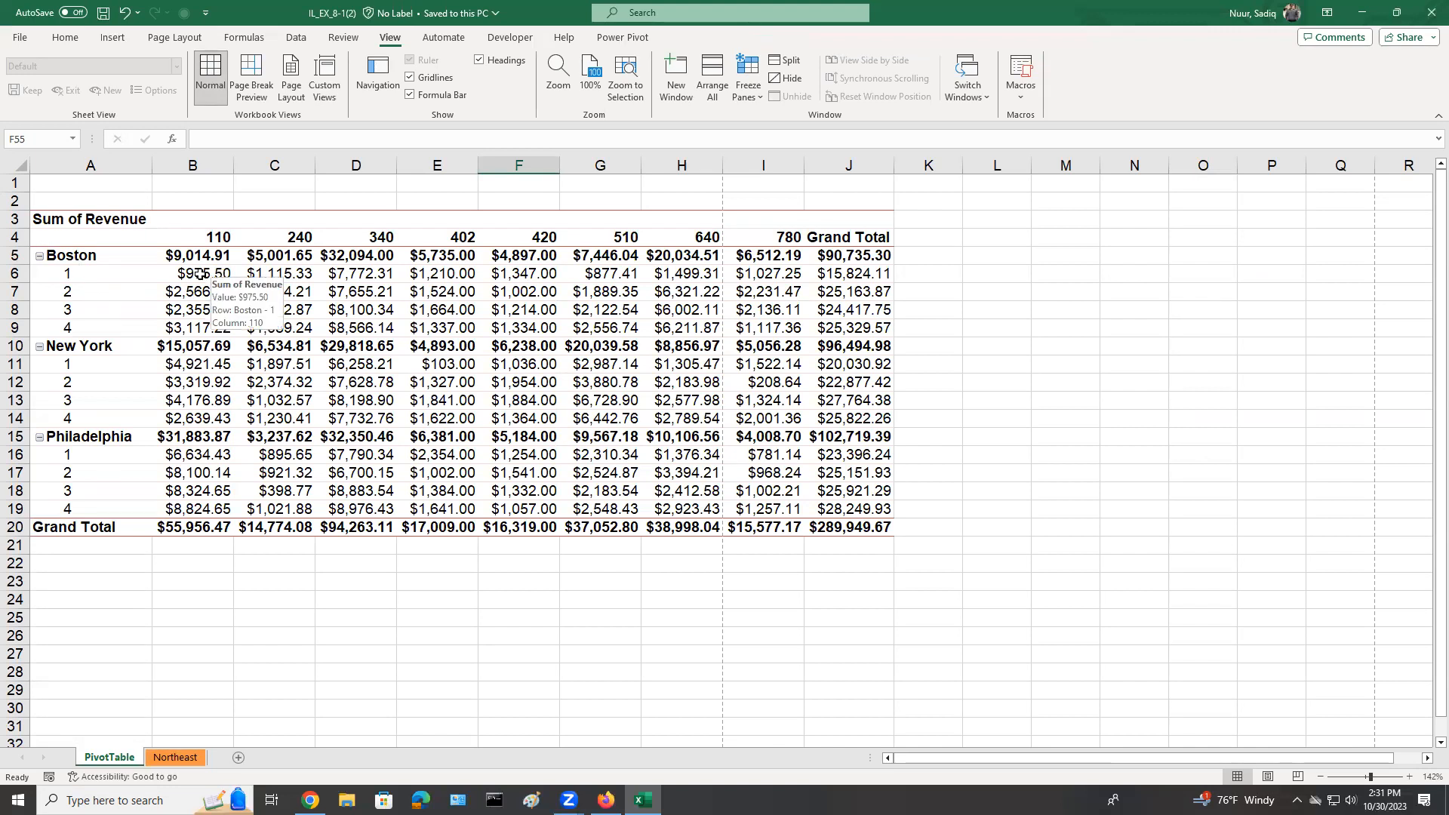
pyautogui.click(194, 270)
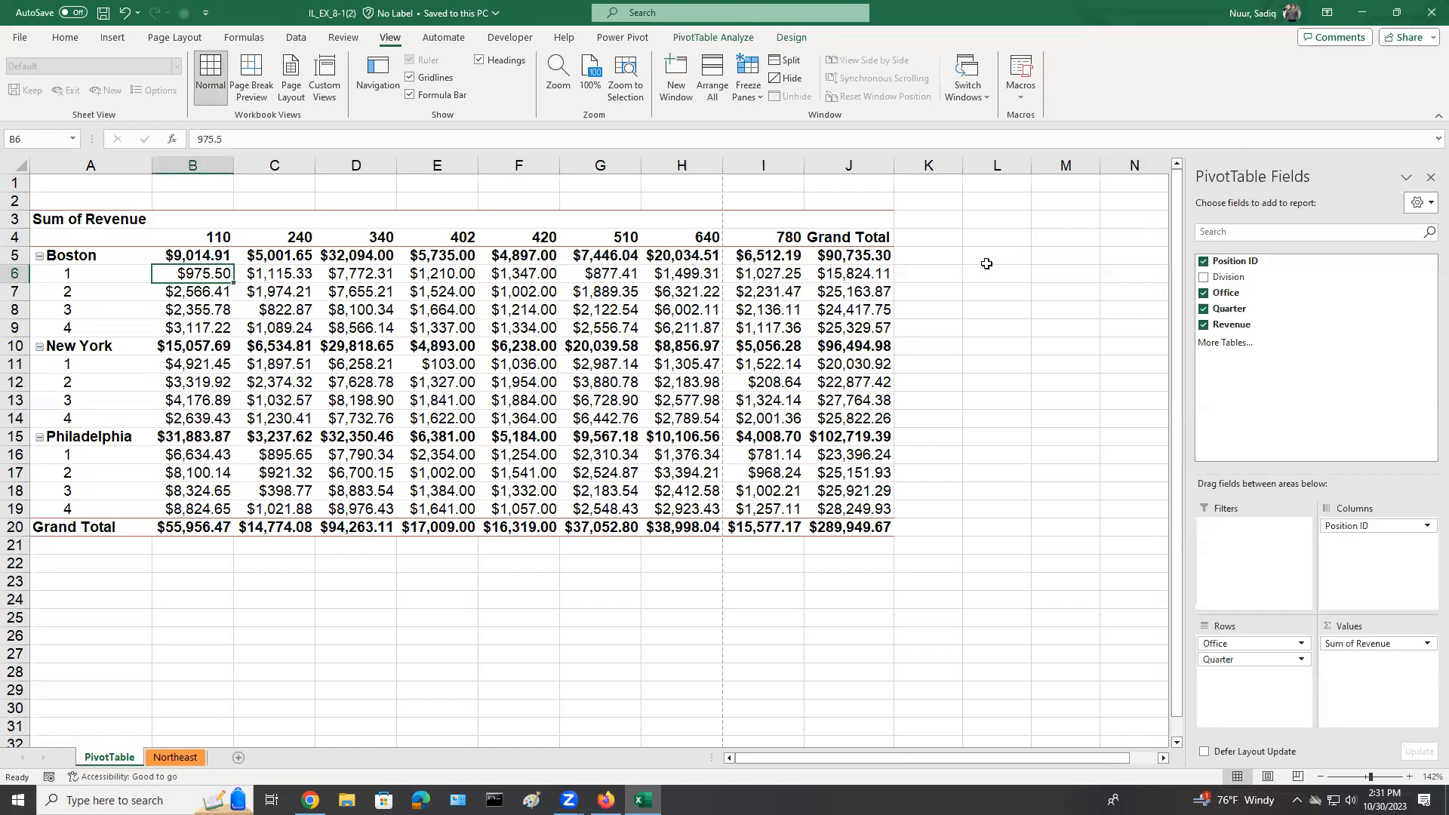
pyautogui.click(973, 309)
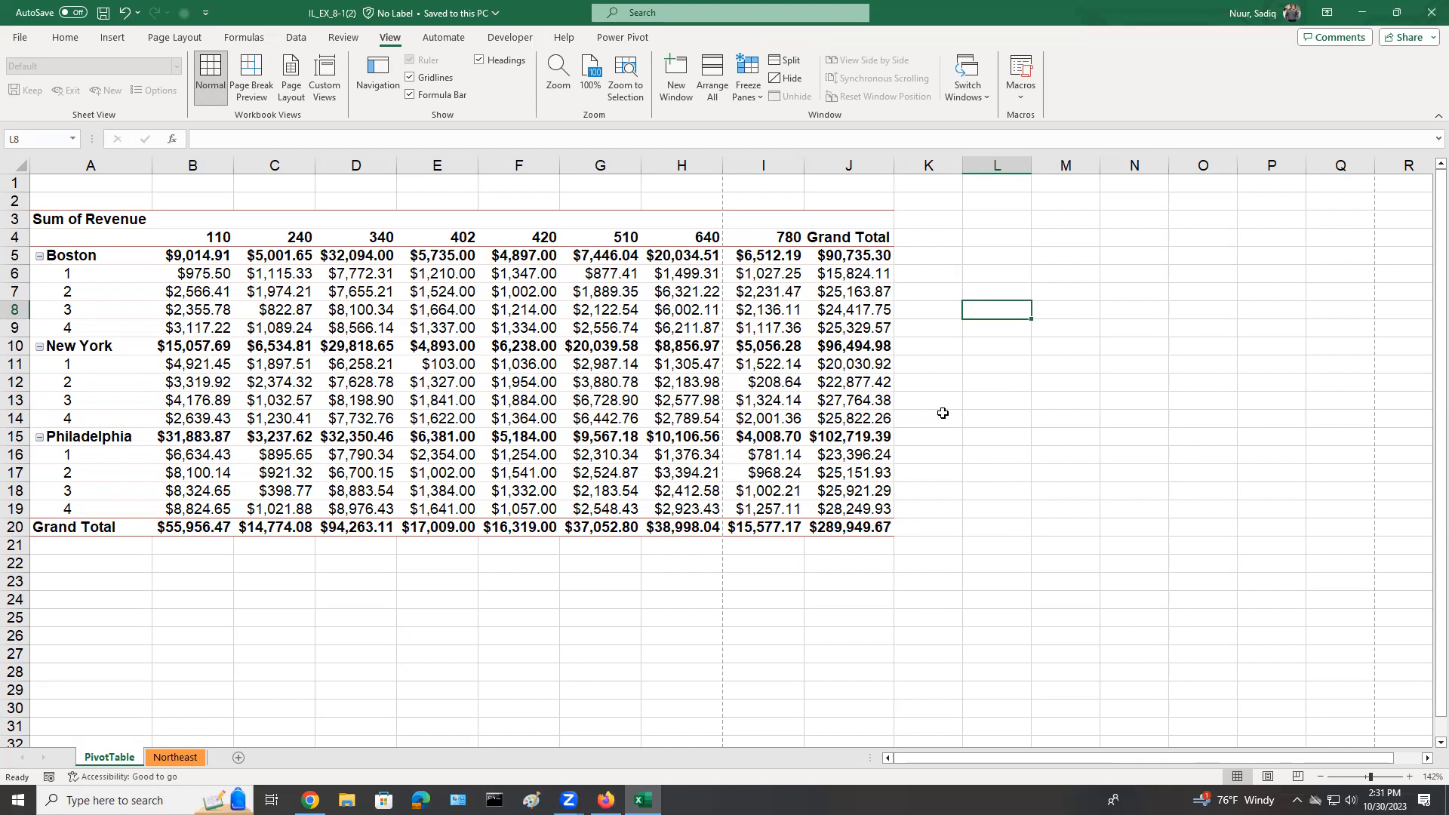
pyautogui.click(204, 290)
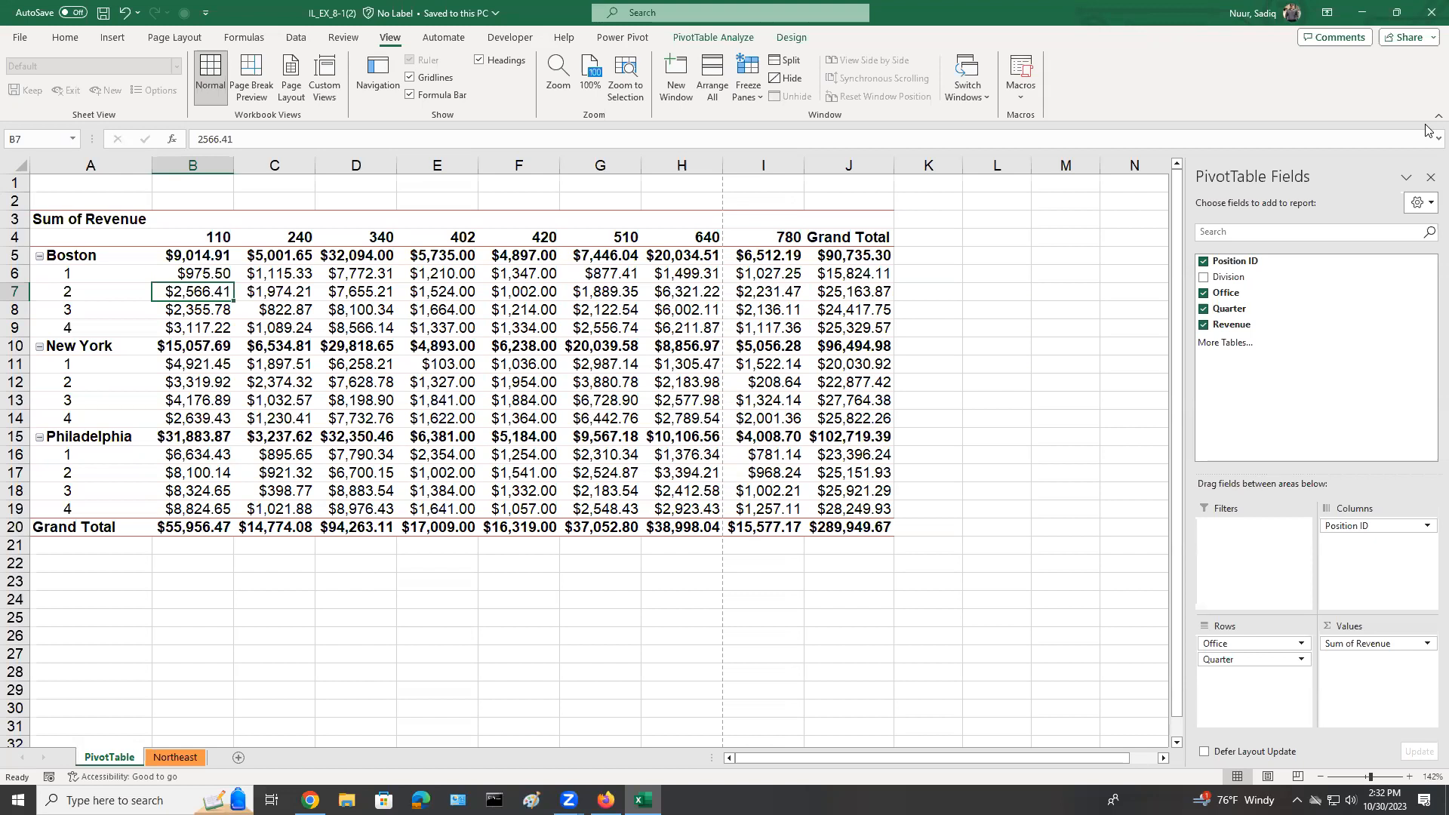
pyautogui.moveTo(617, 571)
pyautogui.mouseDown()
pyautogui.moveTo(559, 577)
pyautogui.moveTo(633, 640)
pyautogui.moveTo(583, 666)
pyautogui.moveTo(676, 685)
pyautogui.mouseUp()
pyautogui.moveTo(699, 631); pyautogui.dragTo(703, 675)
pyautogui.click(688, 628)
pyautogui.moveTo(754, 613)
pyautogui.mouseDown()
pyautogui.moveTo(789, 664)
pyautogui.moveTo(851, 636)
pyautogui.moveTo(878, 593)
pyautogui.moveTo(874, 628)
pyautogui.mouseUp()
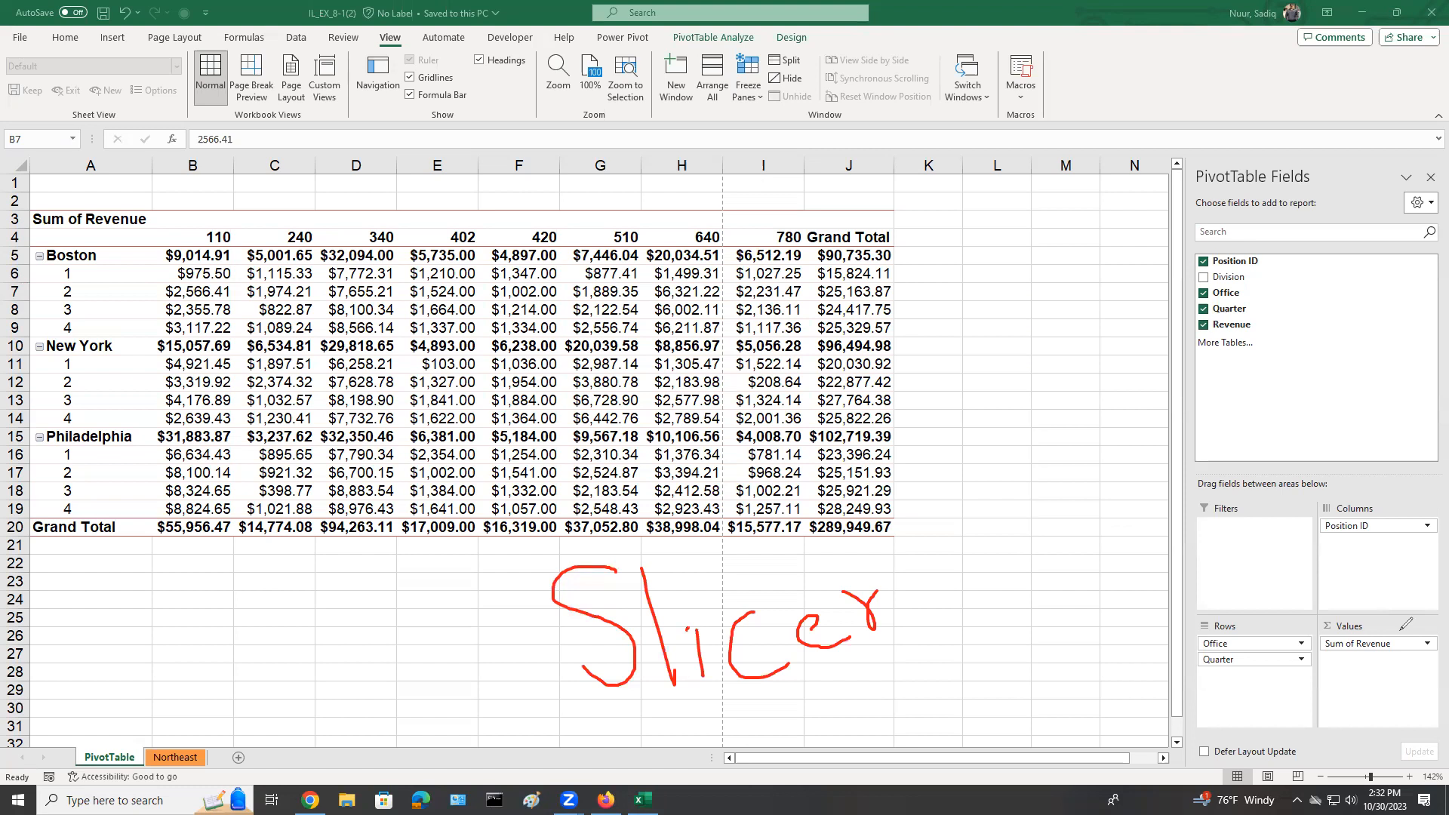
pyautogui.click(1352, 481)
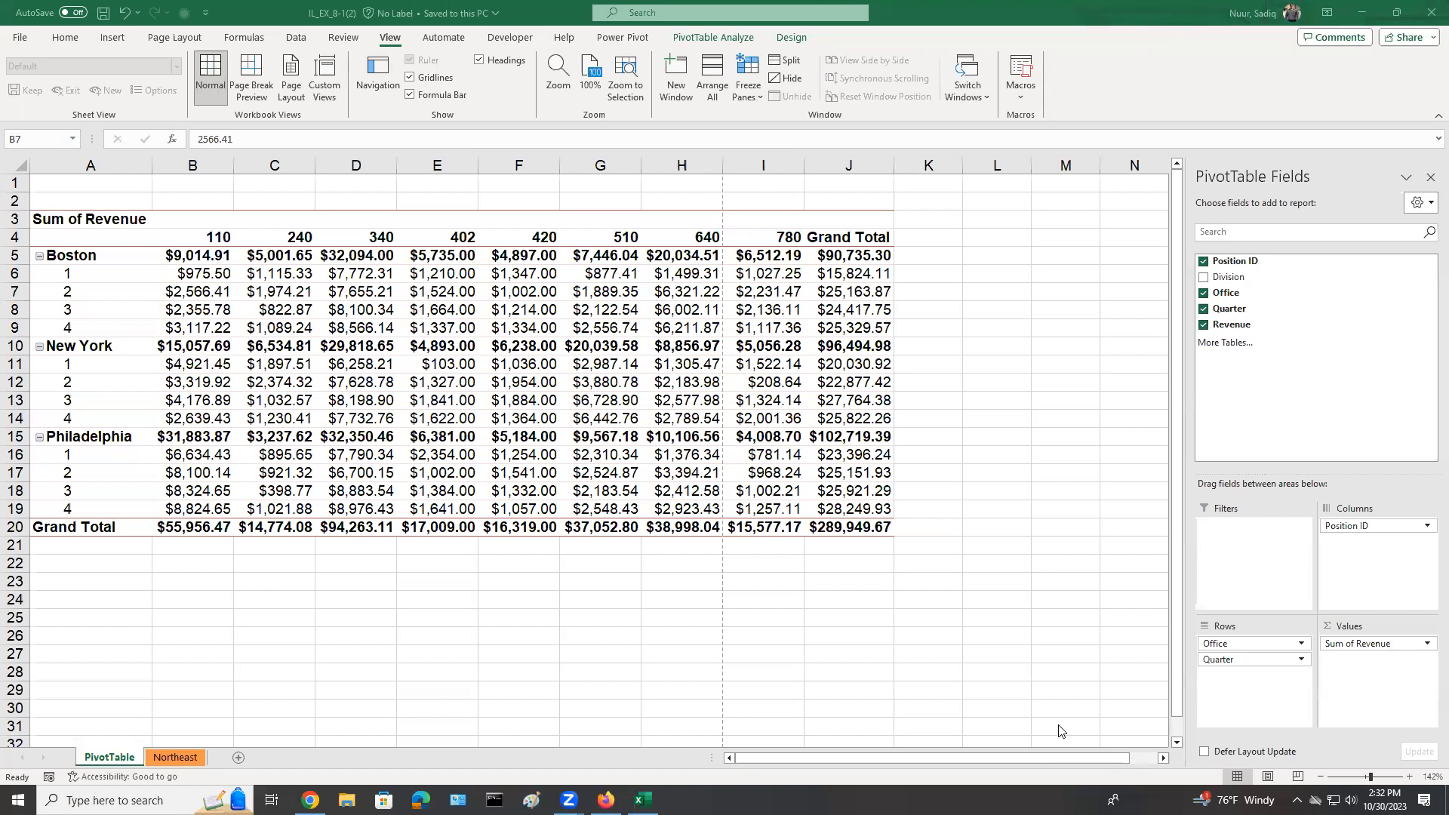
# Insert slicers for the PivotTable's Position ID and Office fields.
pyautogui.click(704, 37)
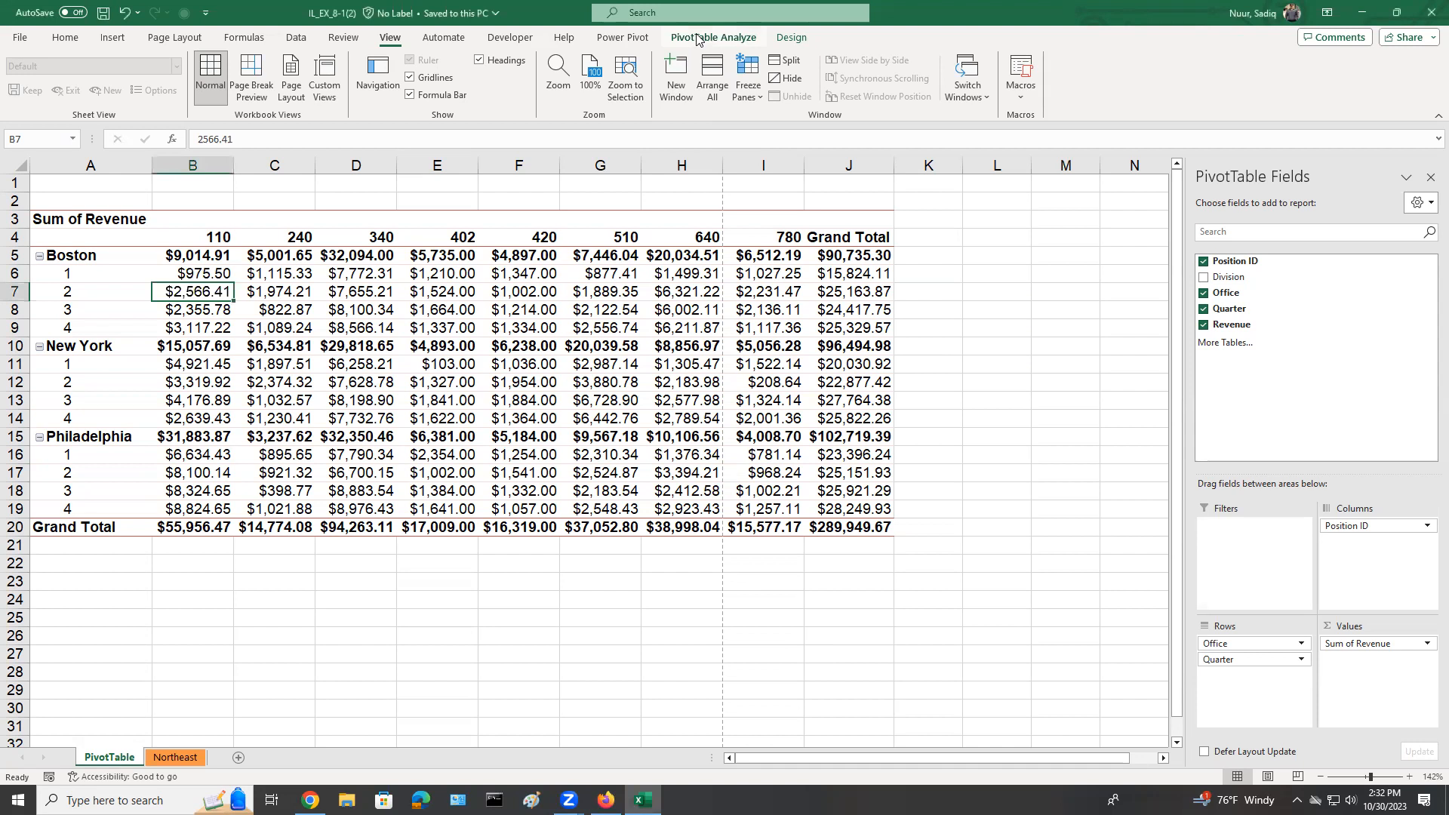
pyautogui.click(697, 39)
pyautogui.click(721, 38)
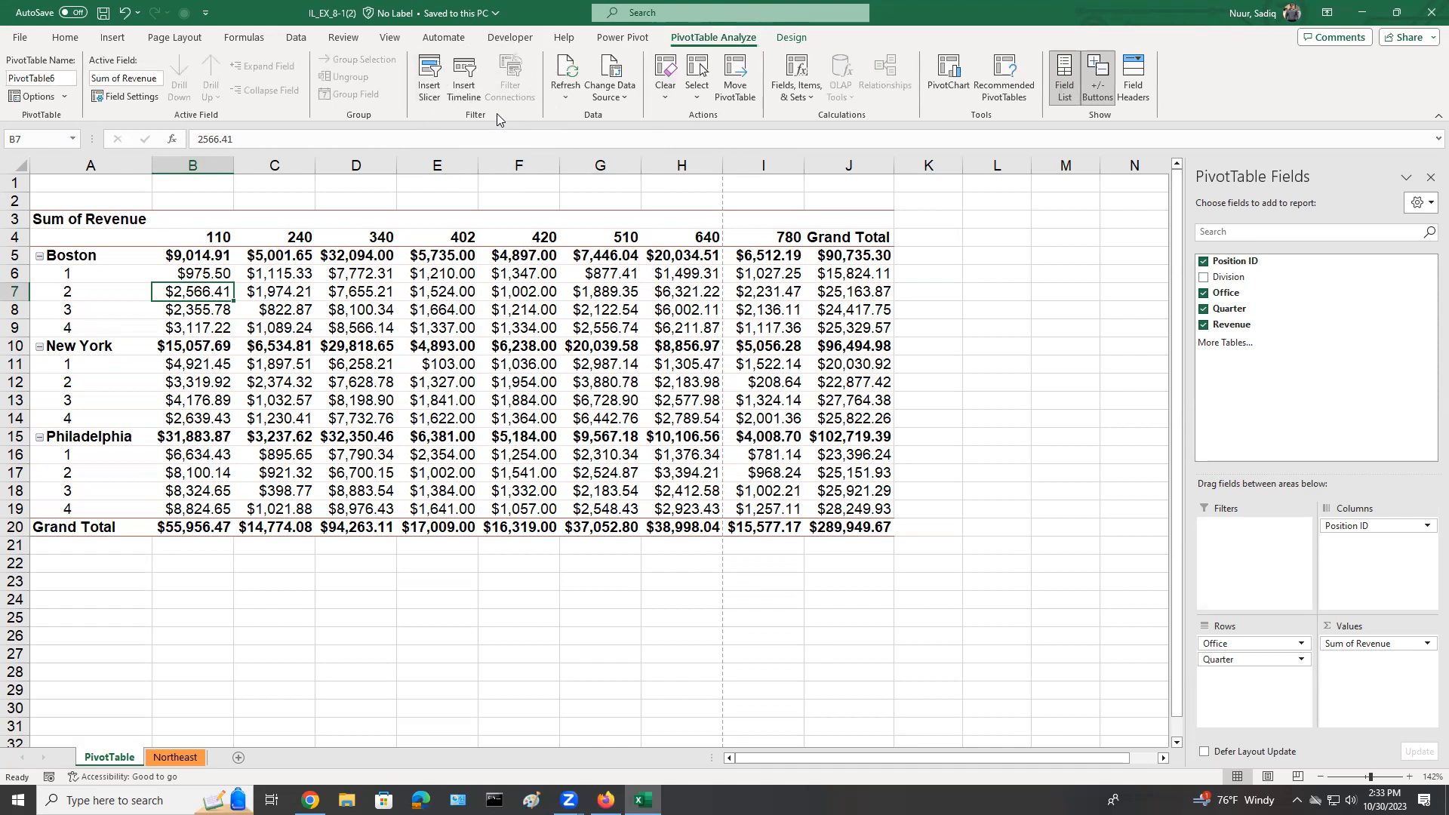
pyautogui.click(429, 71)
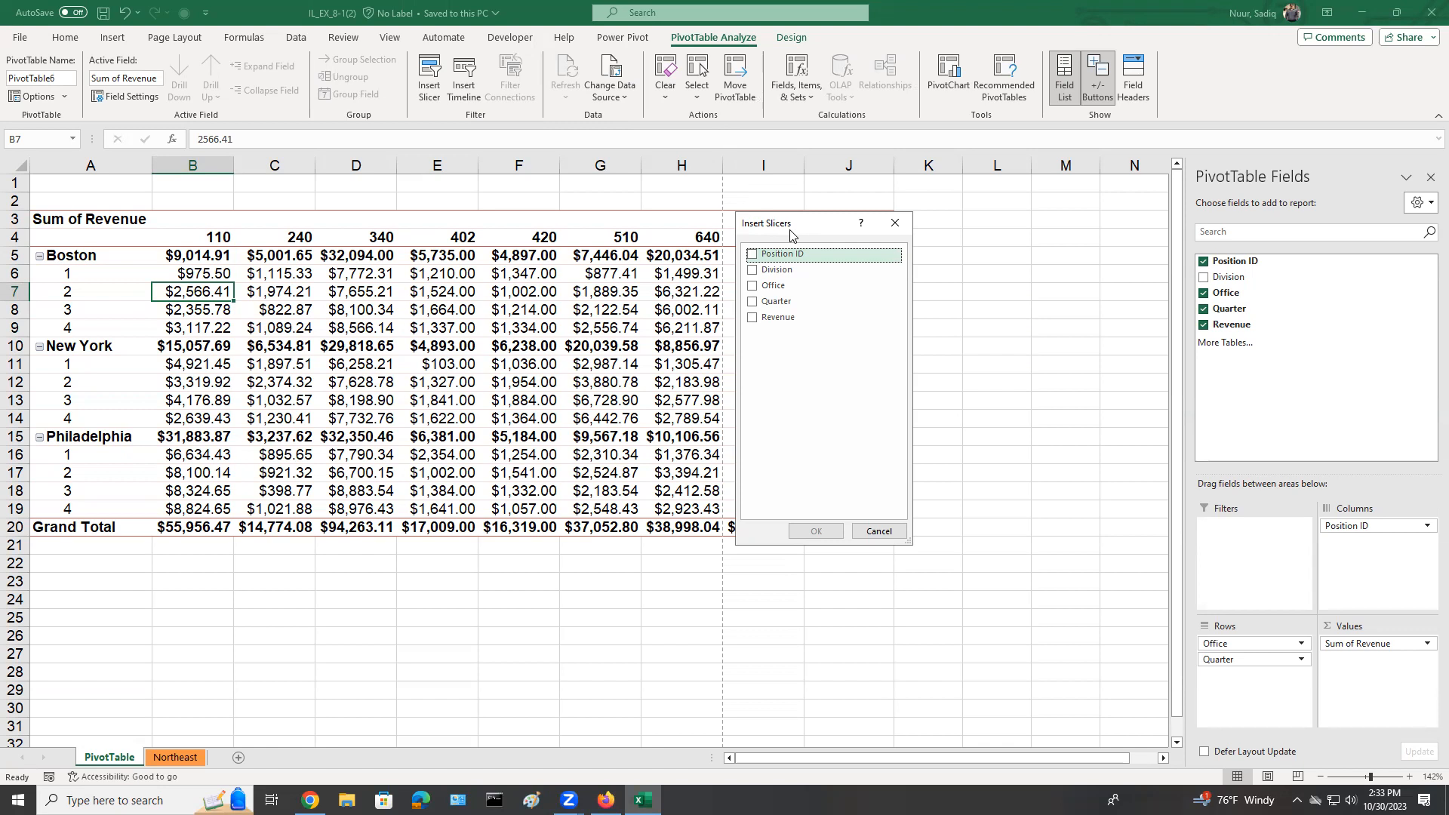
pyautogui.click(752, 255)
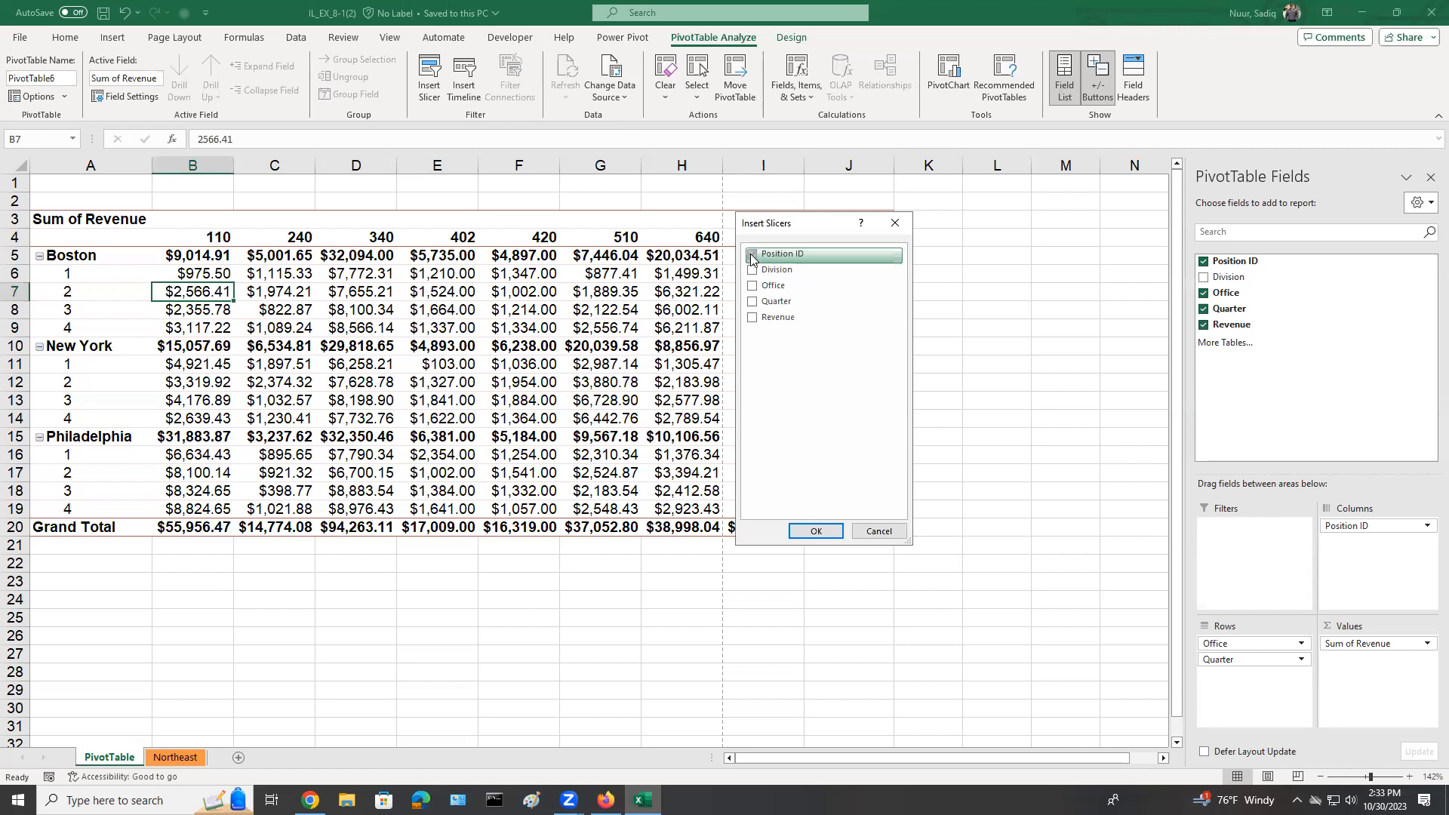
pyautogui.click(753, 285)
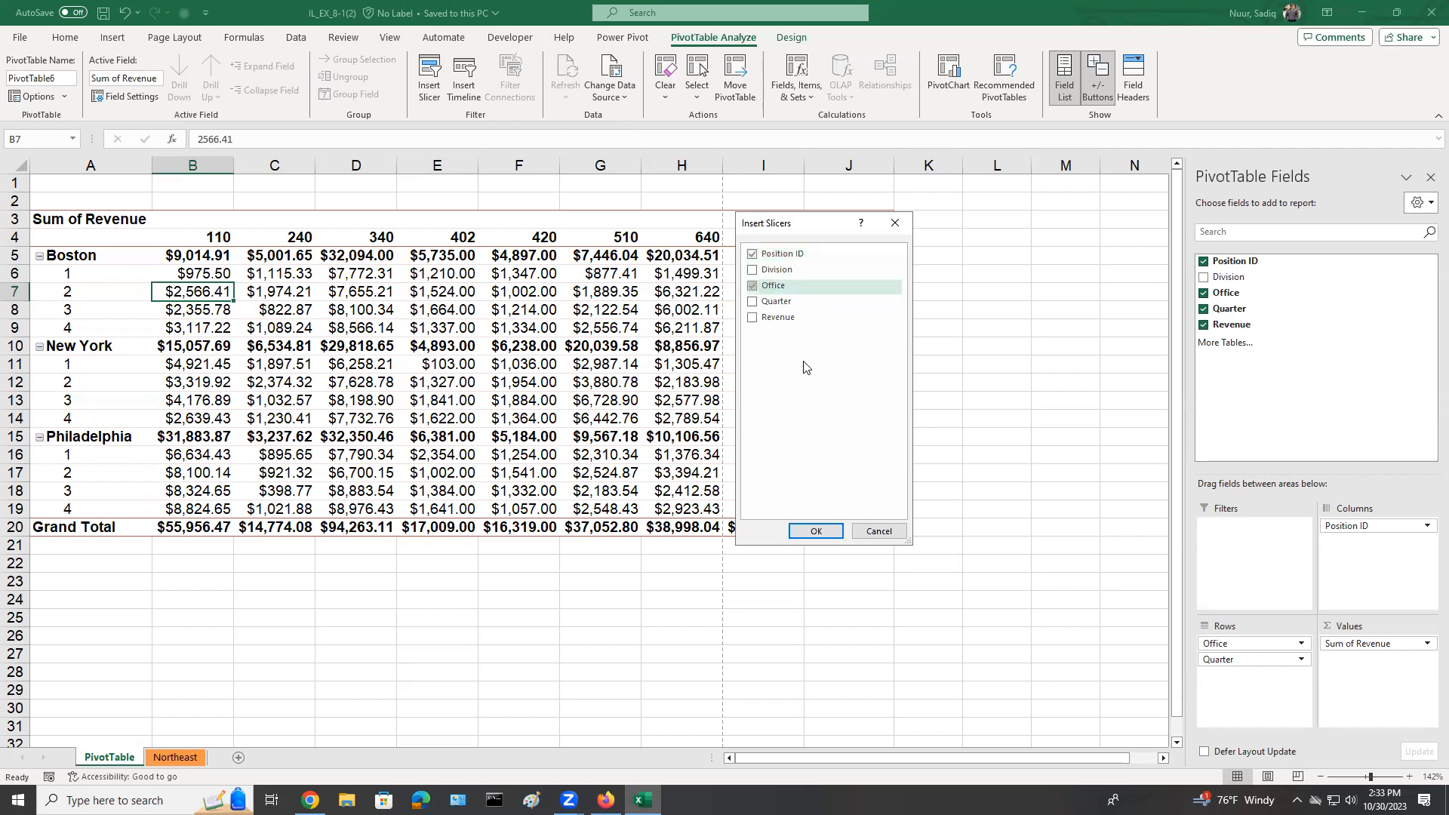
pyautogui.click(815, 531)
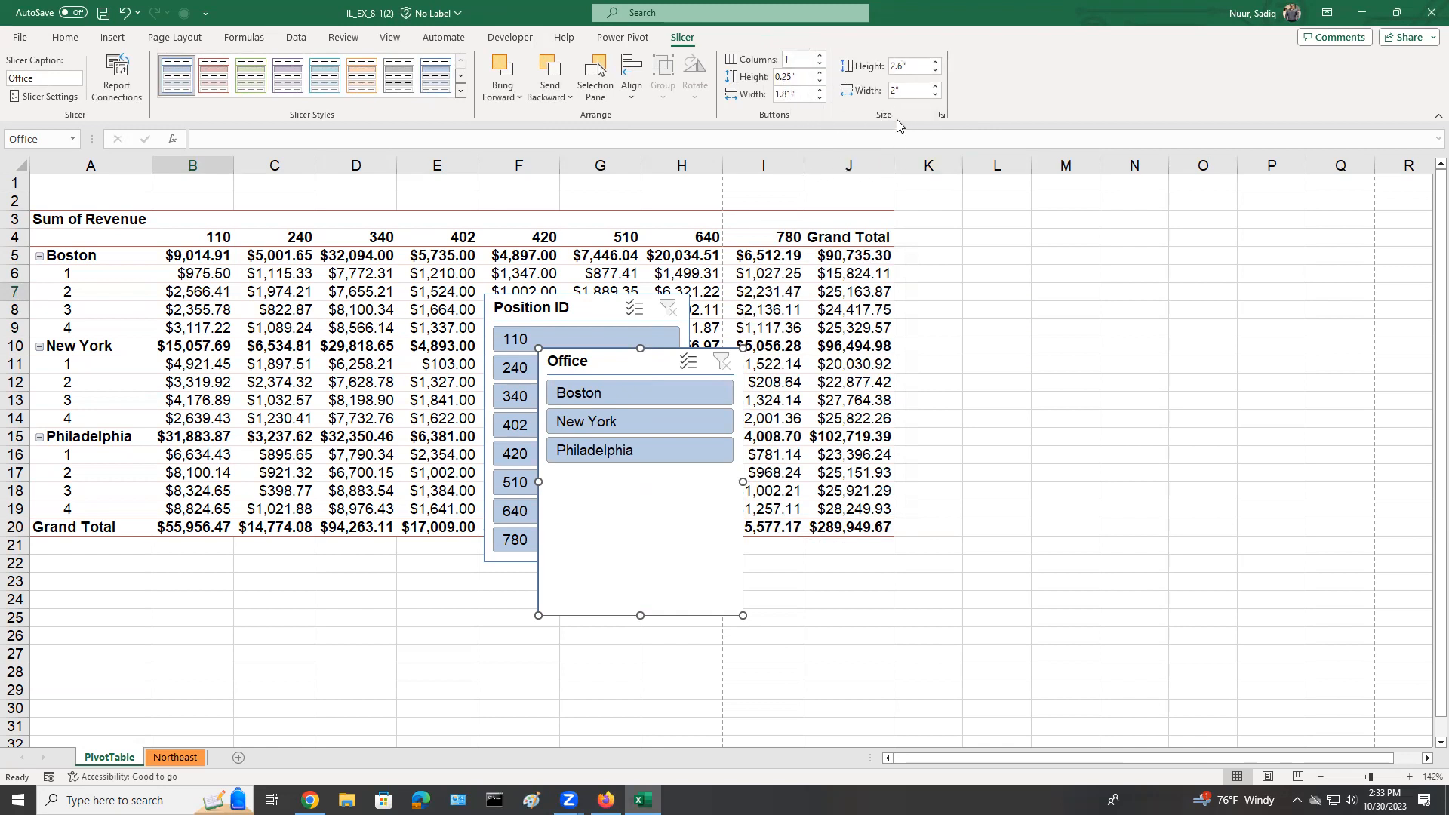
# Set the Office slicer's height to 1.18" and enlarge it slightly to about 1.25" high by 2.02" wide.
pyautogui.click(912, 66)
pyautogui.write('1.18')
pyautogui.press('Return')
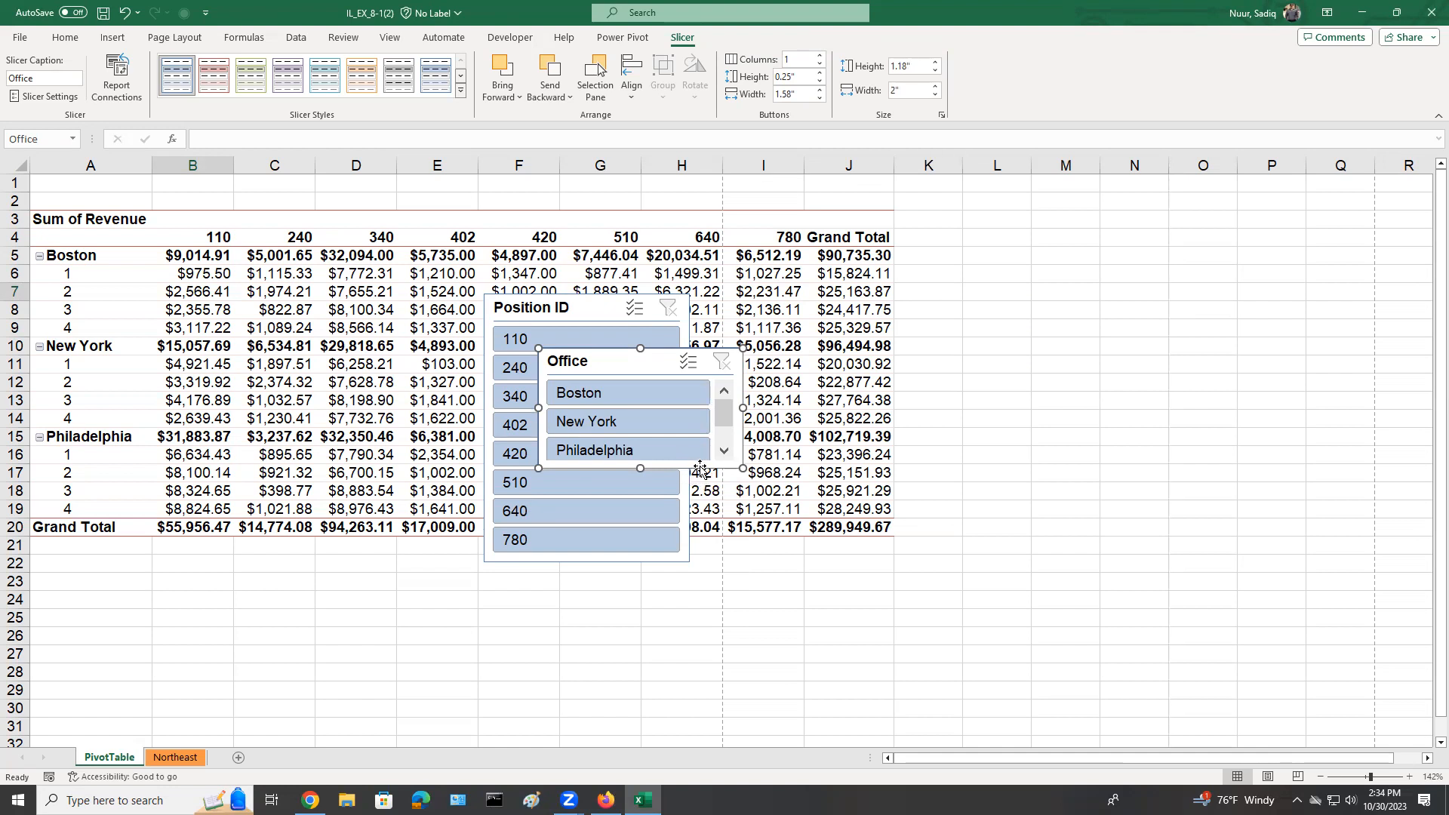
pyautogui.moveTo(742, 468); pyautogui.dragTo(746, 474)
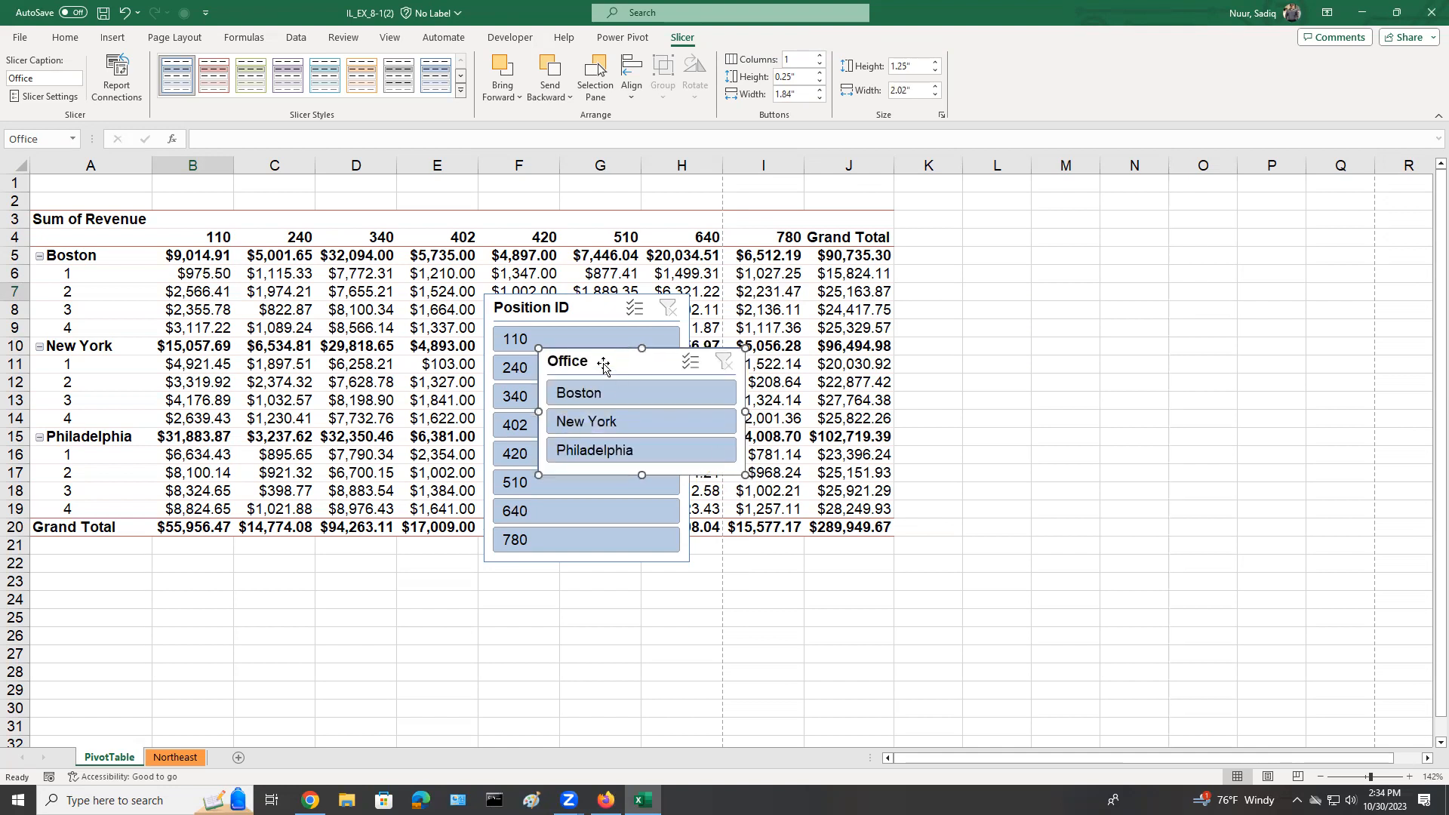
# Place the Office slicer beside the PivotTable over columns K to M from row 1, with the Position ID slicer directly beneath it.
pyautogui.moveTo(604, 362); pyautogui.dragTo(962, 189)
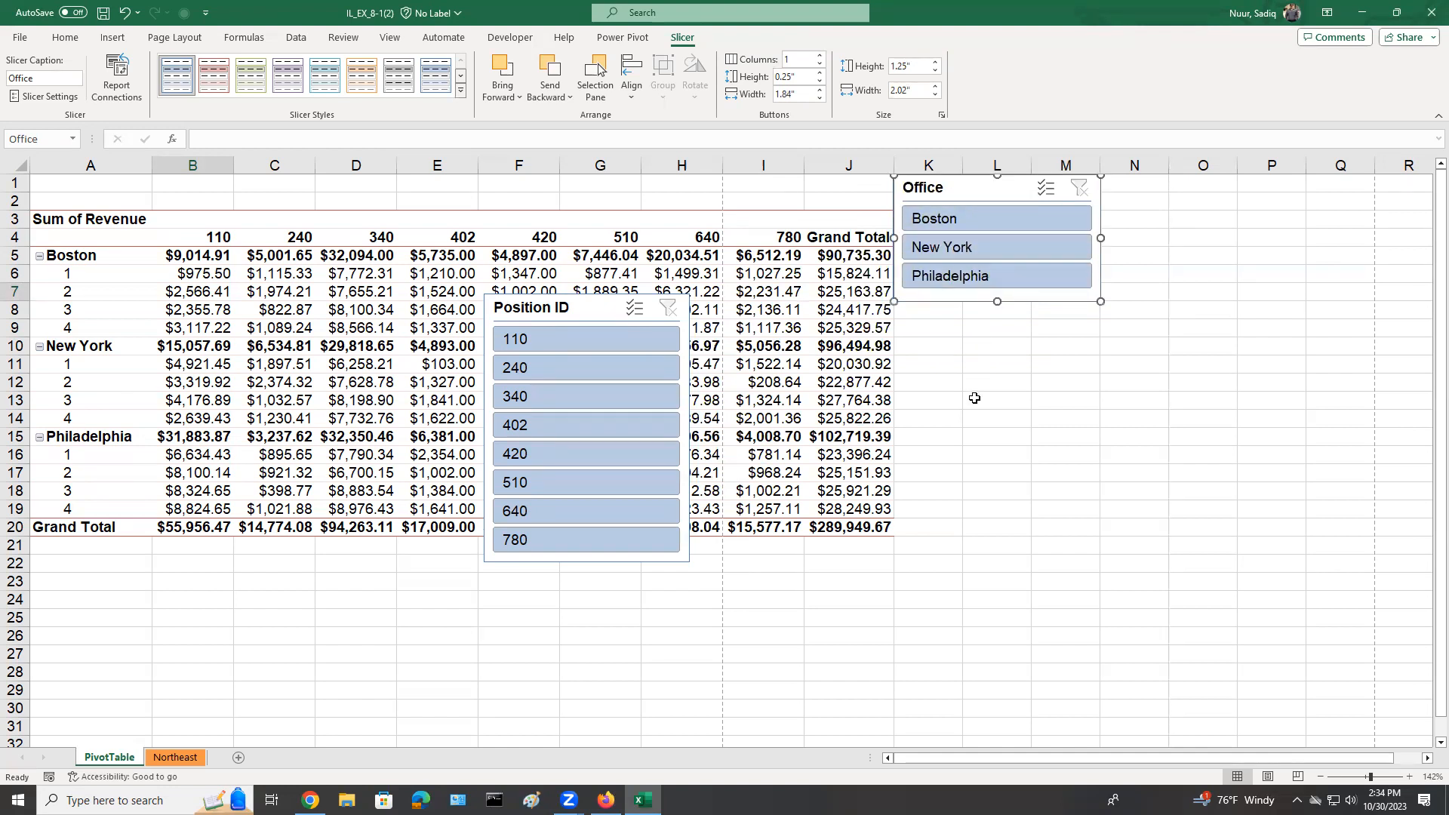
pyautogui.click(589, 314)
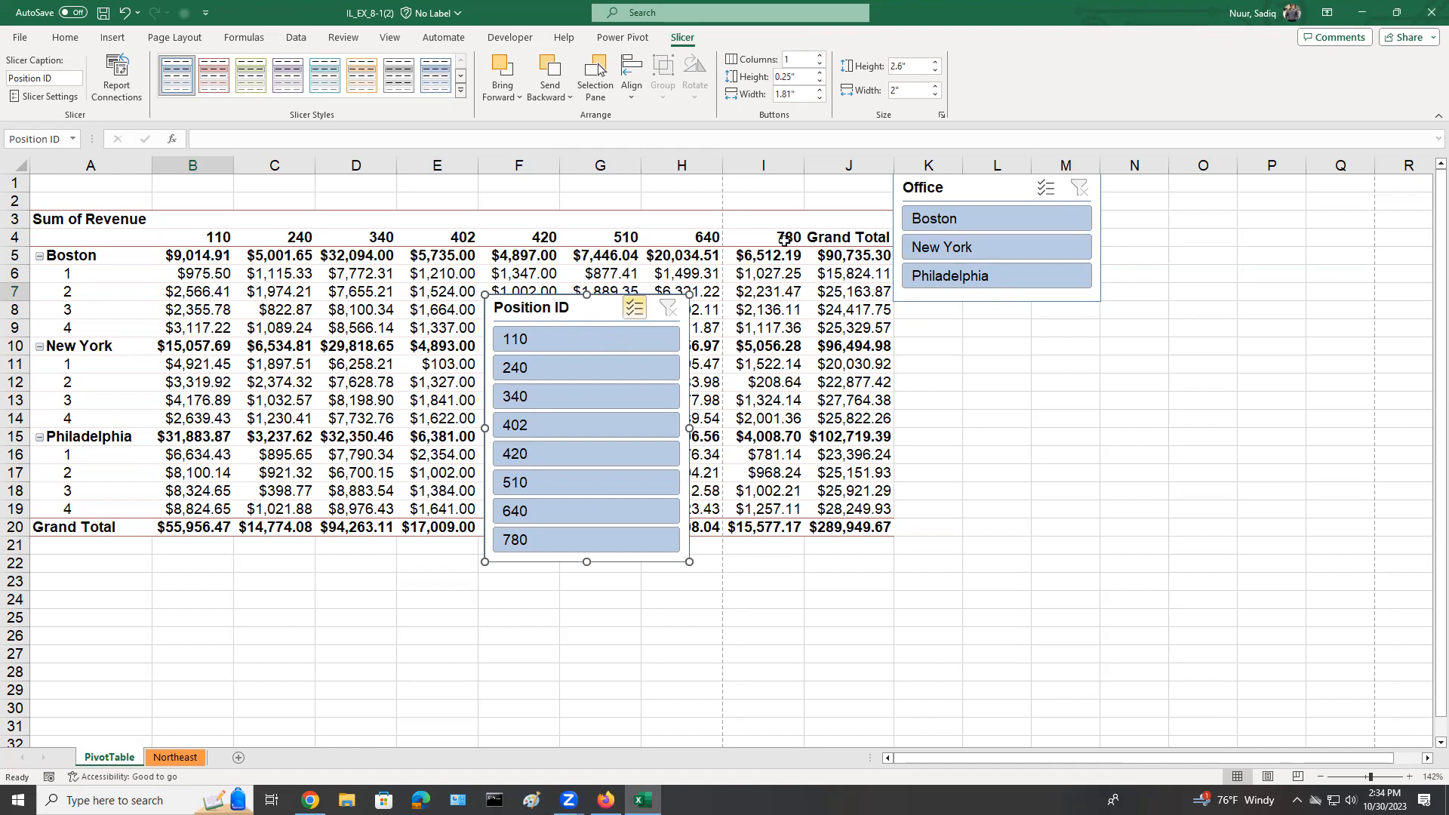
pyautogui.click(911, 67)
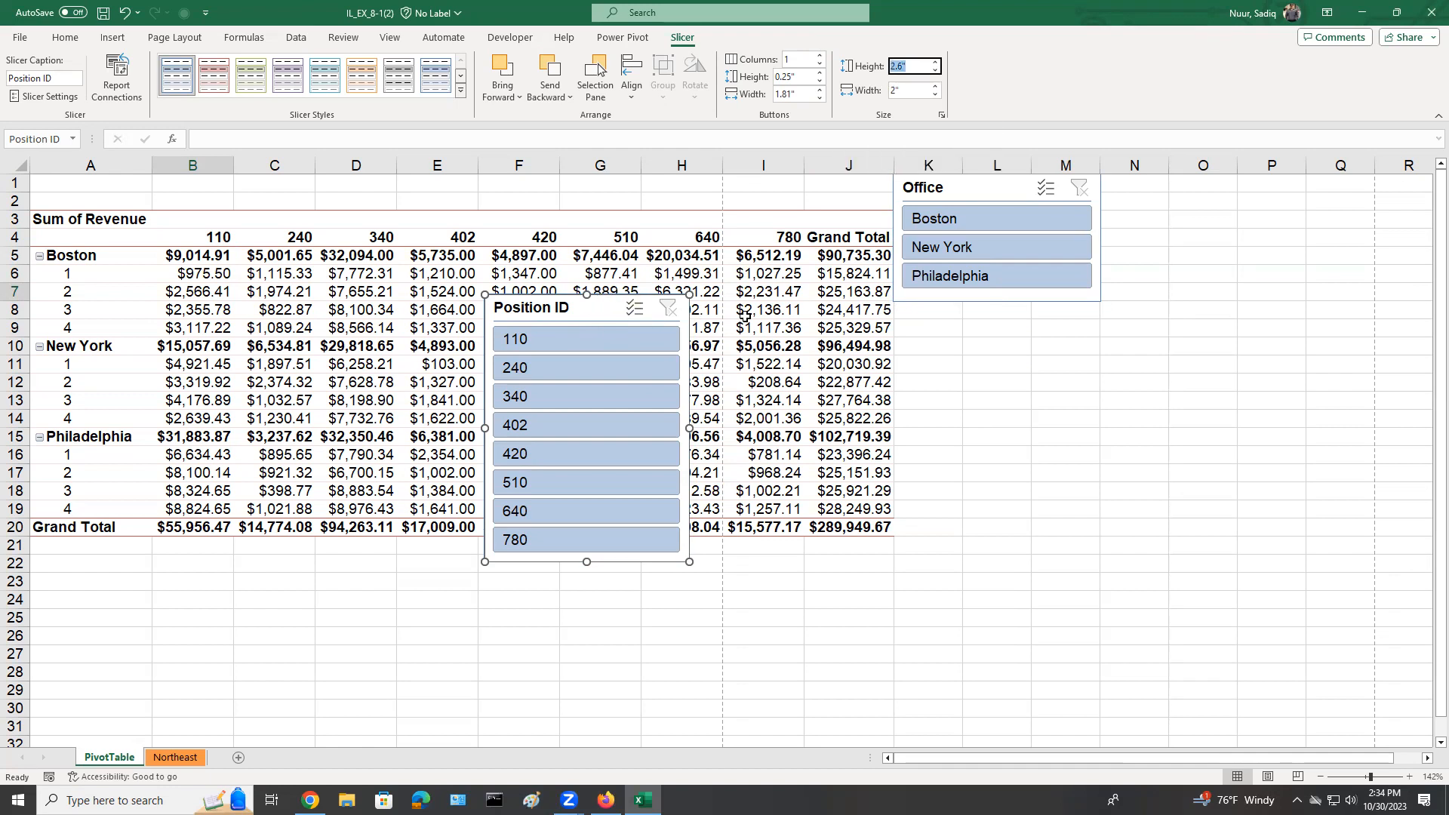
pyautogui.moveTo(643, 311); pyautogui.dragTo(1002, 317)
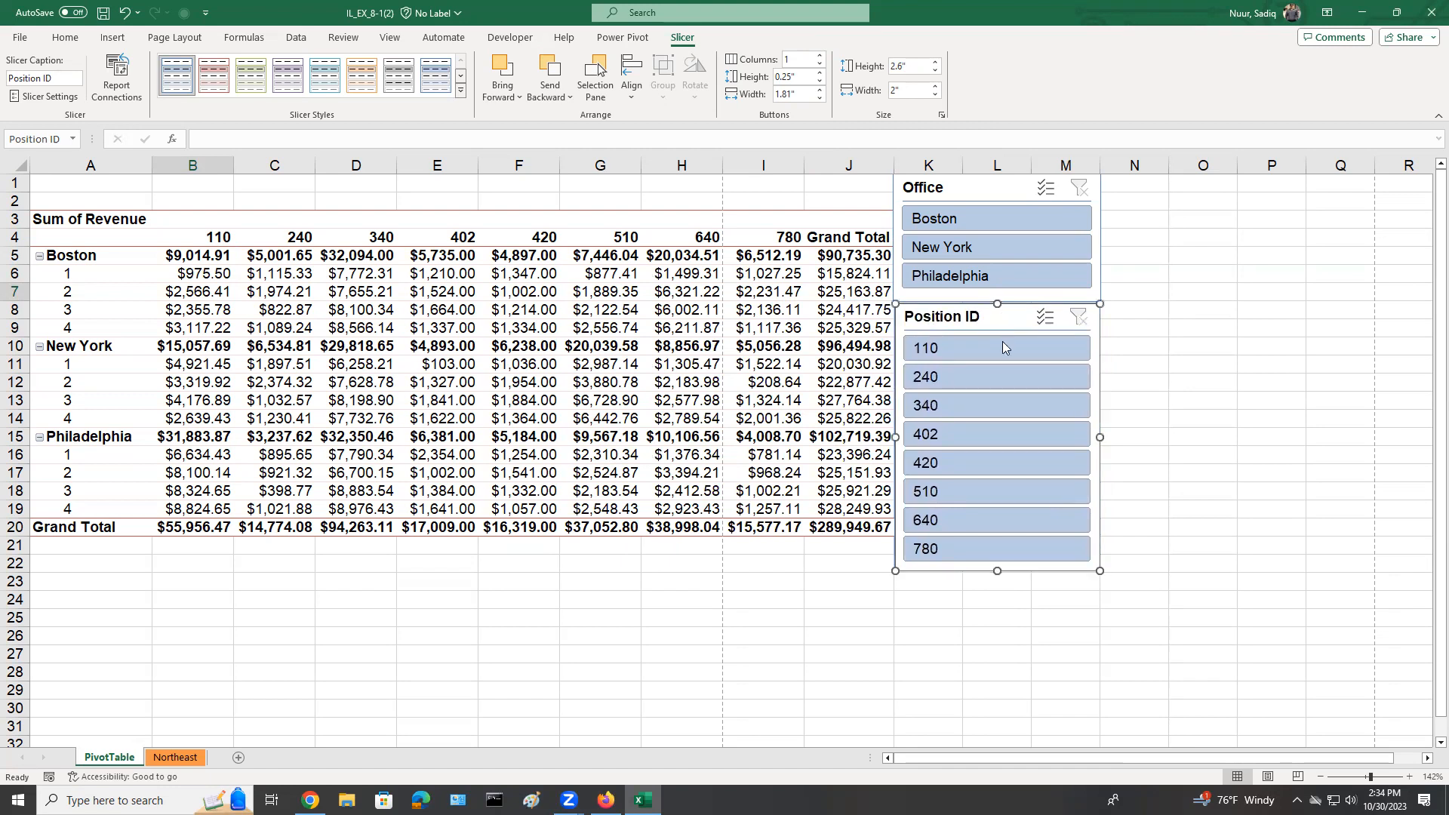
pyautogui.click(821, 653)
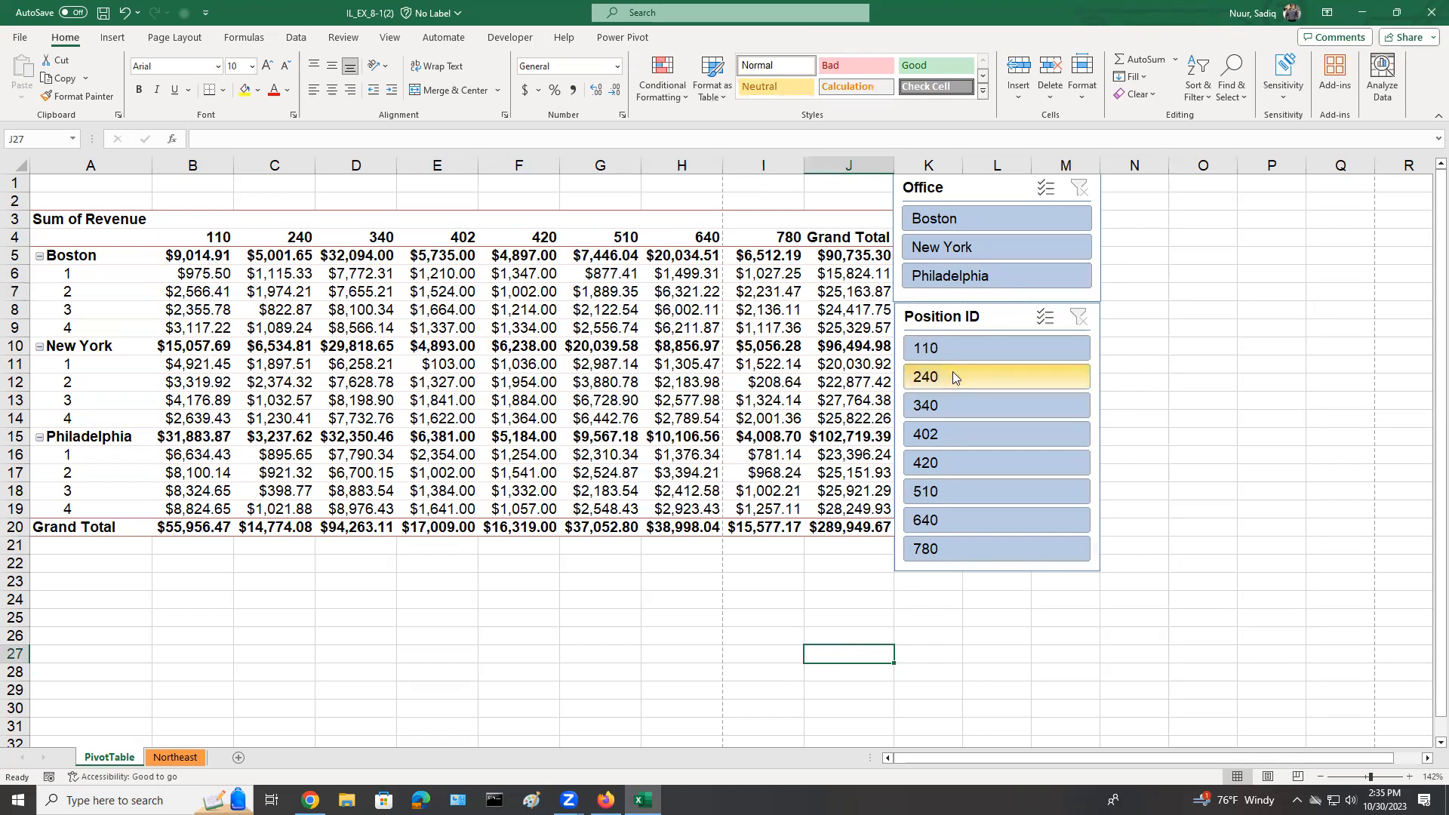
# Filter the PivotTable with the slicers to position IDs 110 and 510 and to the New York and Philadelphia offices.
pyautogui.click(953, 351)
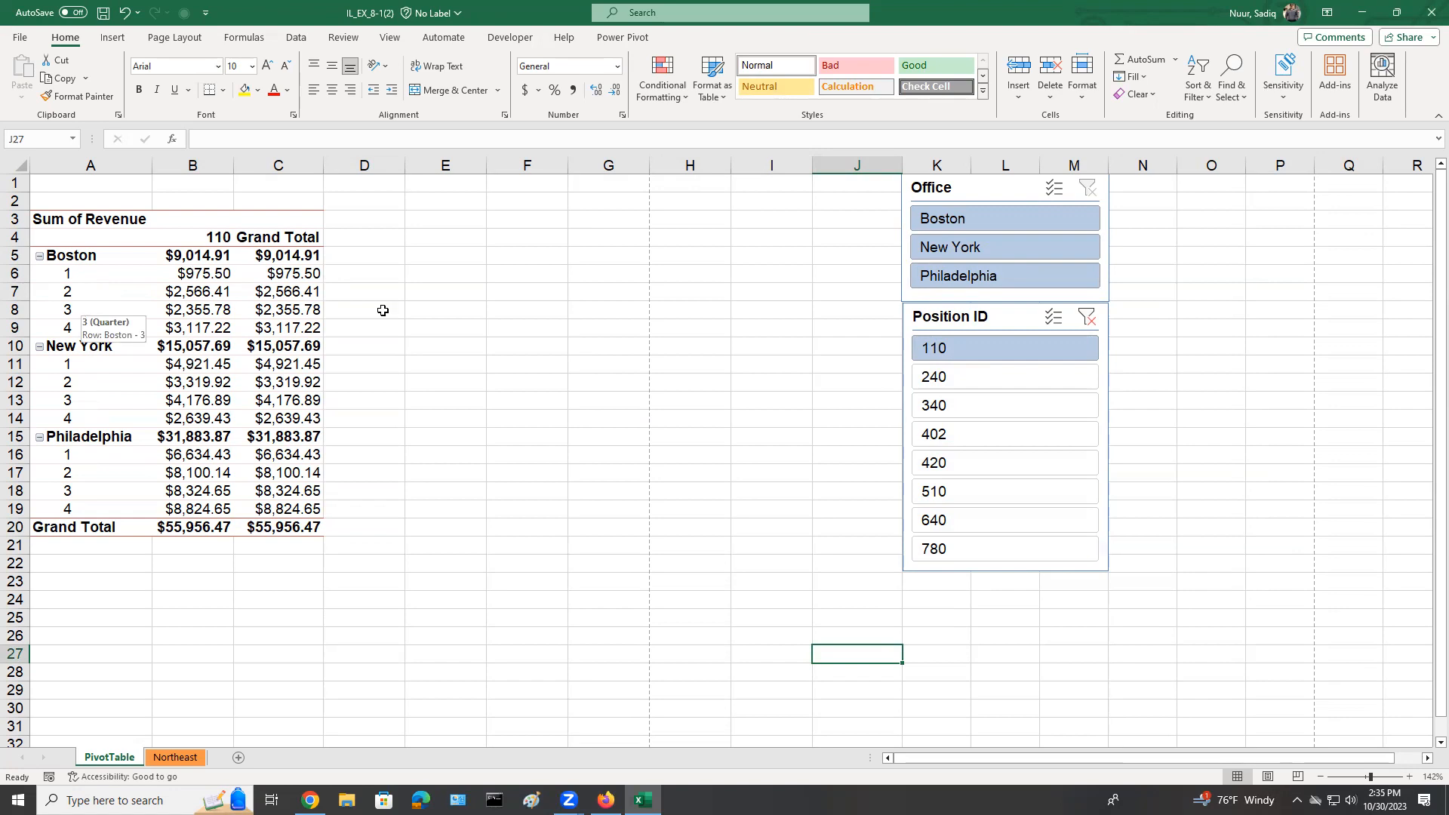
pyautogui.click(965, 489)
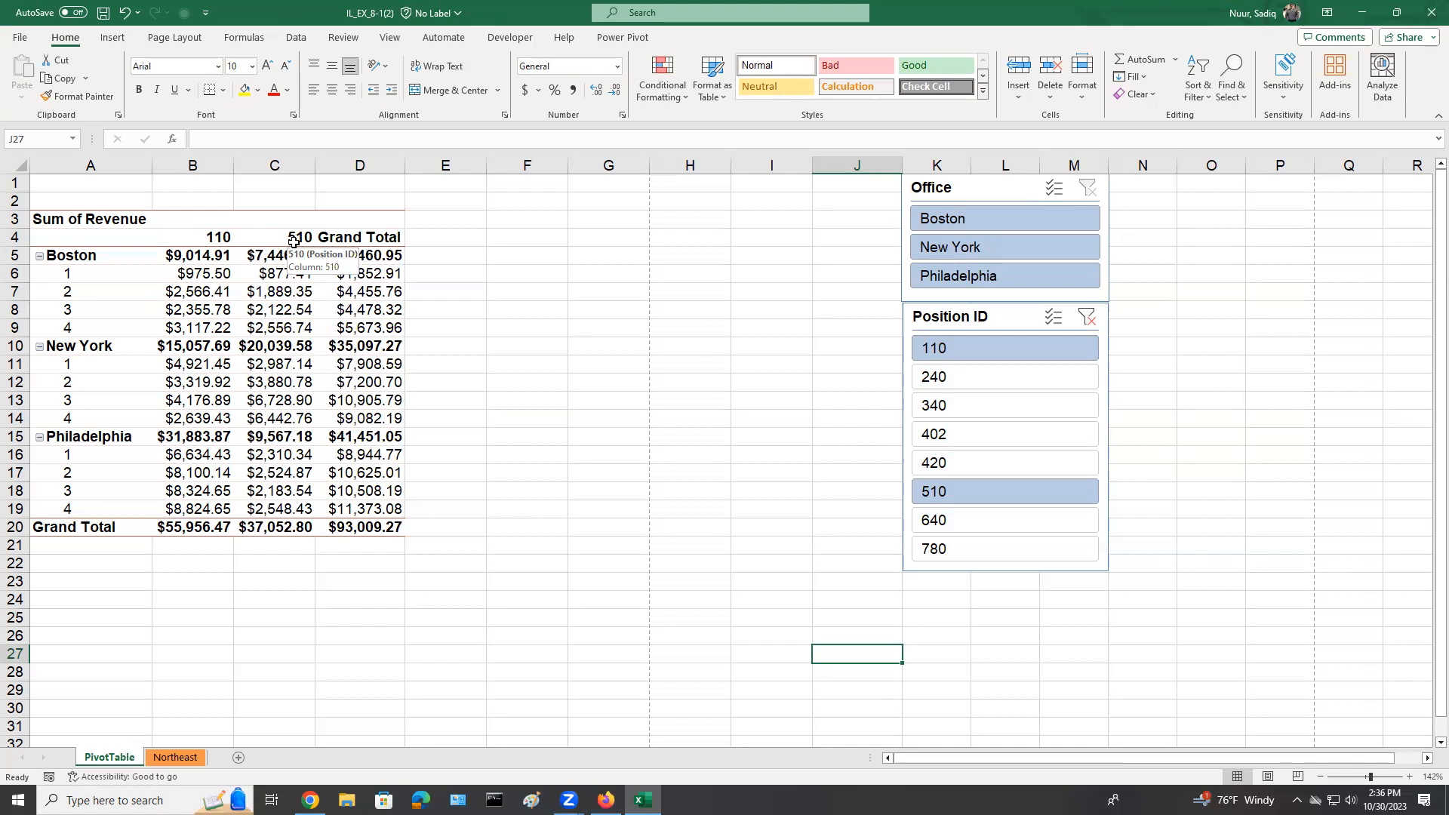
pyautogui.keyDown('ctrl'); pyautogui.click(943, 249); pyautogui.keyUp('ctrl')
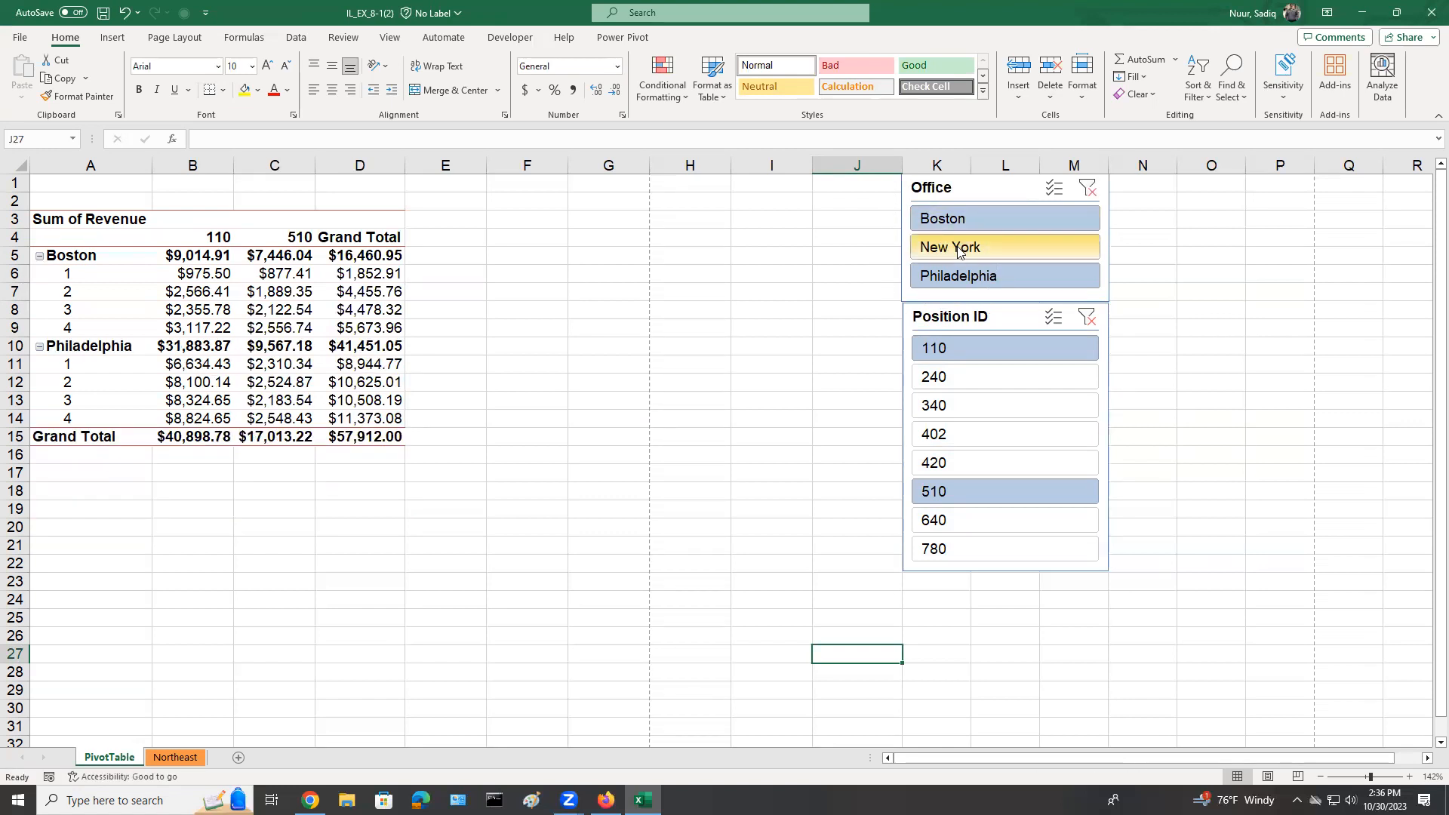
pyautogui.click(959, 252)
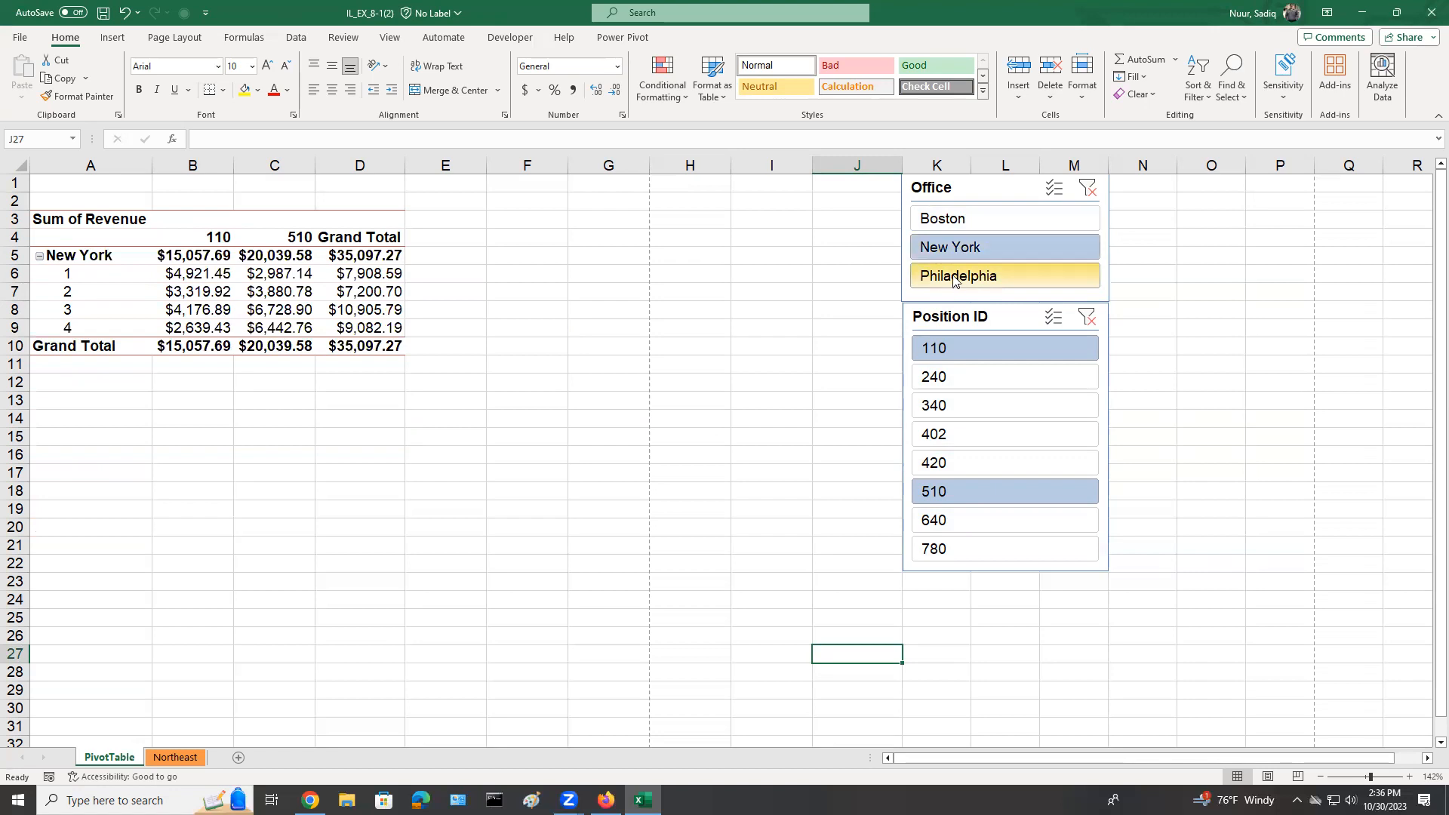
pyautogui.keyDown('ctrl'); pyautogui.click(953, 280); pyautogui.keyUp('ctrl')
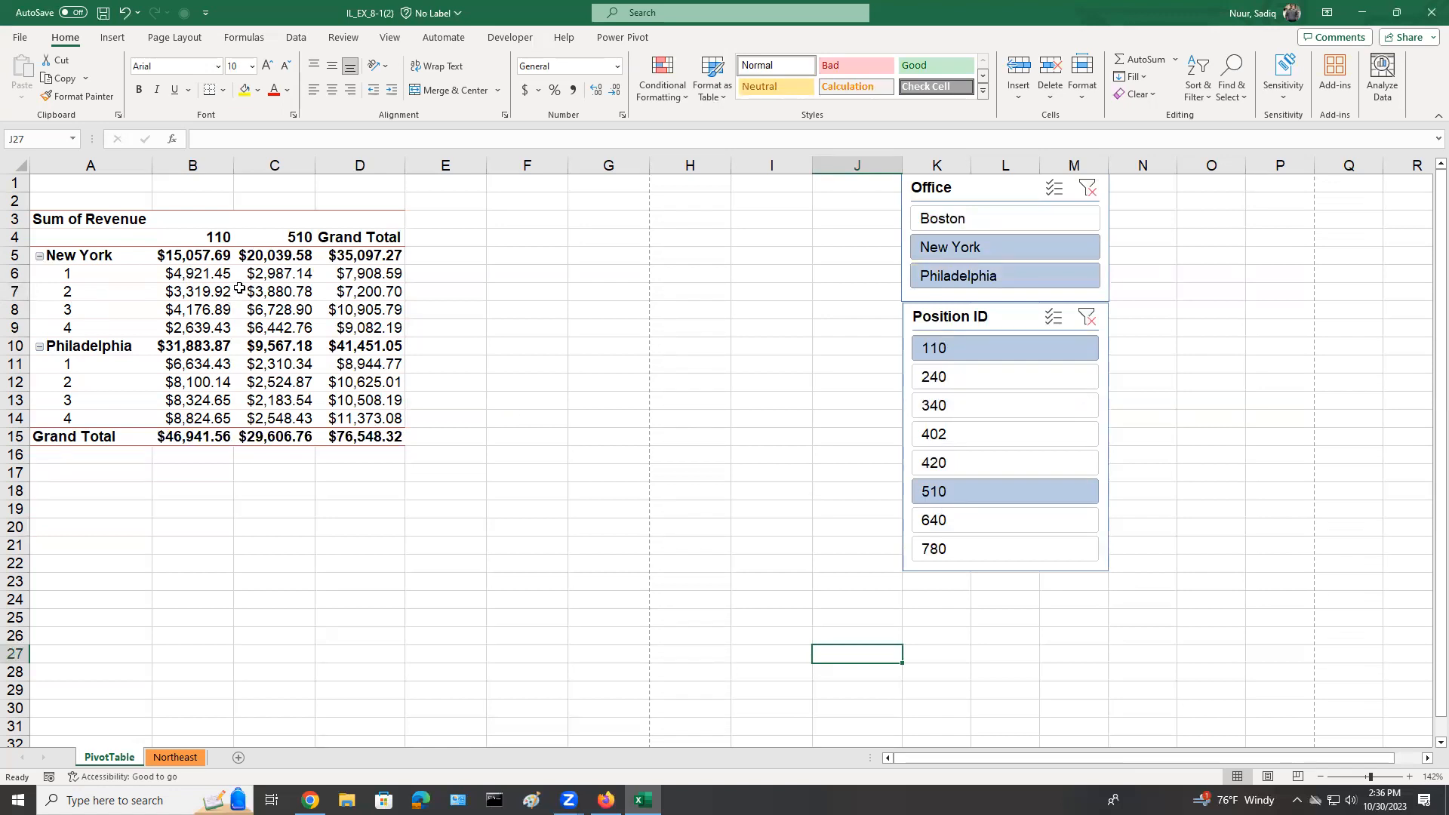
pyautogui.moveTo(239, 289)
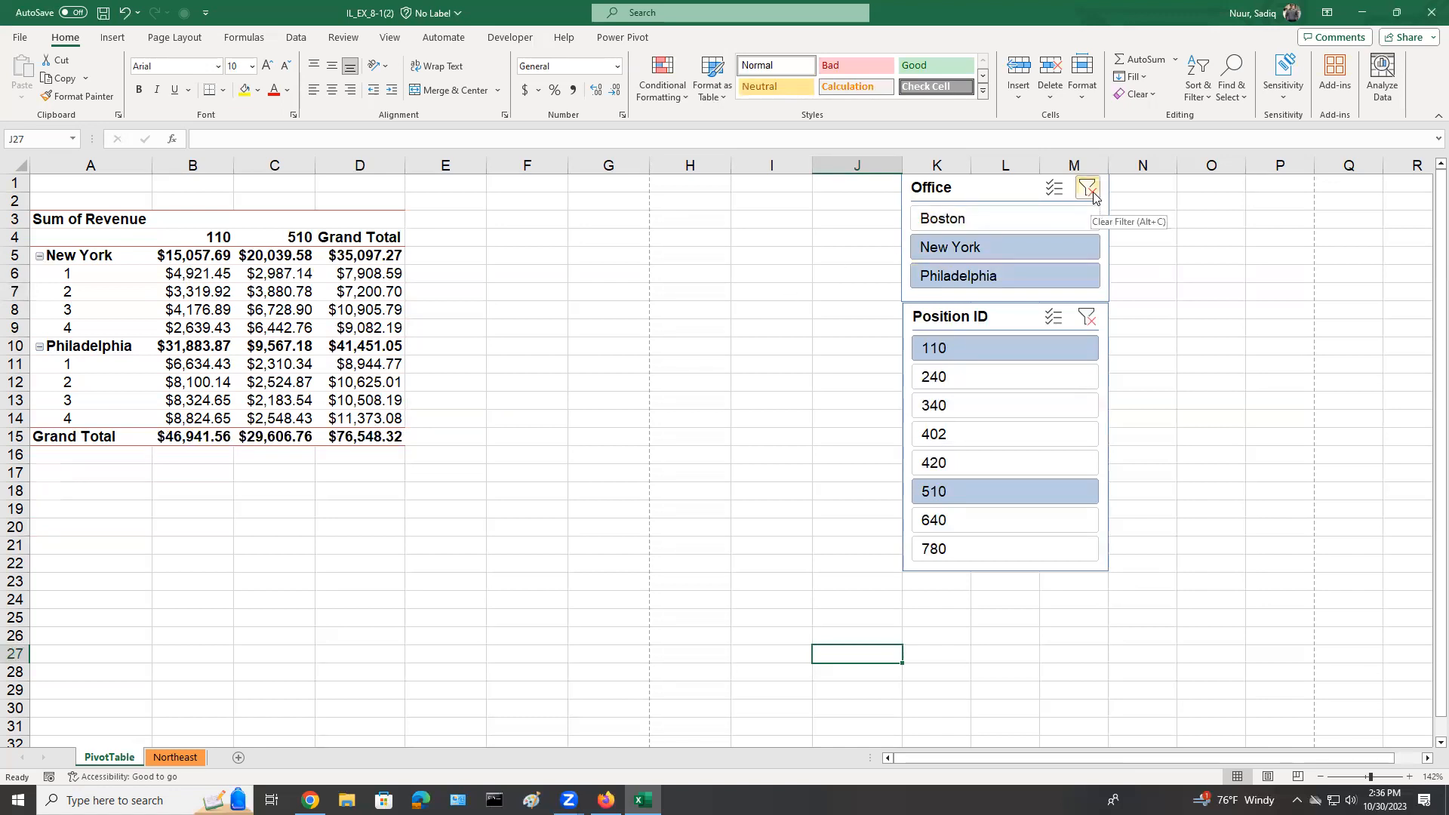
# Clear the filters from both the Office and Position ID slicers.
pyautogui.press('ctrl')
pyautogui.press('ctrl')
pyautogui.press('ctrl')
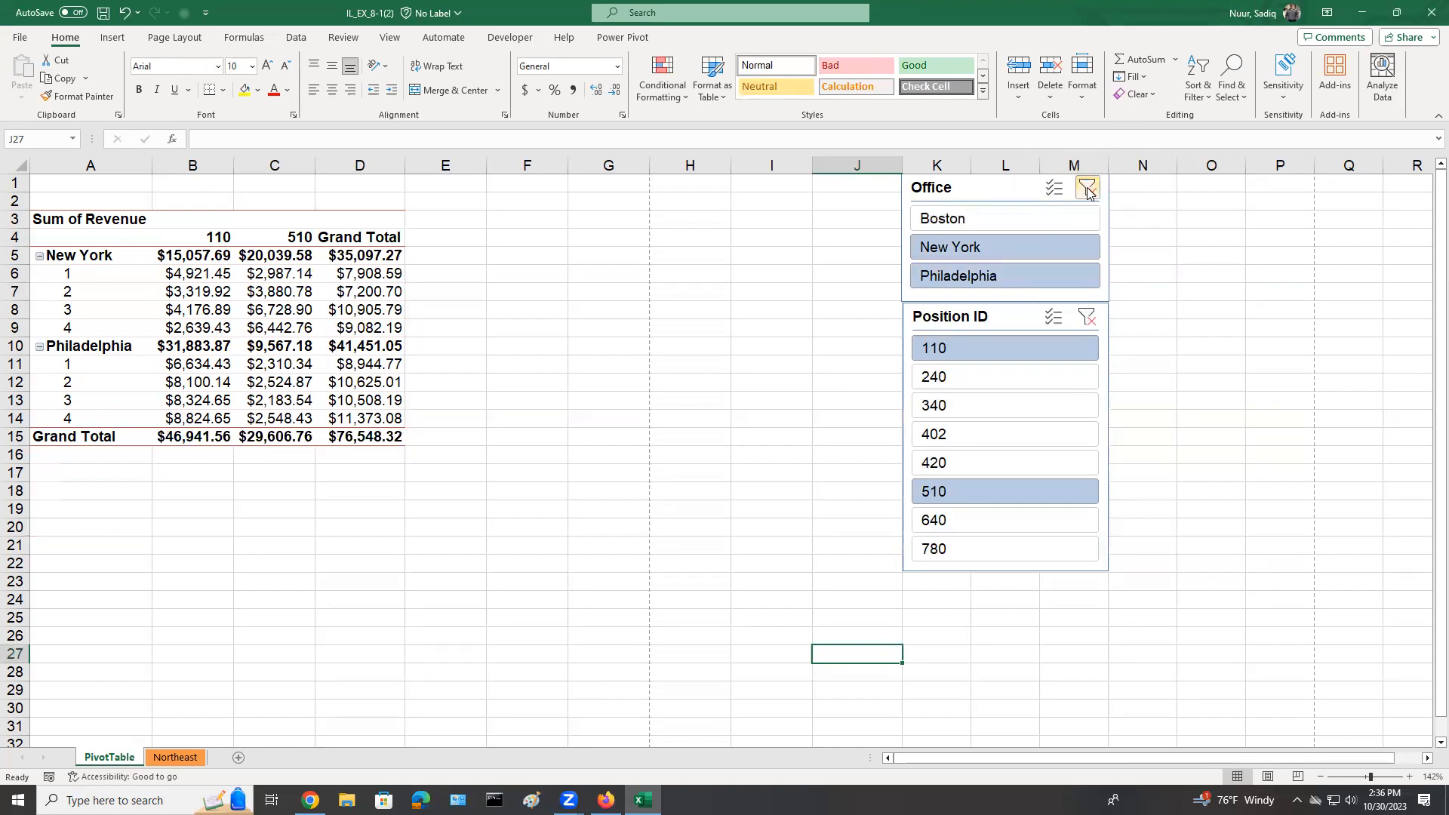
pyautogui.click(1091, 192)
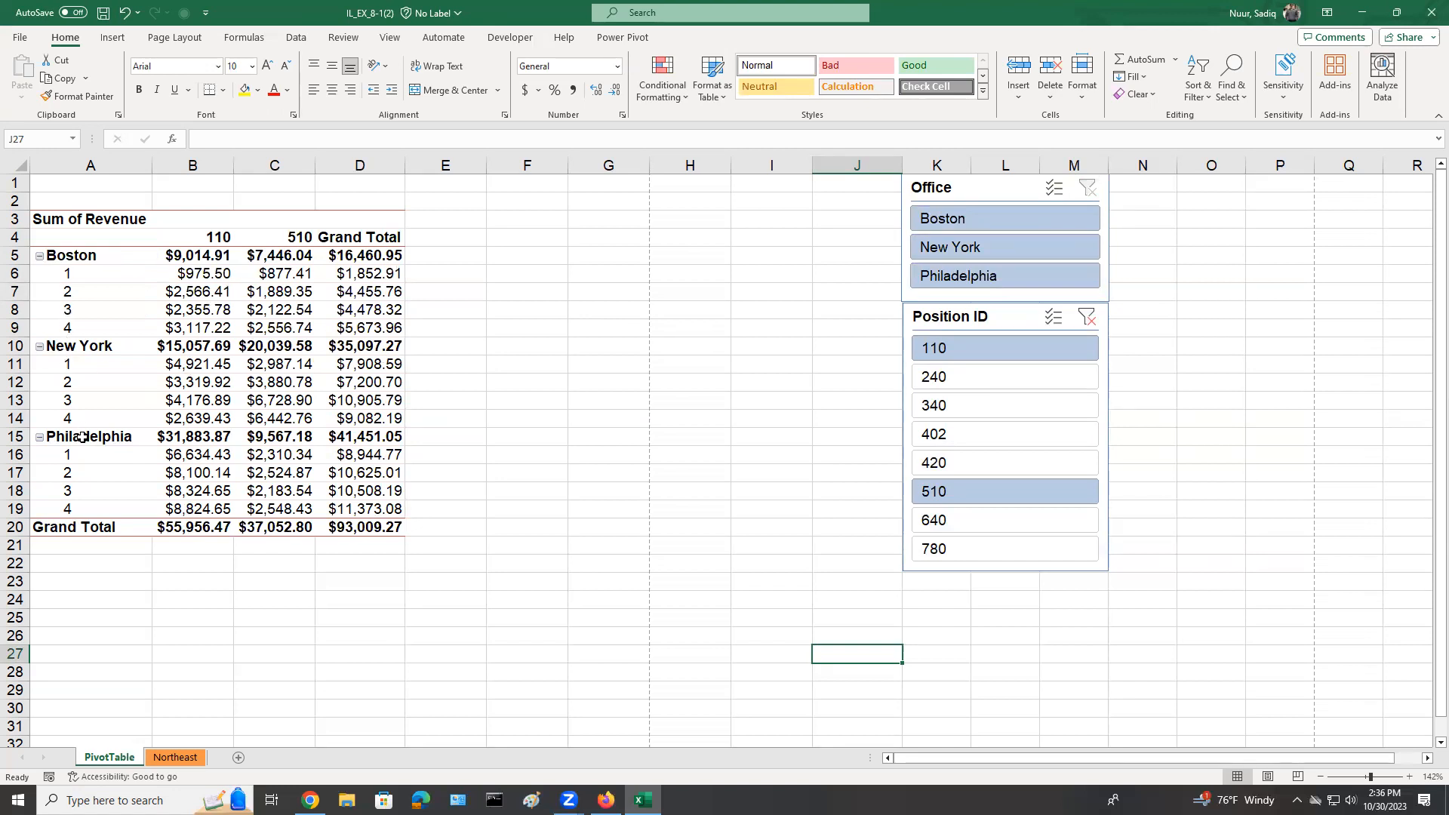
pyautogui.click(1088, 317)
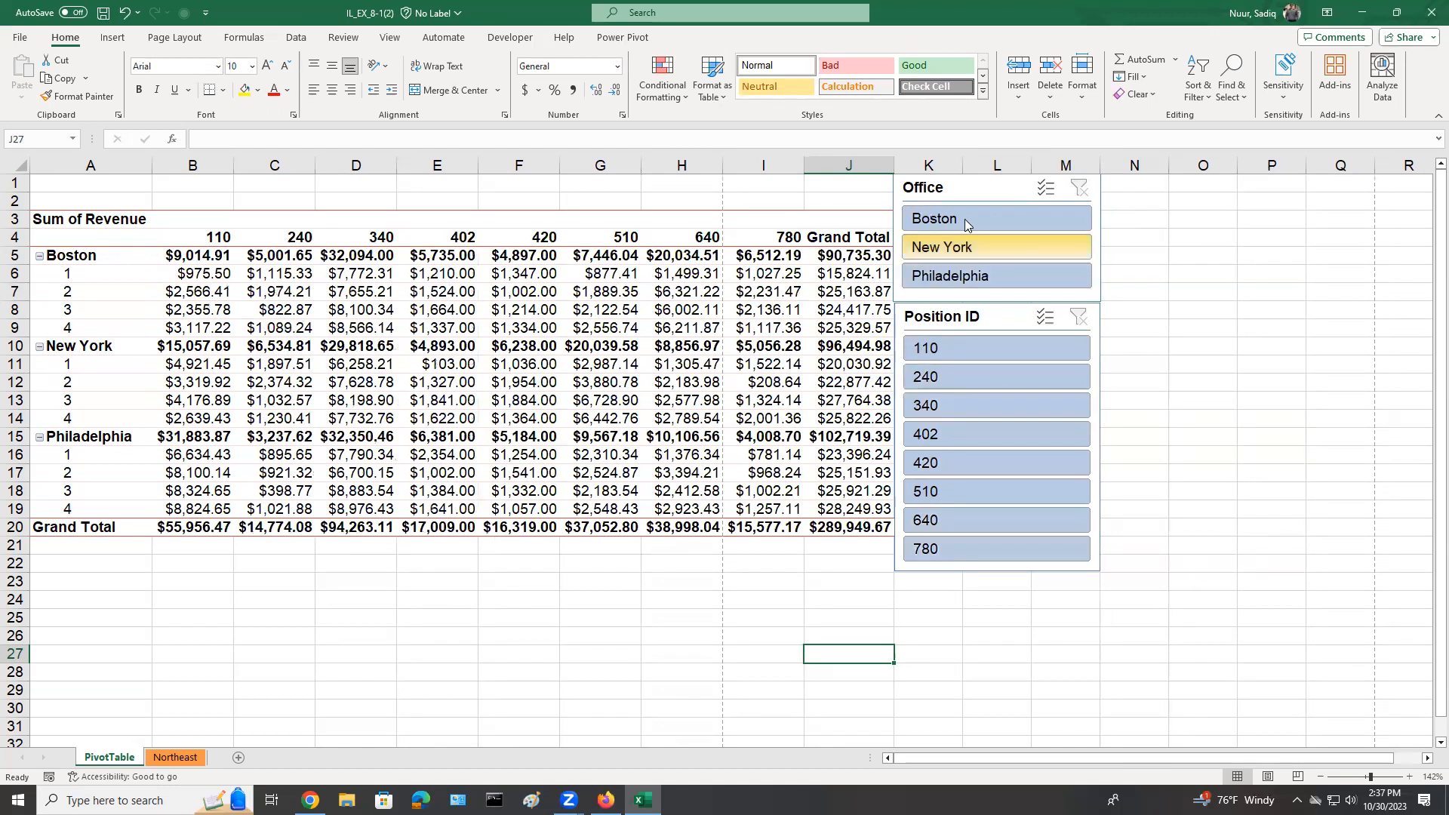
# Select both the Office and Position ID slicers and remove them from the worksheet.
pyautogui.click(972, 192)
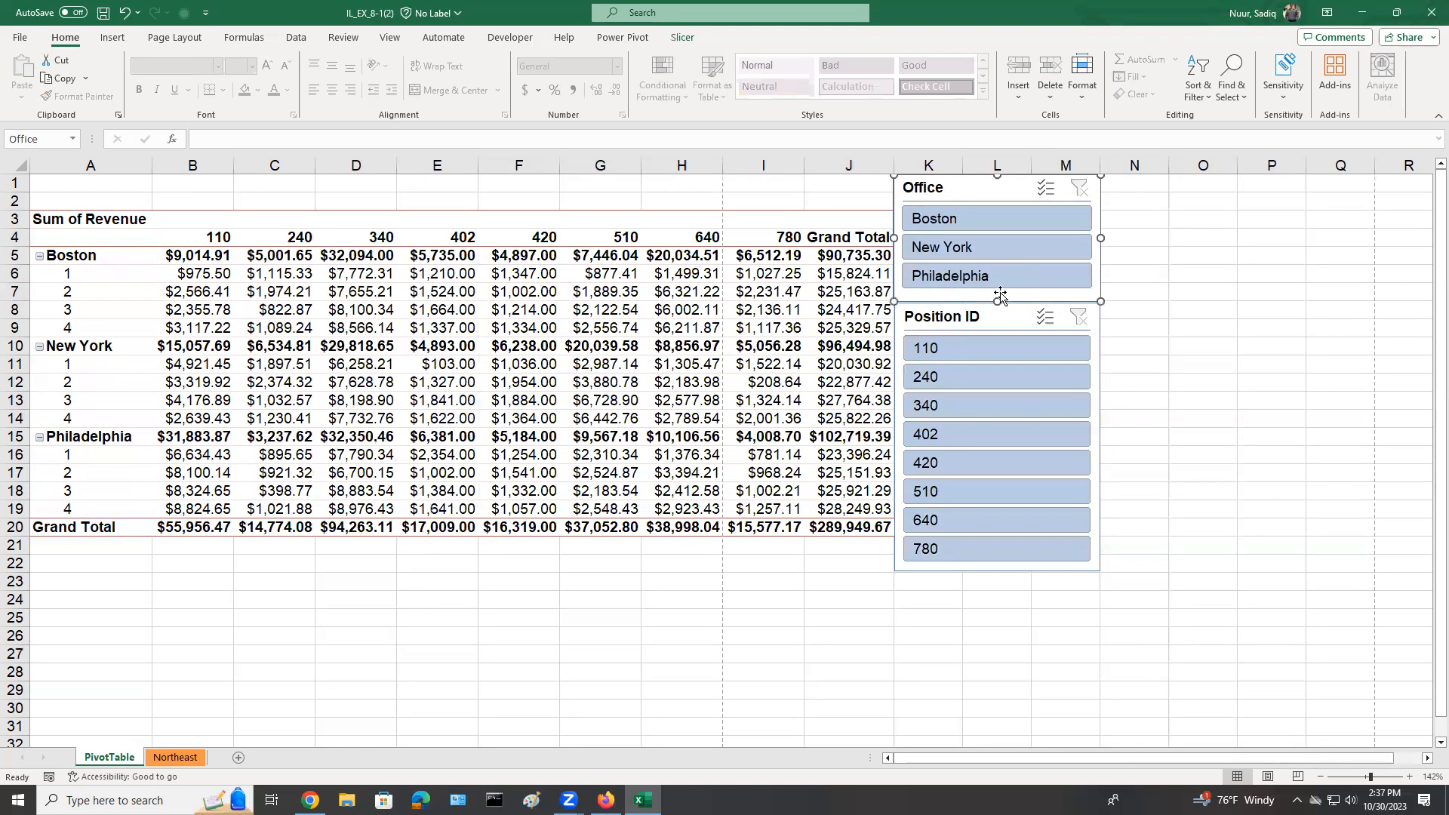
pyautogui.keyDown('ctrl'); pyautogui.click(1001, 321); pyautogui.keyUp('ctrl')
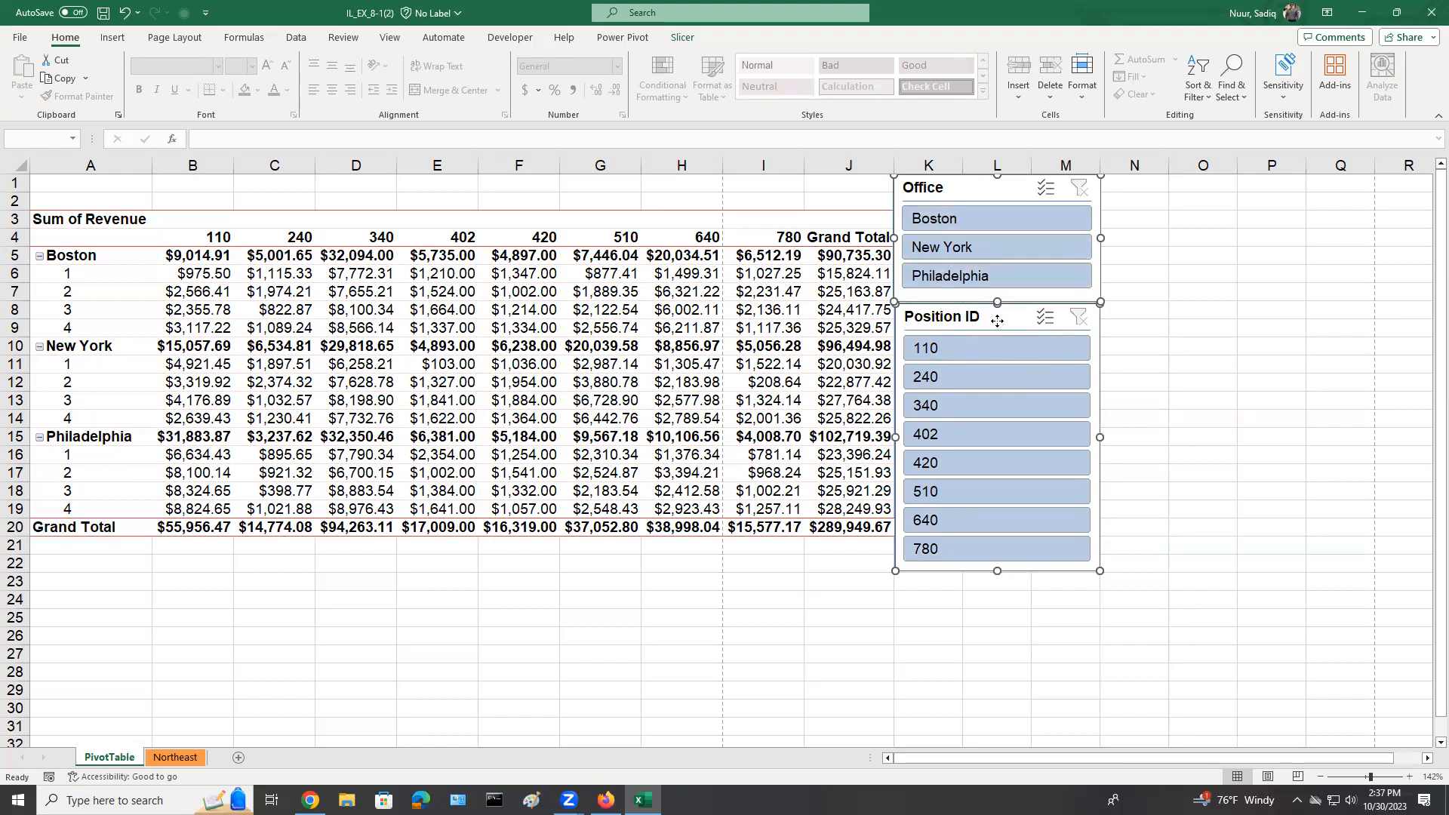
pyautogui.rightClick(997, 323)
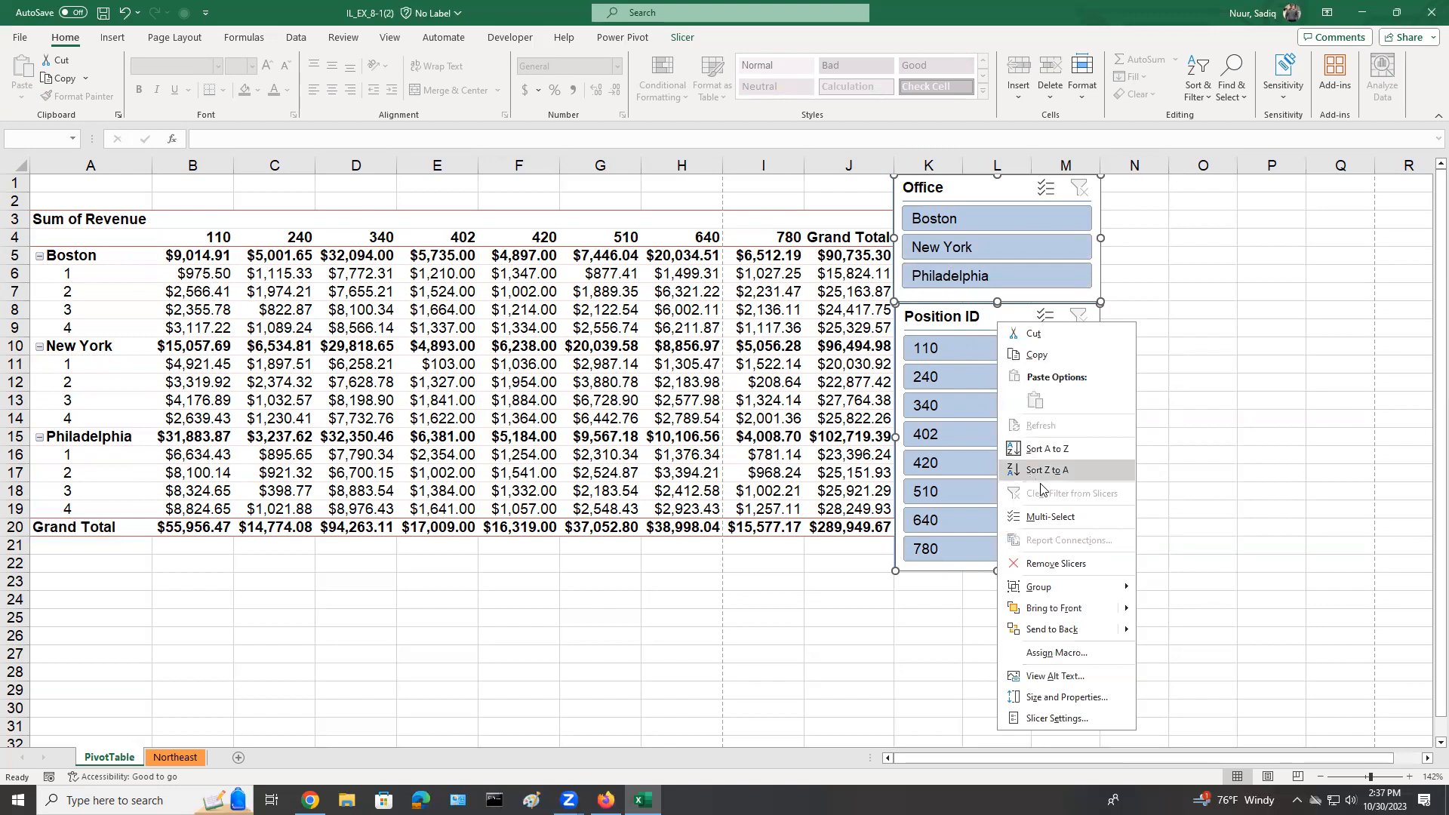
pyautogui.click(1055, 564)
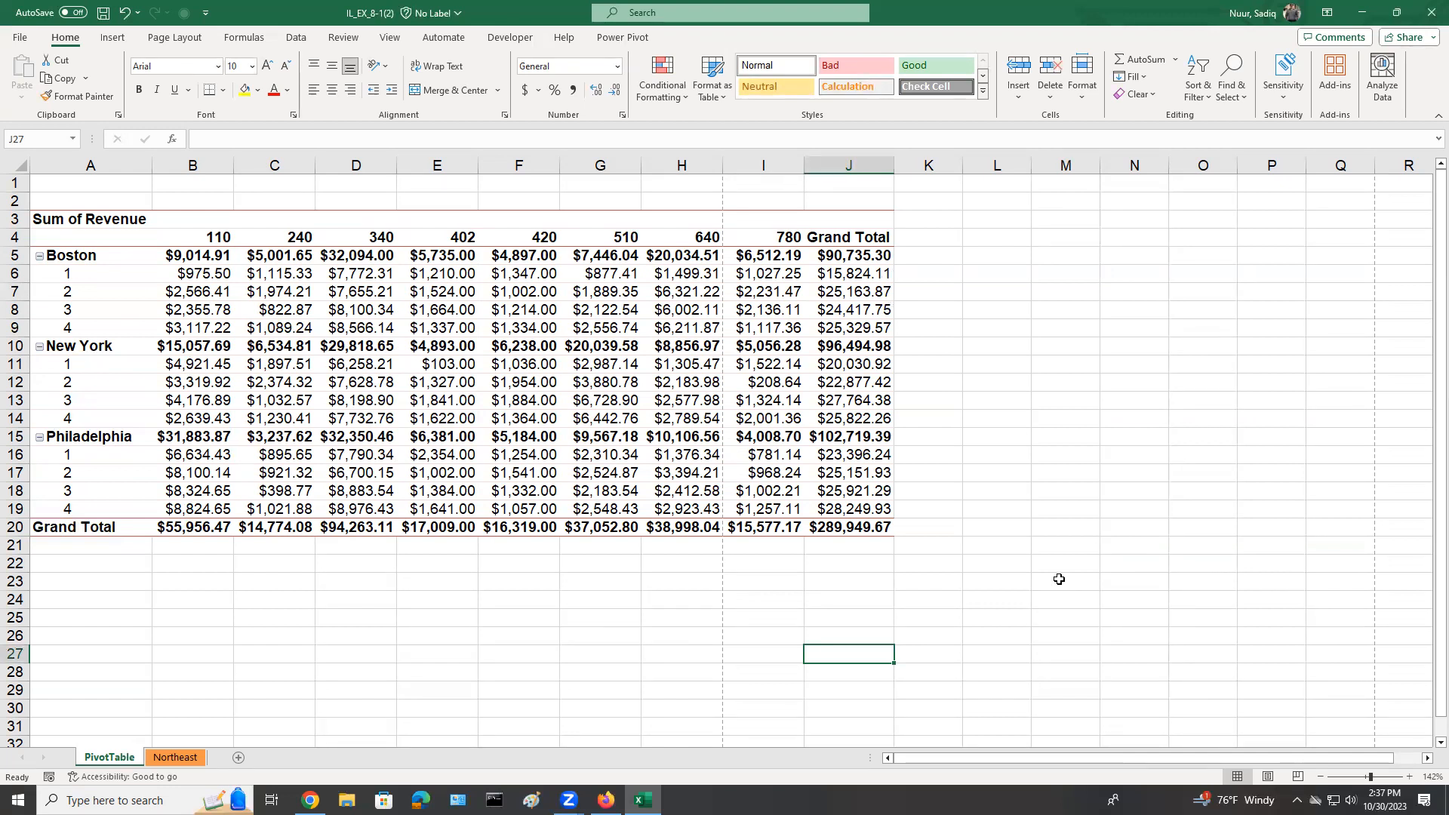
# Move the PivotTable's Quarter field from the rows area to the filters area.
pyautogui.click(198, 278)
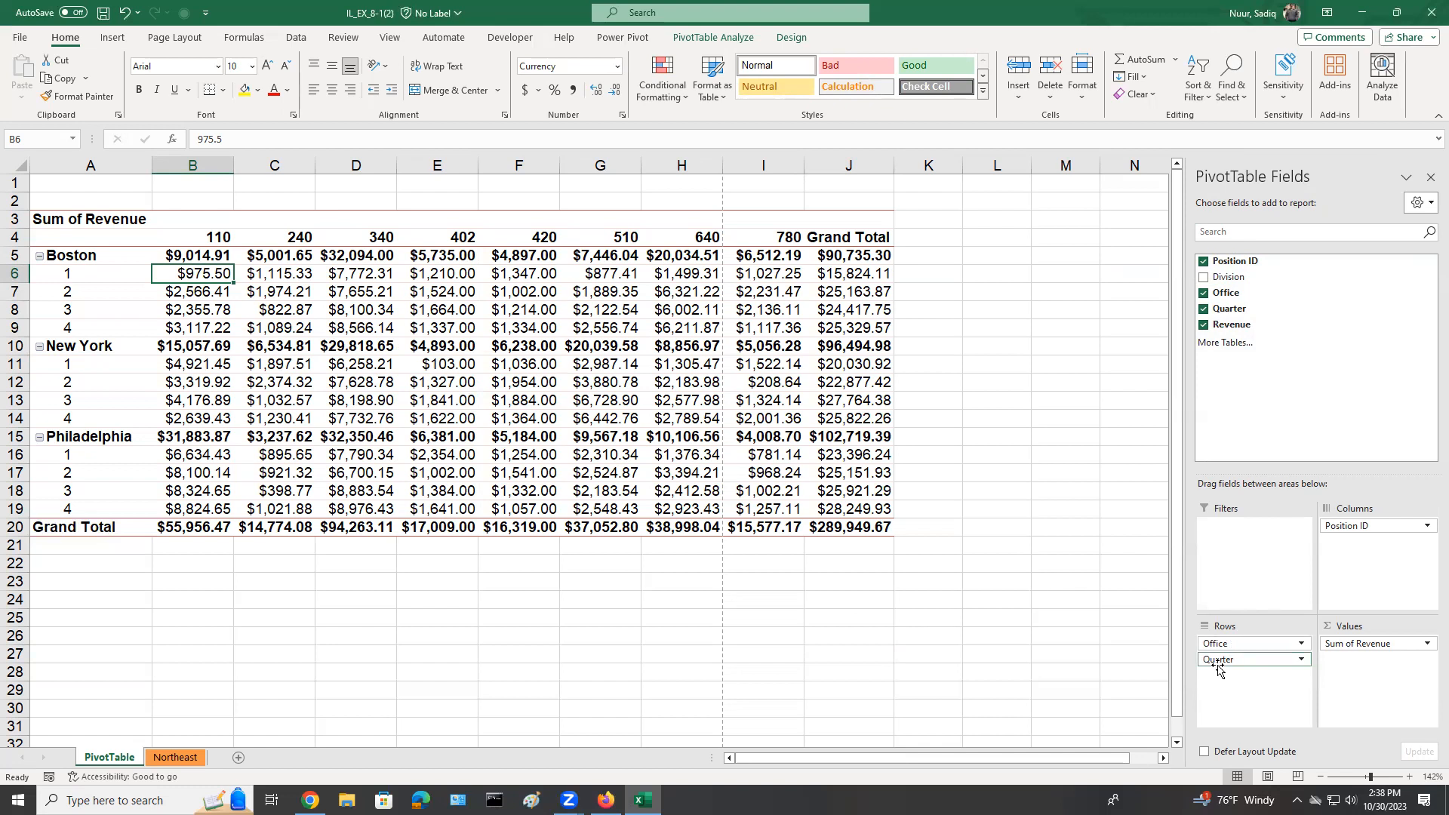
pyautogui.moveTo(1219, 668); pyautogui.dragTo(1235, 540)
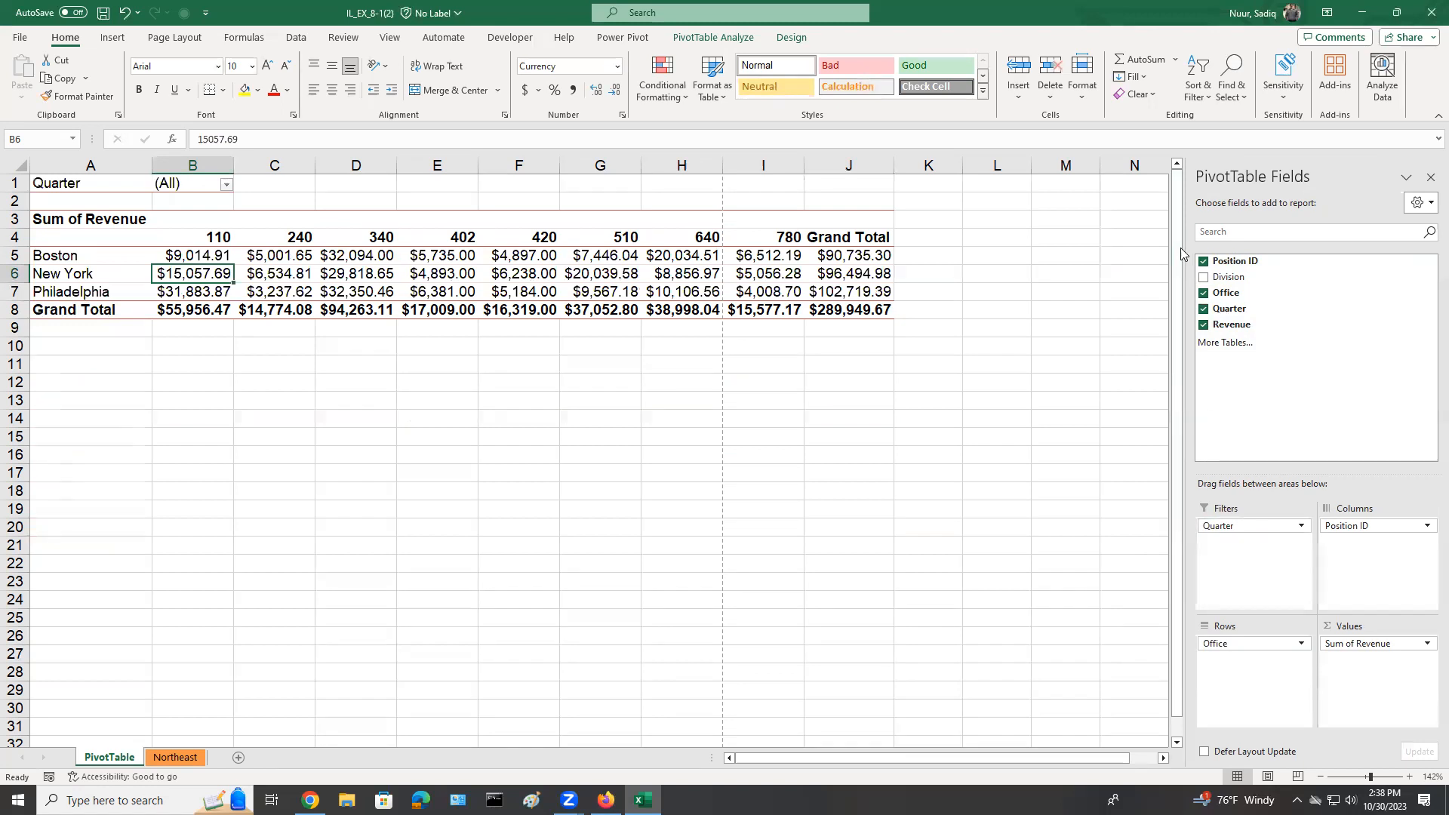
pyautogui.moveTo(50, 170)
pyautogui.mouseDown()
pyautogui.moveTo(26, 187)
pyautogui.moveTo(136, 205)
pyautogui.moveTo(269, 169)
pyautogui.moveTo(50, 173)
pyautogui.mouseUp()
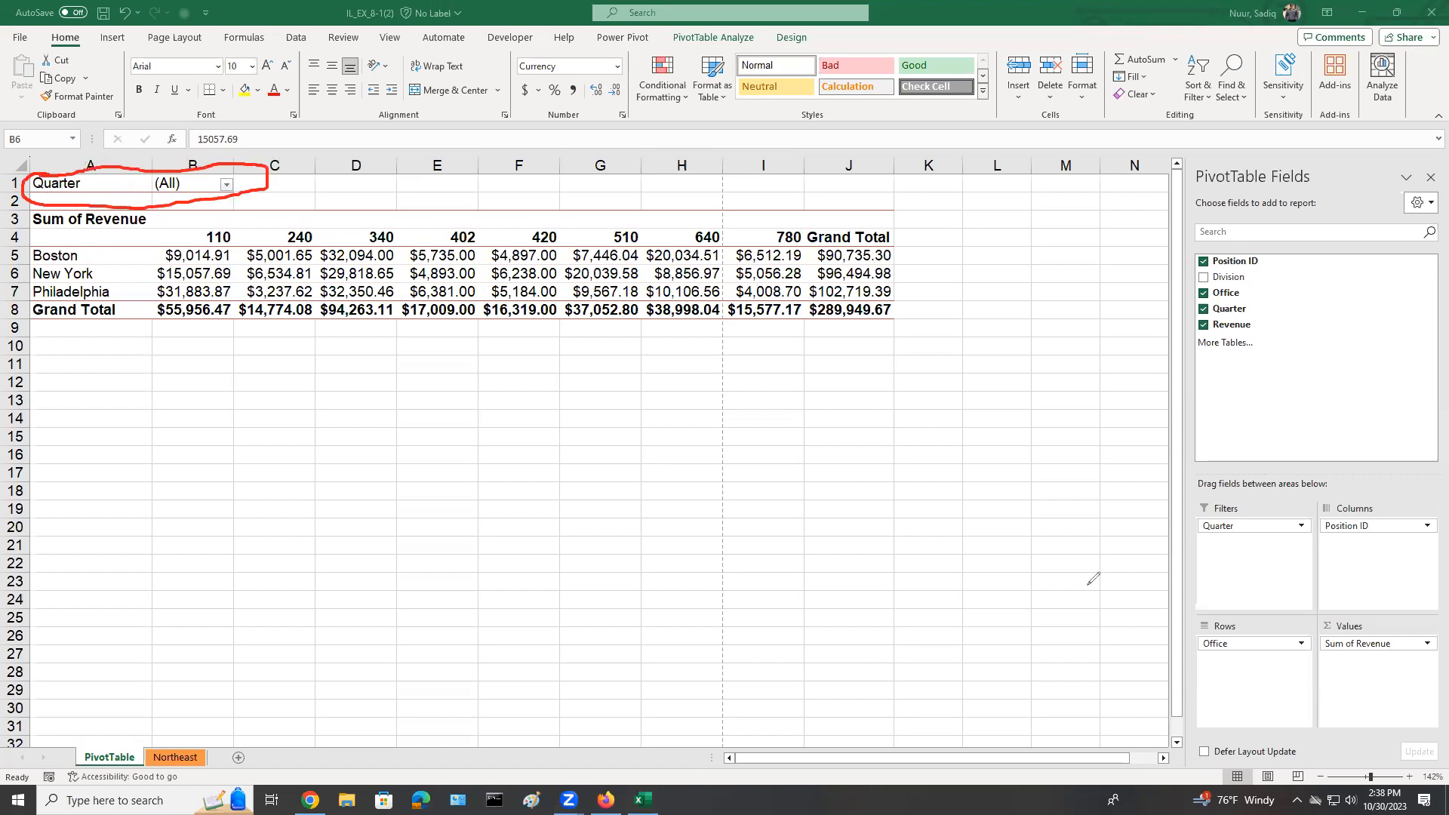
pyautogui.click(1238, 593)
pyautogui.moveTo(1238, 594)
pyautogui.mouseDown()
pyautogui.moveTo(1238, 544)
pyautogui.moveTo(1263, 554)
pyautogui.mouseUp()
pyautogui.click(1372, 515)
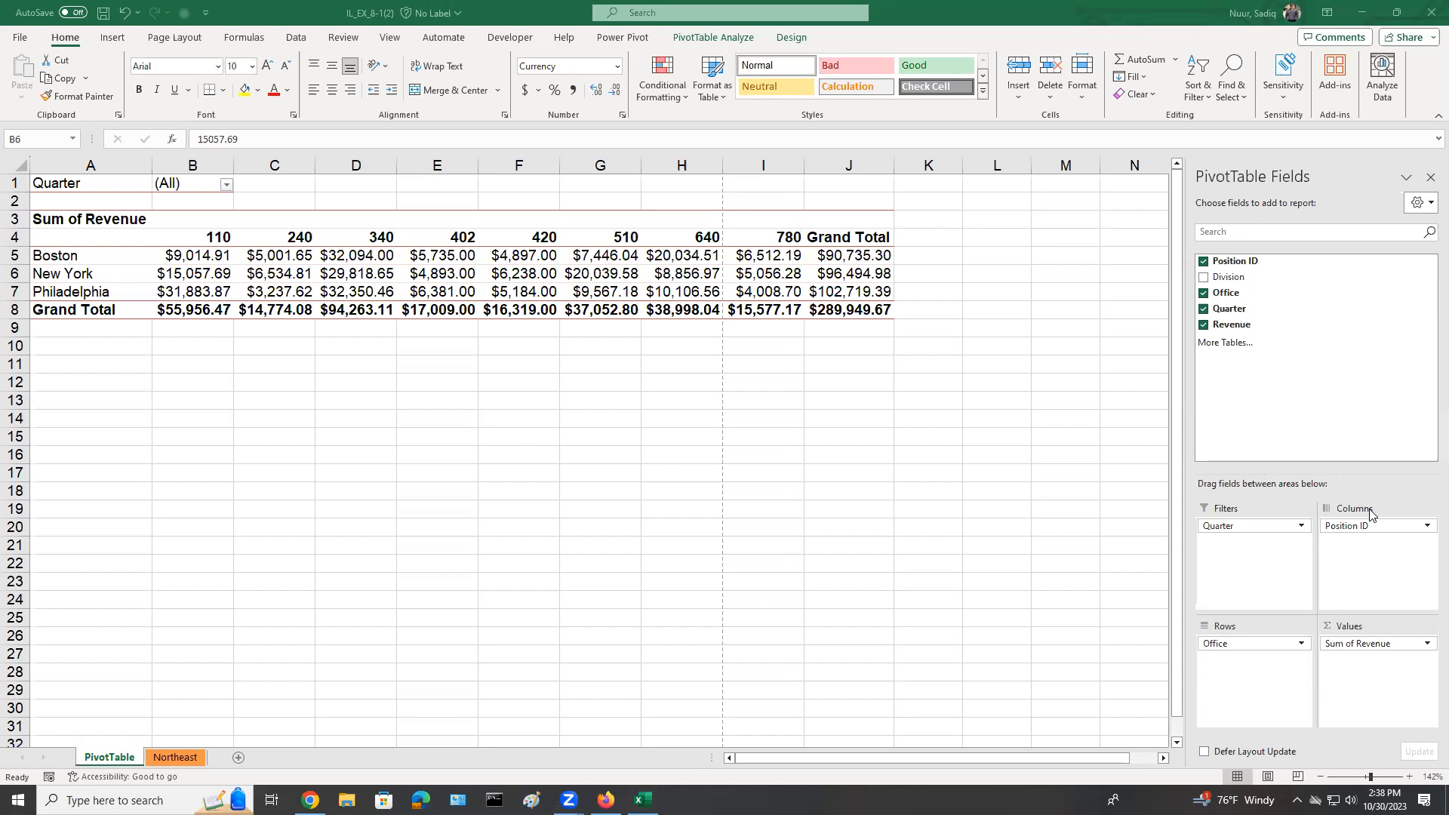
# Filter the PivotTable to quarter 4 with the Quarter report filter in B1.
pyautogui.click(197, 184)
pyautogui.click(197, 183)
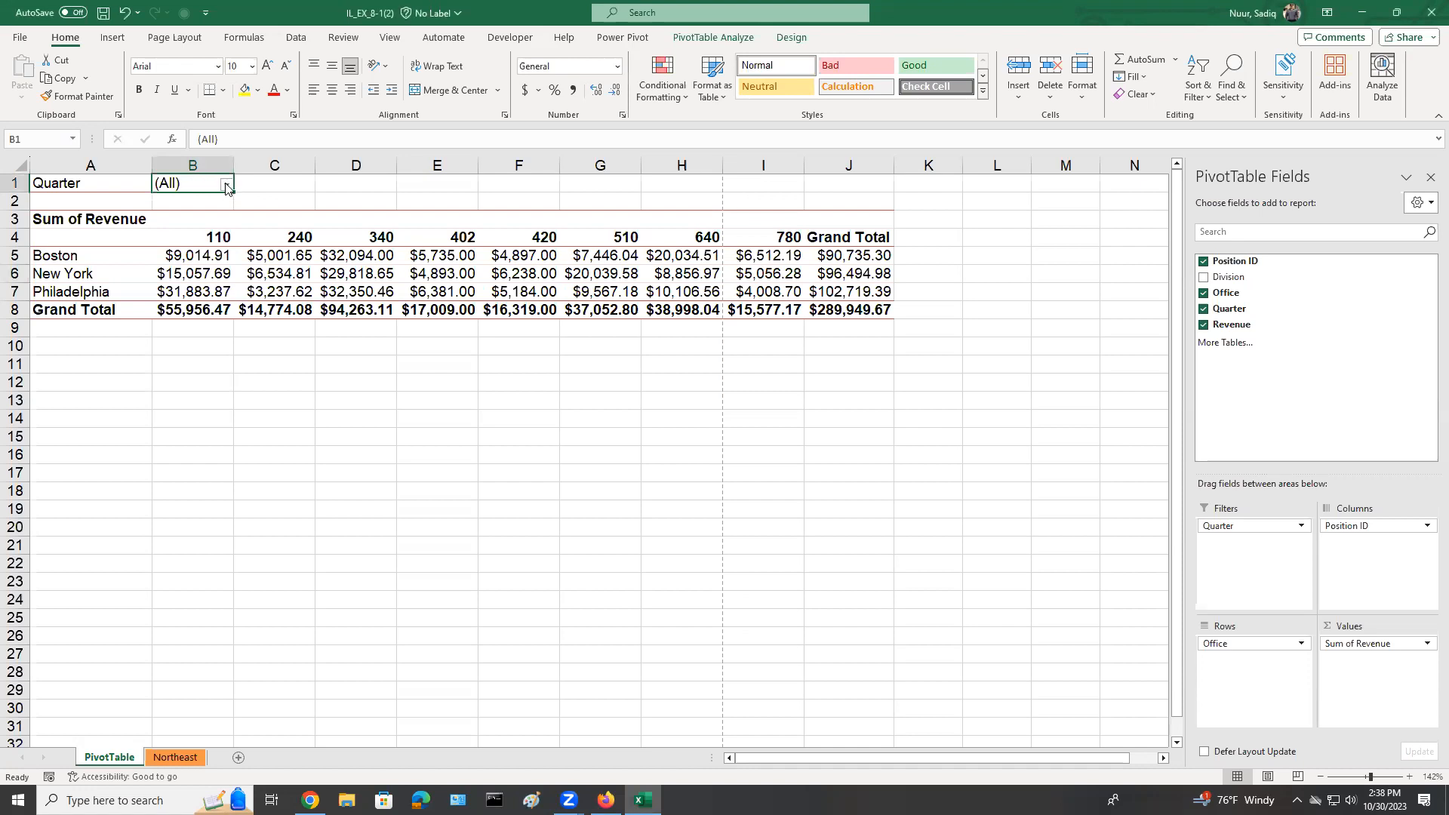
pyautogui.click(225, 183)
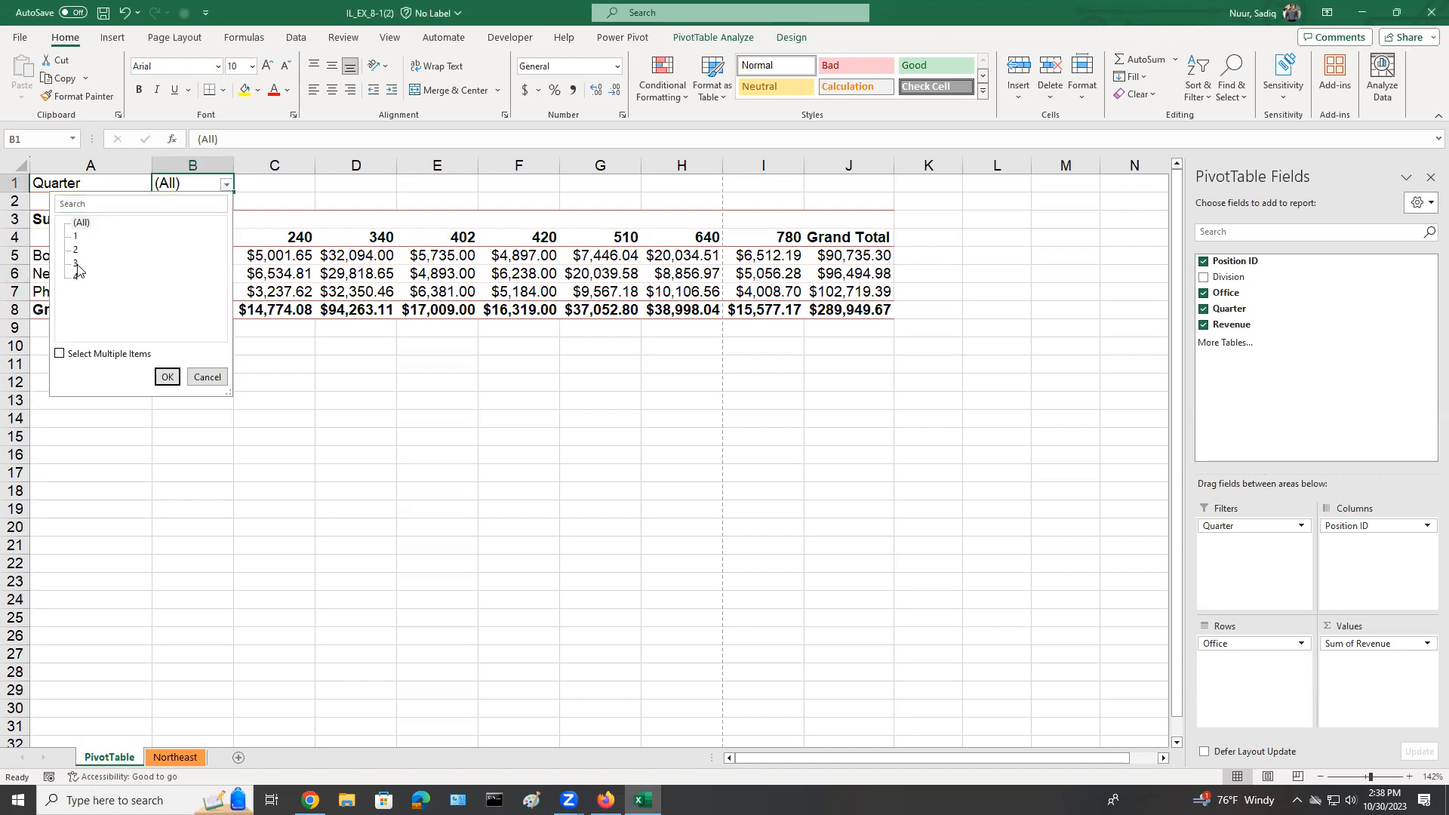
pyautogui.click(168, 378)
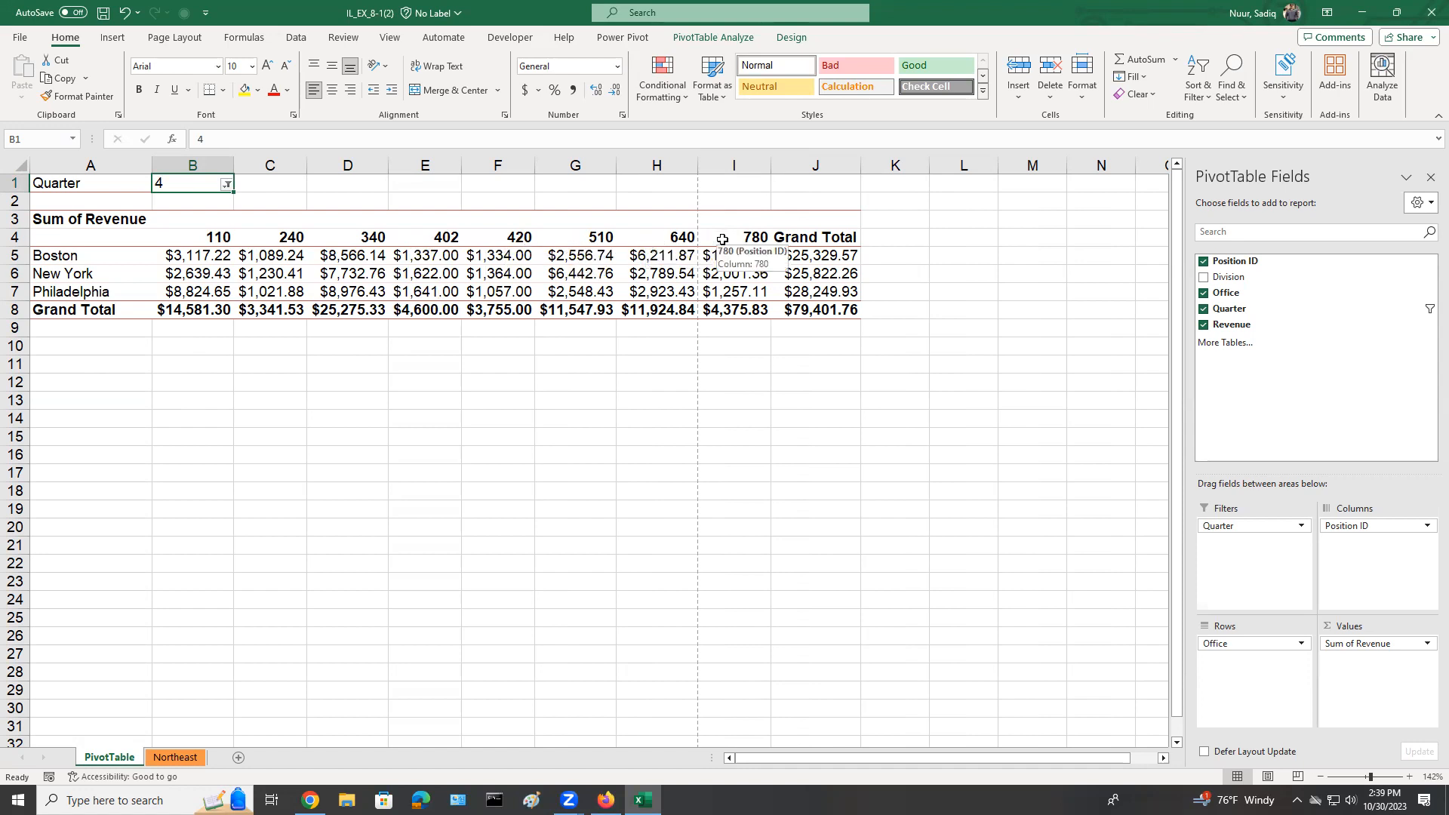
# Switch the Quarter report filter to quarter 2 and back to quarter 4.
pyautogui.click(227, 184)
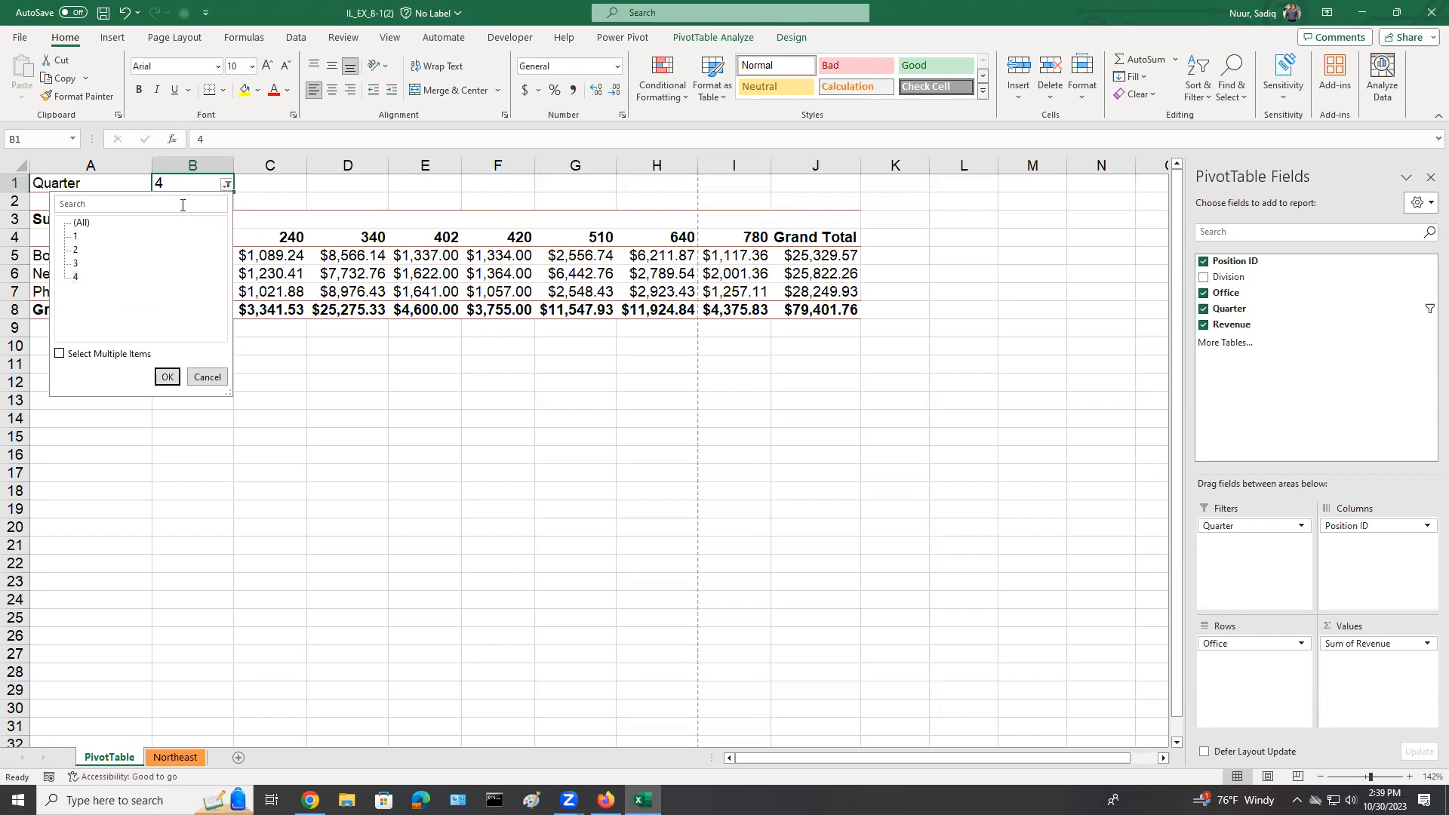
pyautogui.click(76, 251)
pyautogui.click(162, 378)
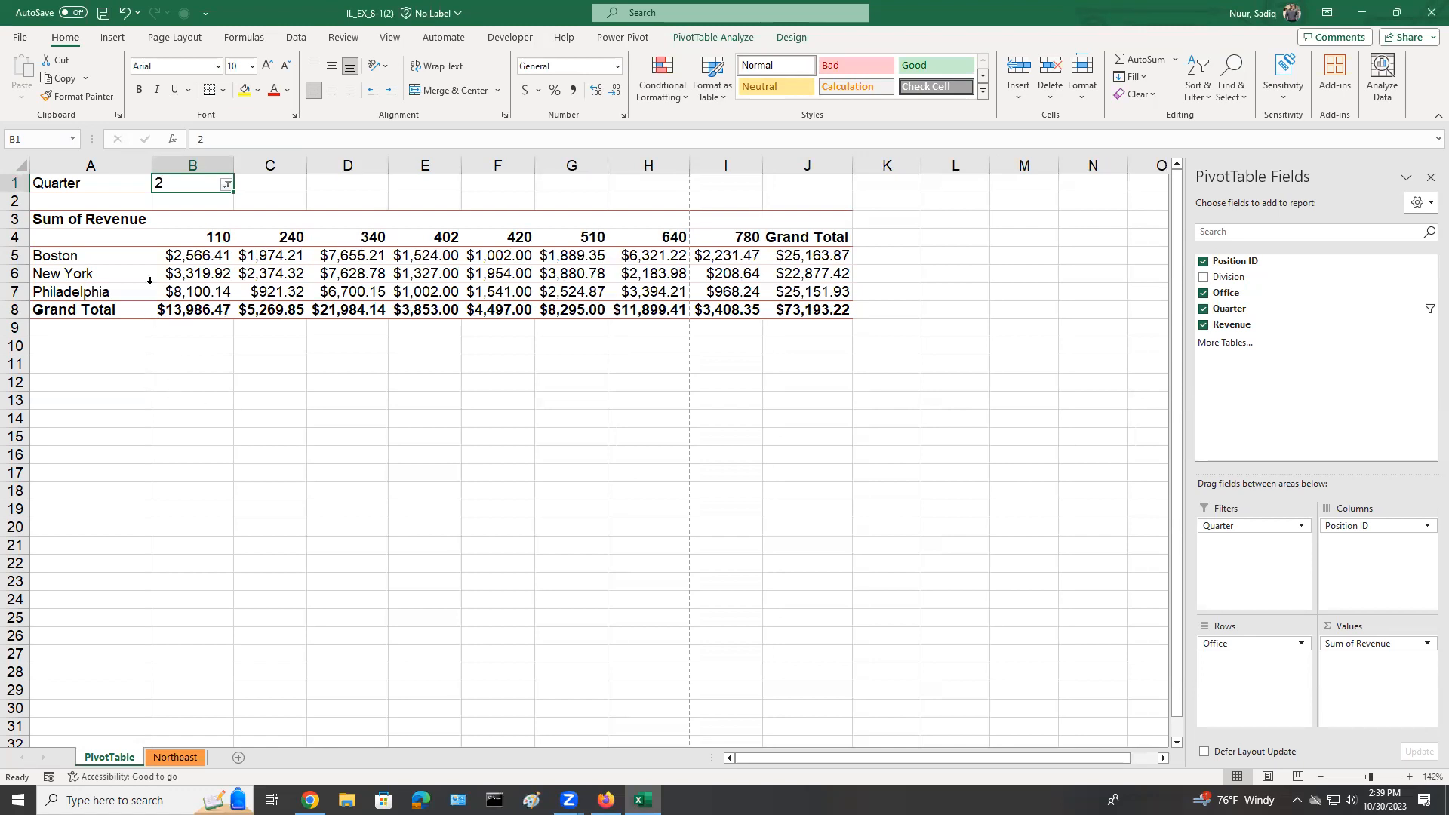
pyautogui.click(227, 186)
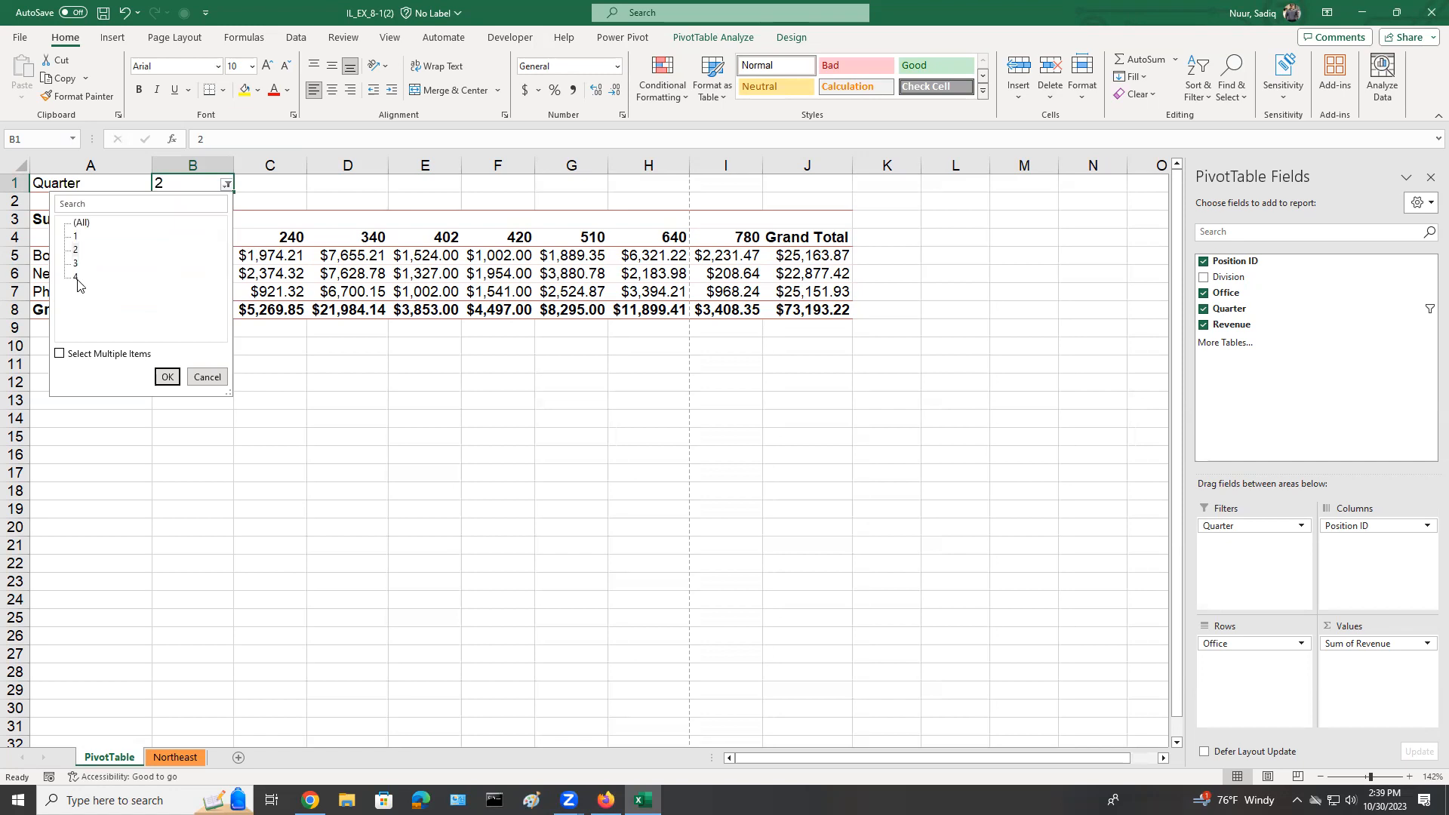
pyautogui.click(166, 378)
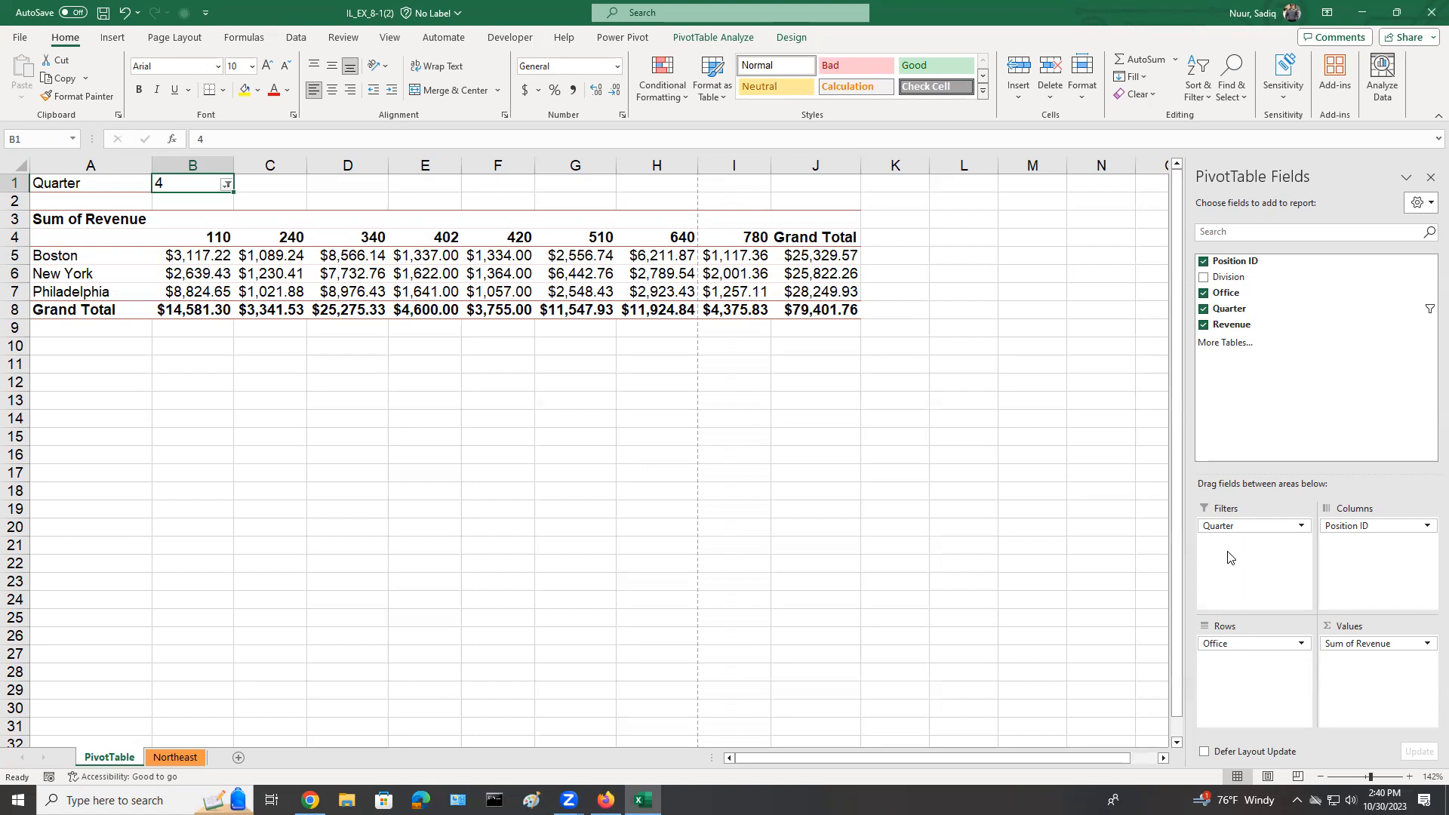
# Add the Division field to the PivotTable rows and place it above Office.
pyautogui.click(1204, 278)
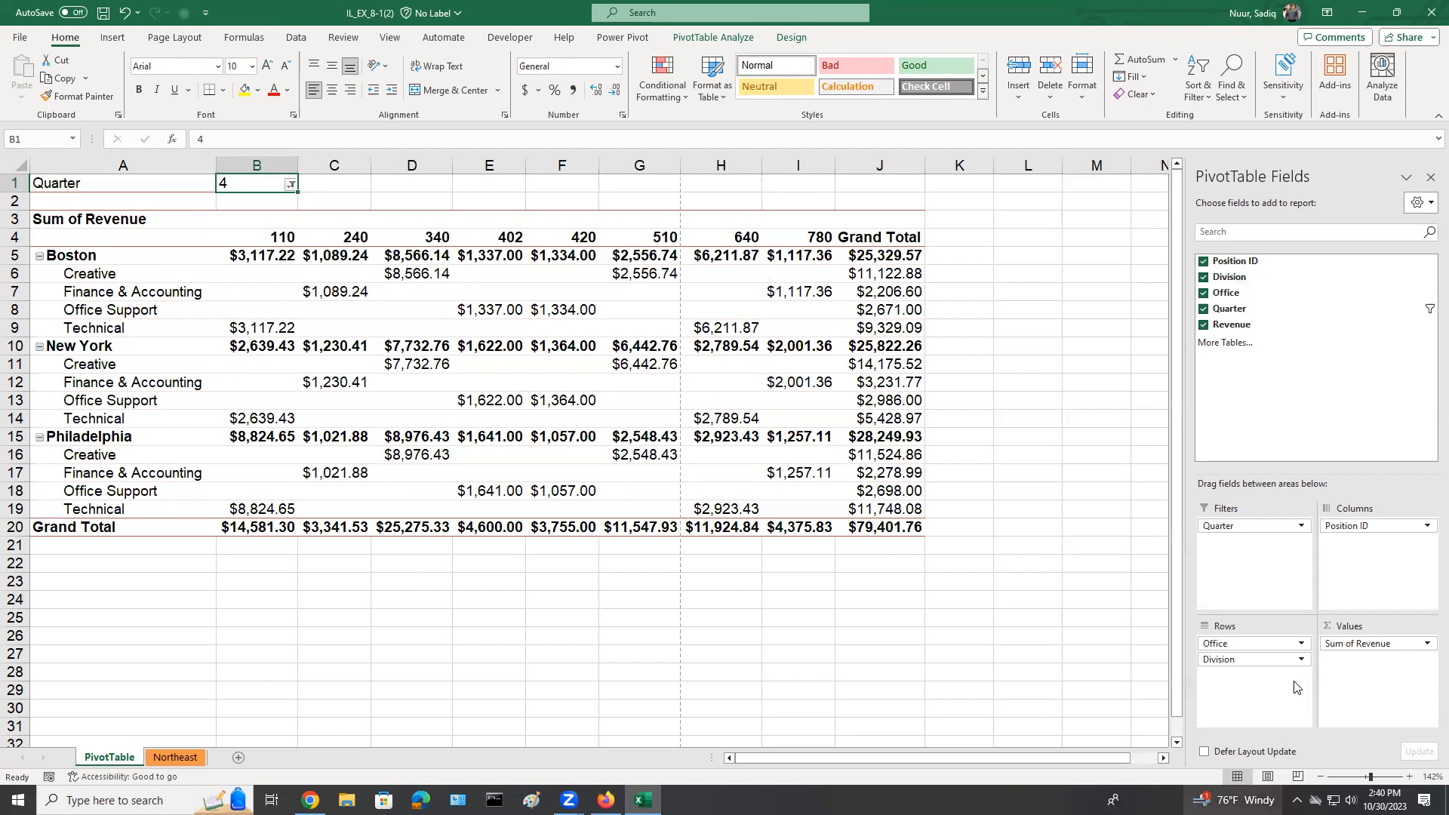
pyautogui.click(1223, 668)
pyautogui.moveTo(1222, 668); pyautogui.dragTo(1223, 639)
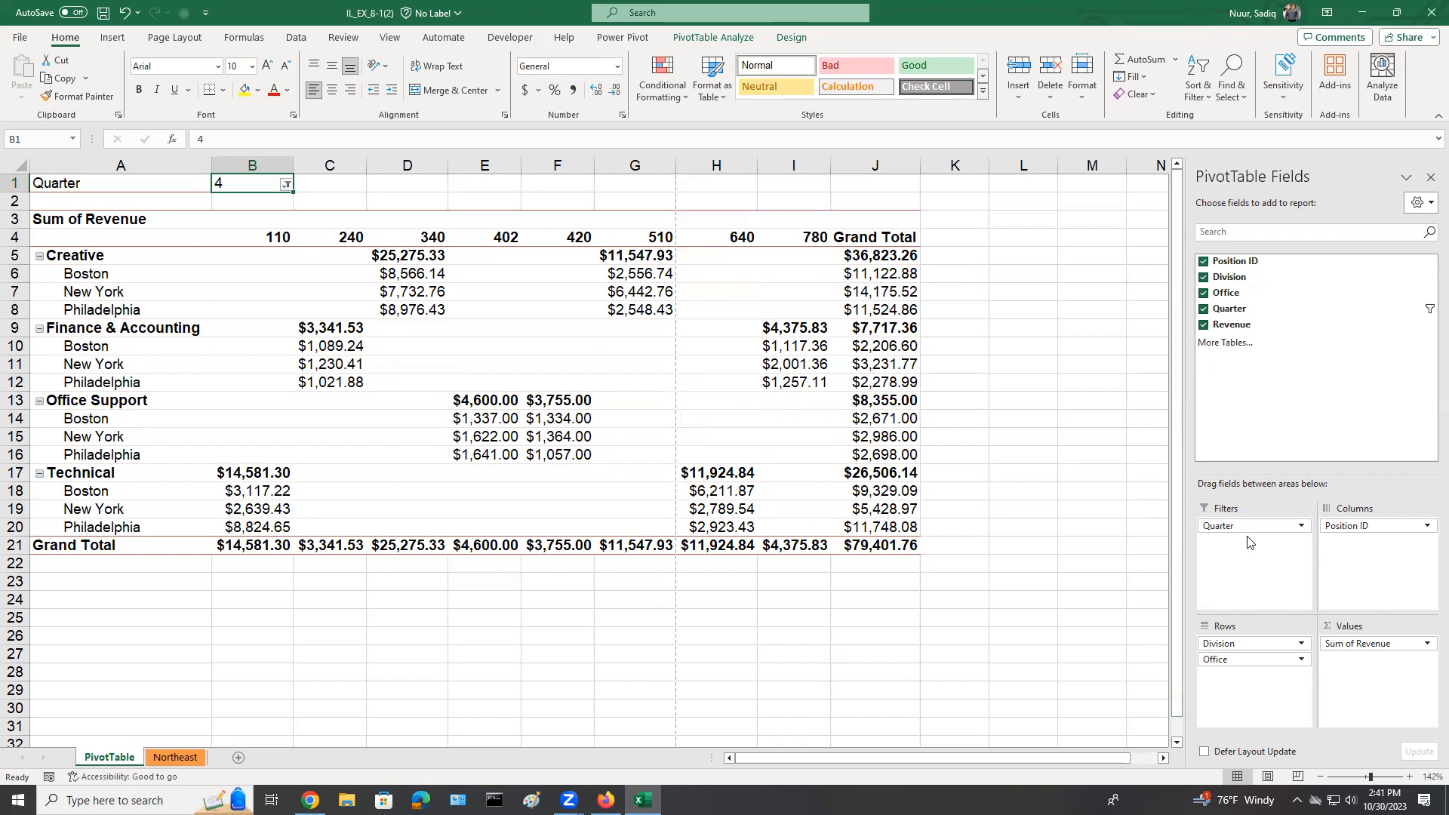
# Move the Division field to the columns beneath Position ID, and from there to the filters area above Quarter.
pyautogui.moveTo(1213, 643); pyautogui.dragTo(1333, 560)
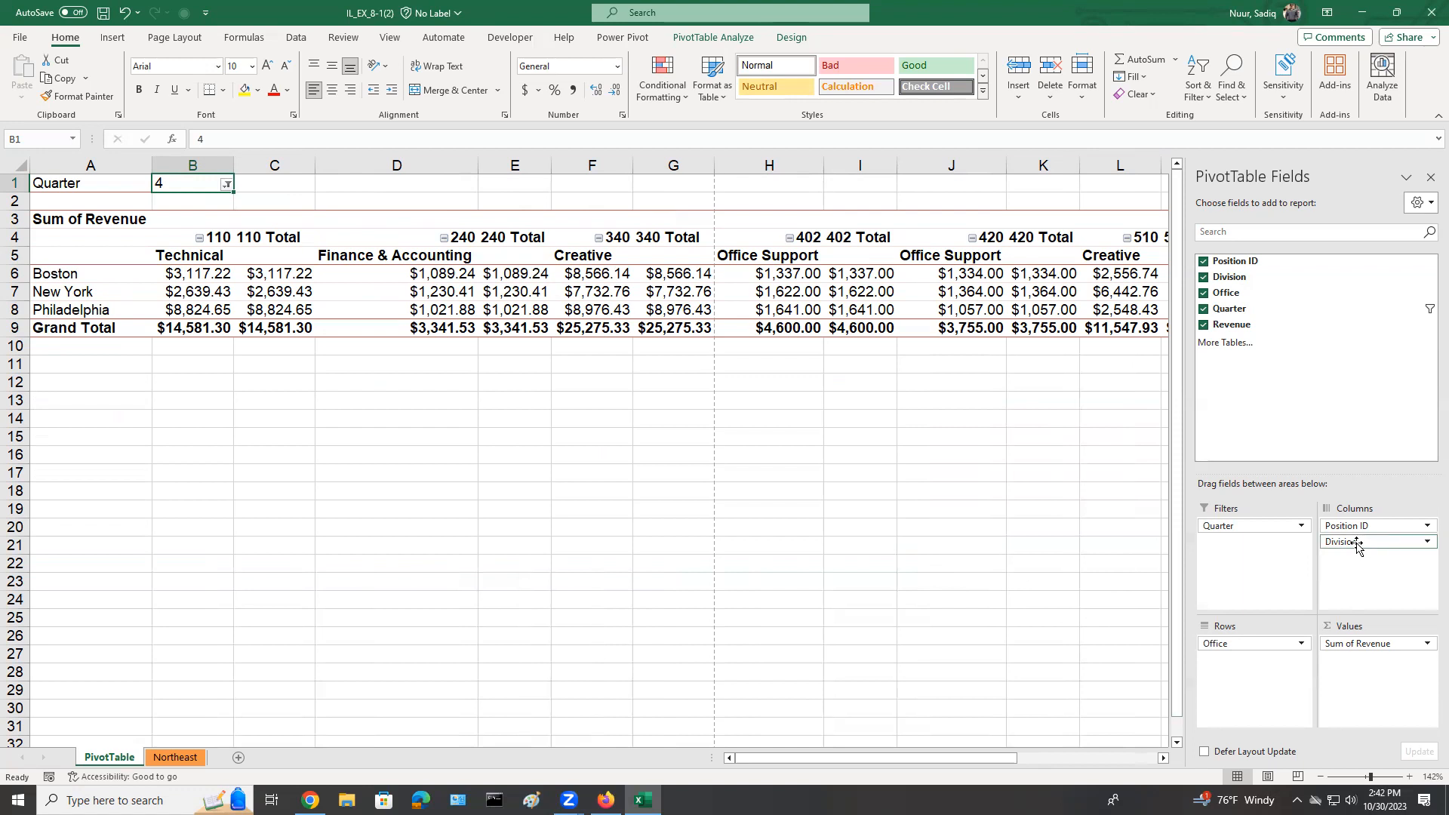
pyautogui.moveTo(1356, 545); pyautogui.dragTo(1250, 529)
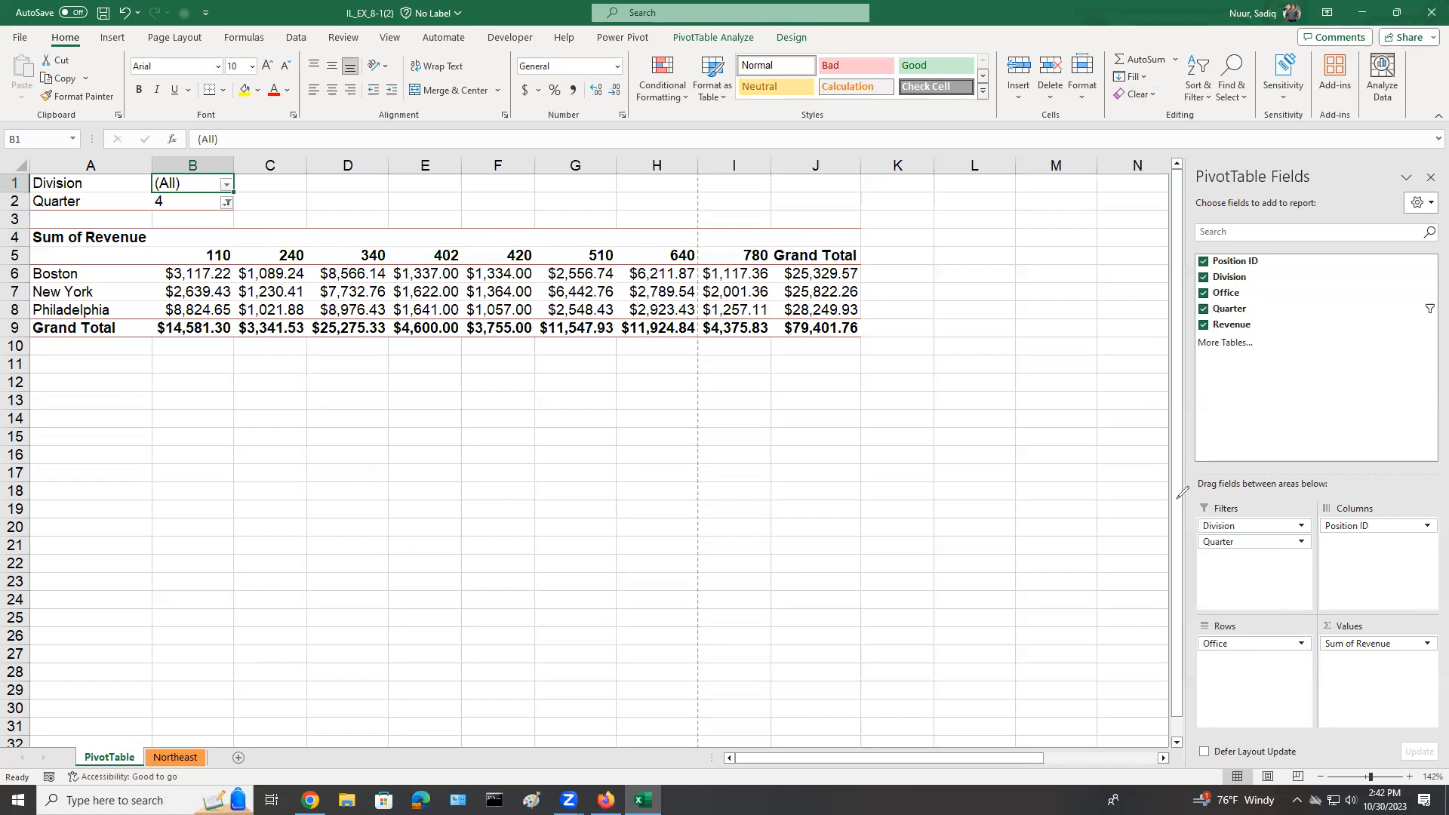
pyautogui.click(1242, 514)
pyautogui.moveTo(1242, 512)
pyautogui.mouseDown()
pyautogui.moveTo(1239, 470)
pyautogui.moveTo(1183, 519)
pyautogui.moveTo(1289, 563)
pyautogui.moveTo(1314, 555)
pyautogui.moveTo(1276, 513)
pyautogui.moveTo(1241, 511)
pyautogui.mouseUp()
pyautogui.moveTo(25, 175)
pyautogui.mouseDown()
pyautogui.moveTo(26, 231)
pyautogui.moveTo(212, 227)
pyautogui.moveTo(263, 207)
pyautogui.moveTo(259, 157)
pyautogui.moveTo(28, 174)
pyautogui.mouseUp()
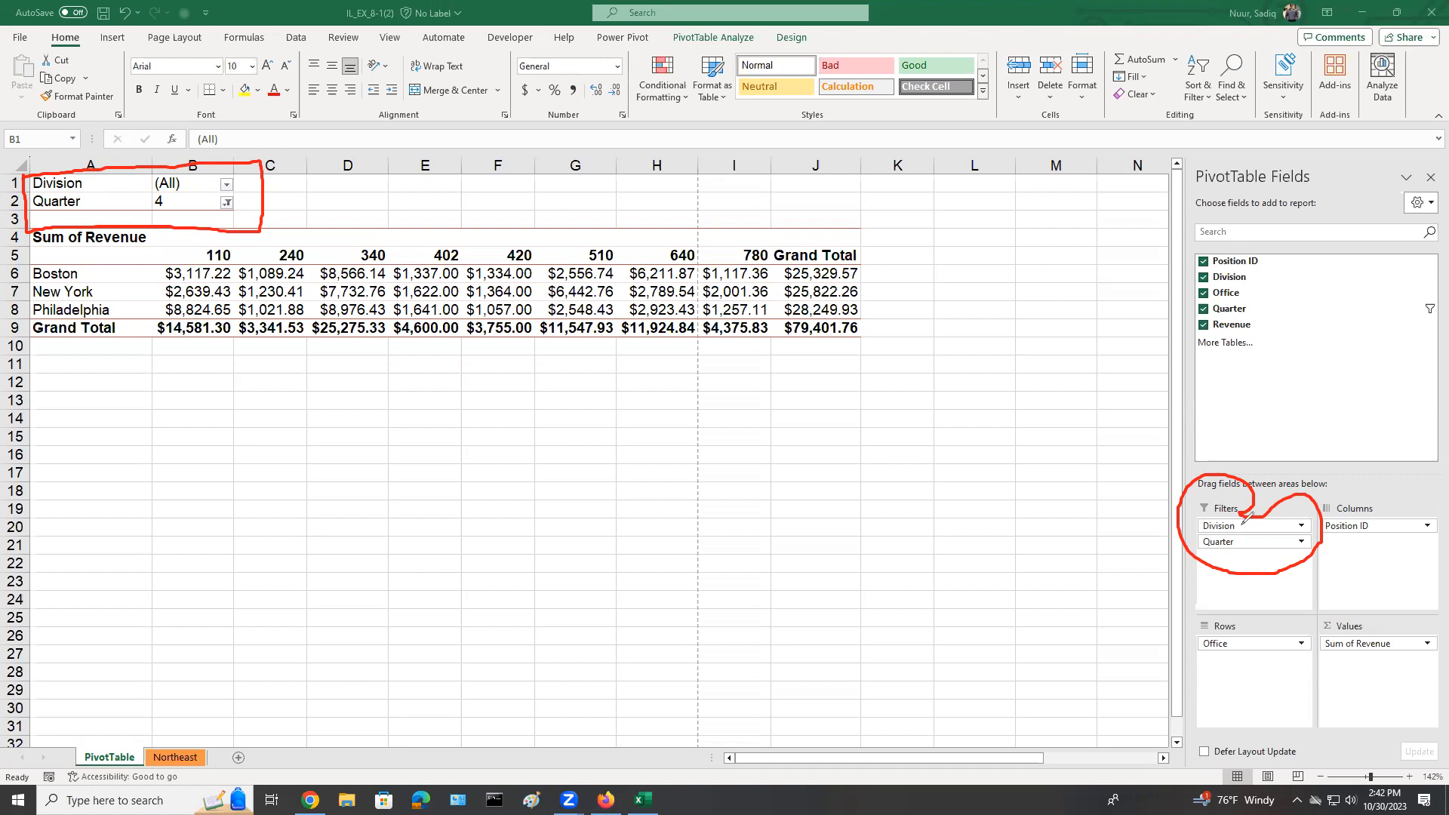
pyautogui.click(1402, 604)
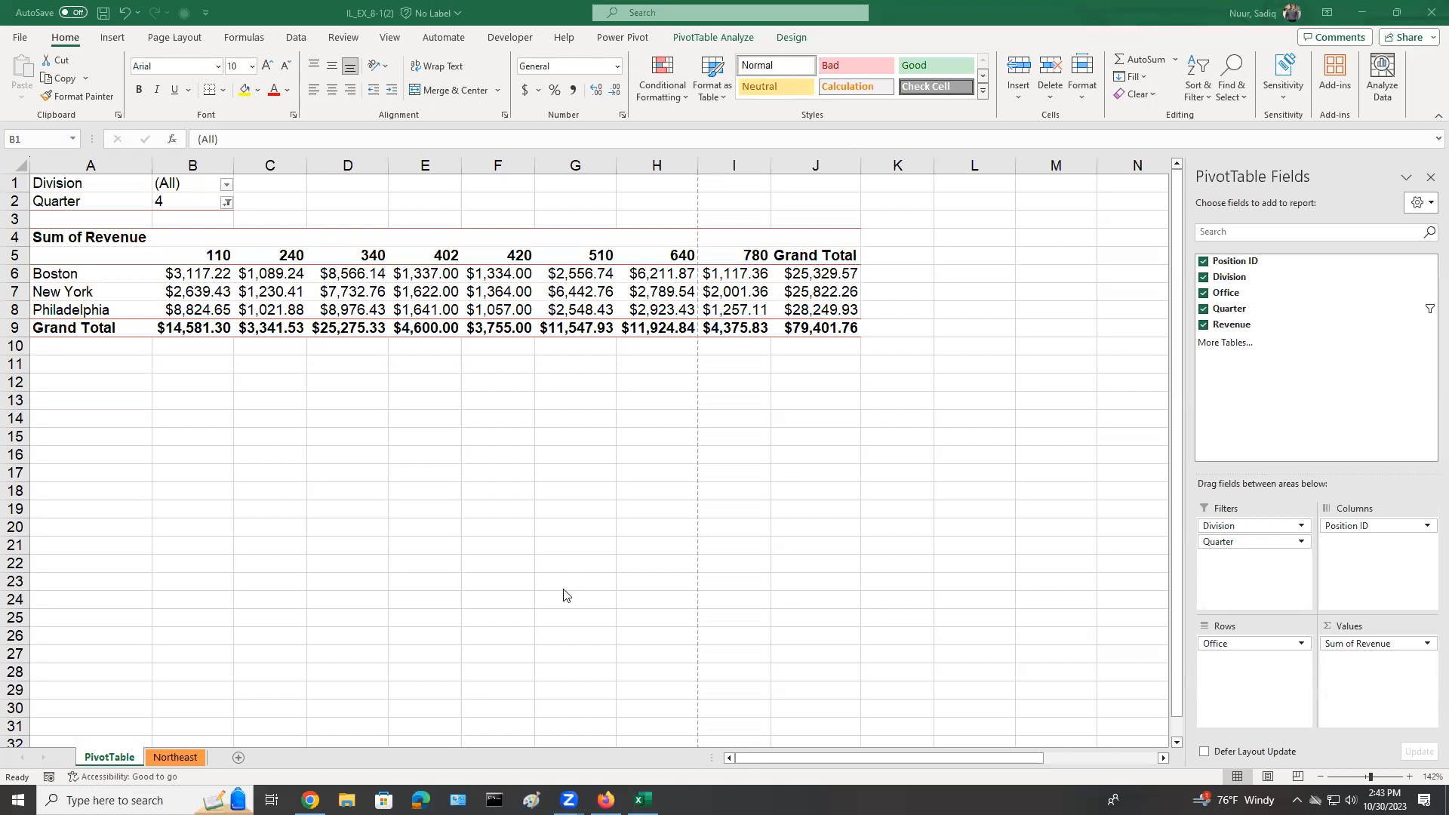
# Filter the PivotTable to the Creative division with the Division report filter in B1.
pyautogui.click(198, 183)
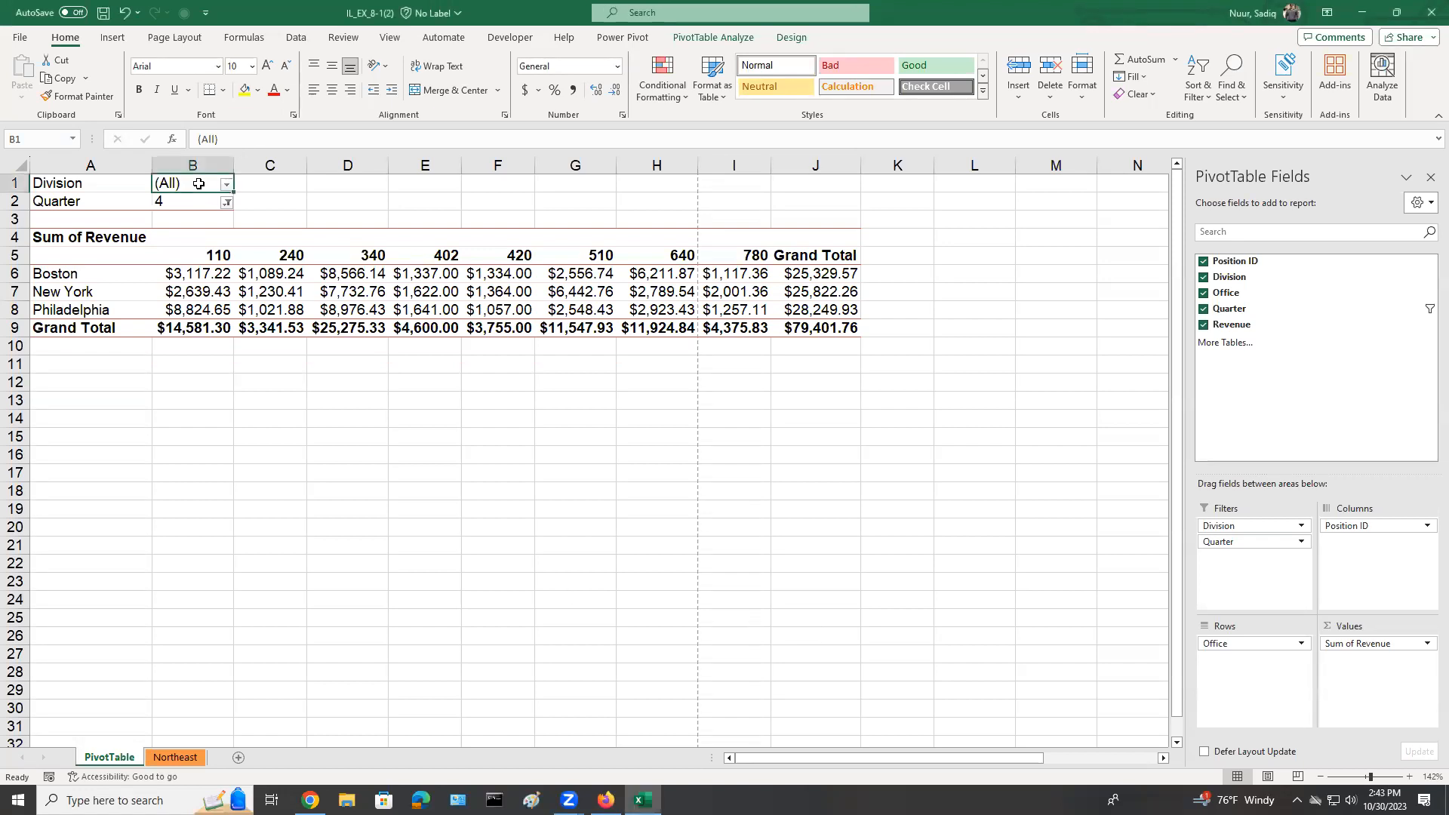
pyautogui.click(227, 185)
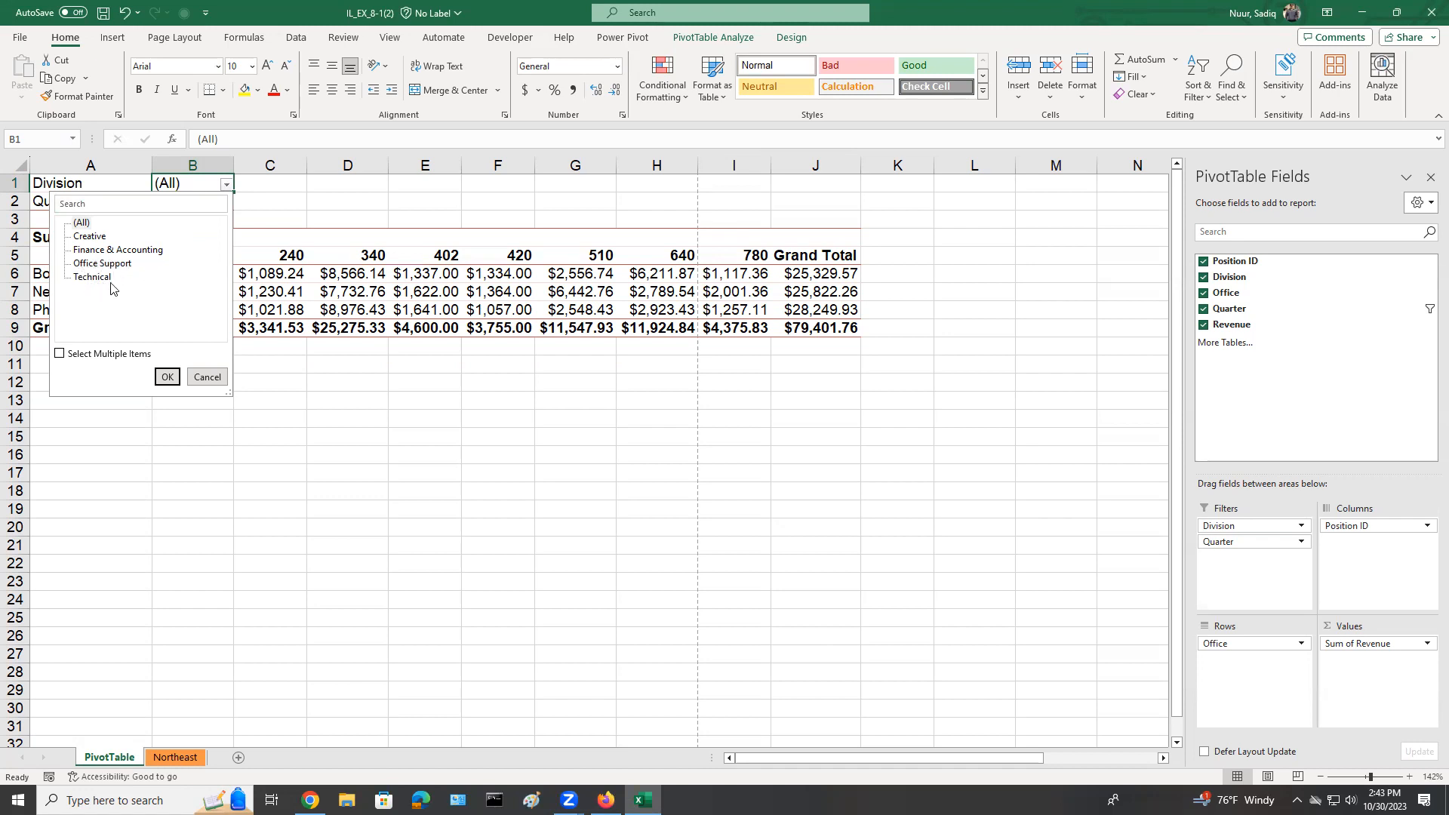
pyautogui.click(91, 237)
pyautogui.click(167, 377)
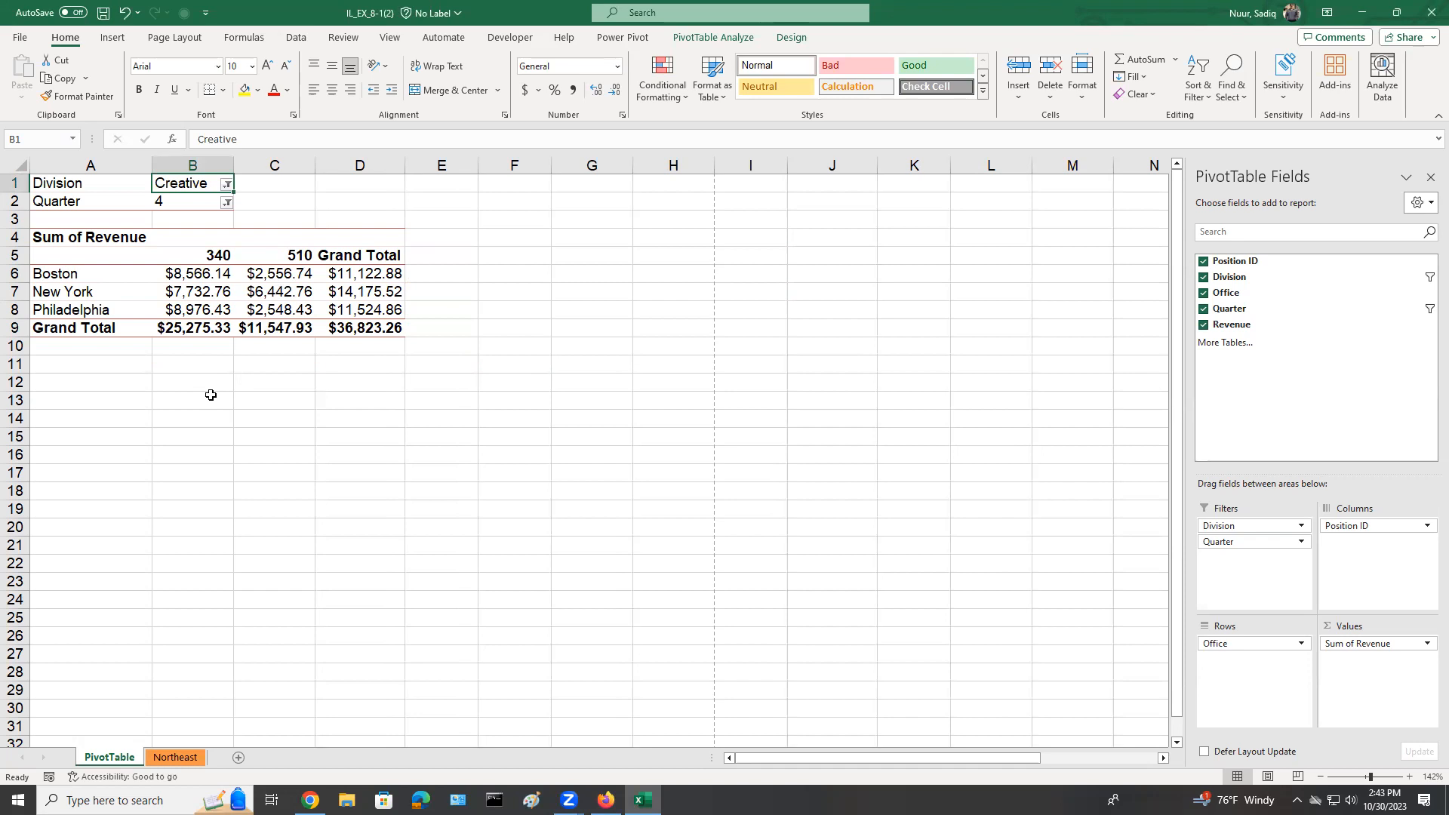
# Set the Quarter report filter in B2 to show all quarters.
pyautogui.click(201, 201)
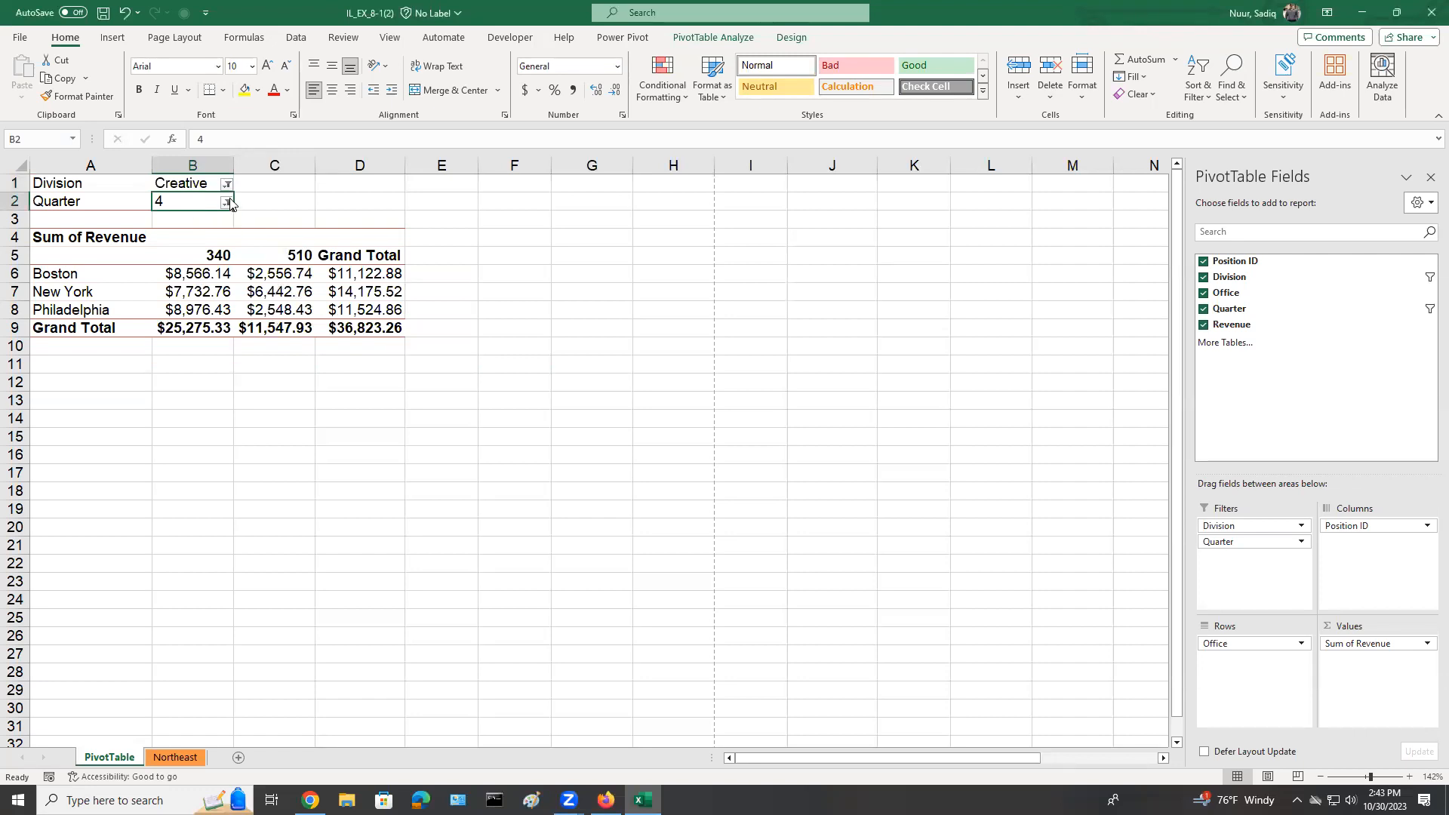
pyautogui.click(225, 201)
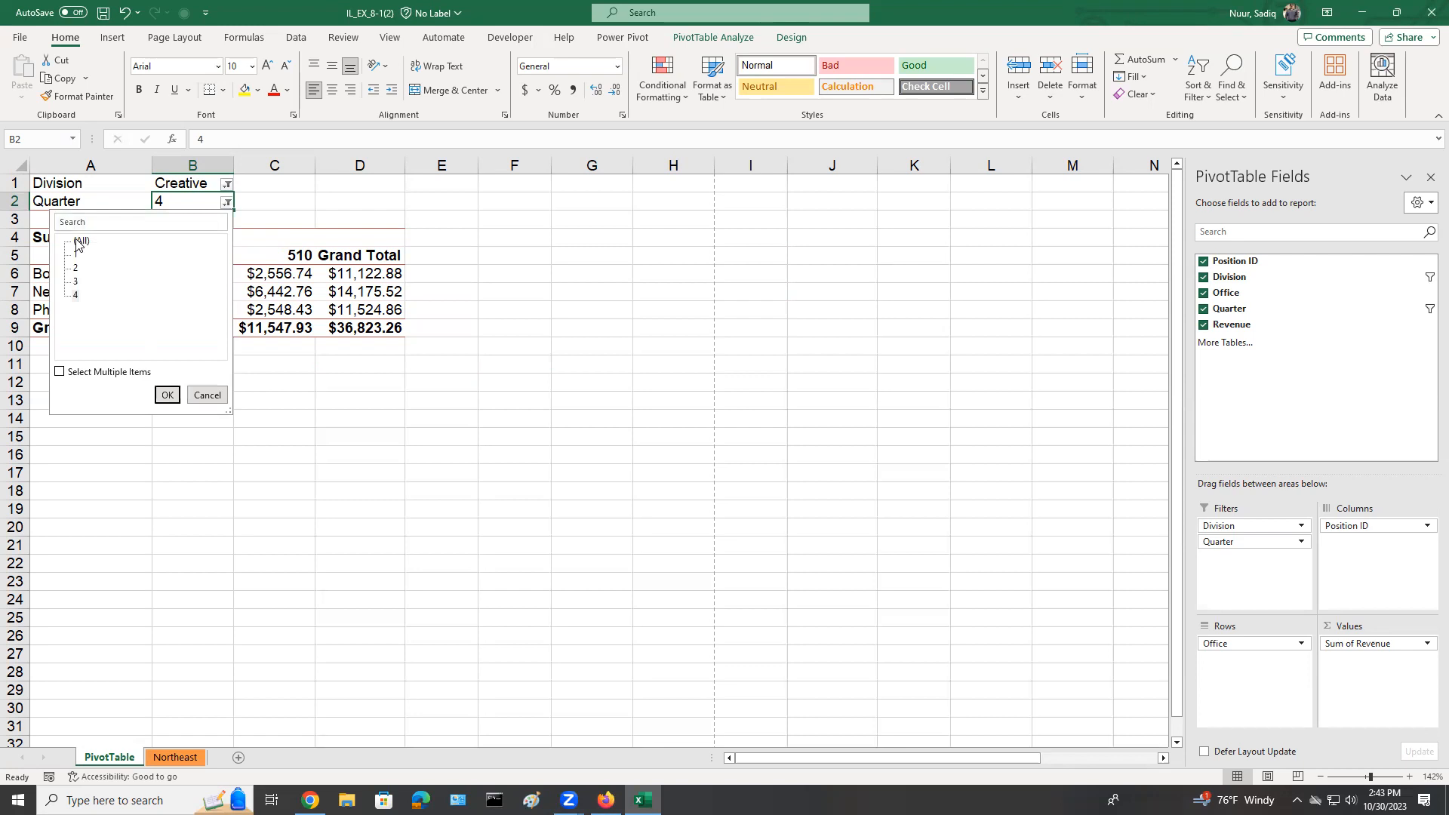
pyautogui.click(166, 395)
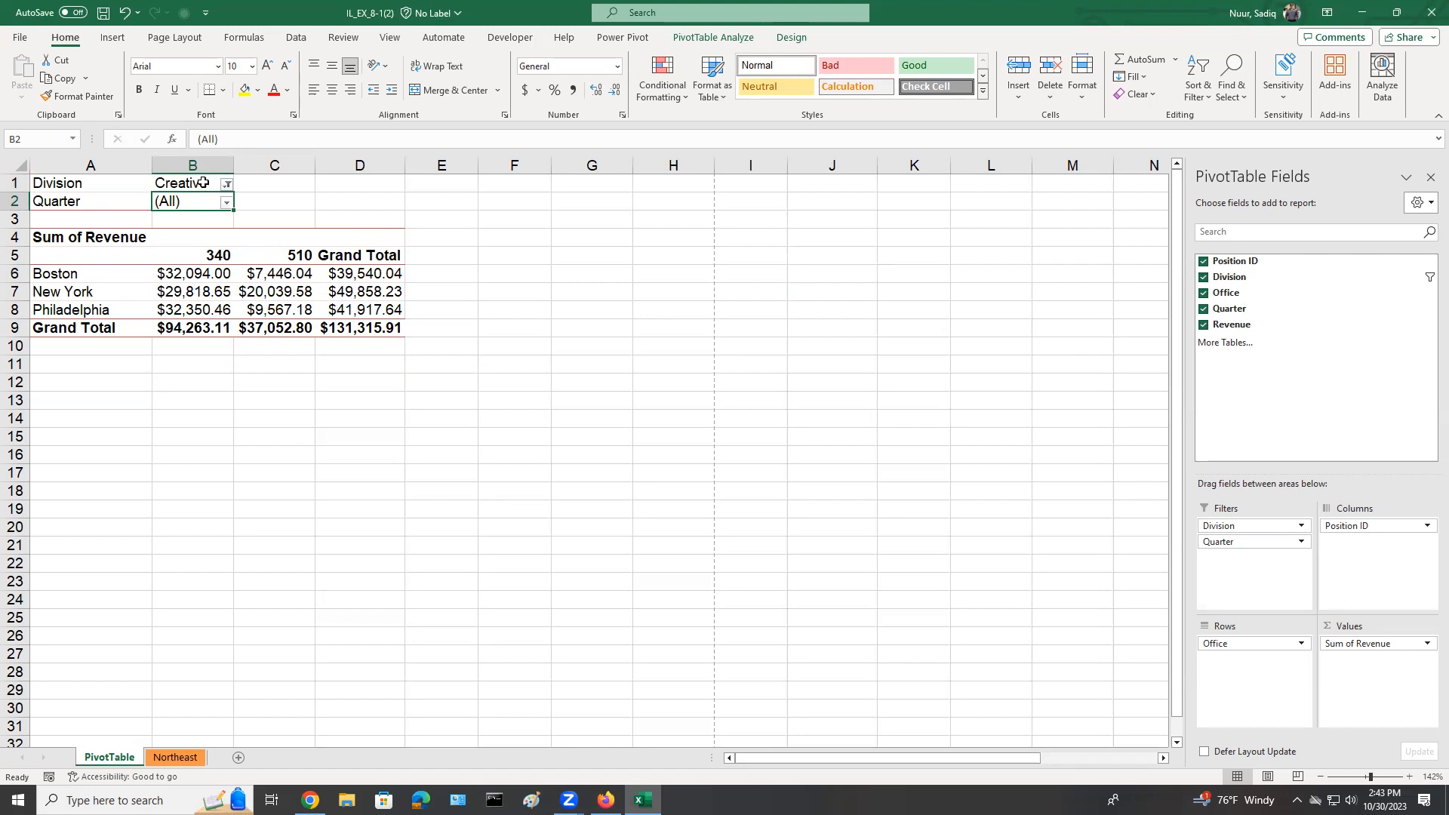
# Save the workbook under its current name.
pyautogui.moveTo(189, 292)
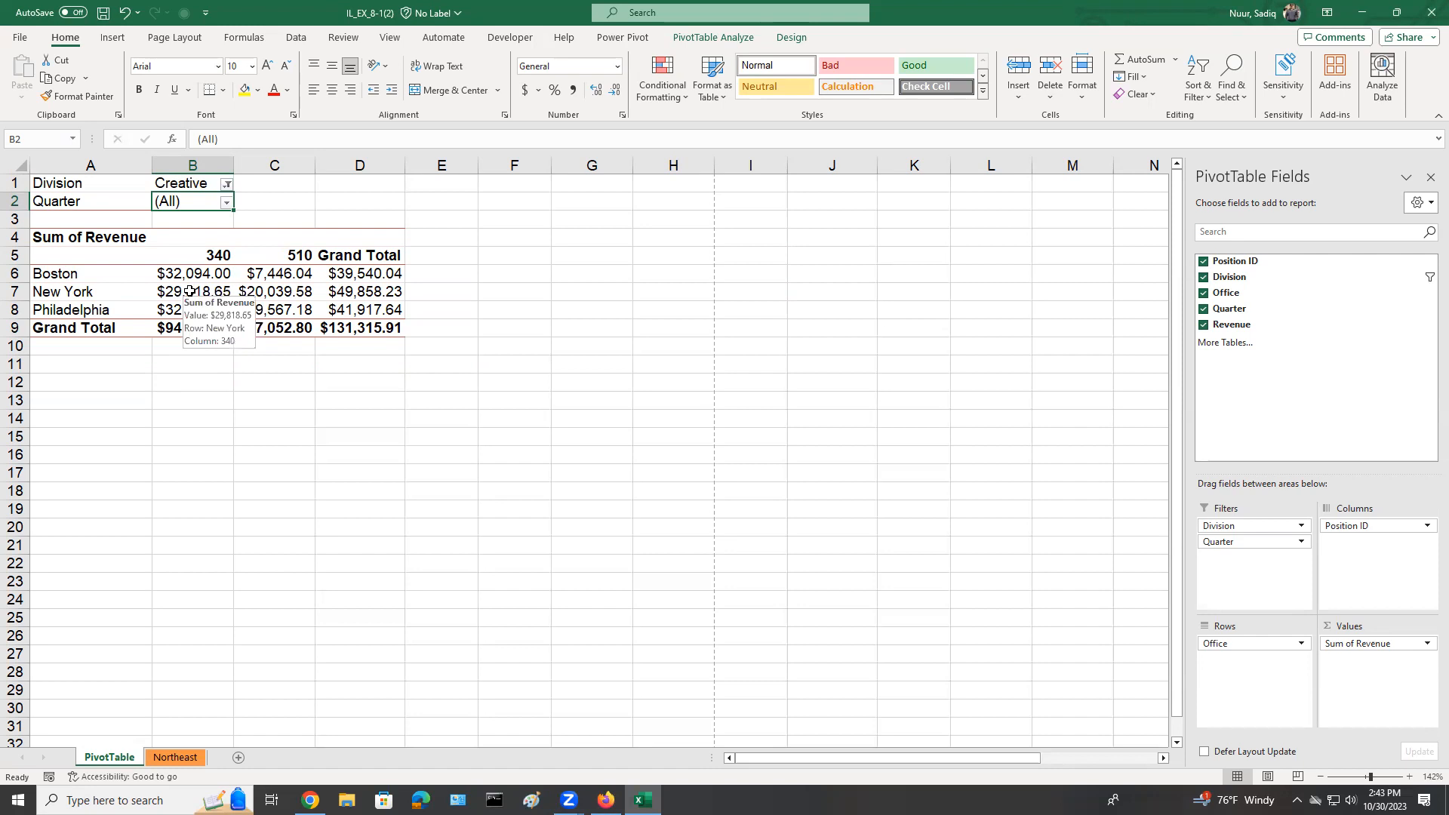
pyautogui.click(20, 39)
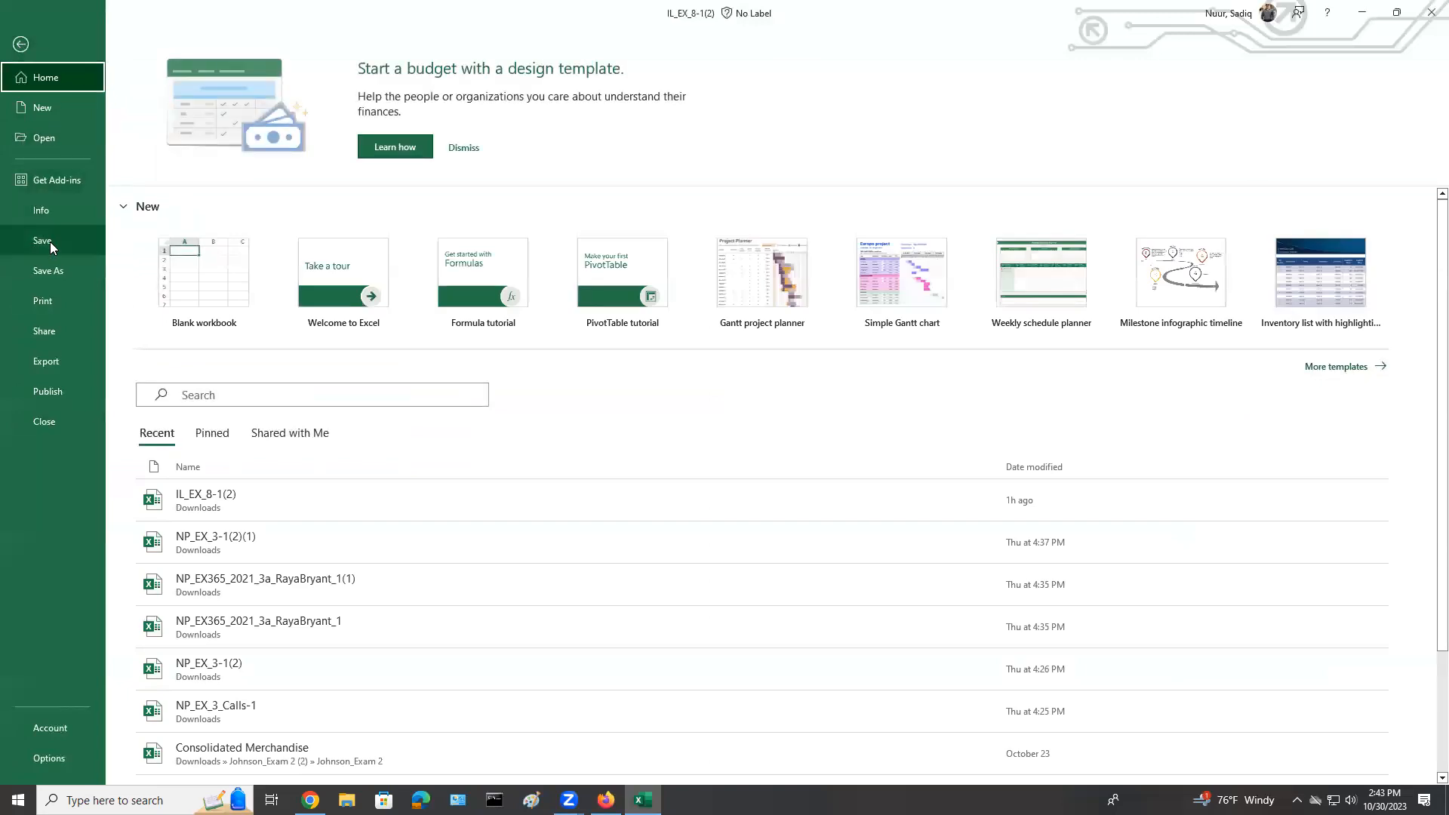
pyautogui.click(50, 240)
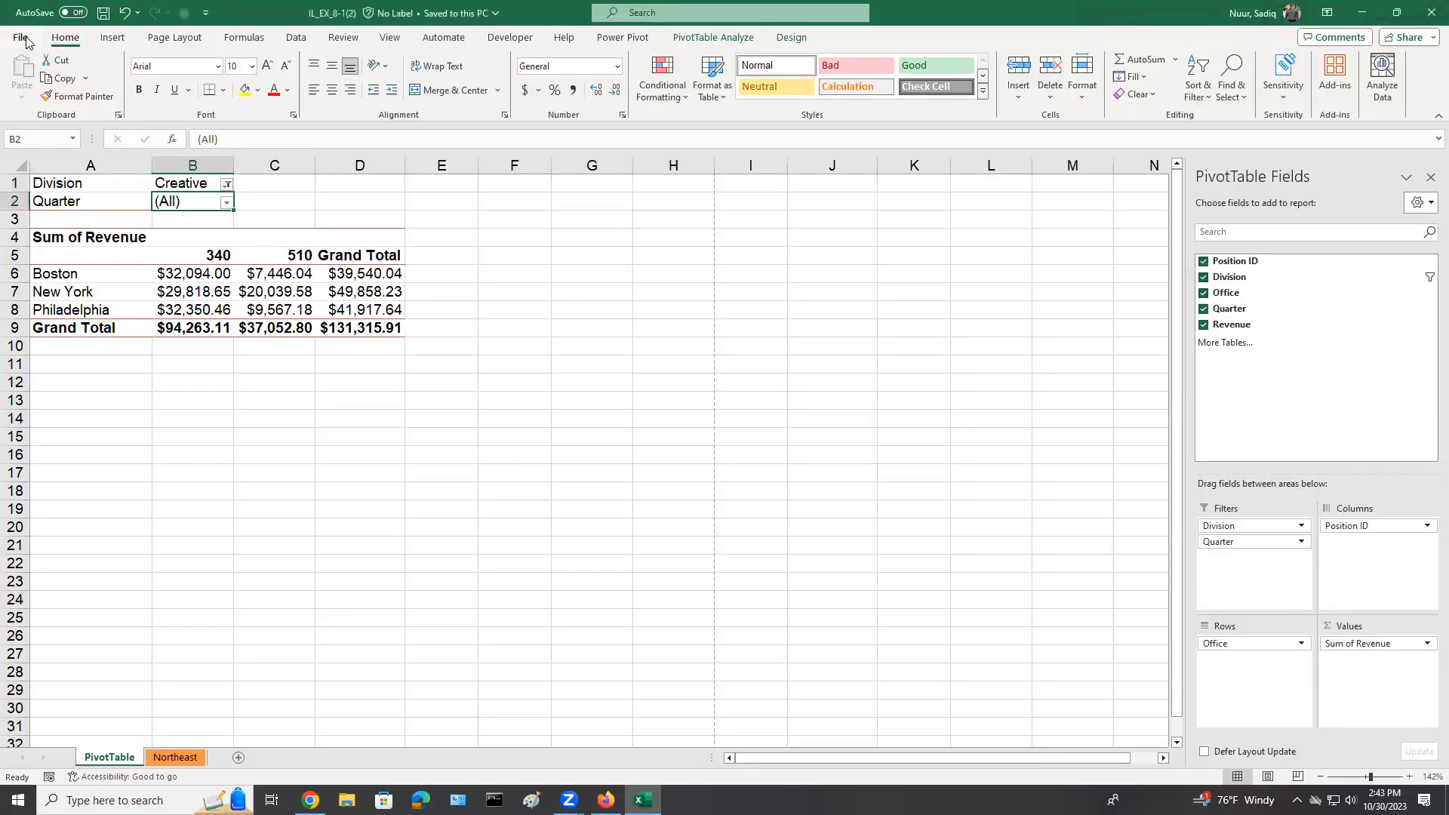
# Set the PivotTable sheet's print orientation to landscape, check the print preview and return to the worksheet.
pyautogui.click(24, 41)
pyautogui.click(51, 304)
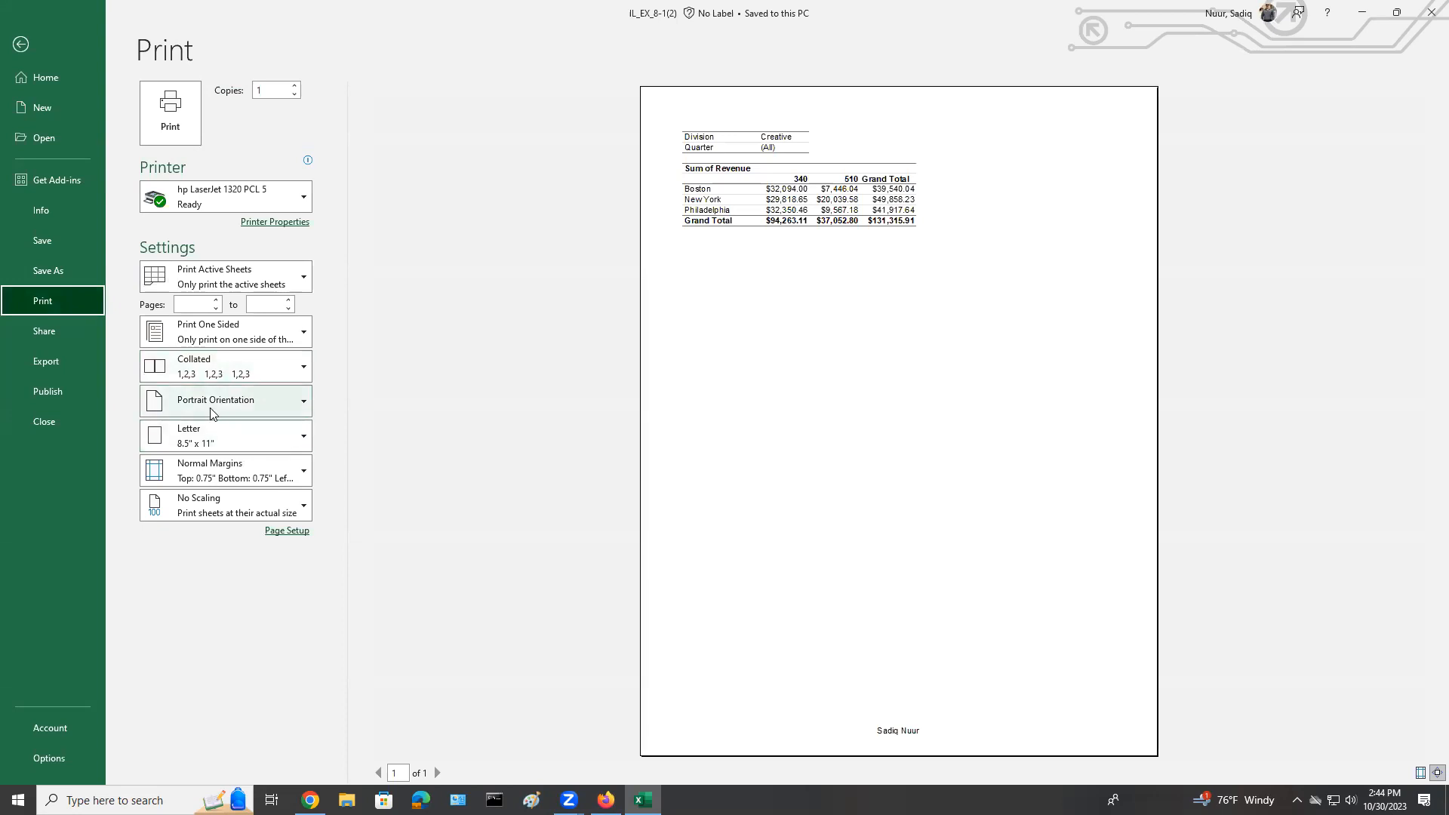
pyautogui.click(211, 411)
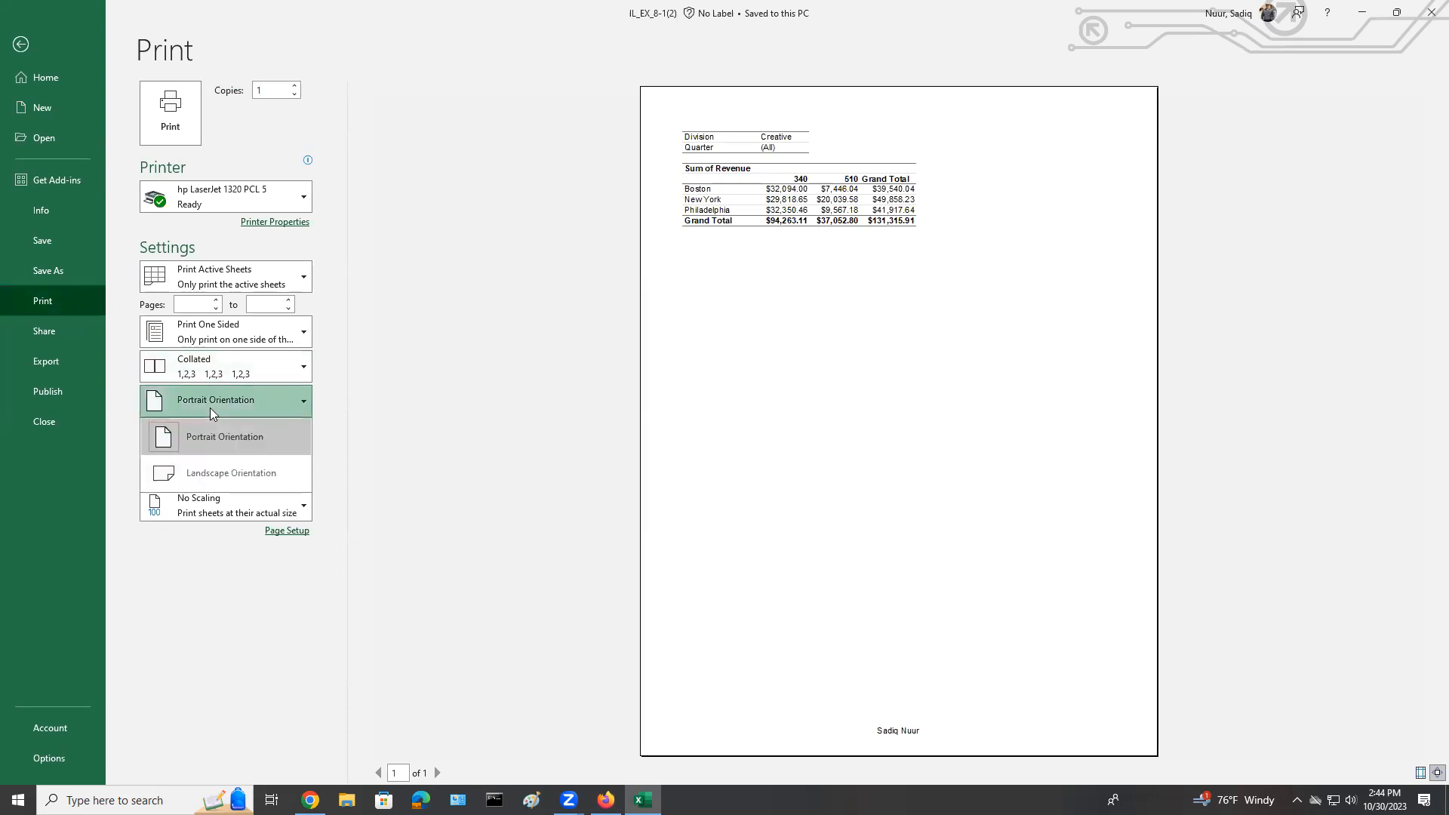
pyautogui.click(209, 474)
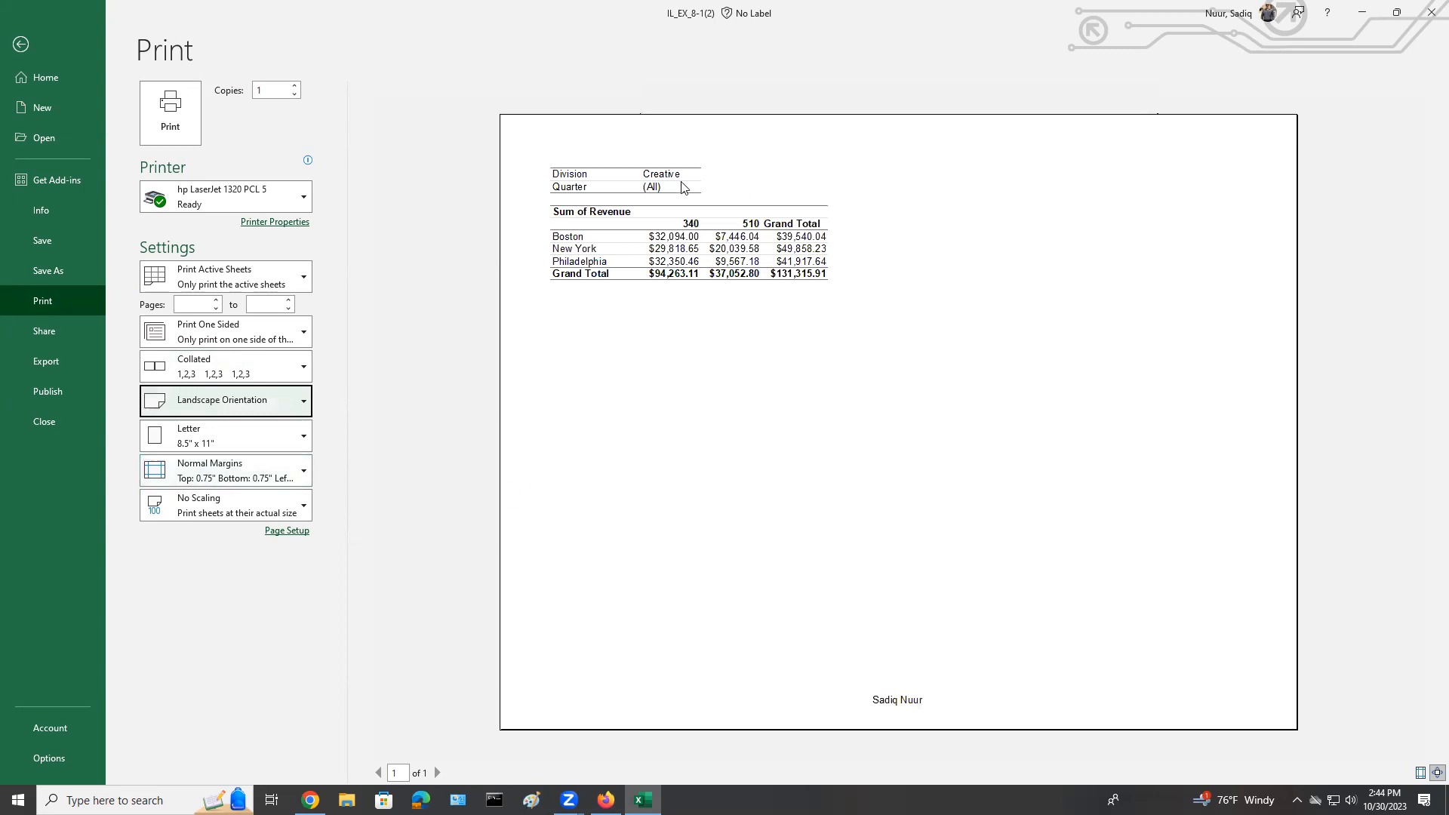
pyautogui.click(22, 45)
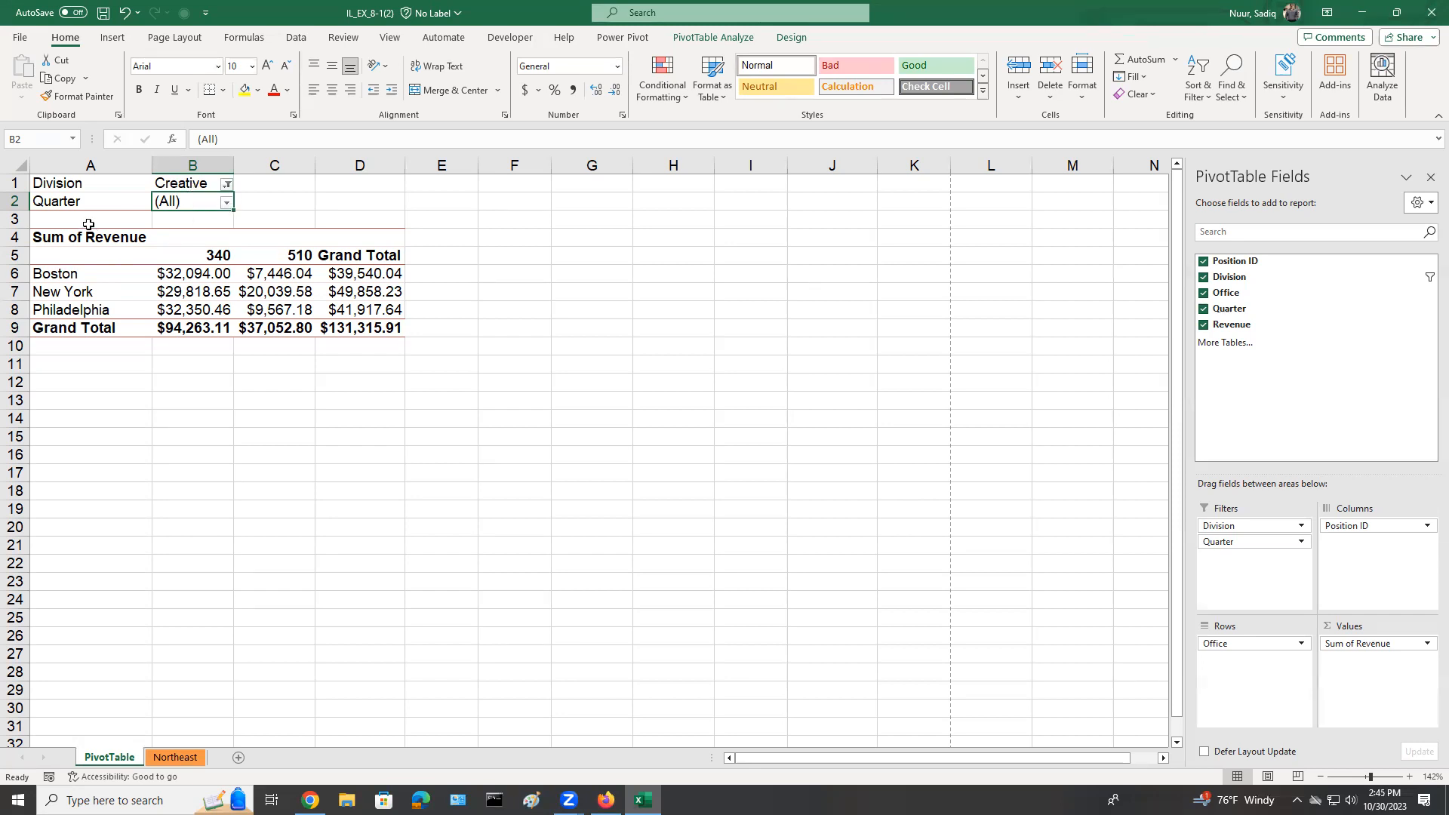
# Filter the PivotTable to quarter 4 with the Quarter report filter in B2.
pyautogui.click(226, 202)
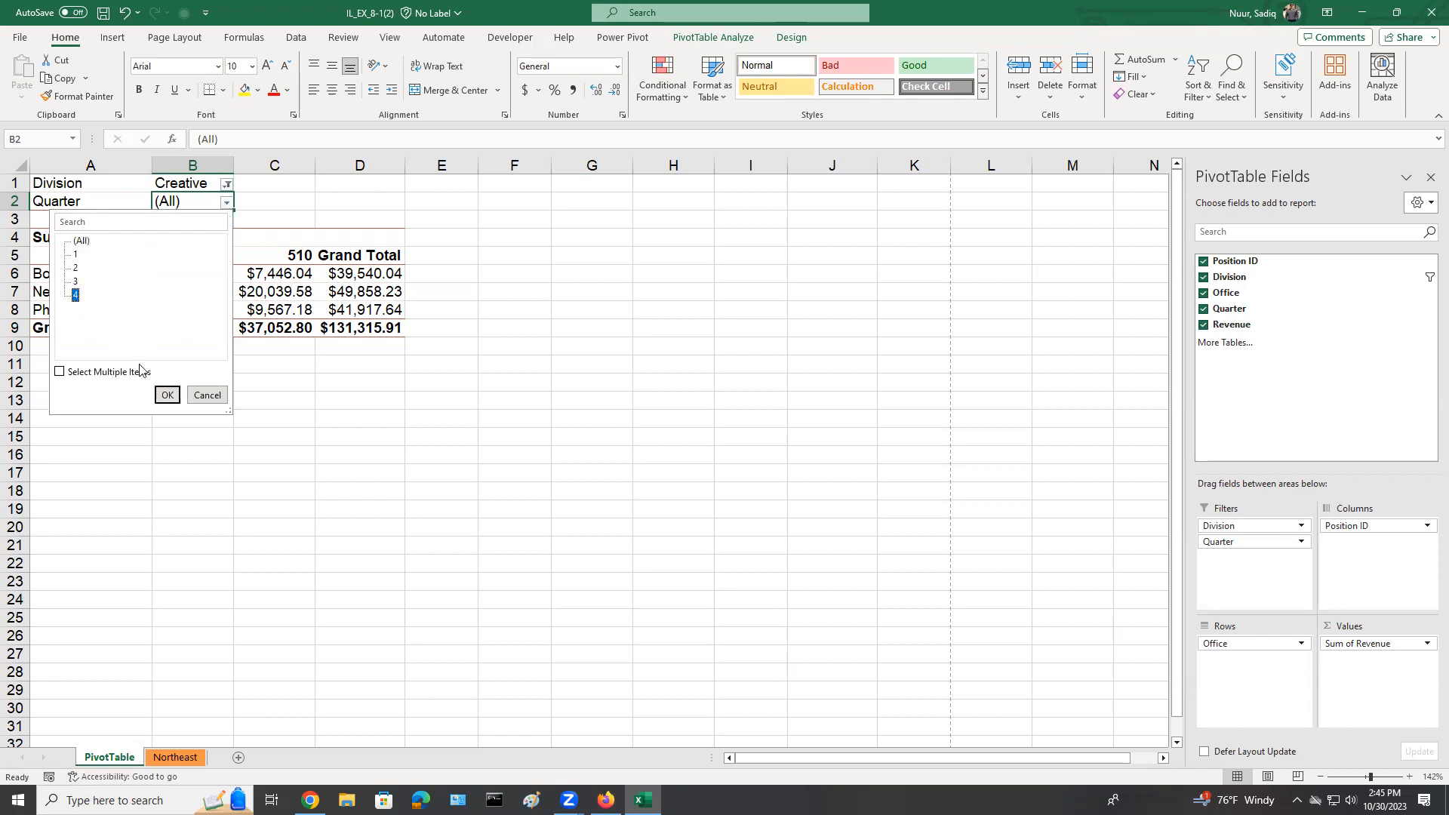
pyautogui.click(166, 395)
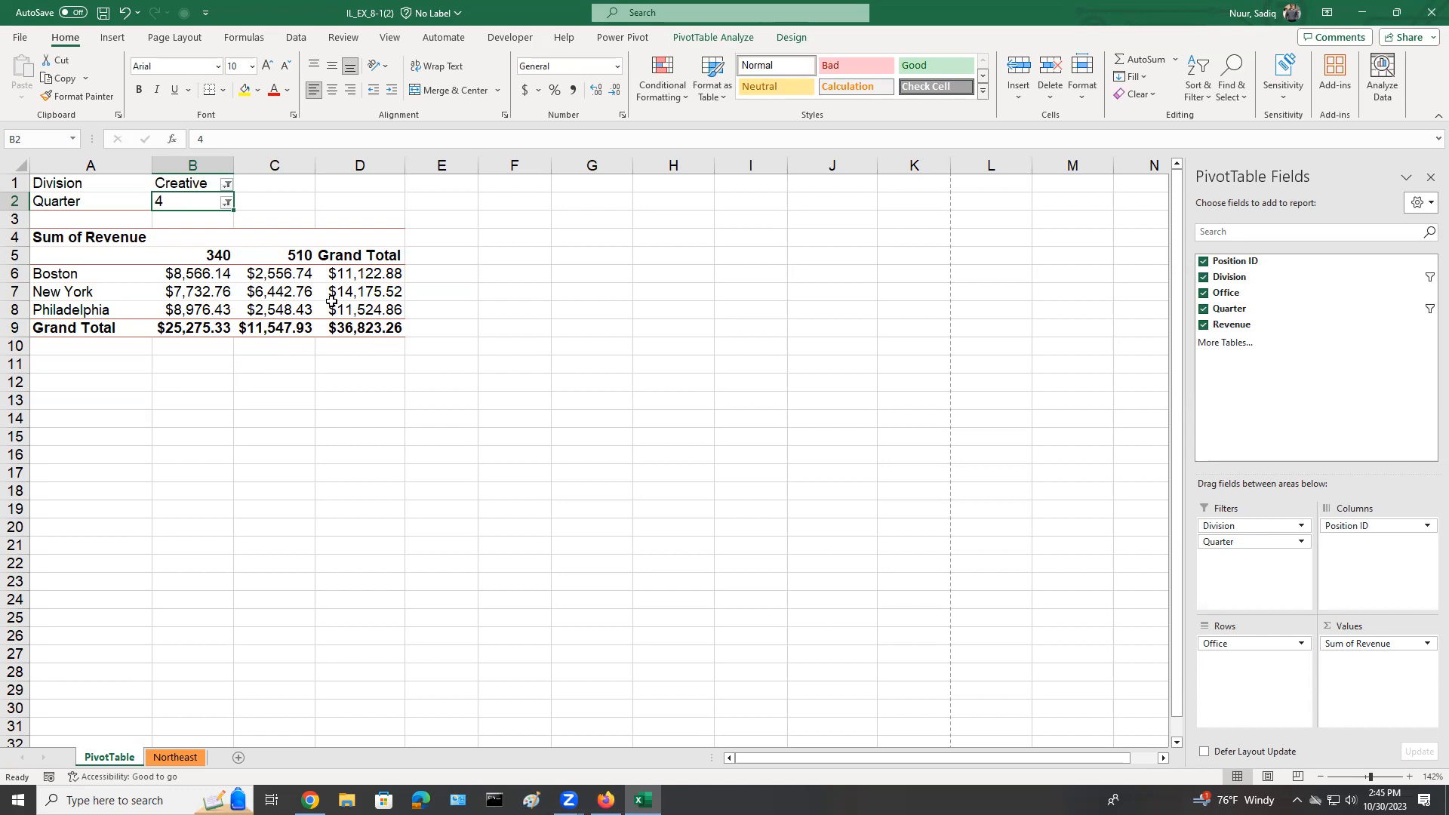
pyautogui.moveTo(331, 301)
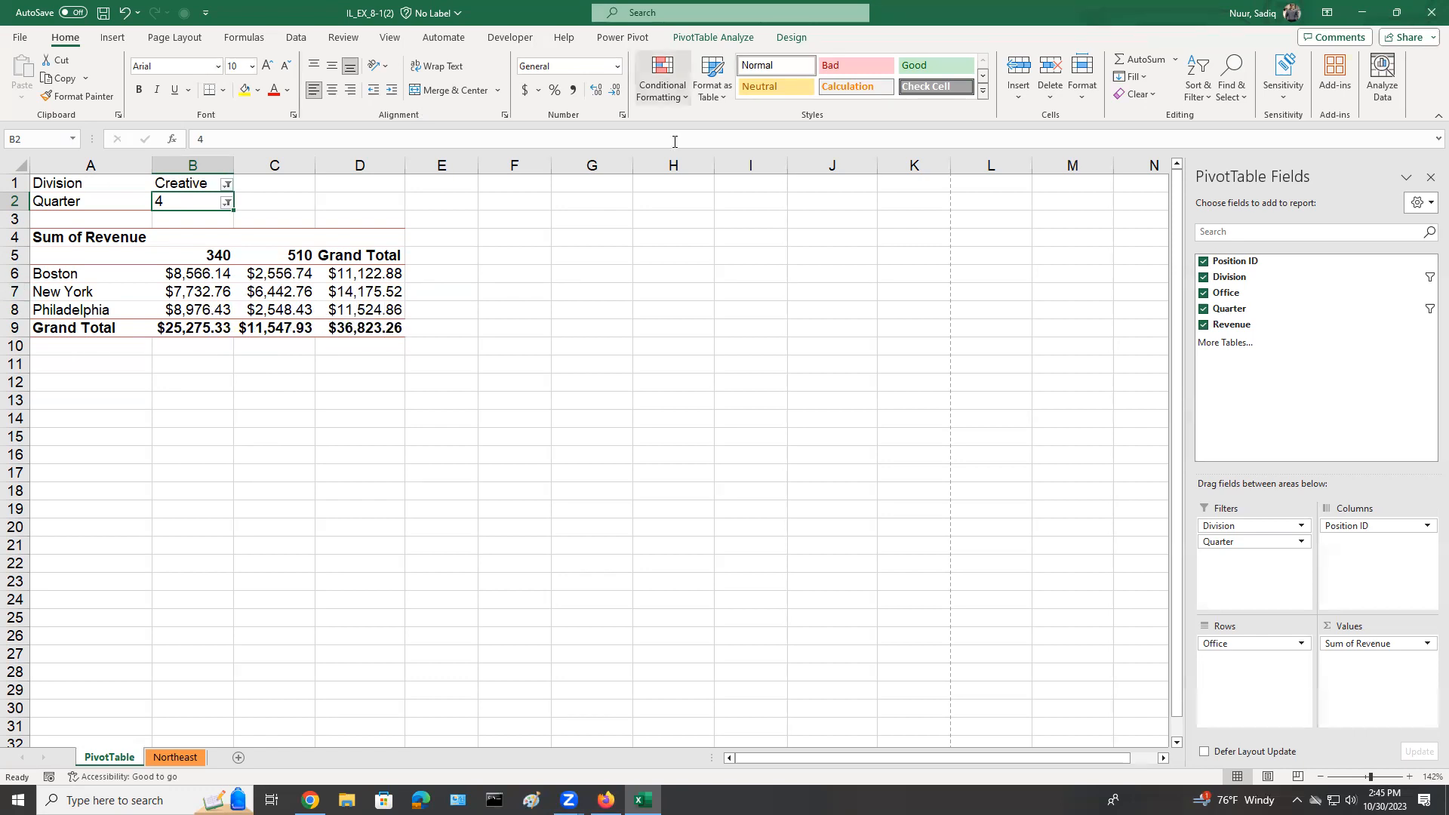
pyautogui.moveTo(96, 276)
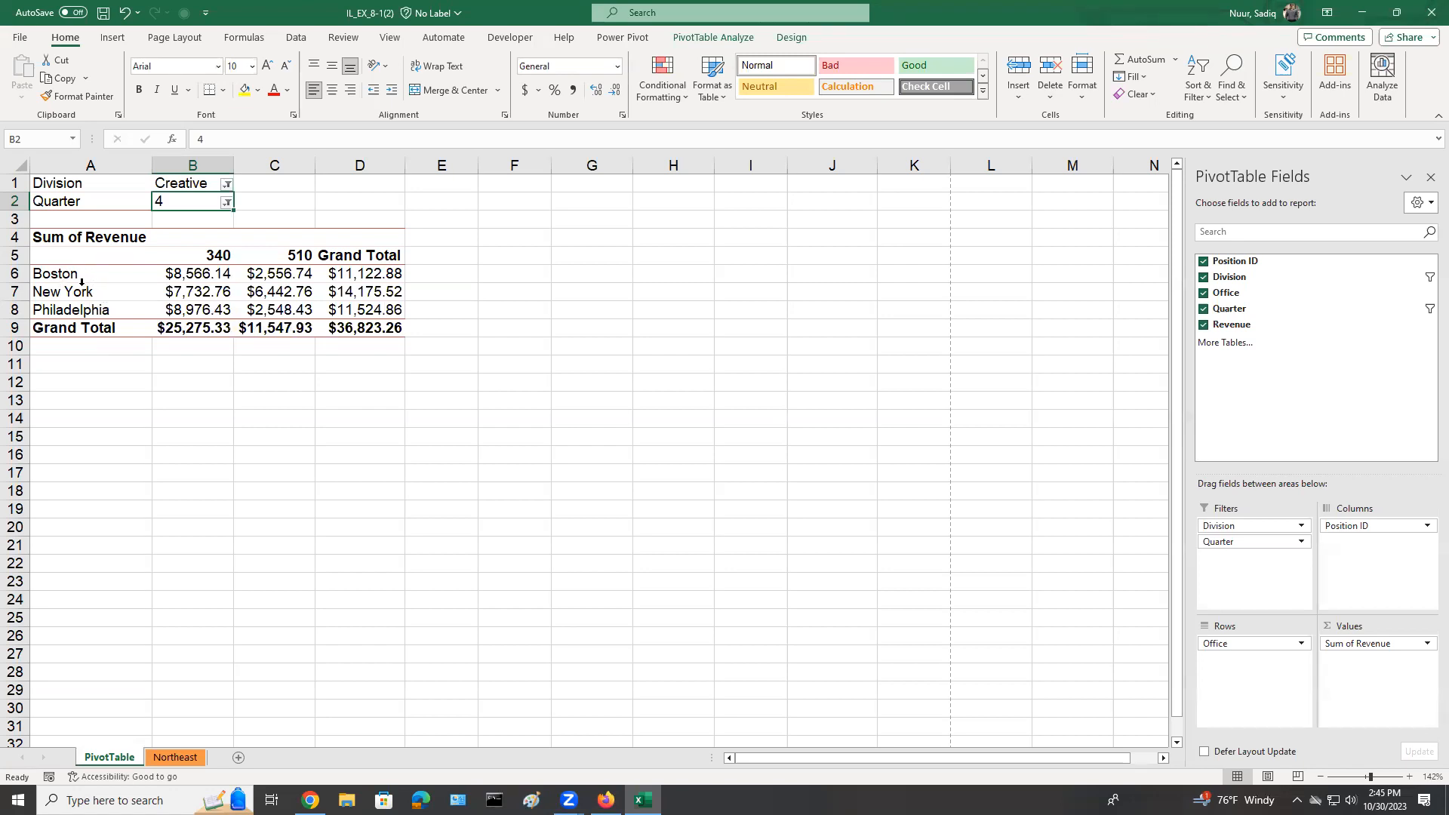
# Insert a clustered column PivotChart from the PivotTable and move it just below the PivotTable, starting around row 10.
pyautogui.click(195, 273)
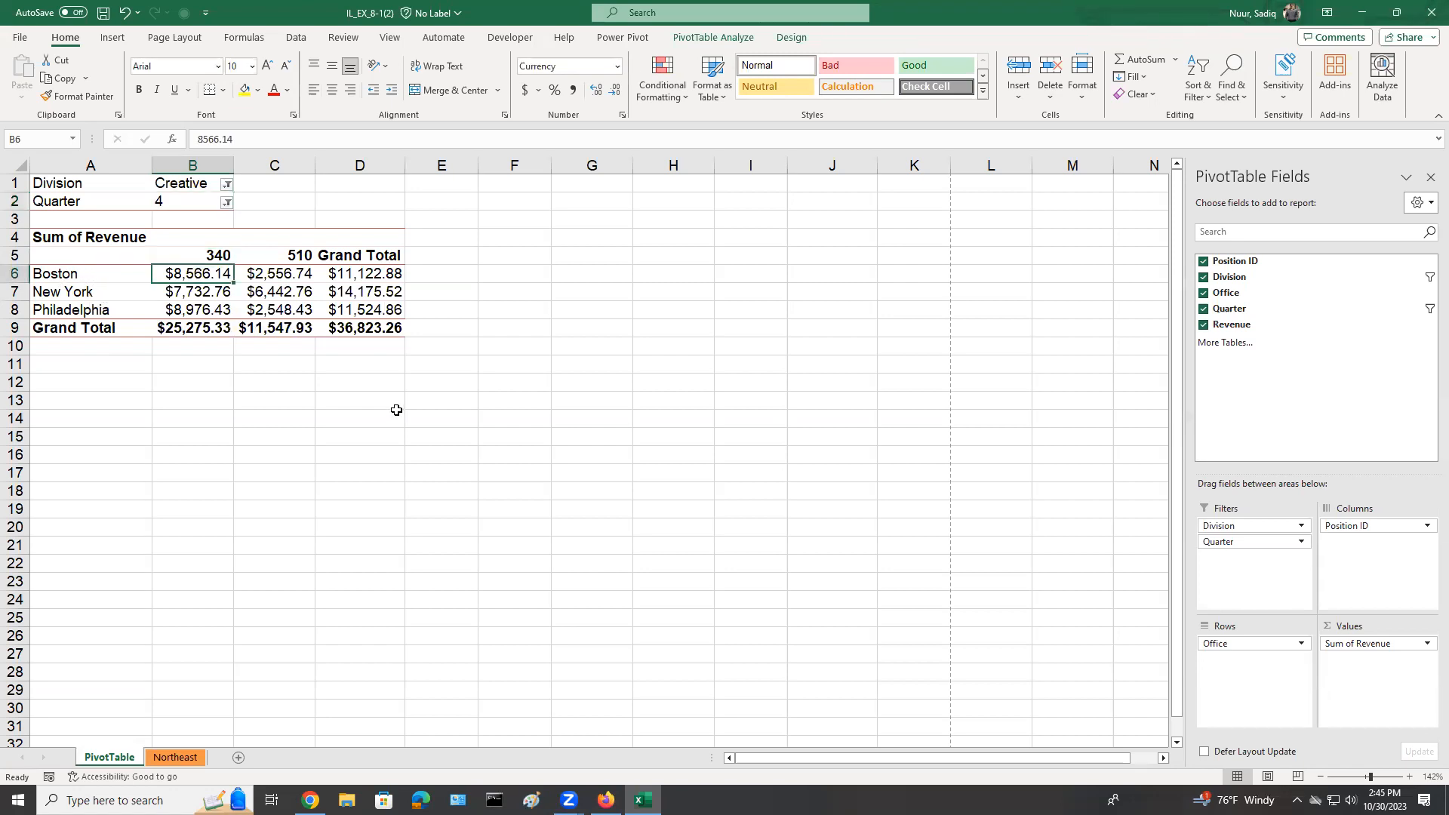
pyautogui.click(723, 39)
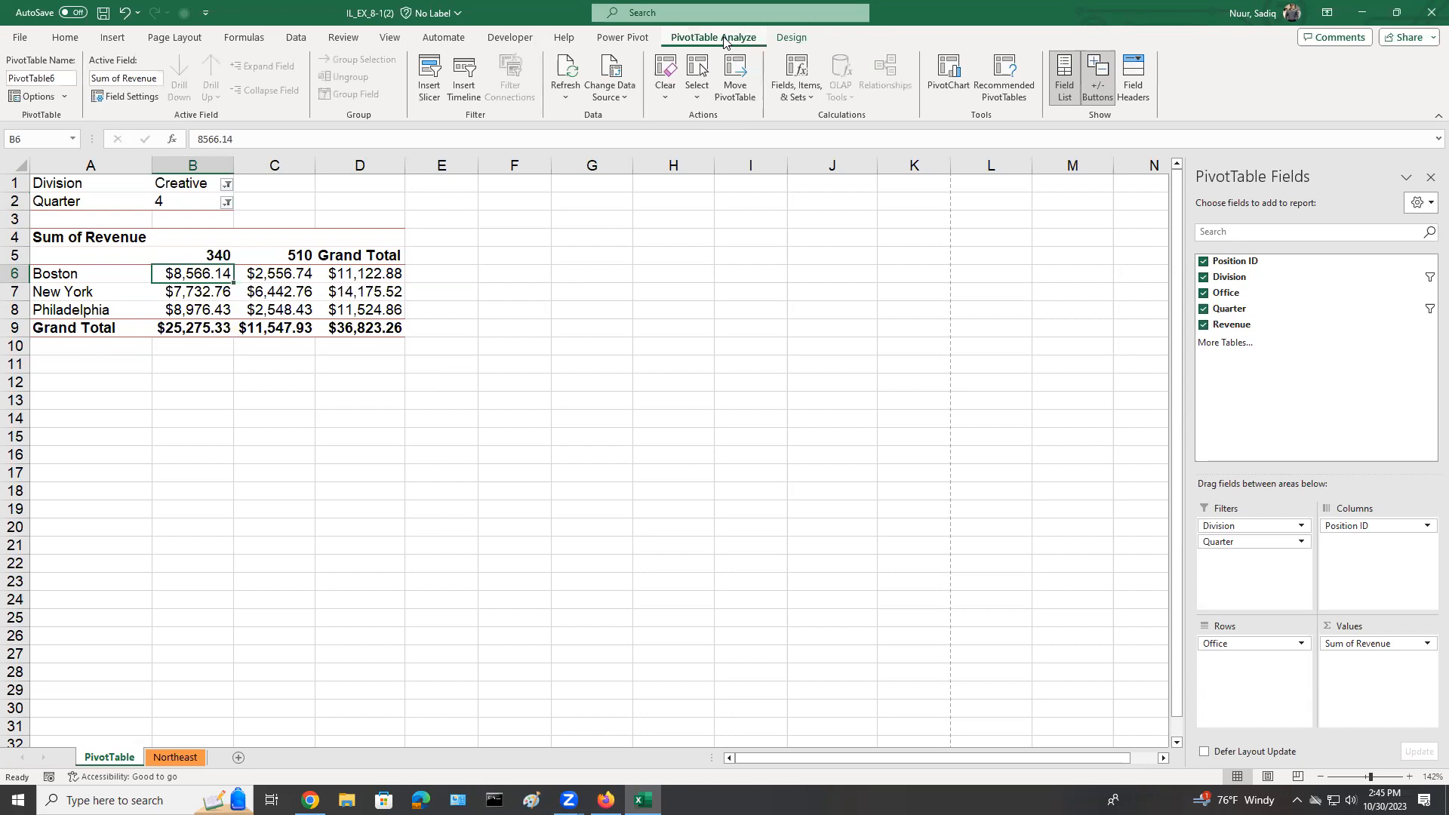
pyautogui.click(944, 69)
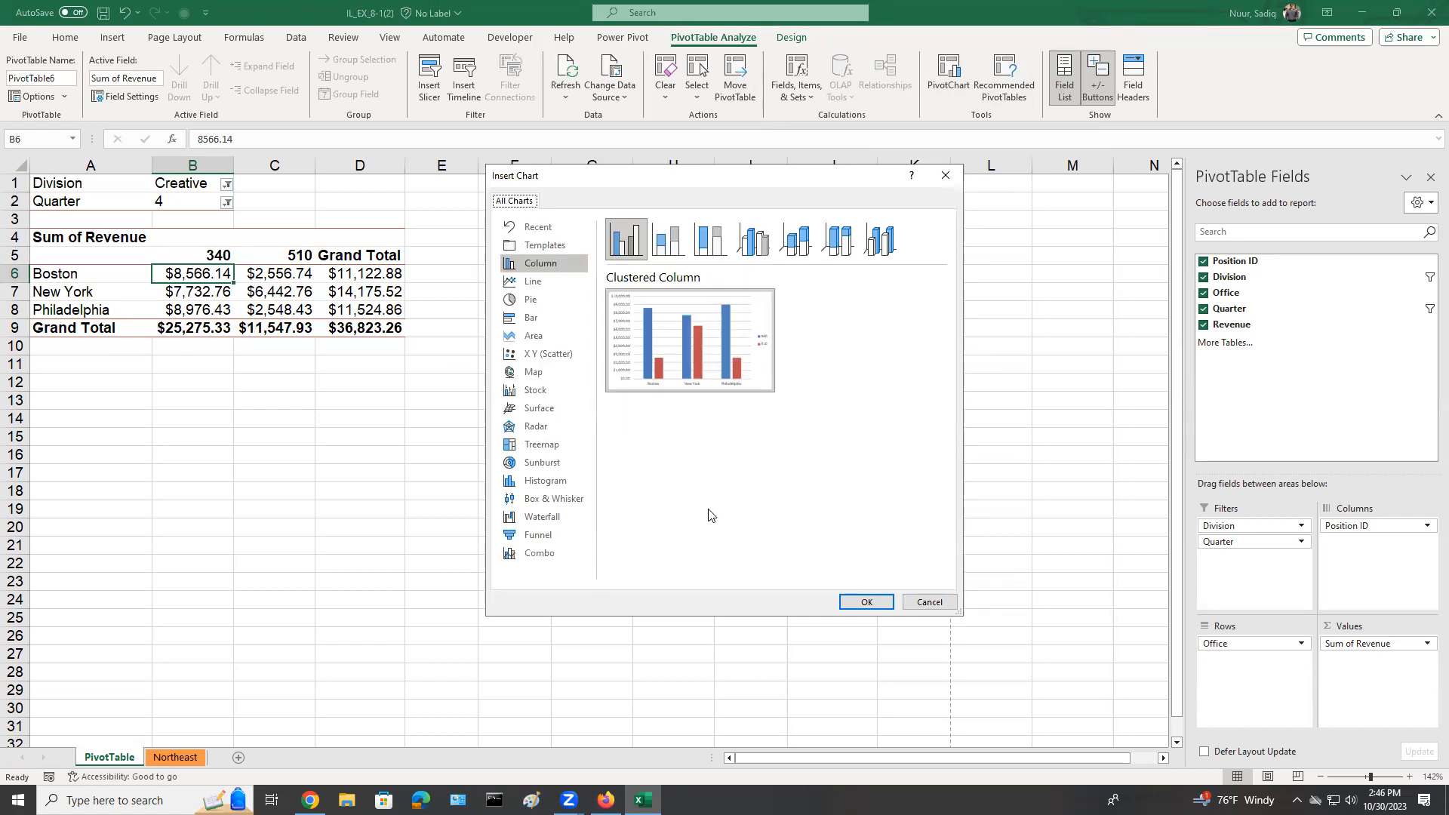
pyautogui.click(863, 602)
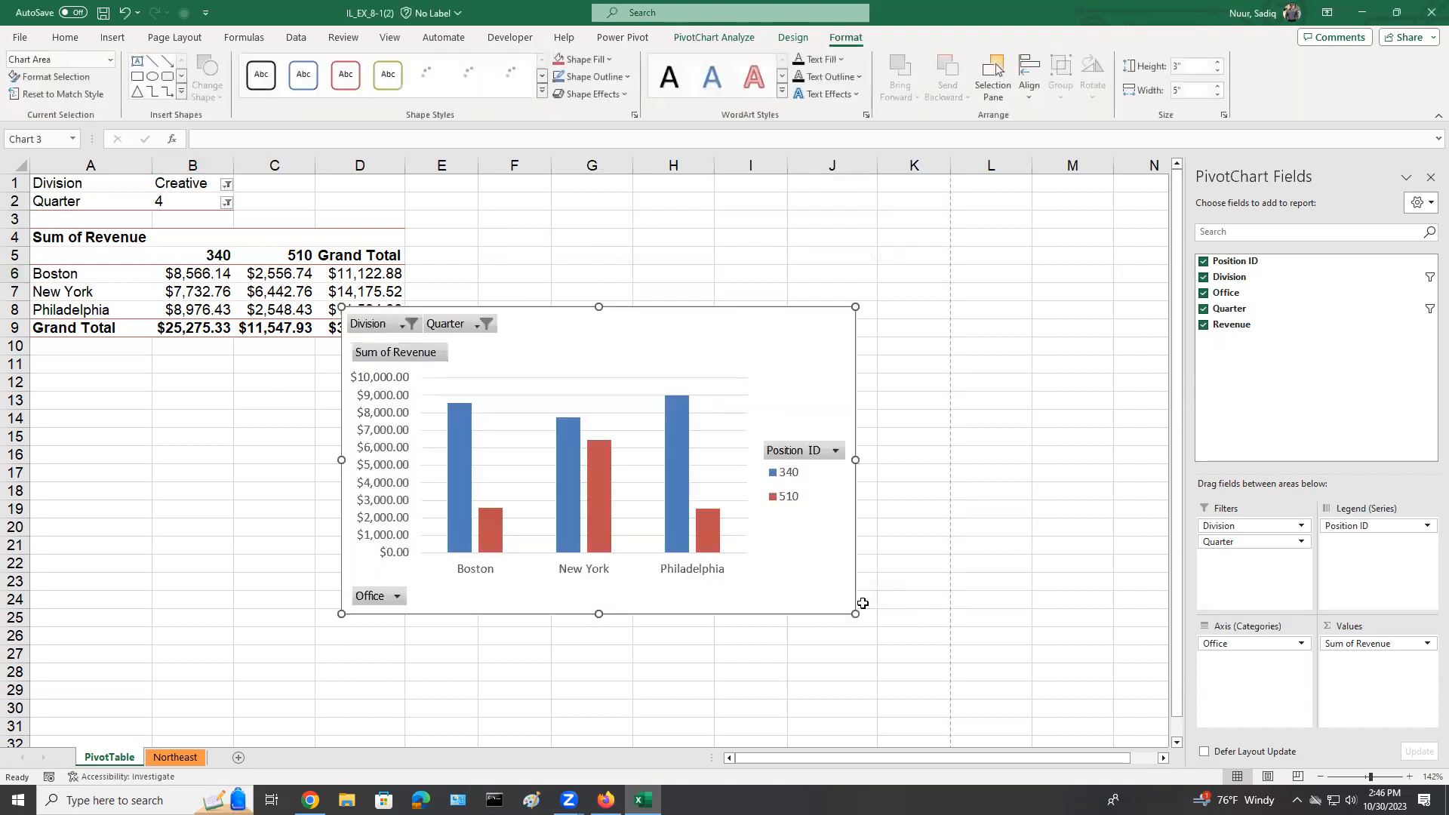
pyautogui.moveTo(793, 340)
pyautogui.mouseDown()
pyautogui.moveTo(822, 337)
pyautogui.moveTo(776, 359)
pyautogui.mouseUp()
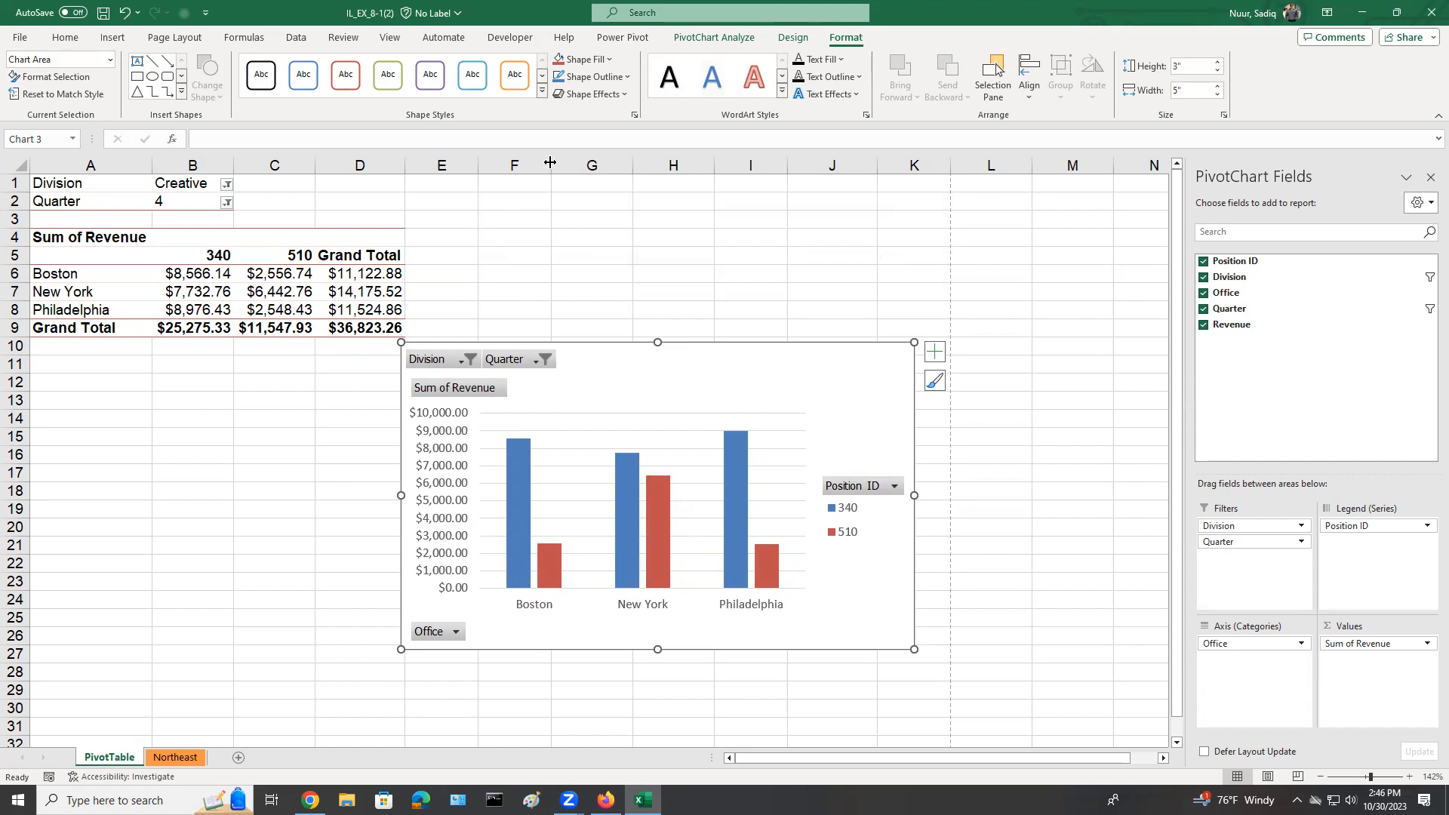
# Insert an Office slicer for the PivotChart and place it directly beside the chart, around columns L to N.
pyautogui.click(715, 38)
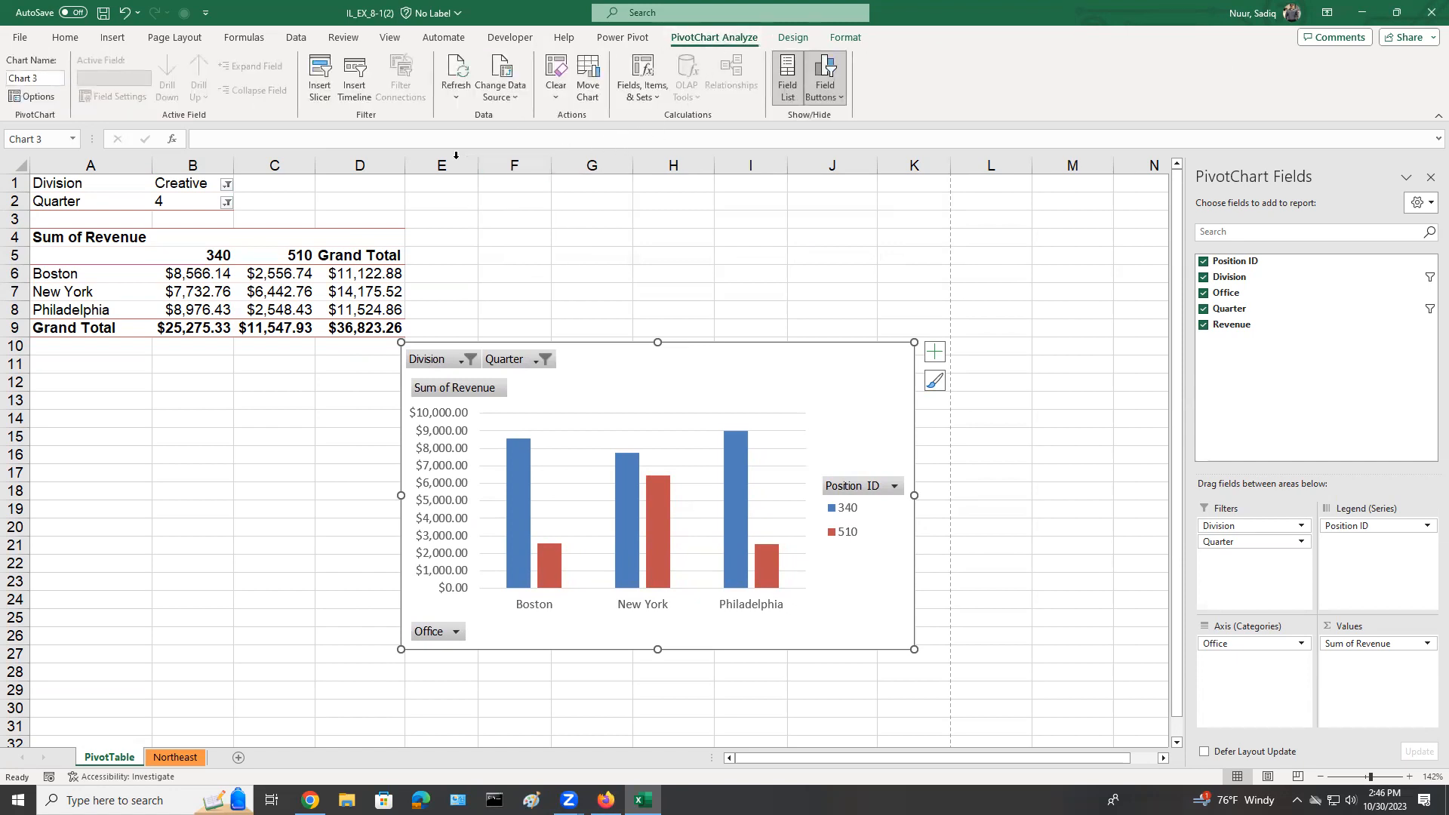
pyautogui.click(317, 73)
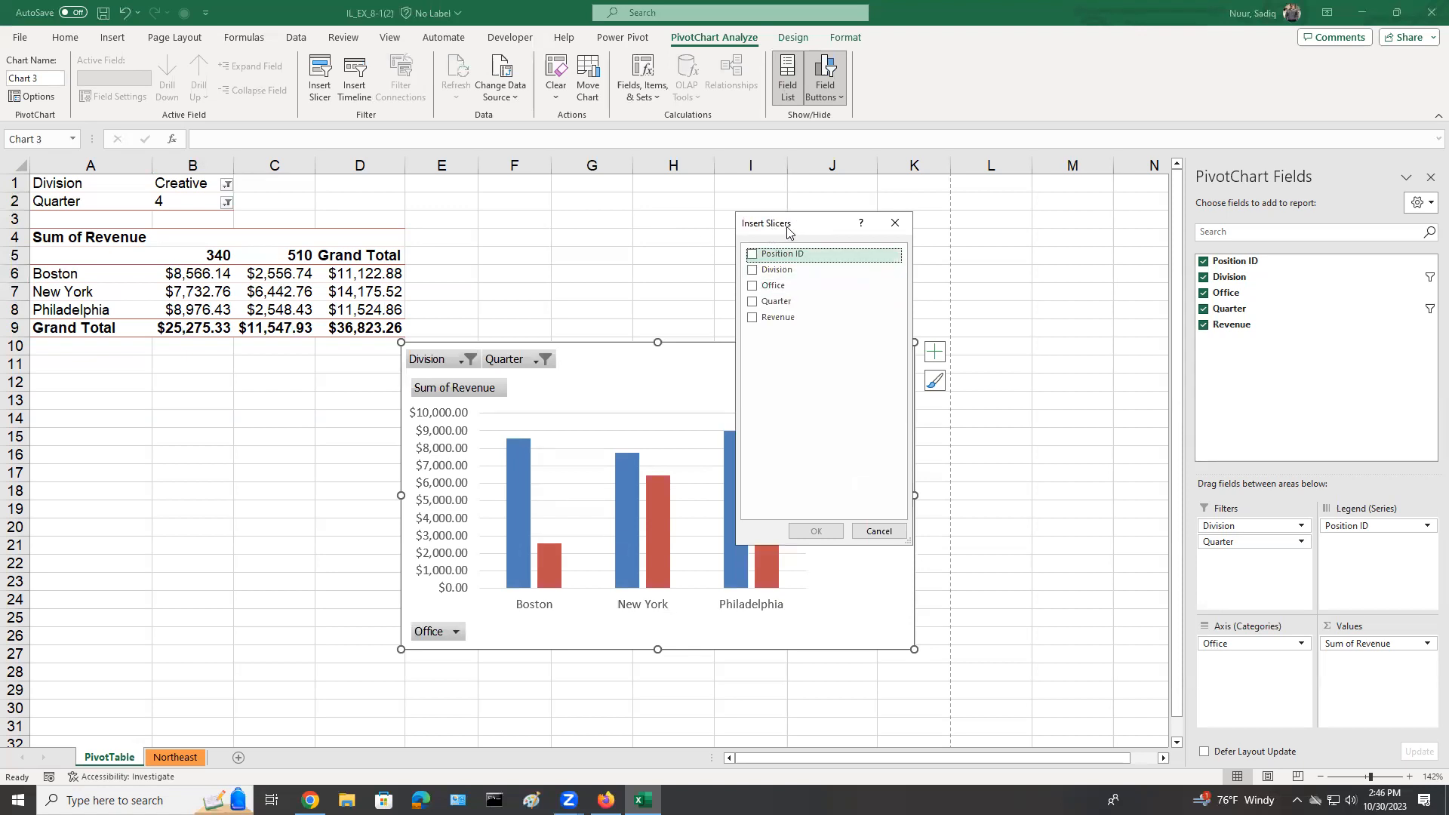
pyautogui.click(753, 286)
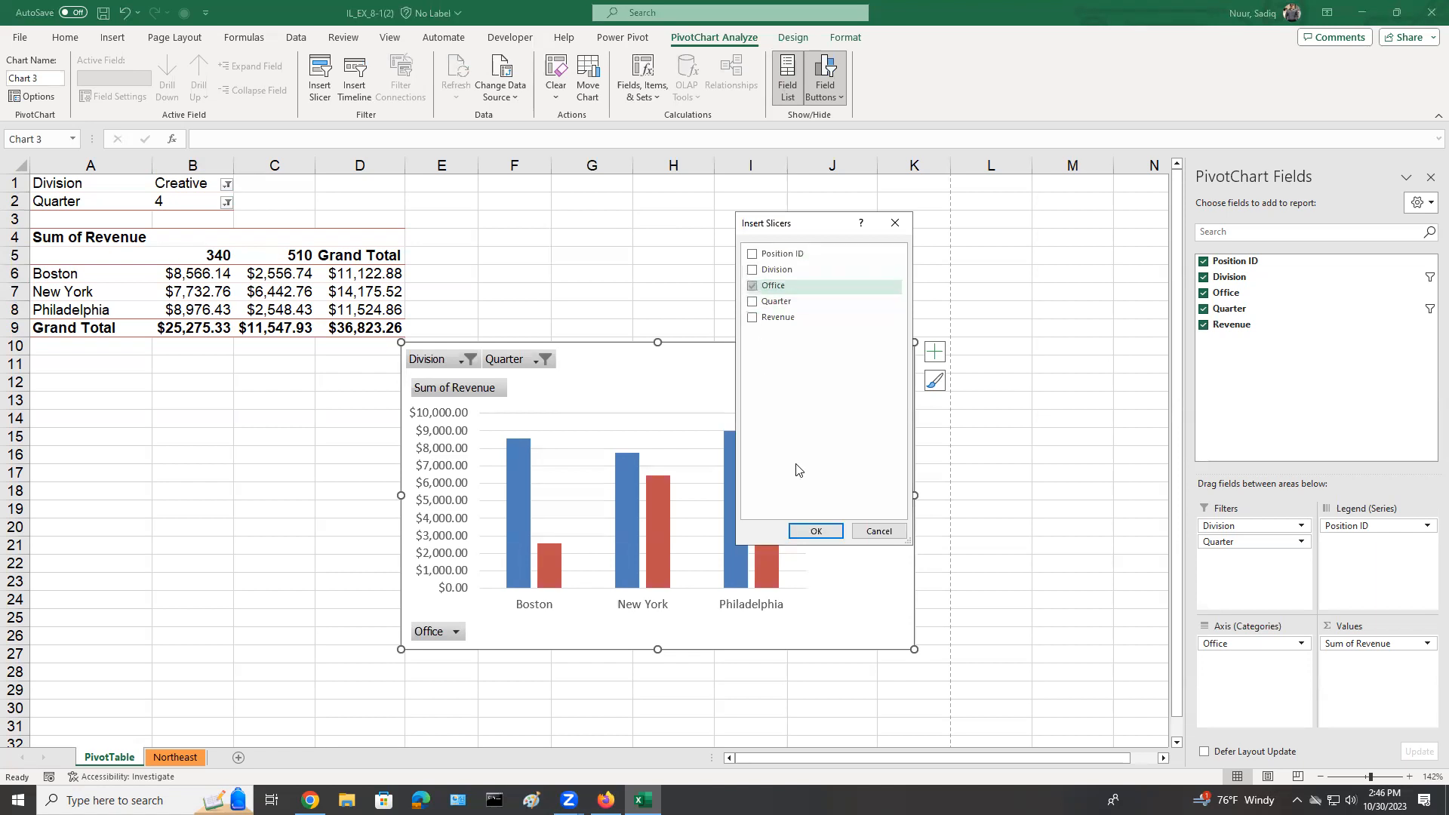
pyautogui.click(817, 531)
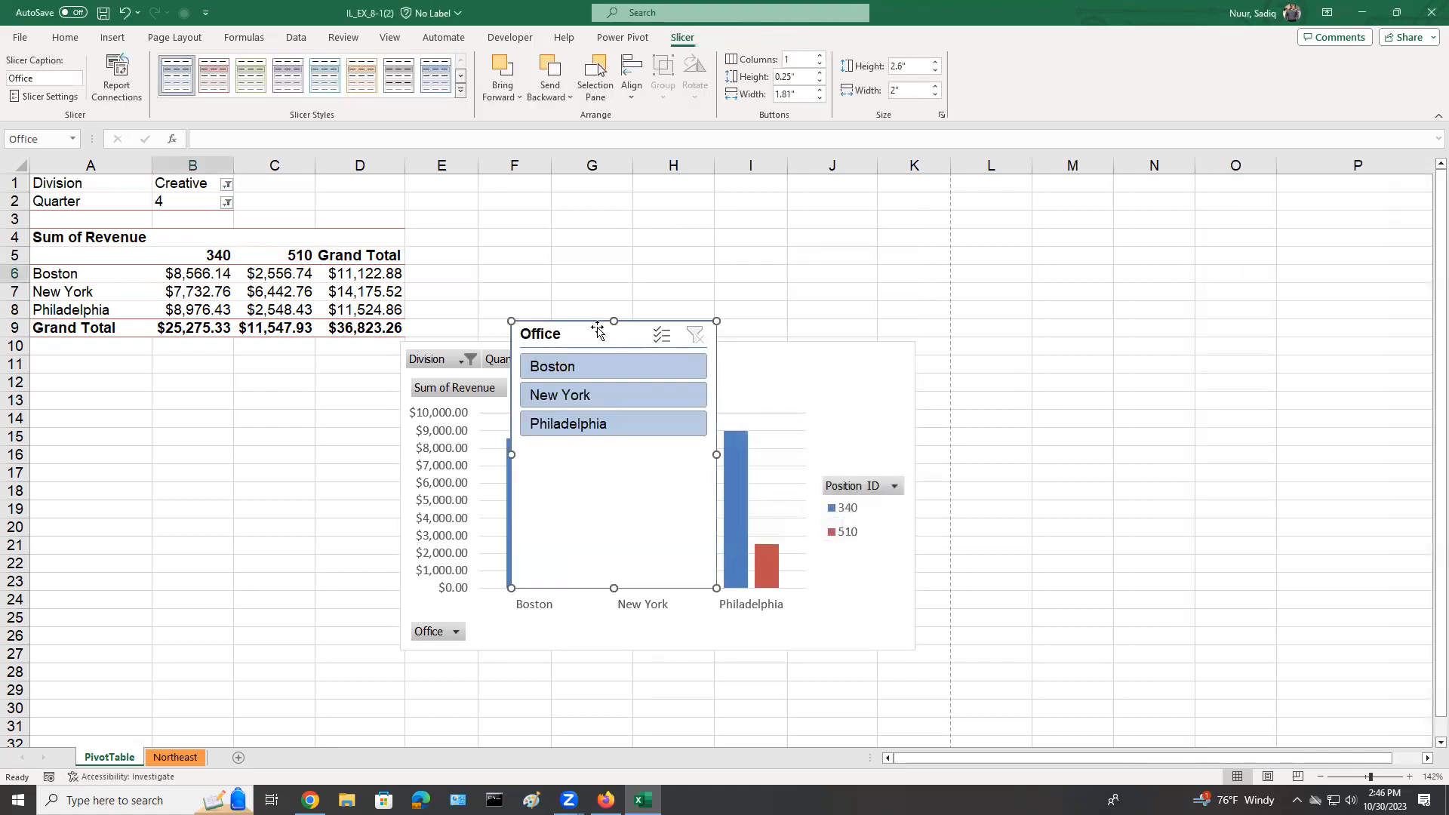
pyautogui.moveTo(600, 332); pyautogui.dragTo(1016, 356)
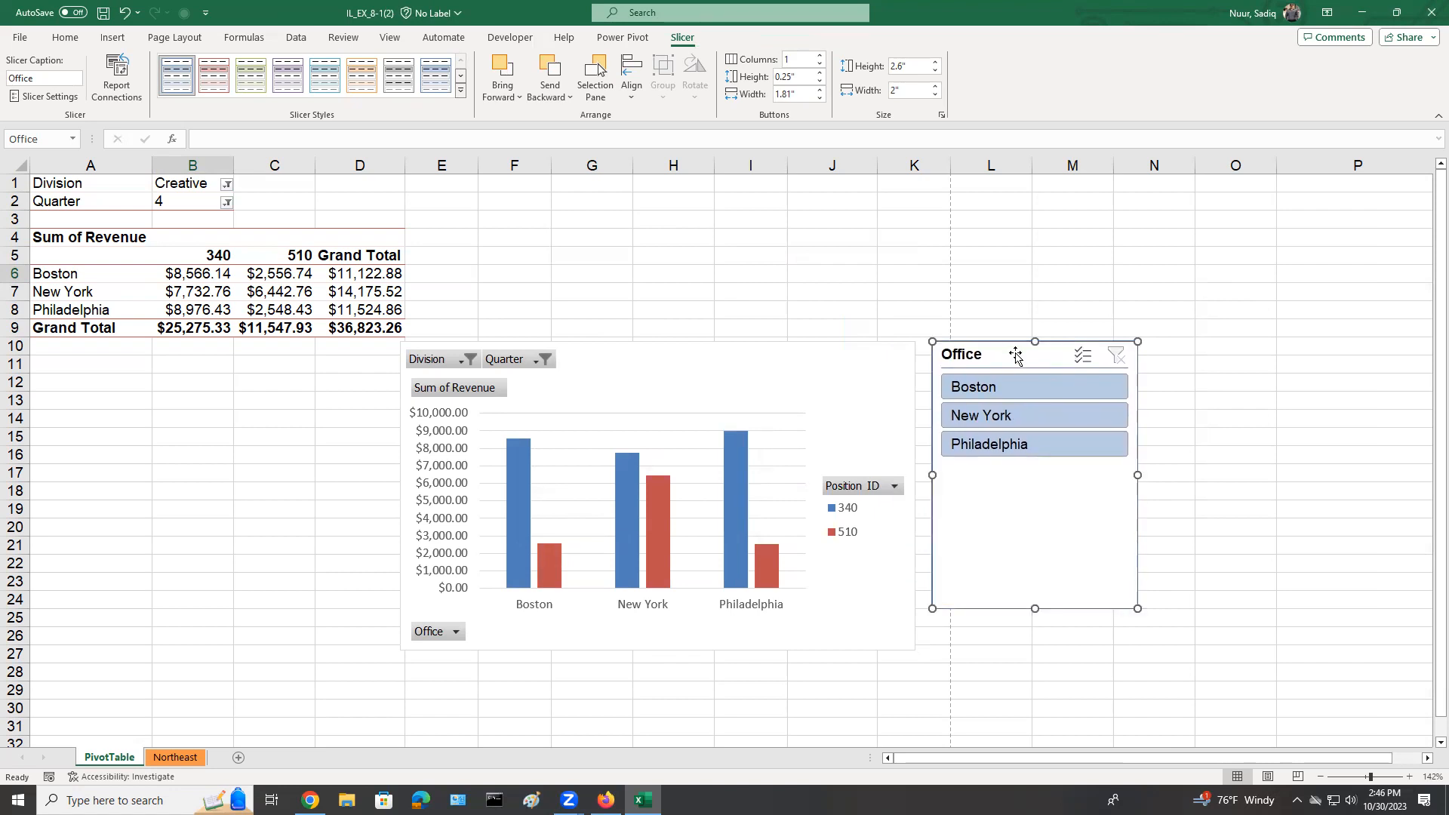
# Filter the PivotTable and PivotChart with the Office slicer by New York, Boston and Philadelphia in turn, ending on Boston.
pyautogui.click(974, 417)
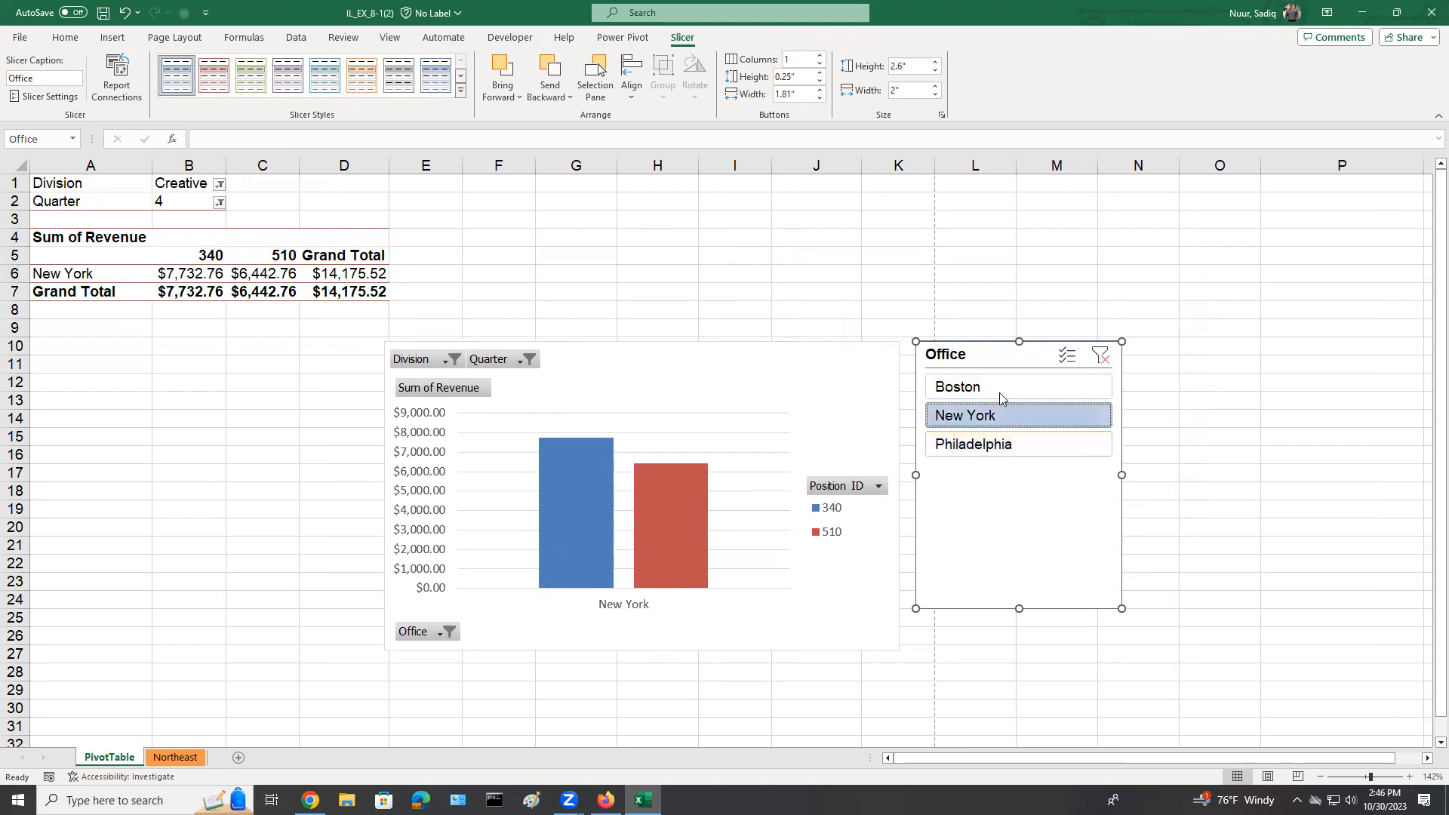
pyautogui.click(969, 388)
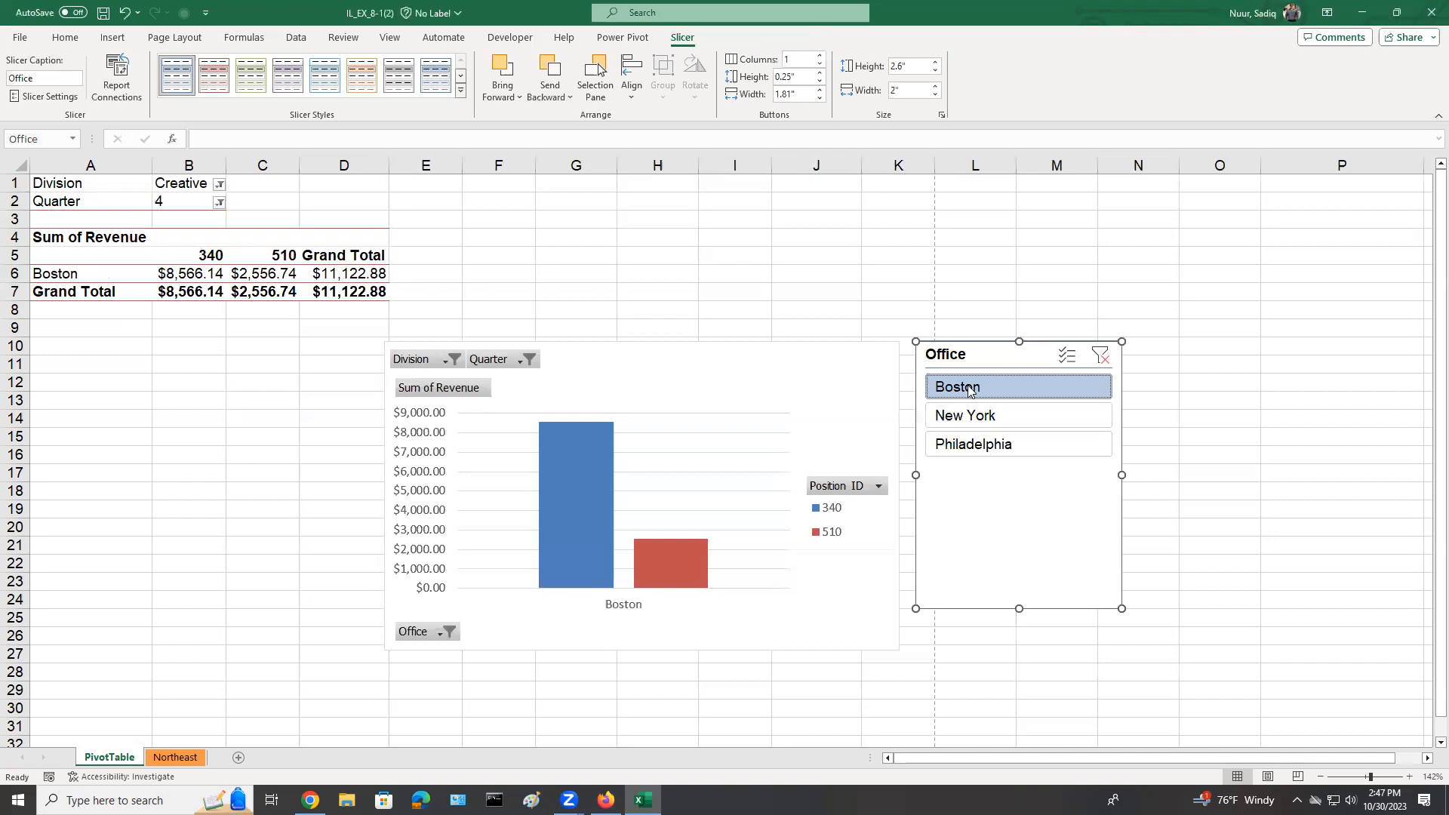
pyautogui.click(970, 448)
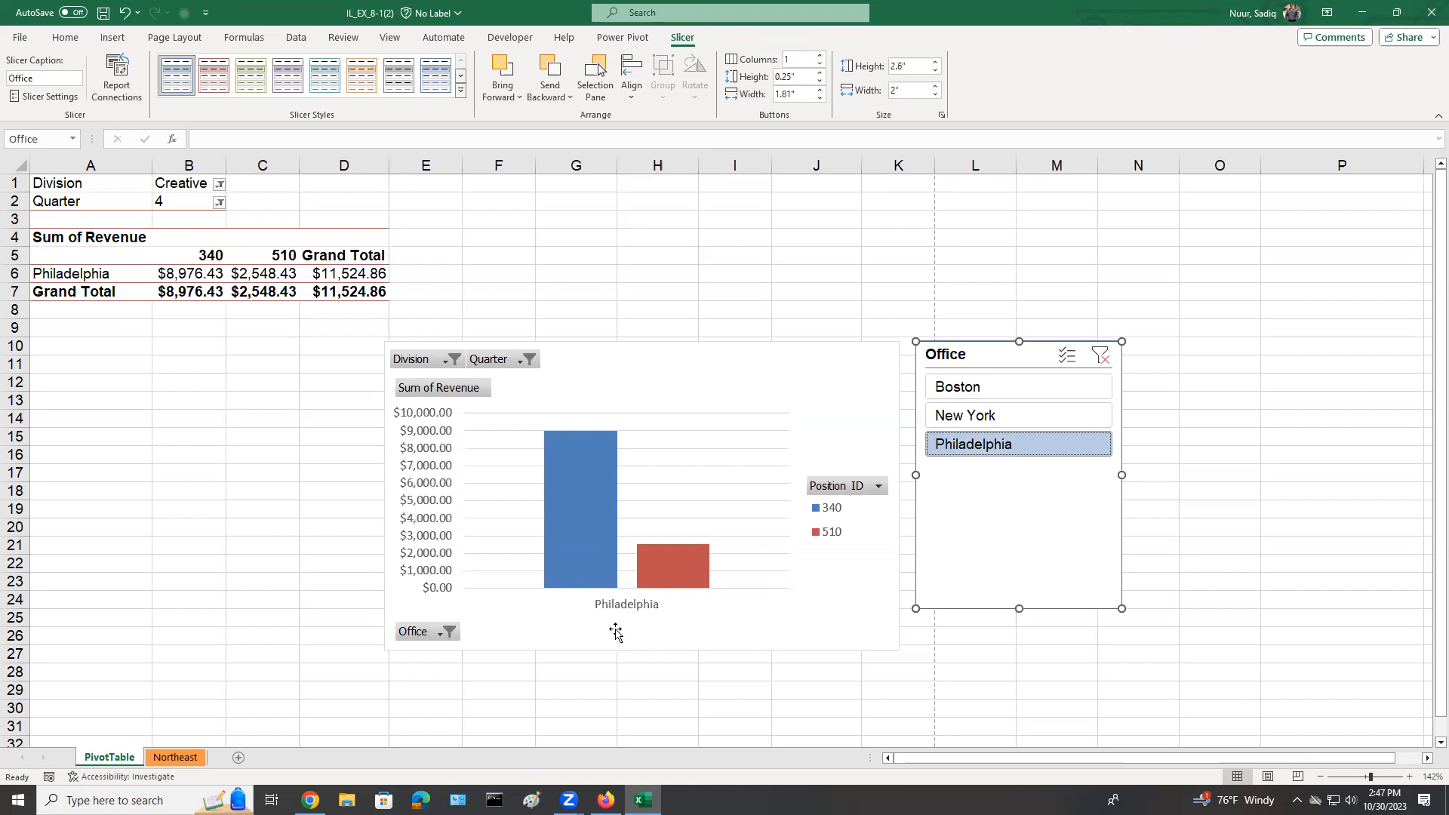
pyautogui.click(986, 390)
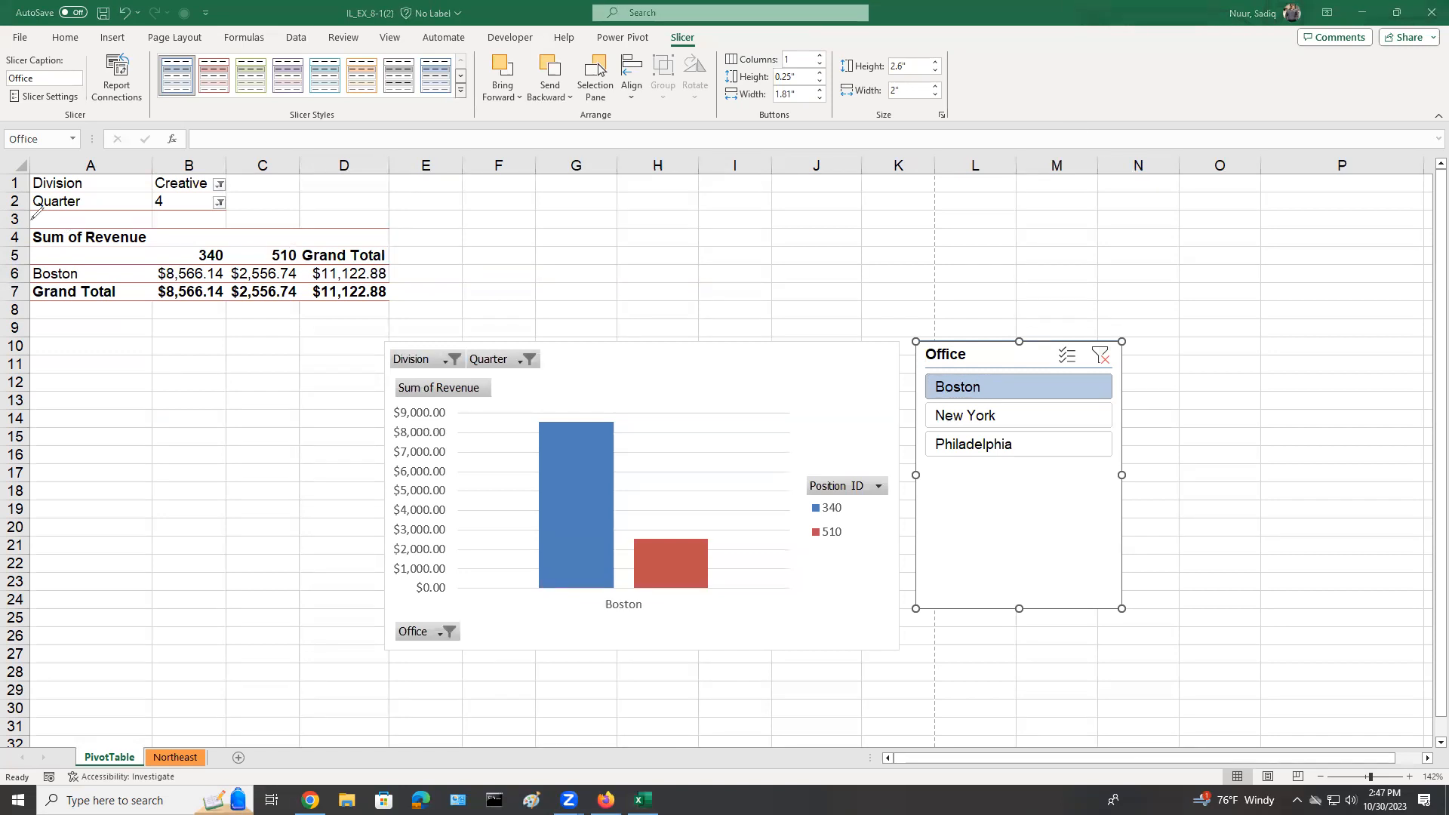
pyautogui.moveTo(32, 216); pyautogui.dragTo(39, 313)
pyautogui.moveTo(129, 309)
pyautogui.mouseDown()
pyautogui.moveTo(385, 323)
pyautogui.moveTo(410, 202)
pyautogui.moveTo(27, 202)
pyautogui.moveTo(30, 219)
pyautogui.mouseUp()
pyautogui.moveTo(123, 490)
pyautogui.mouseDown()
pyautogui.moveTo(93, 425)
pyautogui.moveTo(99, 455)
pyautogui.moveTo(137, 469)
pyautogui.moveTo(161, 427)
pyautogui.mouseUp()
pyautogui.moveTo(178, 423)
pyautogui.mouseDown()
pyautogui.moveTo(178, 450)
pyautogui.moveTo(213, 382)
pyautogui.mouseUp()
pyautogui.moveTo(207, 393); pyautogui.dragTo(210, 442)
pyautogui.moveTo(164, 513)
pyautogui.mouseDown()
pyautogui.moveTo(179, 548)
pyautogui.moveTo(214, 487)
pyautogui.moveTo(226, 532)
pyautogui.mouseUp()
pyautogui.moveTo(255, 455)
pyautogui.mouseDown()
pyautogui.moveTo(242, 519)
pyautogui.moveTo(279, 483)
pyautogui.moveTo(297, 490)
pyautogui.mouseUp()
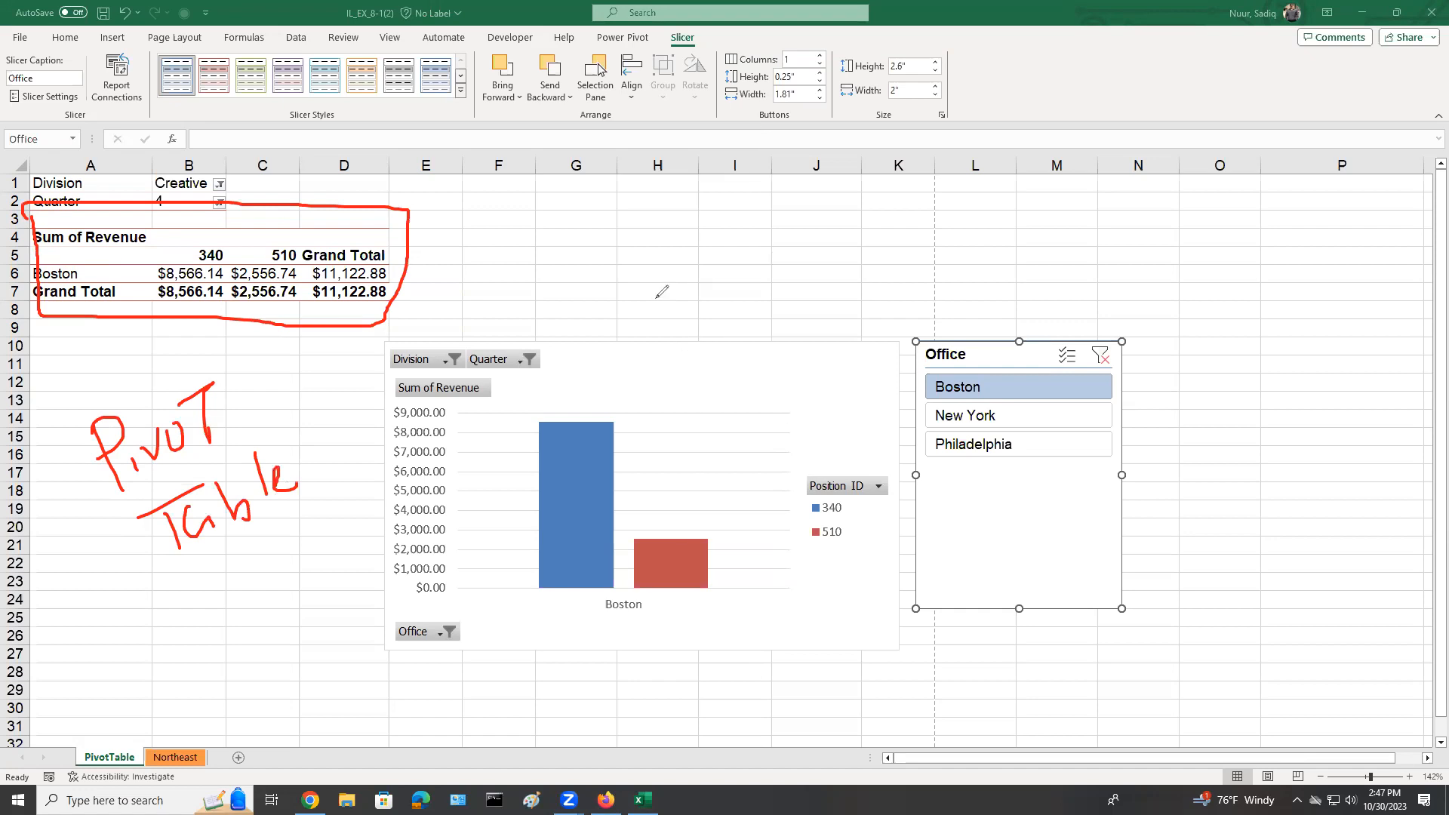
pyautogui.moveTo(630, 278)
pyautogui.mouseDown()
pyautogui.moveTo(670, 340)
pyautogui.moveTo(662, 291)
pyautogui.moveTo(688, 314)
pyautogui.moveTo(719, 248)
pyautogui.moveTo(747, 250)
pyautogui.mouseUp()
pyautogui.moveTo(749, 195)
pyautogui.mouseDown()
pyautogui.moveTo(775, 261)
pyautogui.moveTo(780, 234)
pyautogui.mouseUp()
pyautogui.moveTo(719, 348); pyautogui.dragTo(723, 390)
pyautogui.moveTo(721, 311)
pyautogui.mouseDown()
pyautogui.moveTo(730, 355)
pyautogui.moveTo(755, 370)
pyautogui.moveTo(825, 306)
pyautogui.moveTo(855, 316)
pyautogui.moveTo(884, 269)
pyautogui.mouseUp()
pyautogui.moveTo(1063, 328)
pyautogui.mouseDown()
pyautogui.moveTo(1155, 268)
pyautogui.moveTo(1173, 275)
pyautogui.mouseUp()
pyautogui.moveTo(1201, 338); pyautogui.dragTo(1185, 371)
pyautogui.moveTo(1218, 312)
pyautogui.mouseDown()
pyautogui.moveTo(1244, 369)
pyautogui.moveTo(1336, 312)
pyautogui.mouseUp()
pyautogui.moveTo(1348, 251); pyautogui.dragTo(1343, 303)
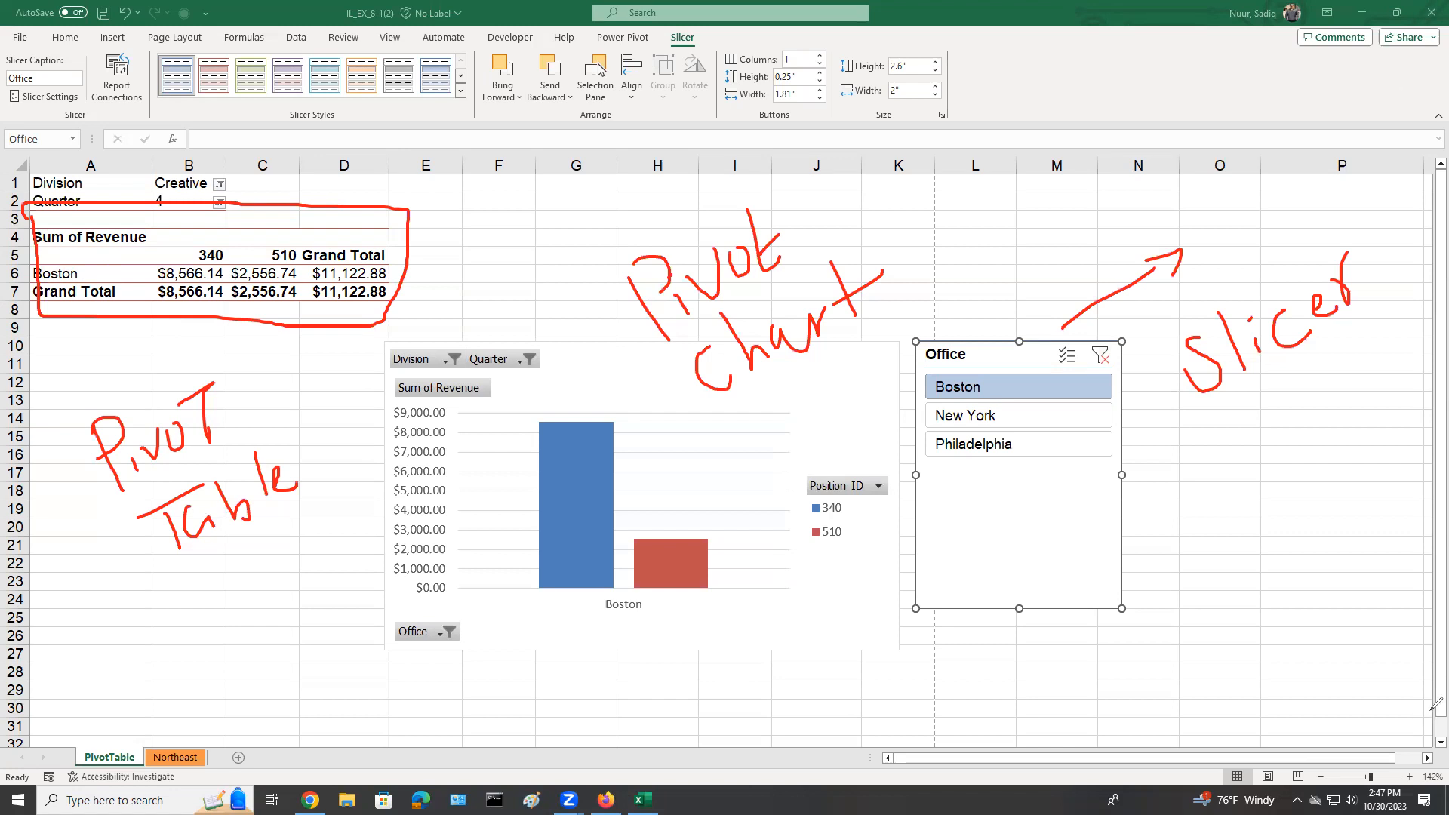
pyautogui.press('e')
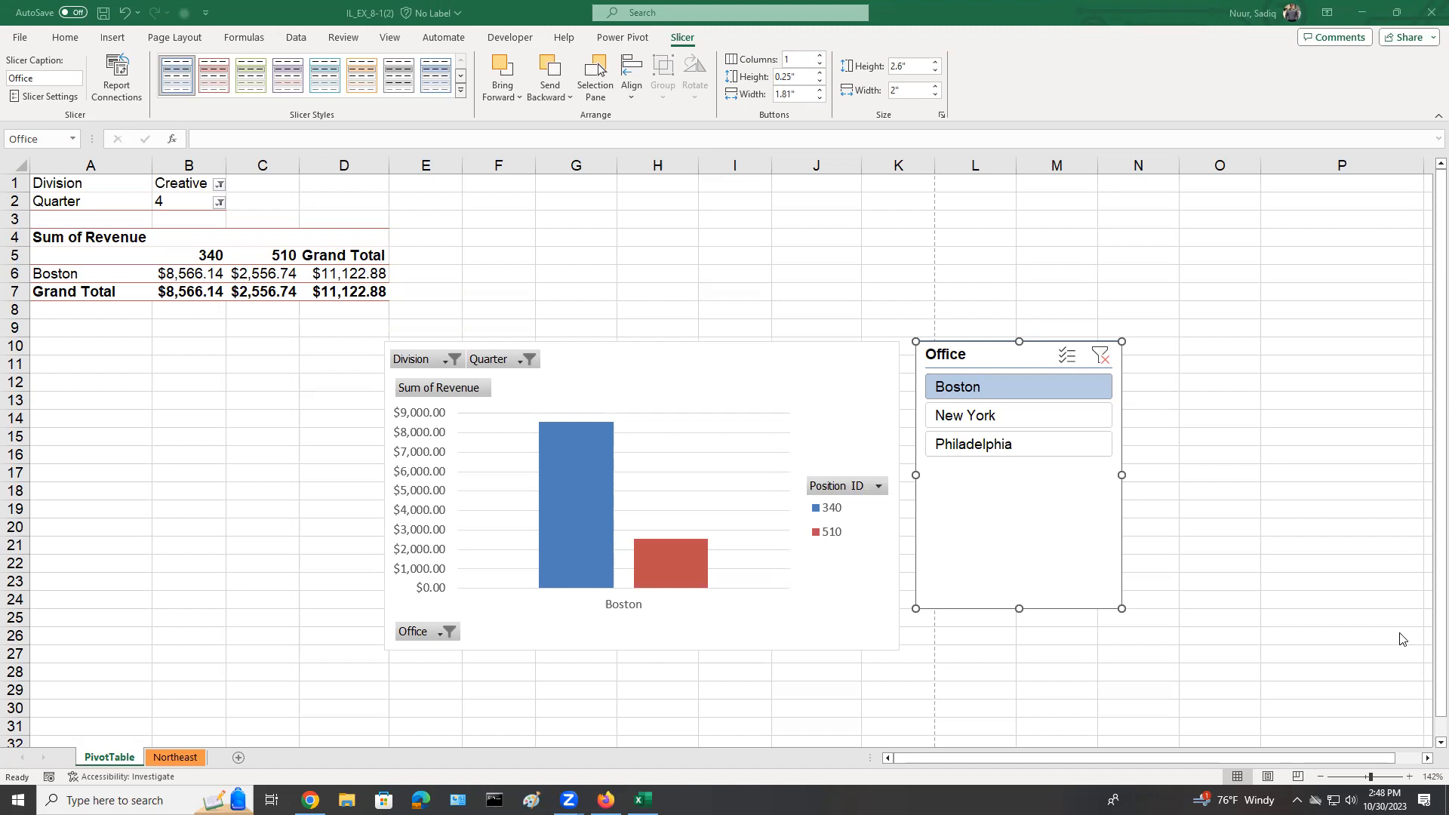
# Move the PivotChart to a new chart sheet named PivotChart.
pyautogui.click(676, 369)
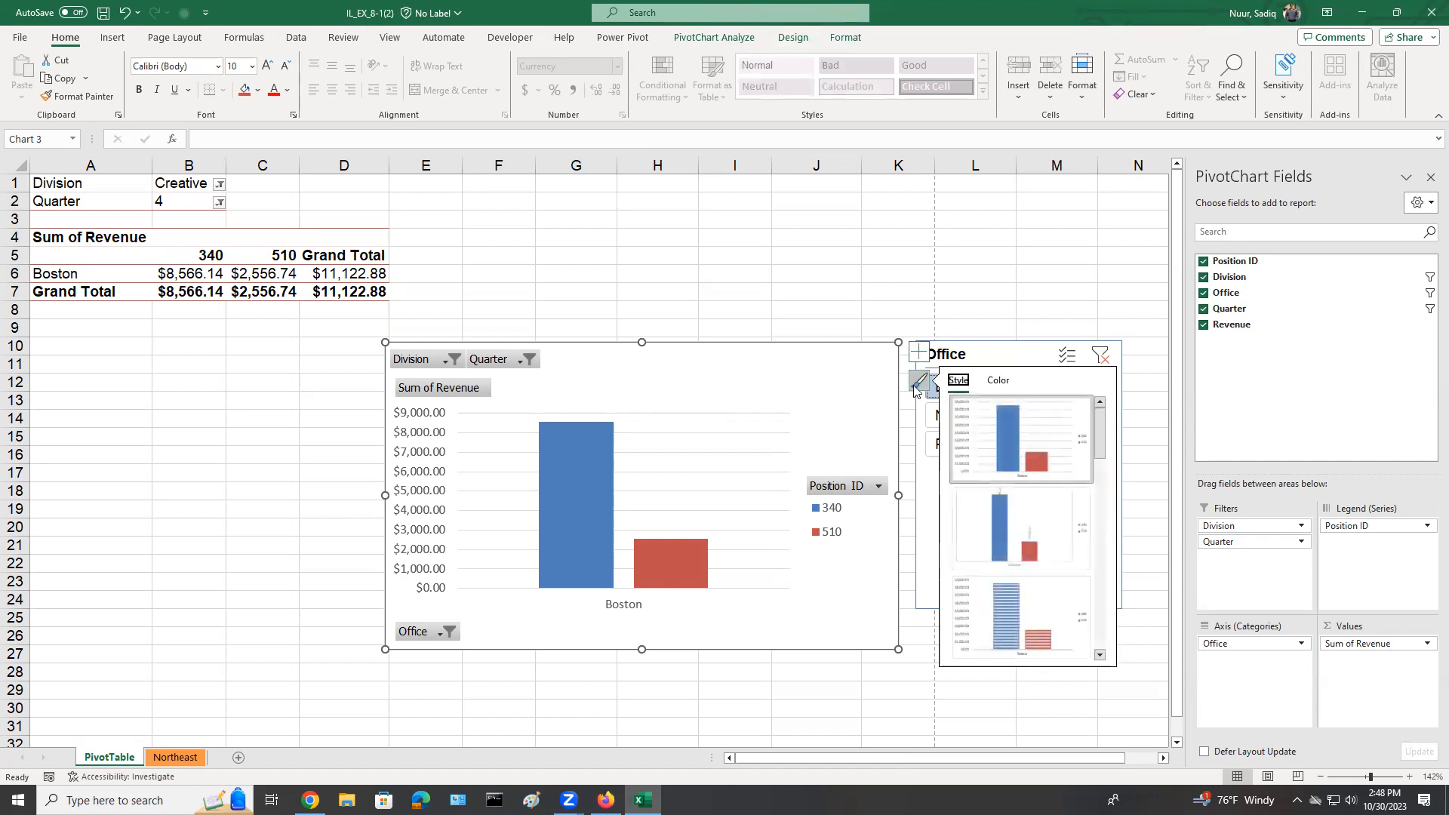
pyautogui.press('Escape')
pyautogui.click(781, 41)
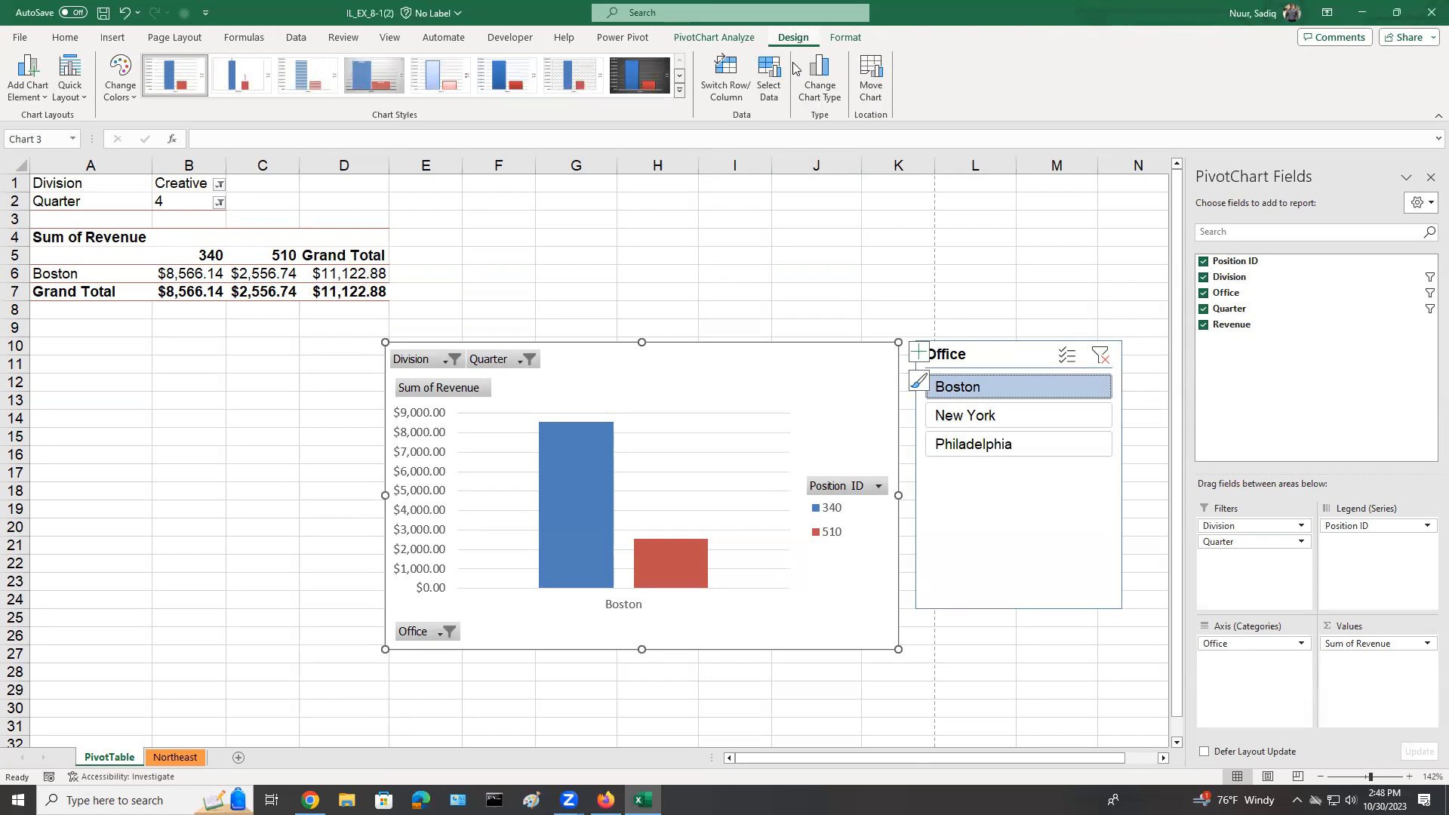
pyautogui.click(869, 75)
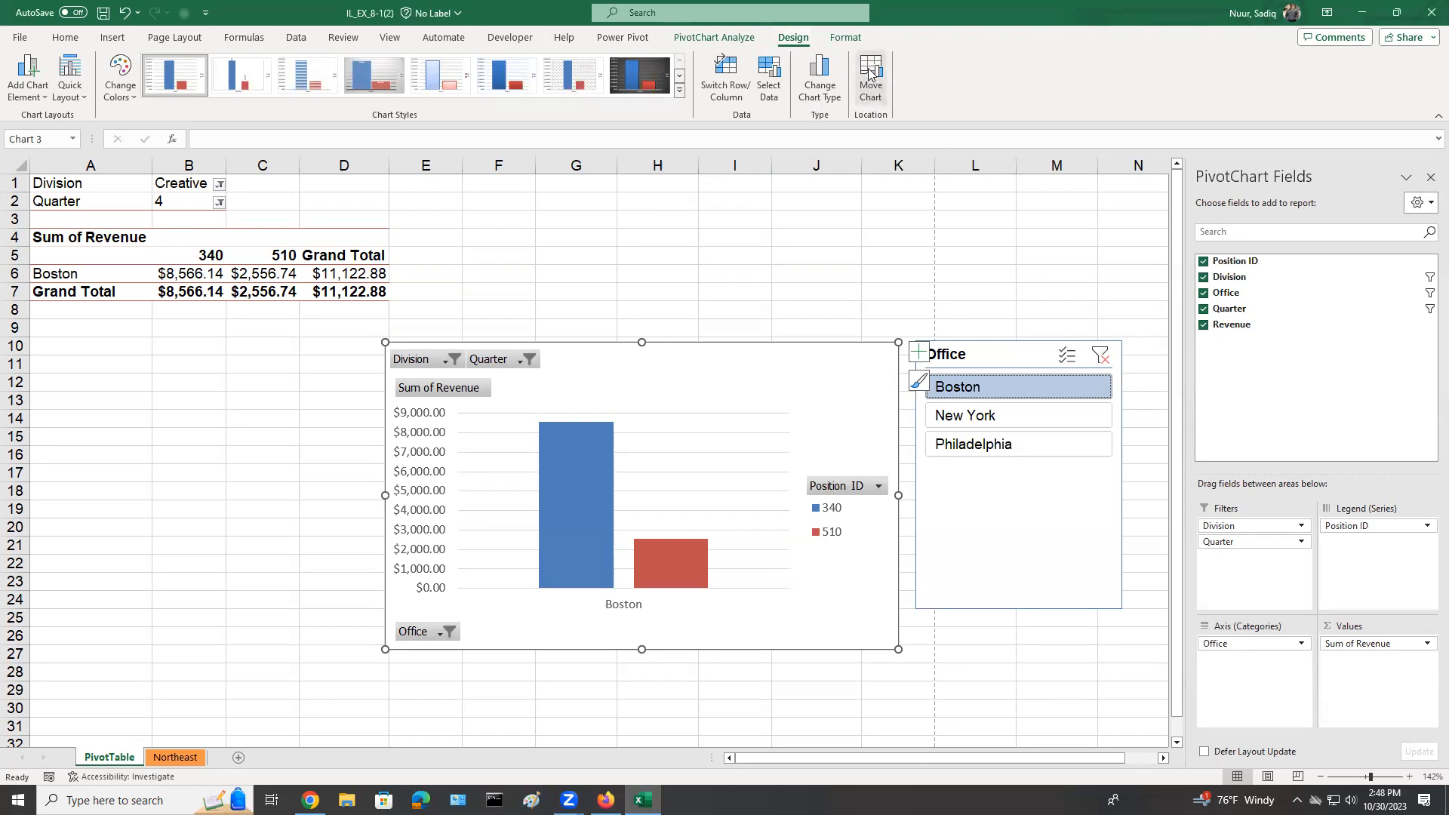
pyautogui.moveTo(830, 295); pyautogui.dragTo(685, 184)
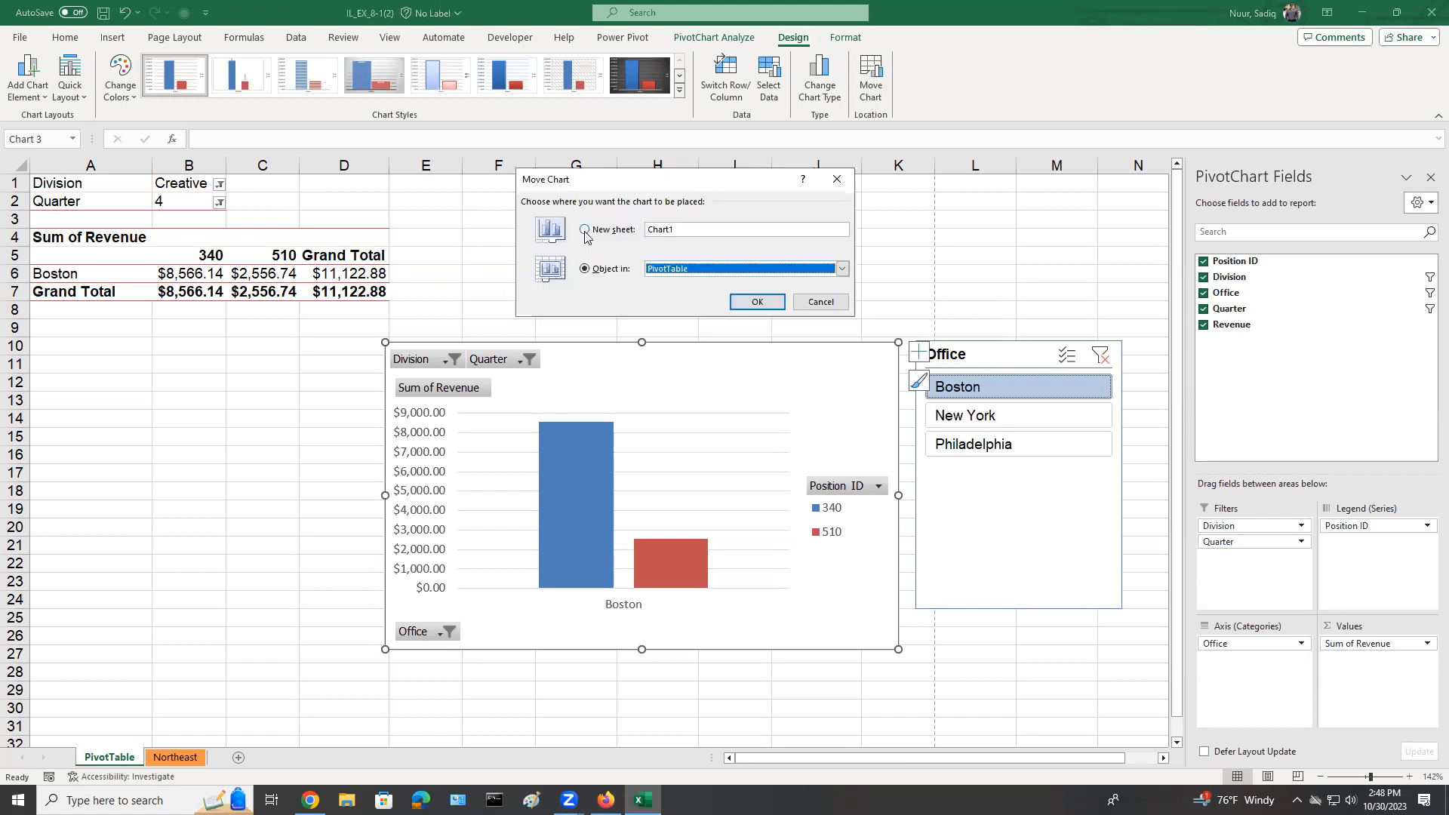
pyautogui.click(585, 231)
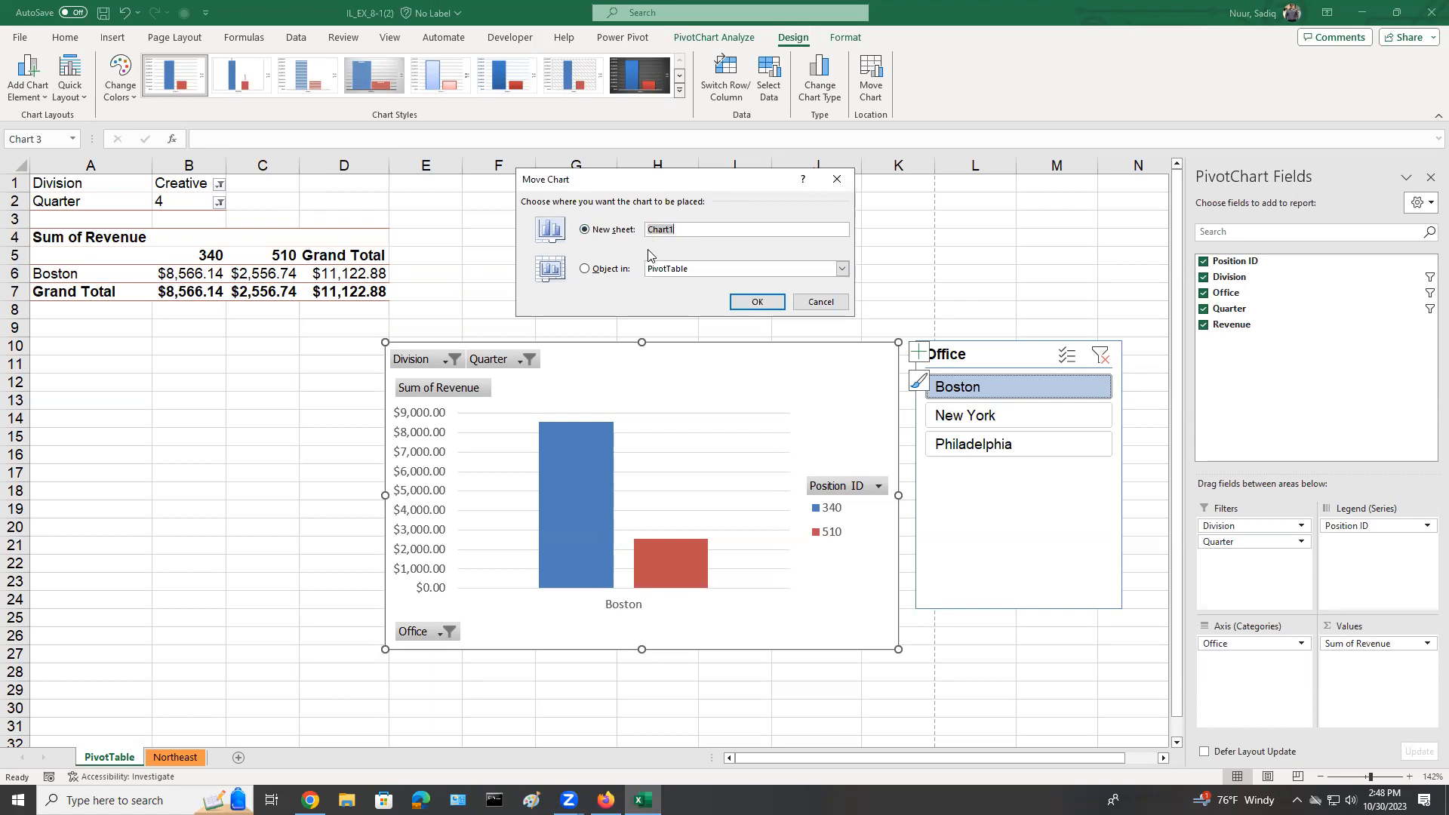
pyautogui.write('PivotChart')
pyautogui.click(751, 304)
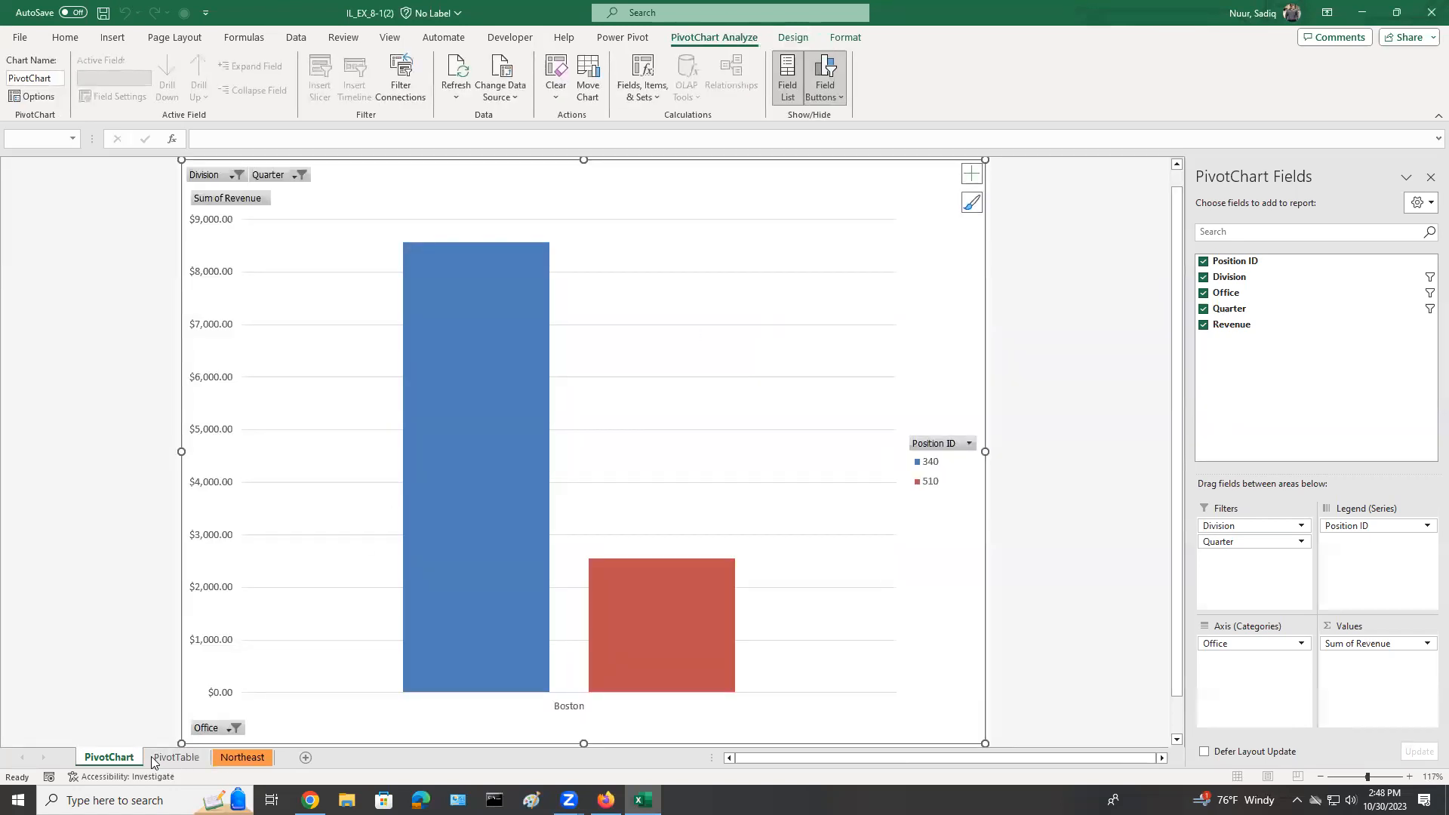
# Set the PivotChart's Quarter filter to all quarters, check the PivotTable sheet and return to the PivotChart sheet.
pyautogui.click(168, 759)
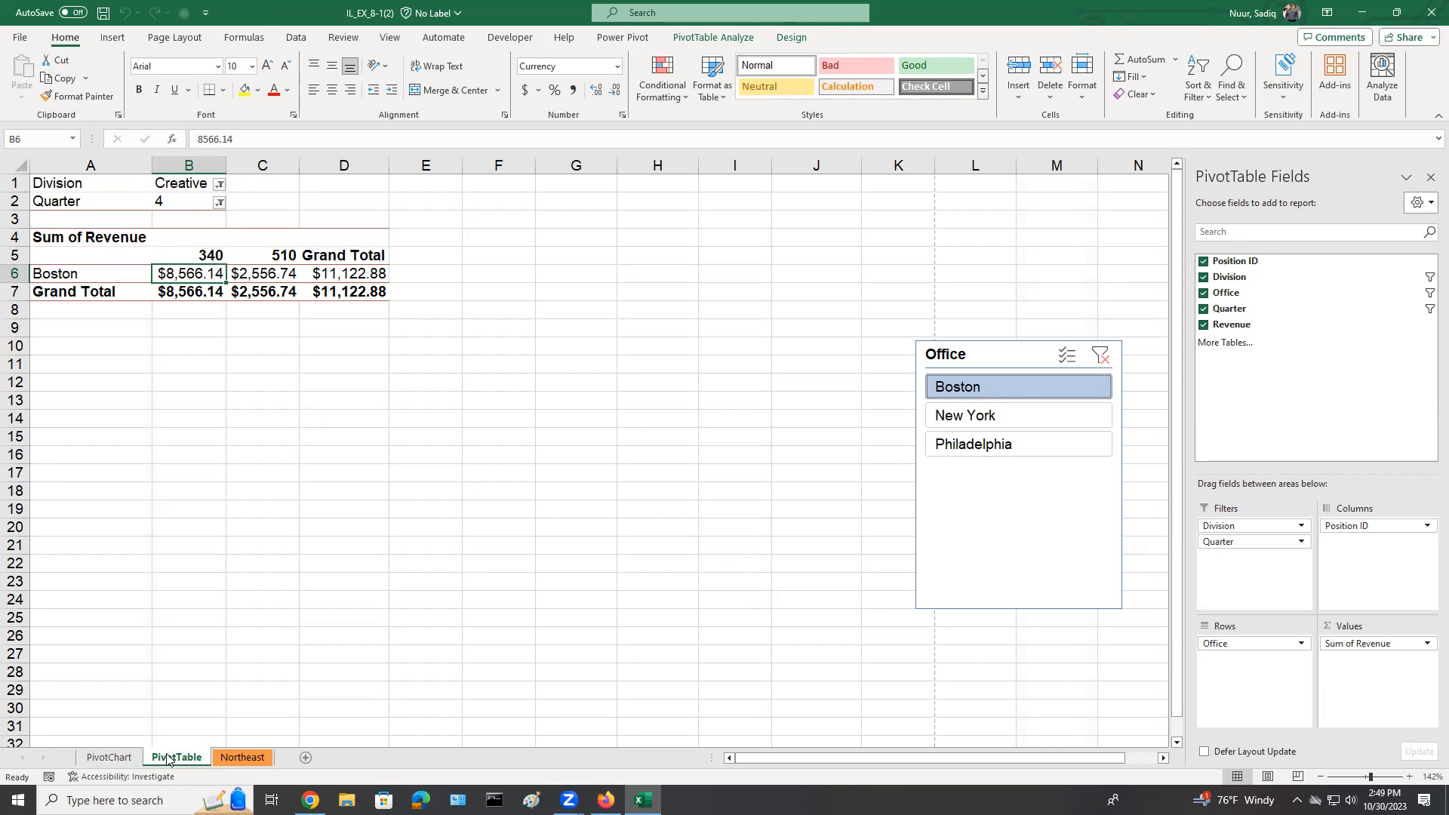
pyautogui.click(110, 757)
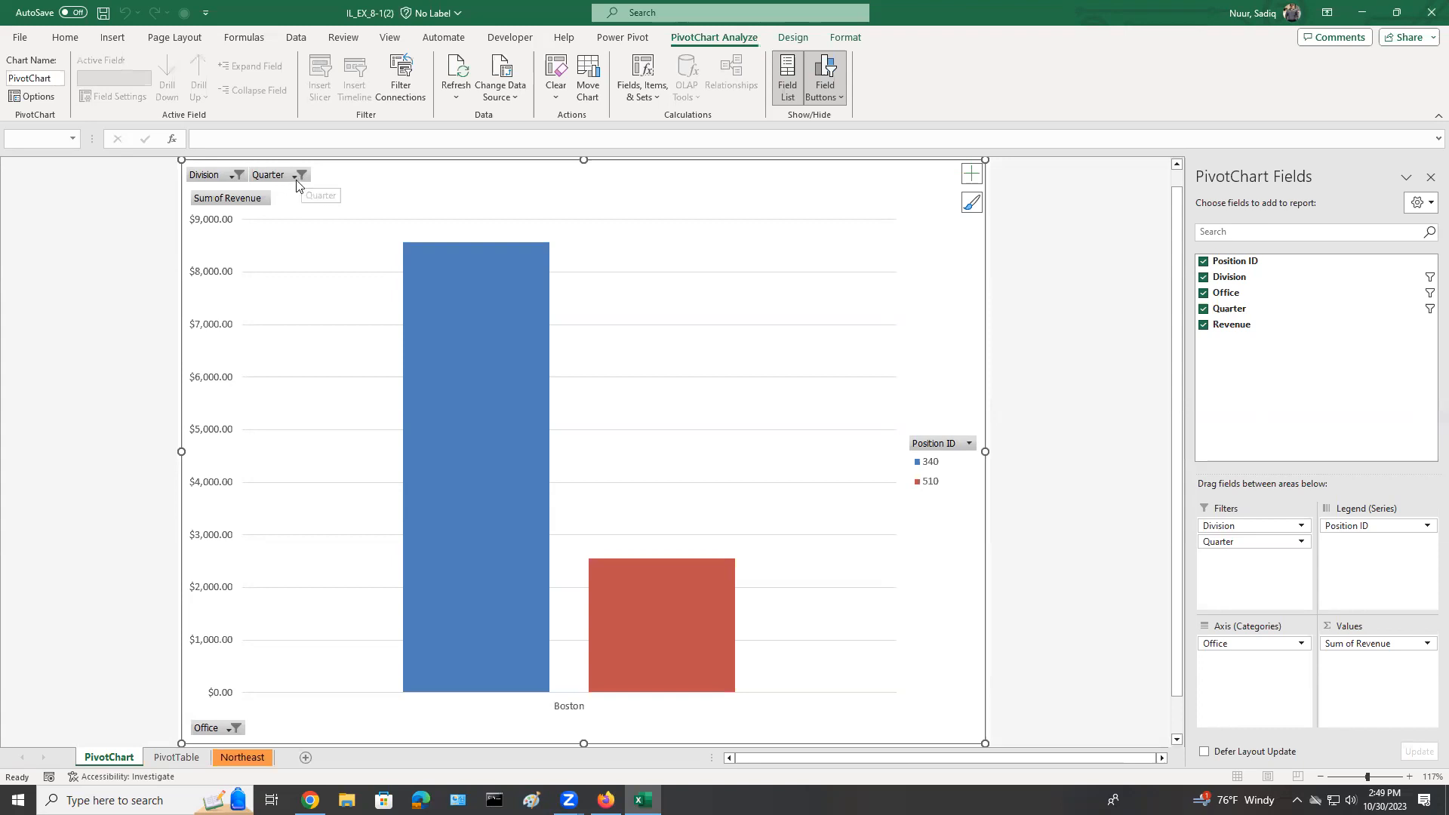
pyautogui.click(293, 175)
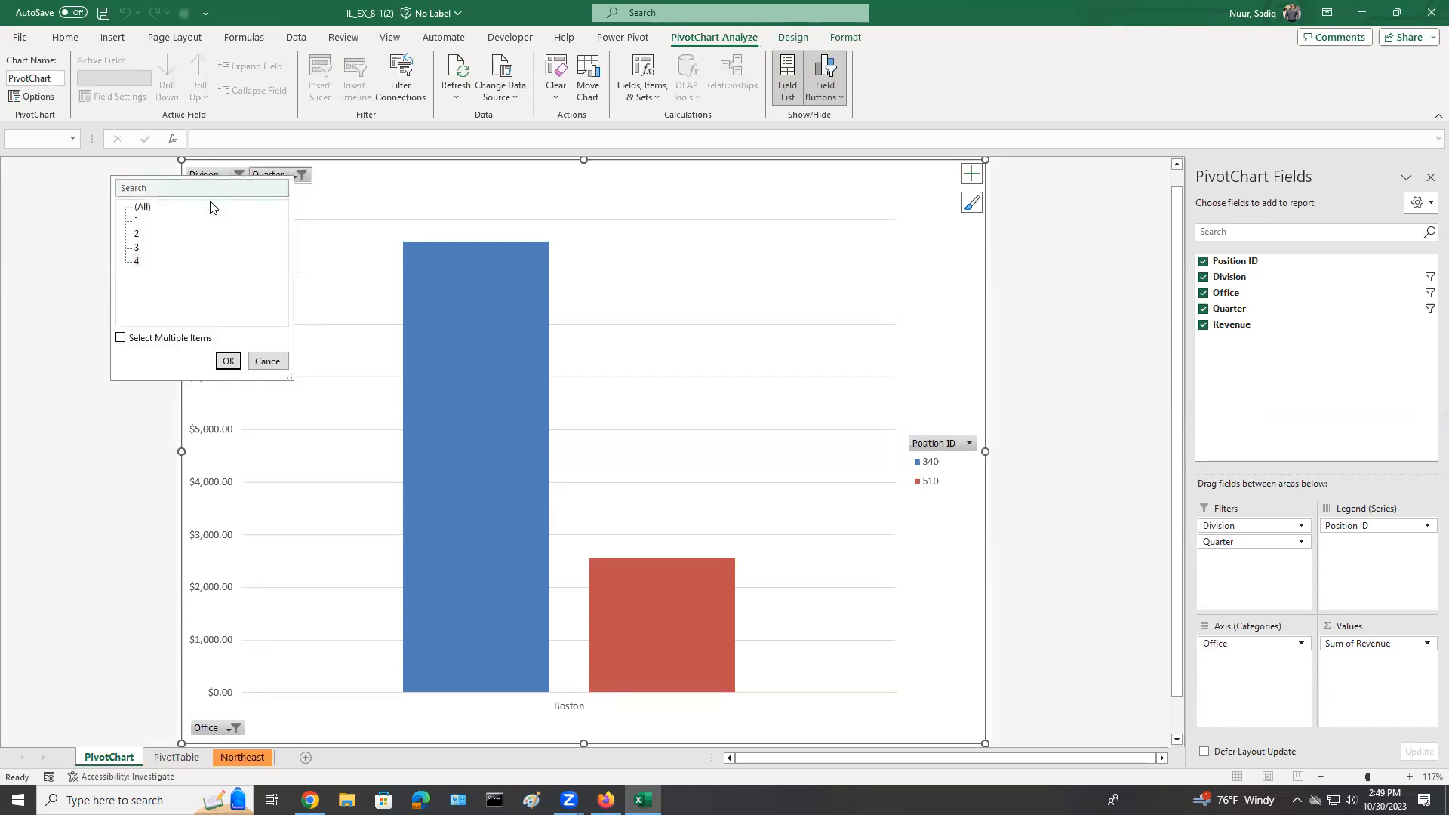
pyautogui.click(228, 361)
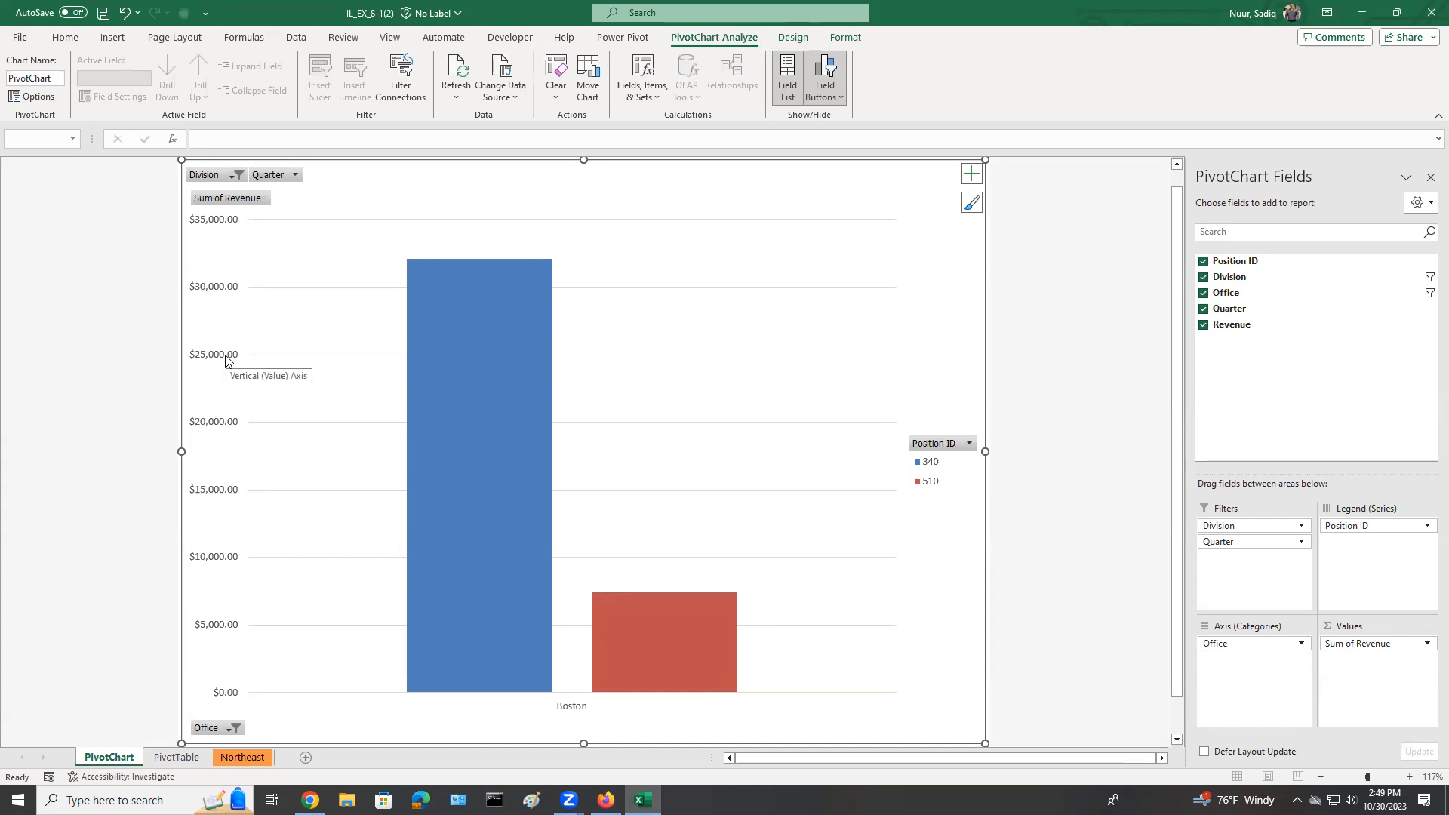
pyautogui.click(174, 758)
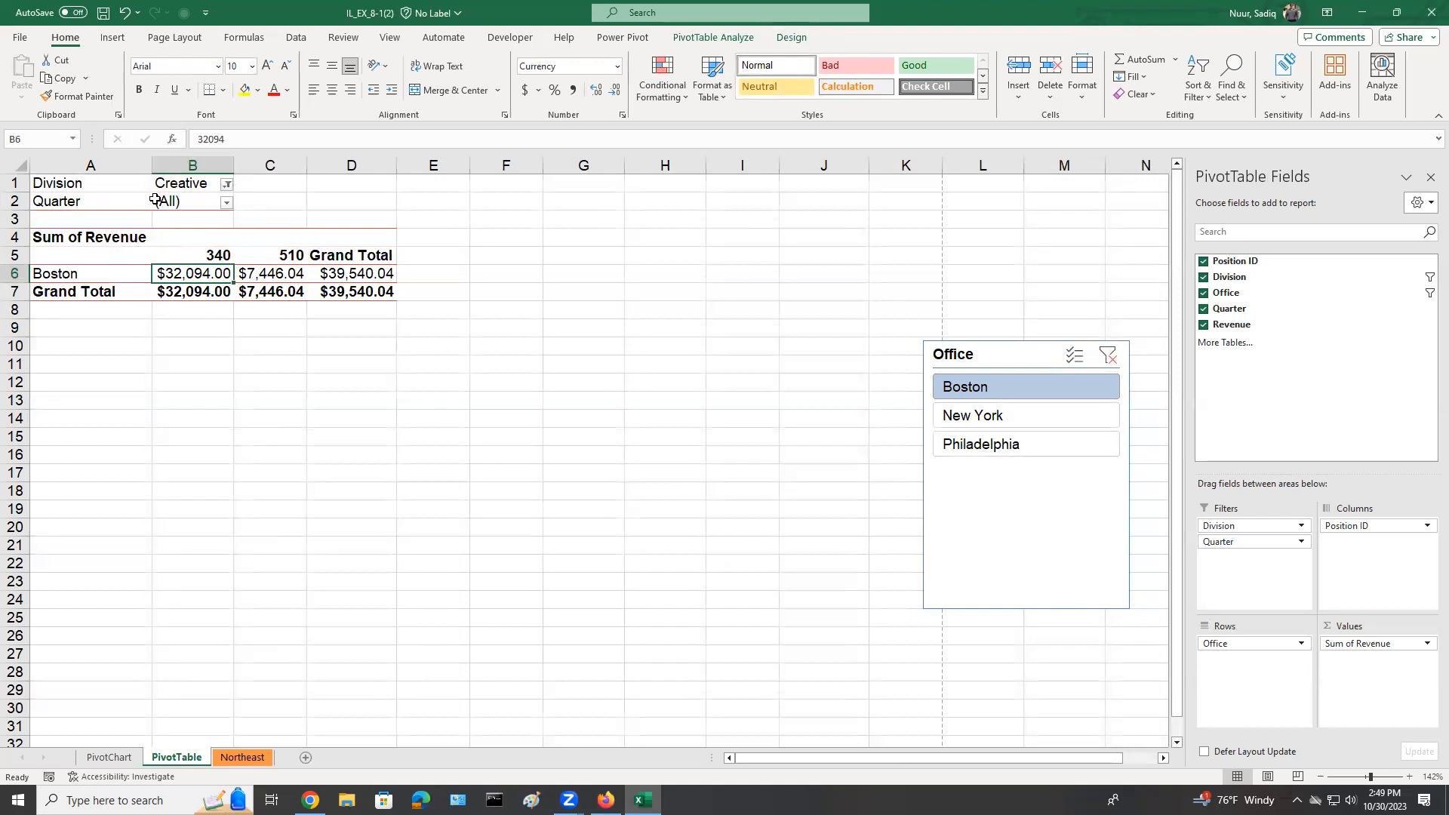
pyautogui.click(109, 758)
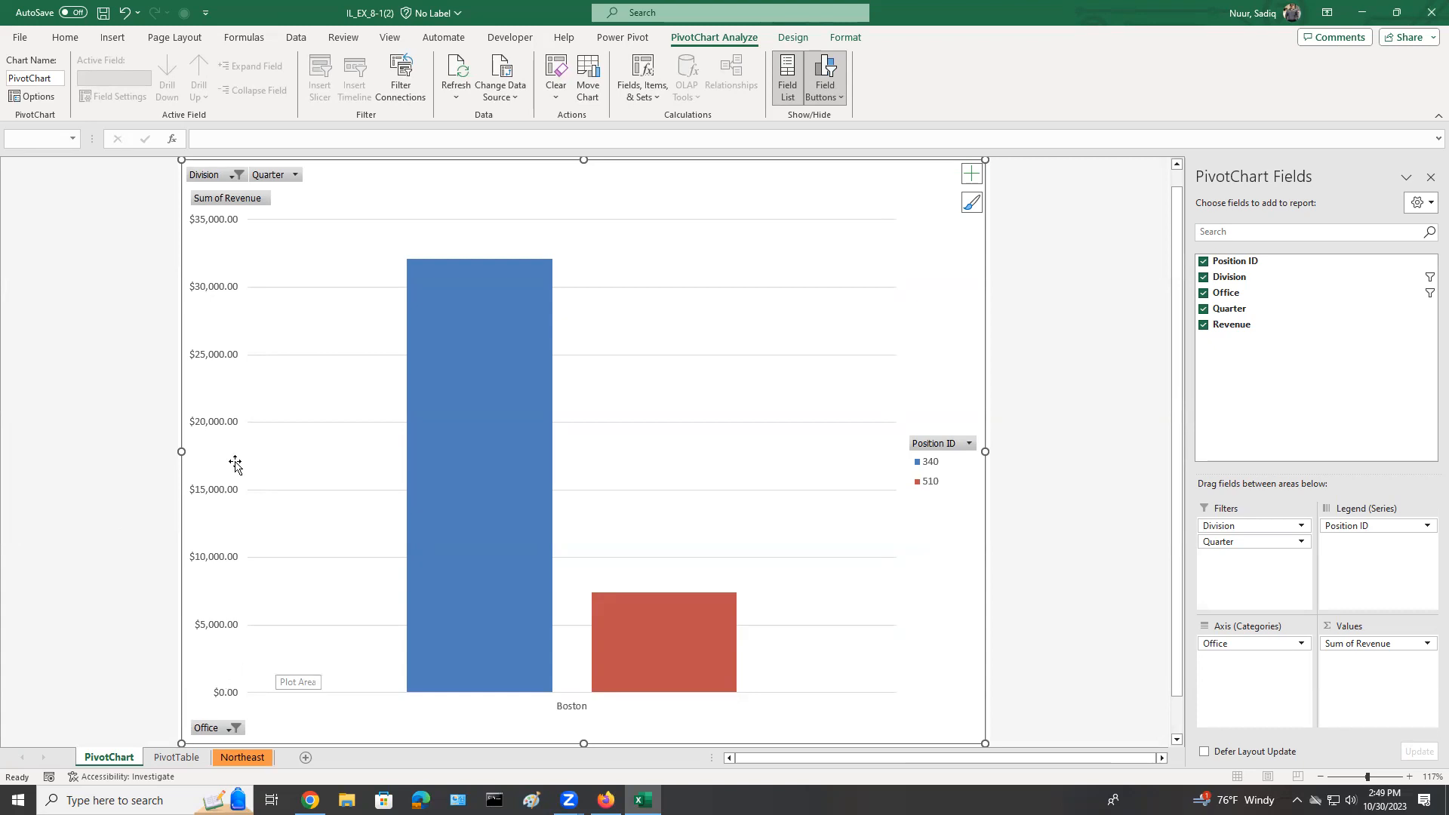
# Apply the quick layout that puts a chart title above the PivotChart and its legend below the plot.
pyautogui.click(779, 38)
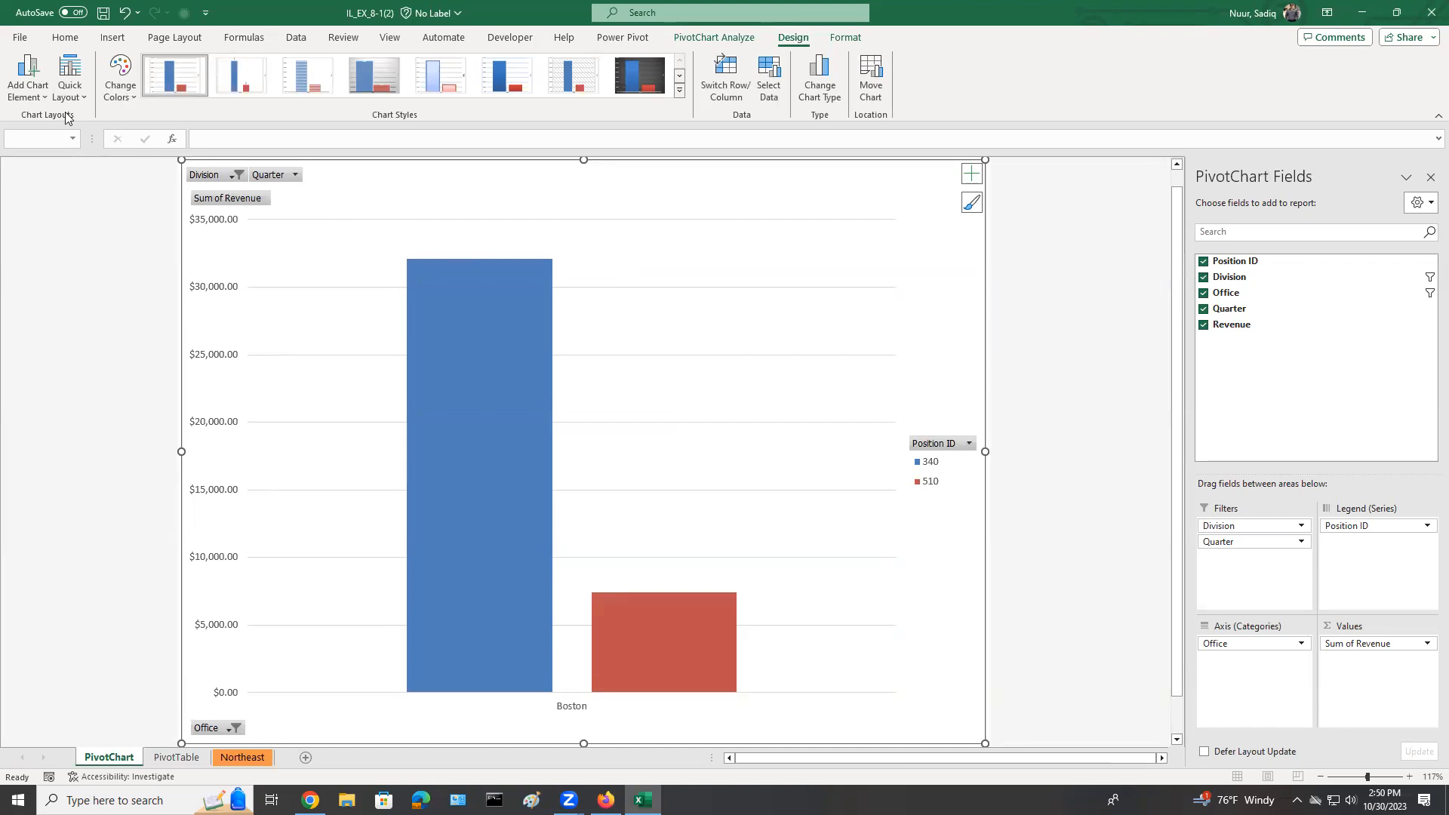
pyautogui.press('ctrl')
pyautogui.press('ctrl')
pyautogui.press('ctrl')
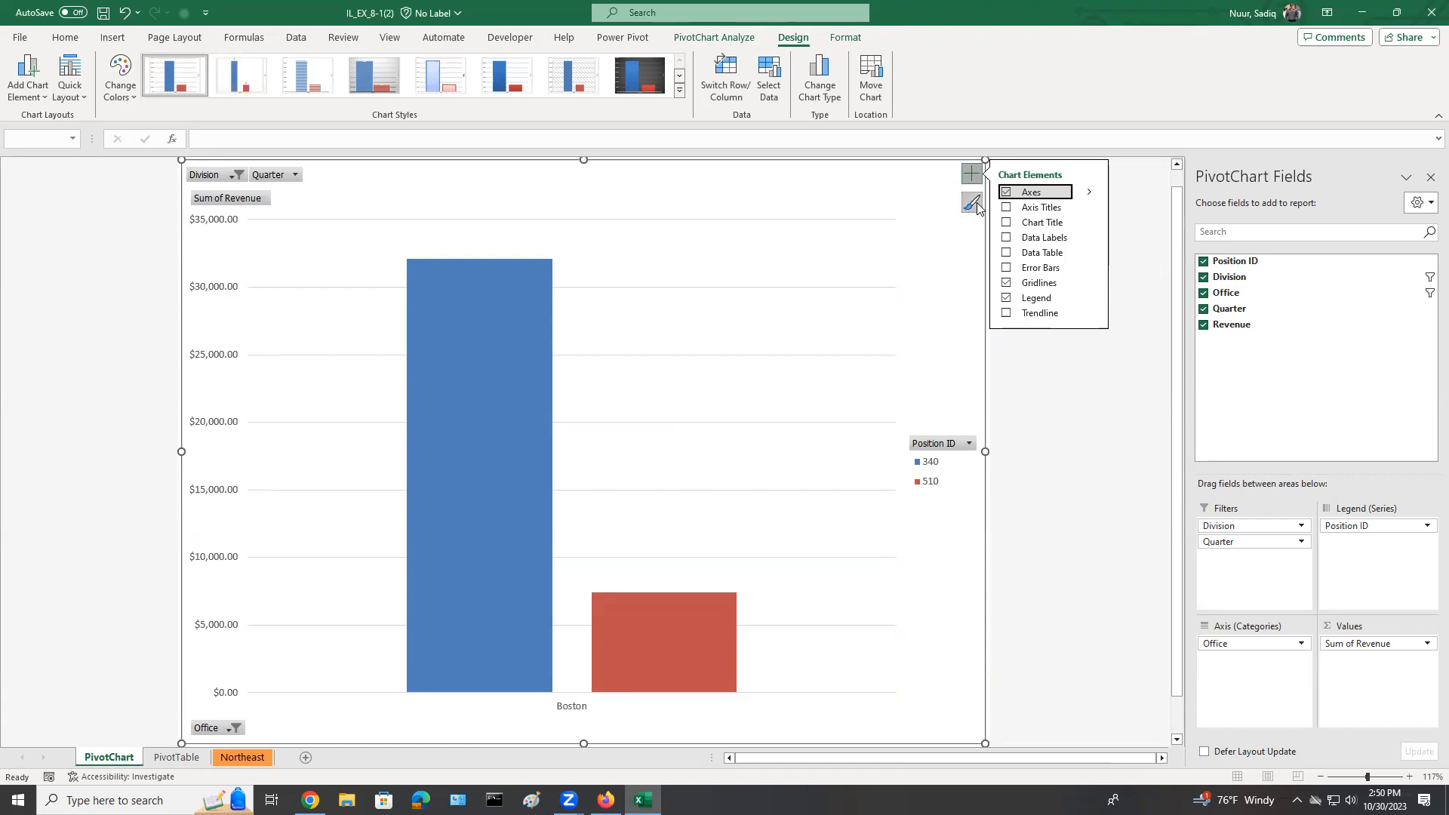
pyautogui.click(974, 182)
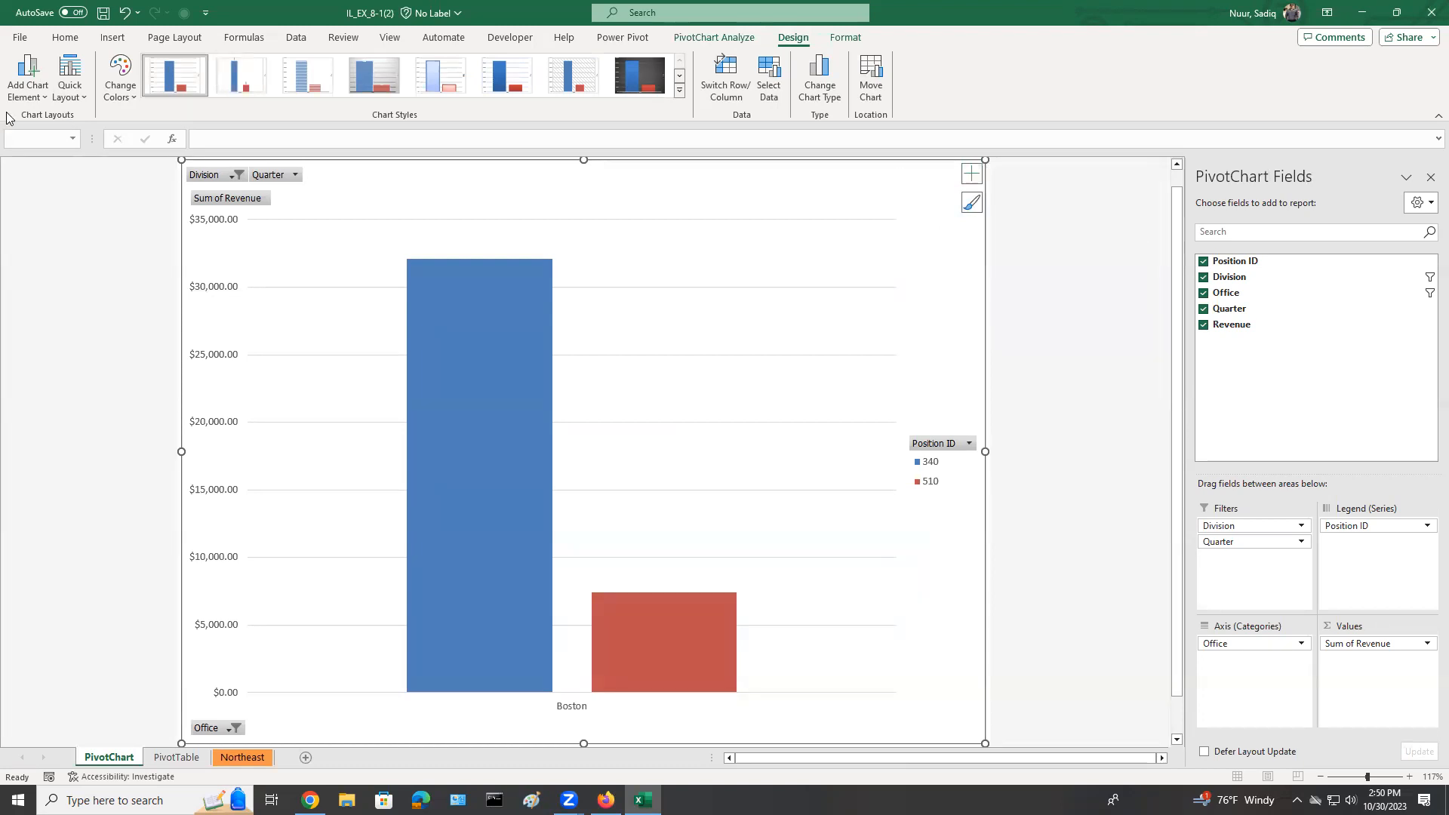
pyautogui.click(85, 95)
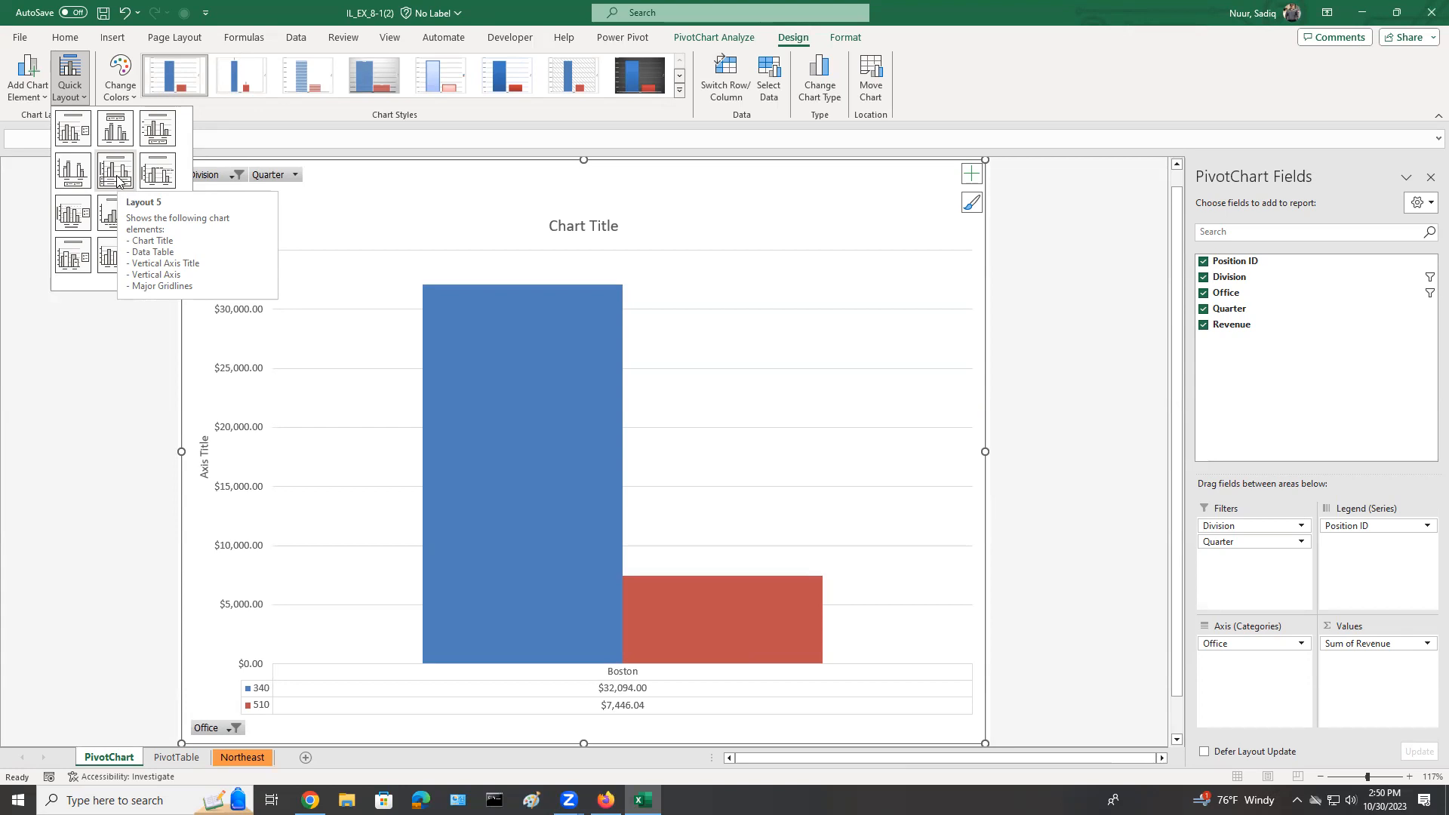
pyautogui.click(165, 124)
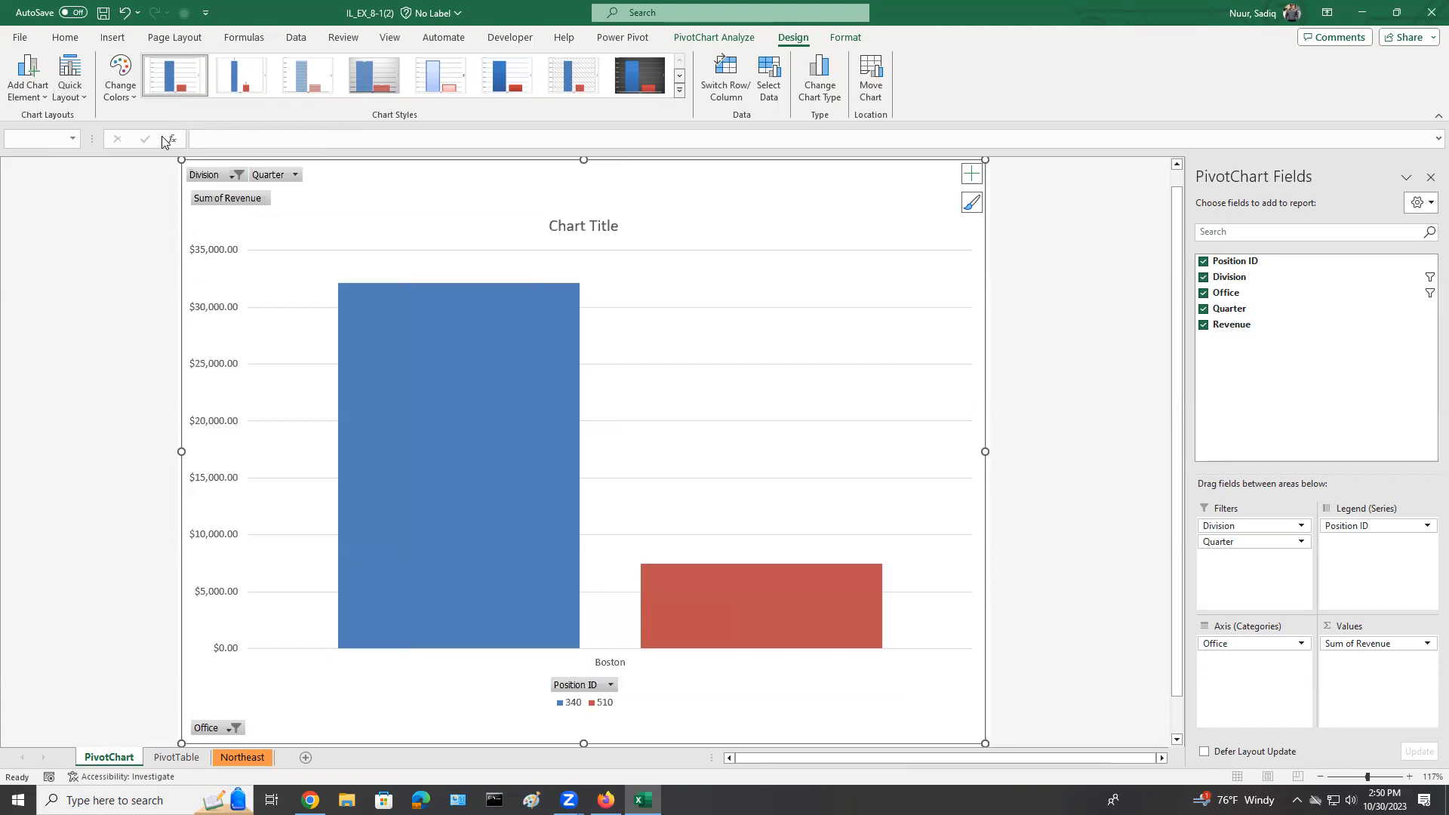
# Replace the PivotChart's placeholder title with "Annual Creative Revenue".
pyautogui.click(568, 228)
pyautogui.moveTo(553, 223); pyautogui.dragTo(623, 227)
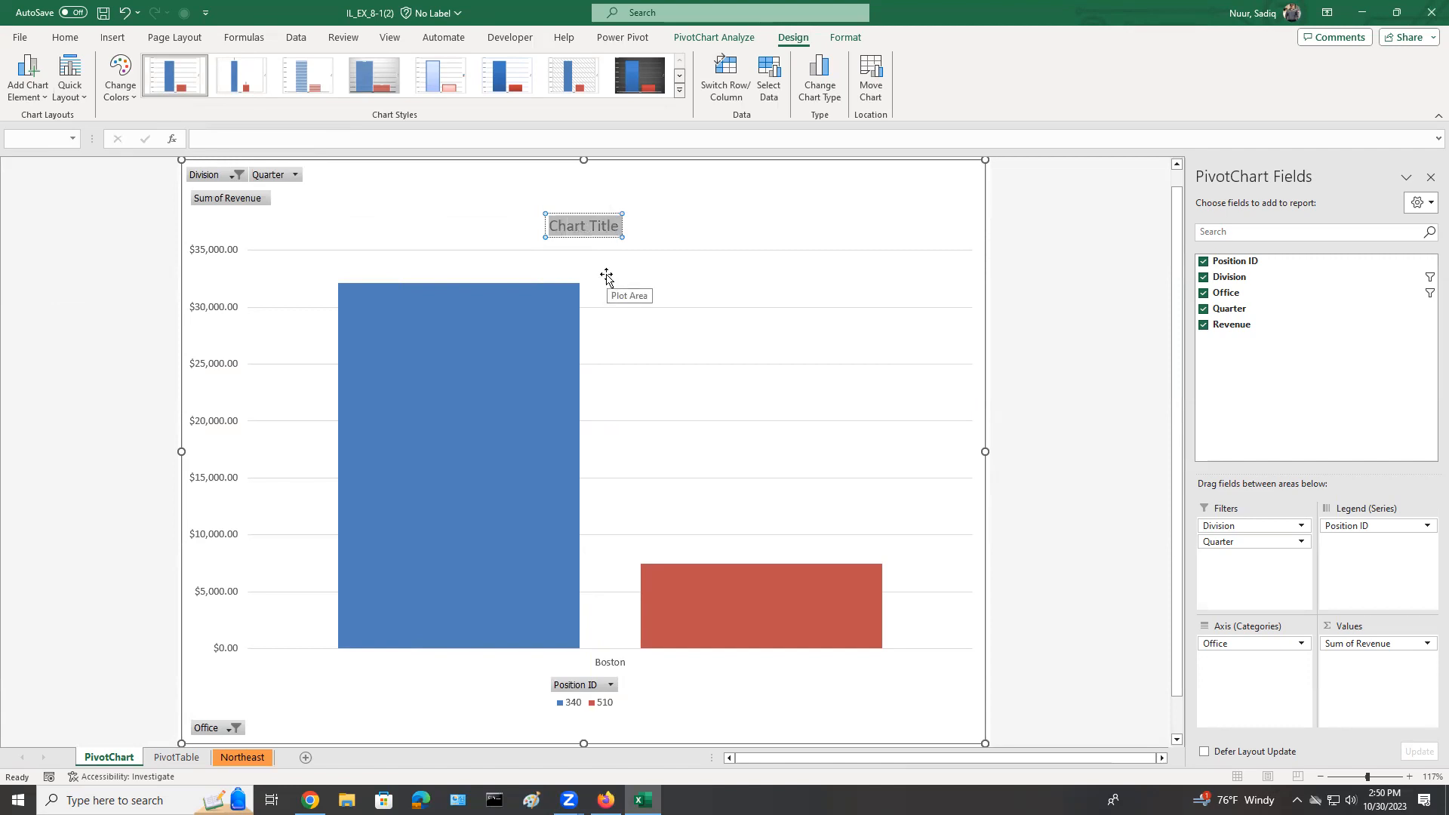
pyautogui.write('Ann')
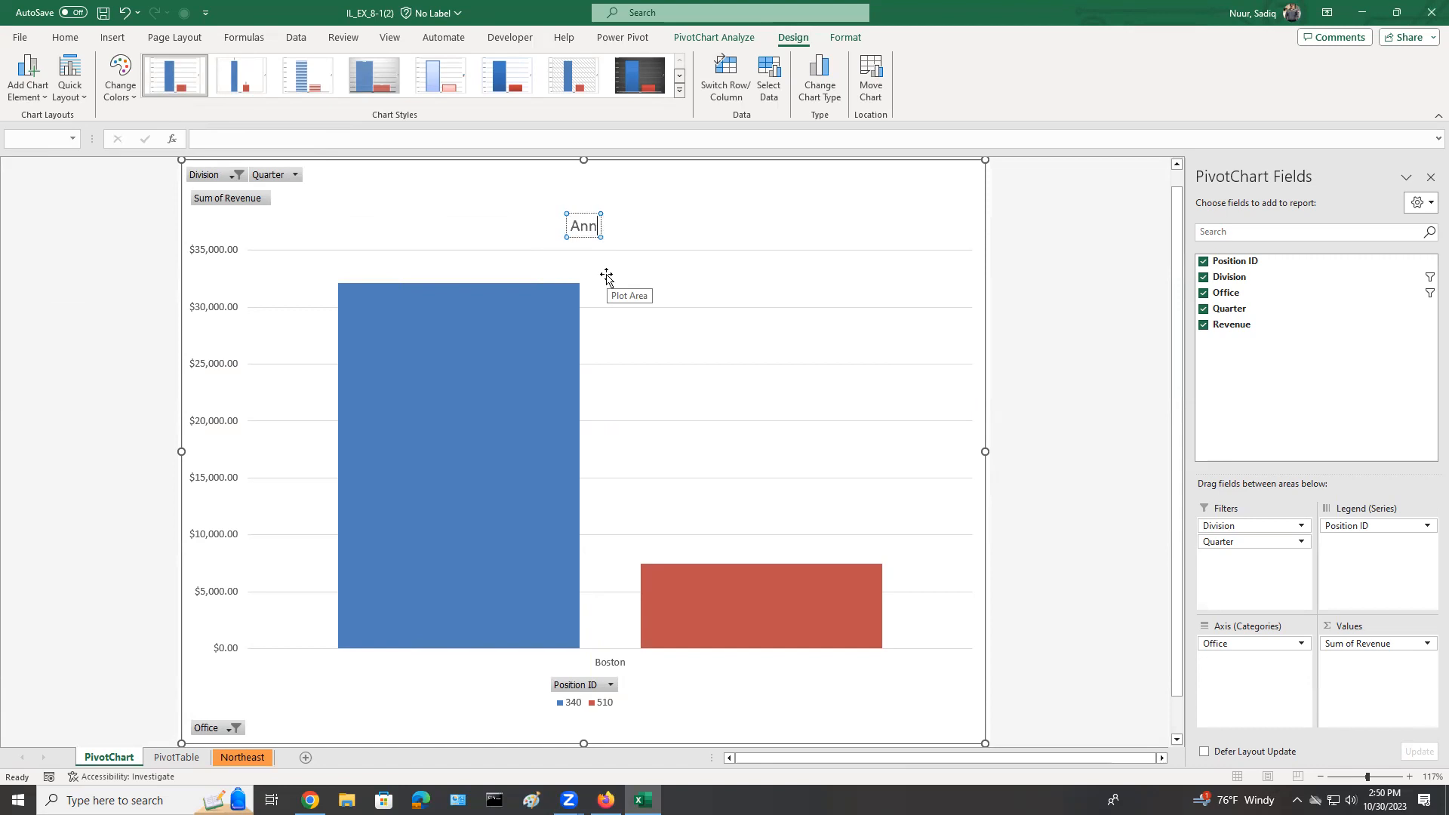
pyautogui.write('ual Creat')
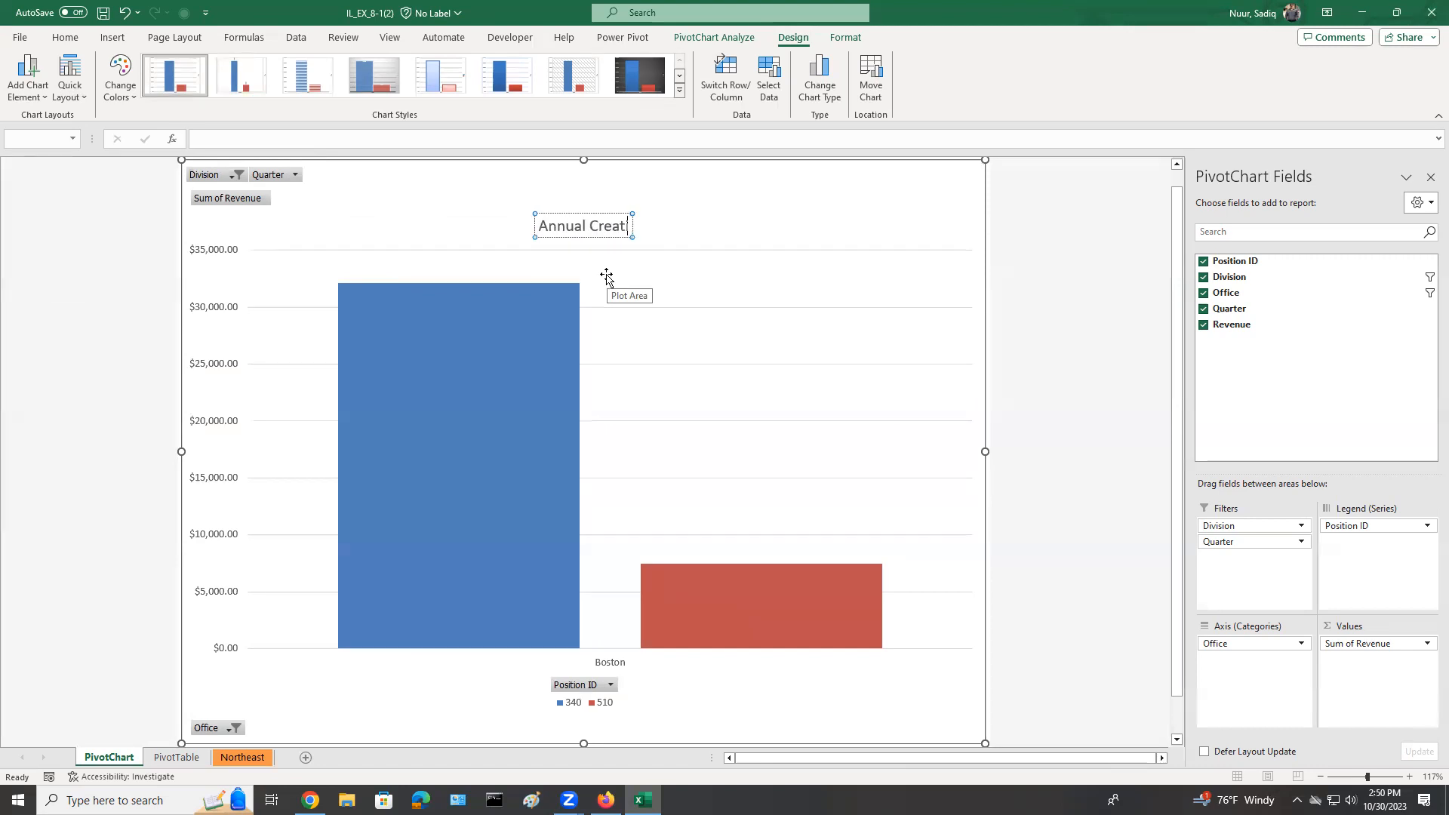
pyautogui.write('ive')
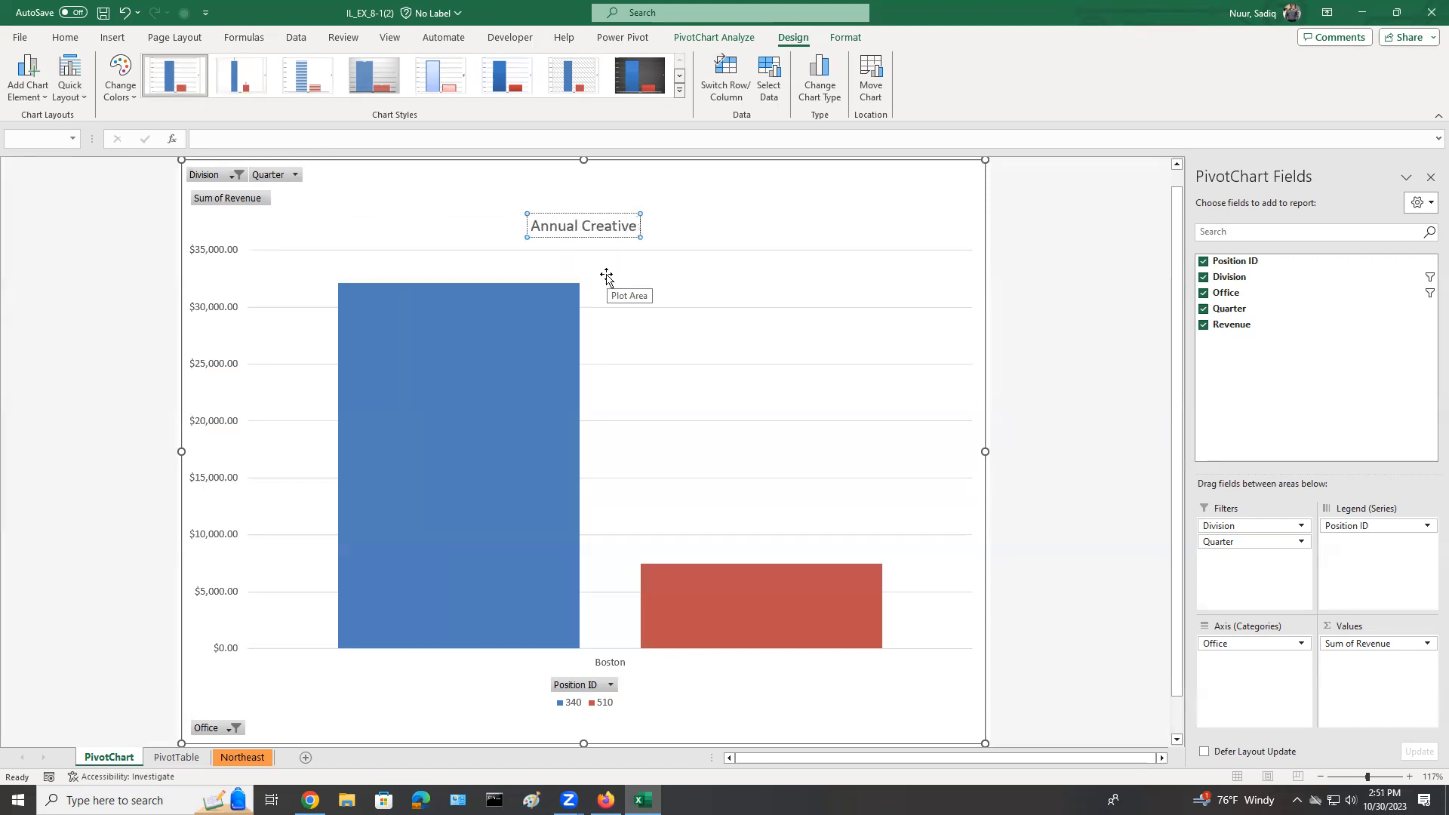
pyautogui.write(' Revenue')
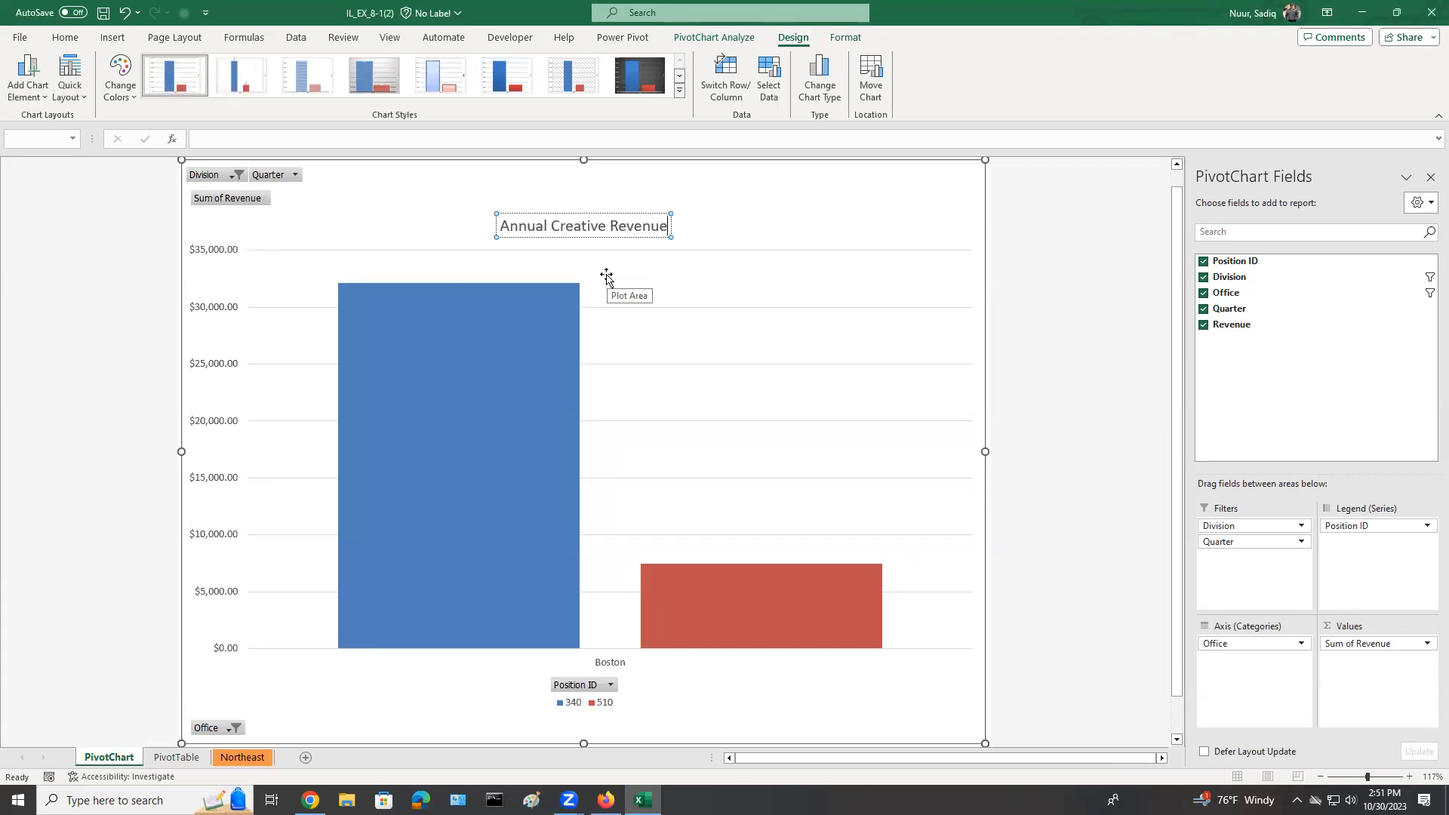
pyautogui.press('Return')
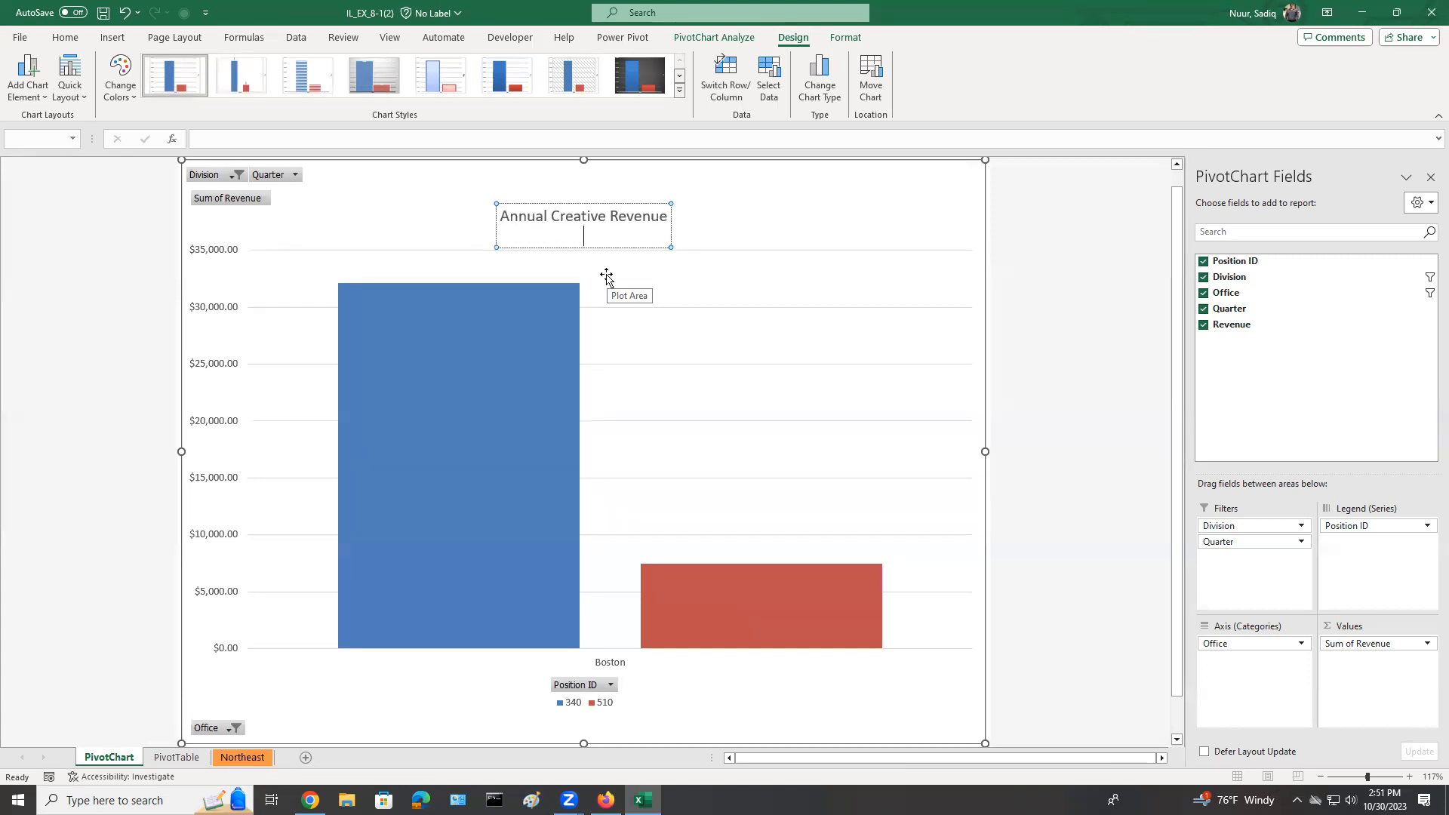
pyautogui.click(736, 225)
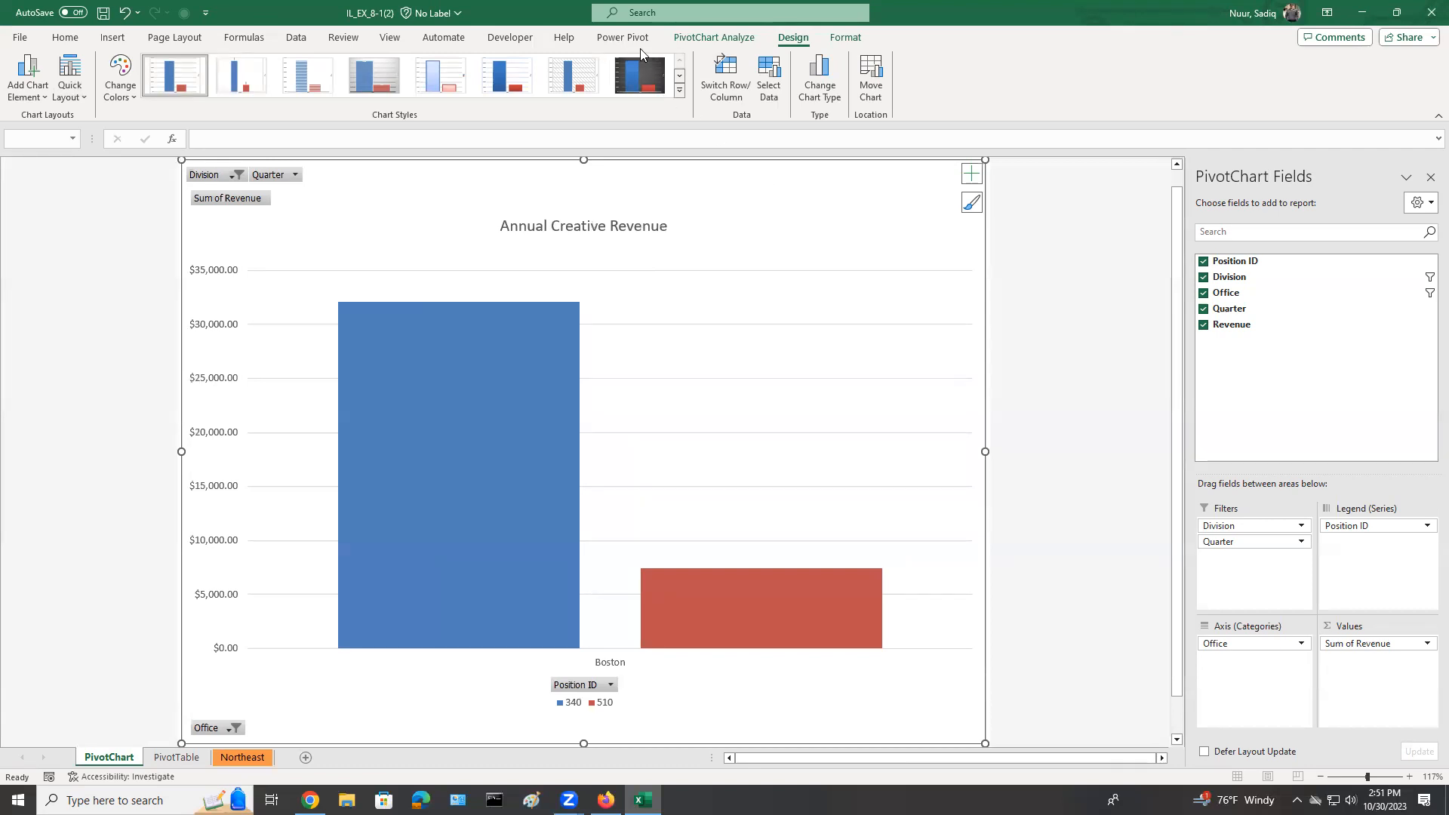
# Hide all field buttons on the PivotChart.
pyautogui.click(712, 39)
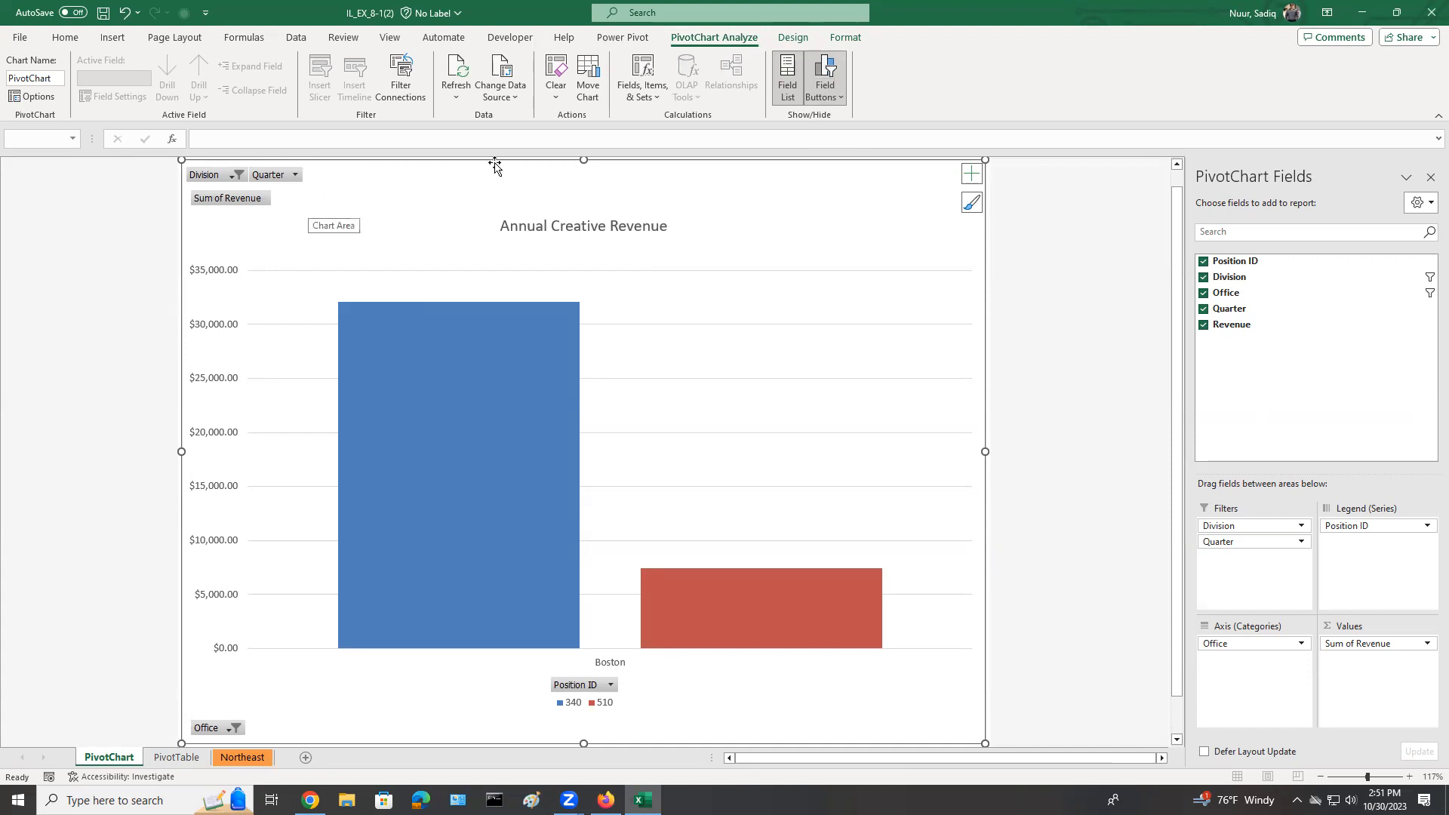
pyautogui.moveTo(330, 187)
pyautogui.mouseDown()
pyautogui.moveTo(241, 137)
pyautogui.moveTo(168, 175)
pyautogui.moveTo(192, 219)
pyautogui.moveTo(295, 222)
pyautogui.moveTo(341, 179)
pyautogui.mouseUp()
pyautogui.moveTo(878, 45)
pyautogui.mouseDown()
pyautogui.moveTo(840, 35)
pyautogui.moveTo(805, 60)
pyautogui.moveTo(813, 125)
pyautogui.moveTo(854, 132)
pyautogui.moveTo(874, 43)
pyautogui.mouseUp()
pyautogui.moveTo(659, 34)
pyautogui.mouseDown()
pyautogui.moveTo(668, 48)
pyautogui.moveTo(744, 49)
pyautogui.moveTo(761, 33)
pyautogui.mouseUp()
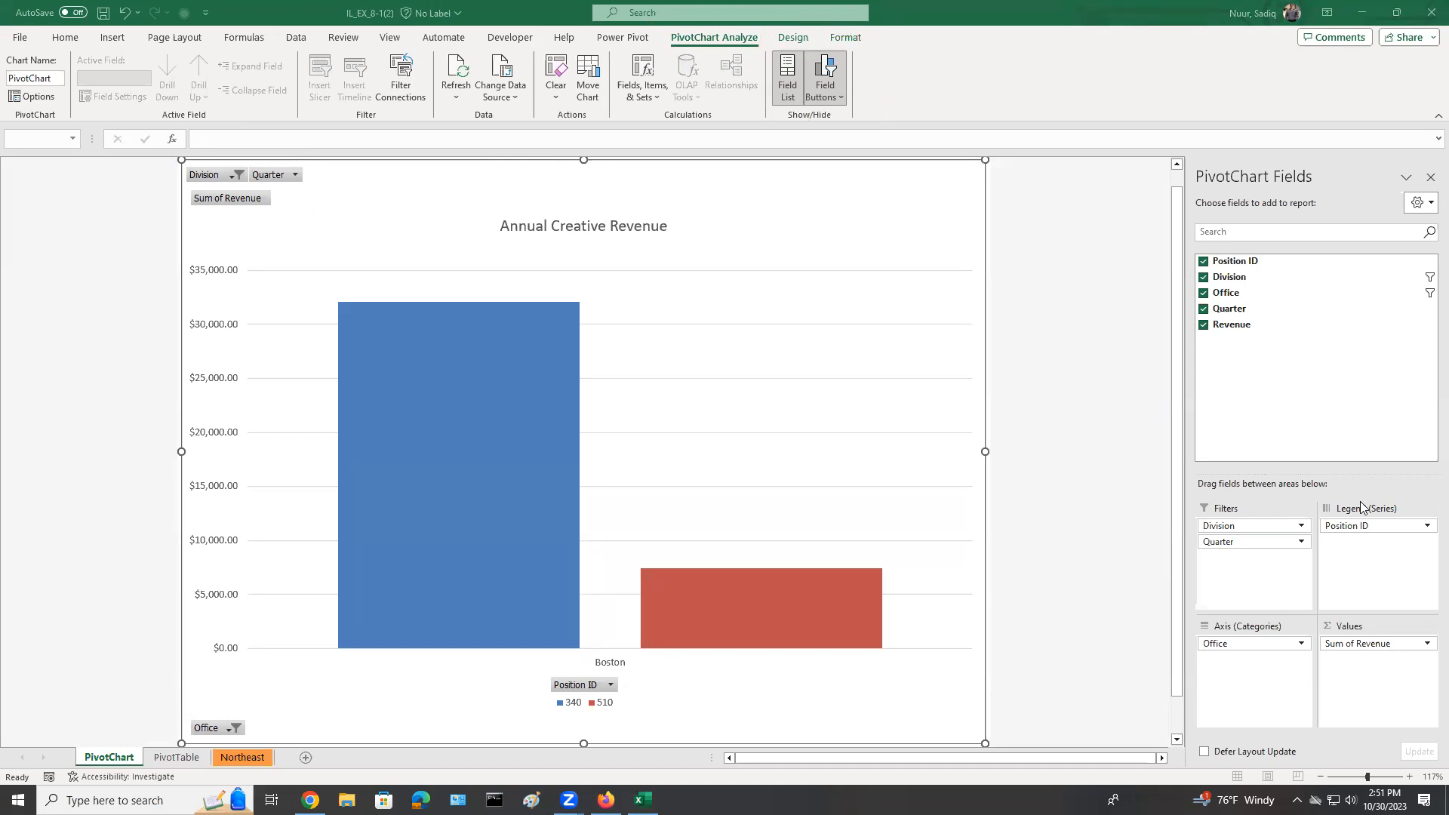
pyautogui.click(828, 72)
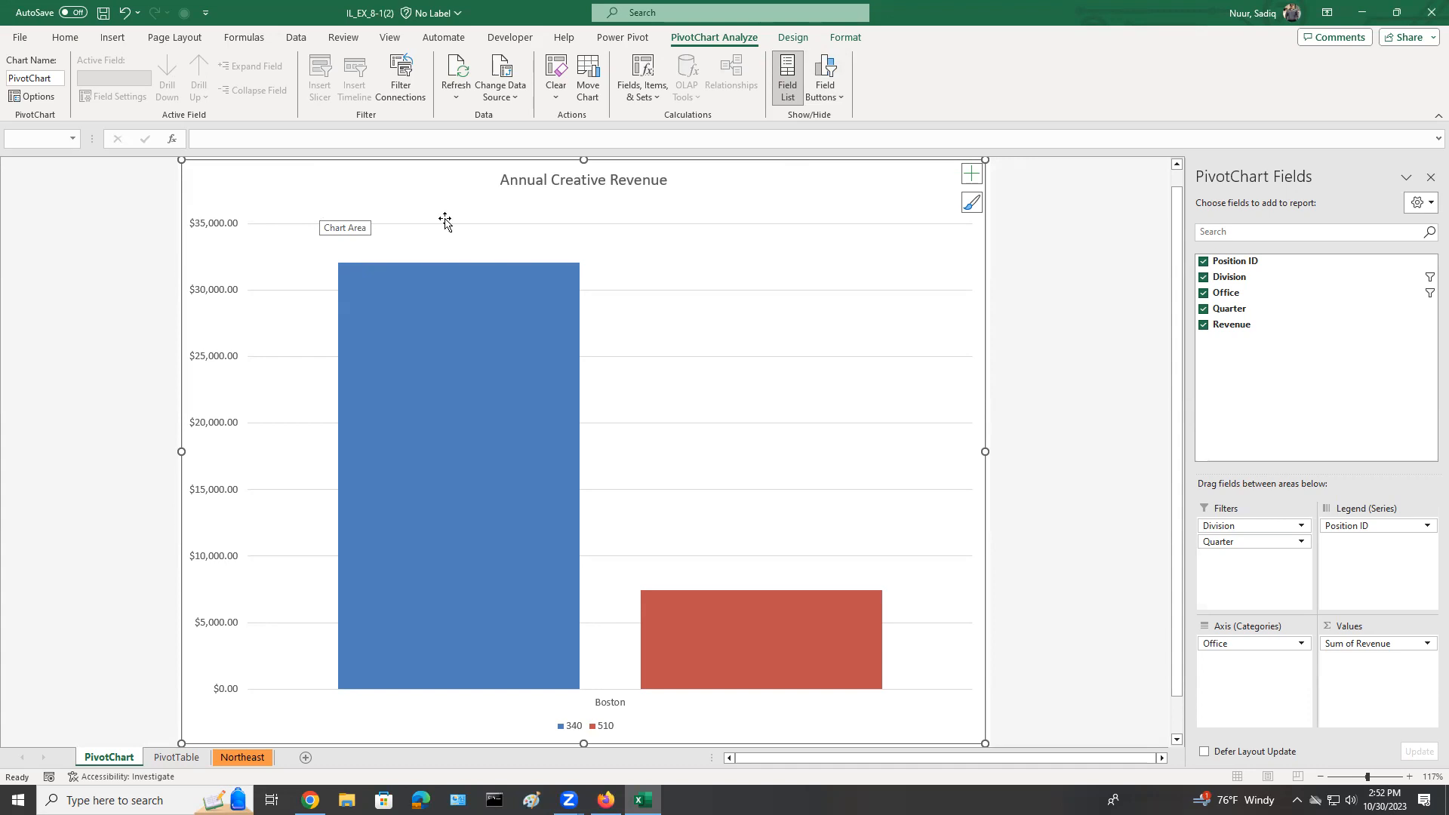
# Add a custom footer with the student's full name in the center section of the chart sheet and save the workbook.
pyautogui.click(113, 39)
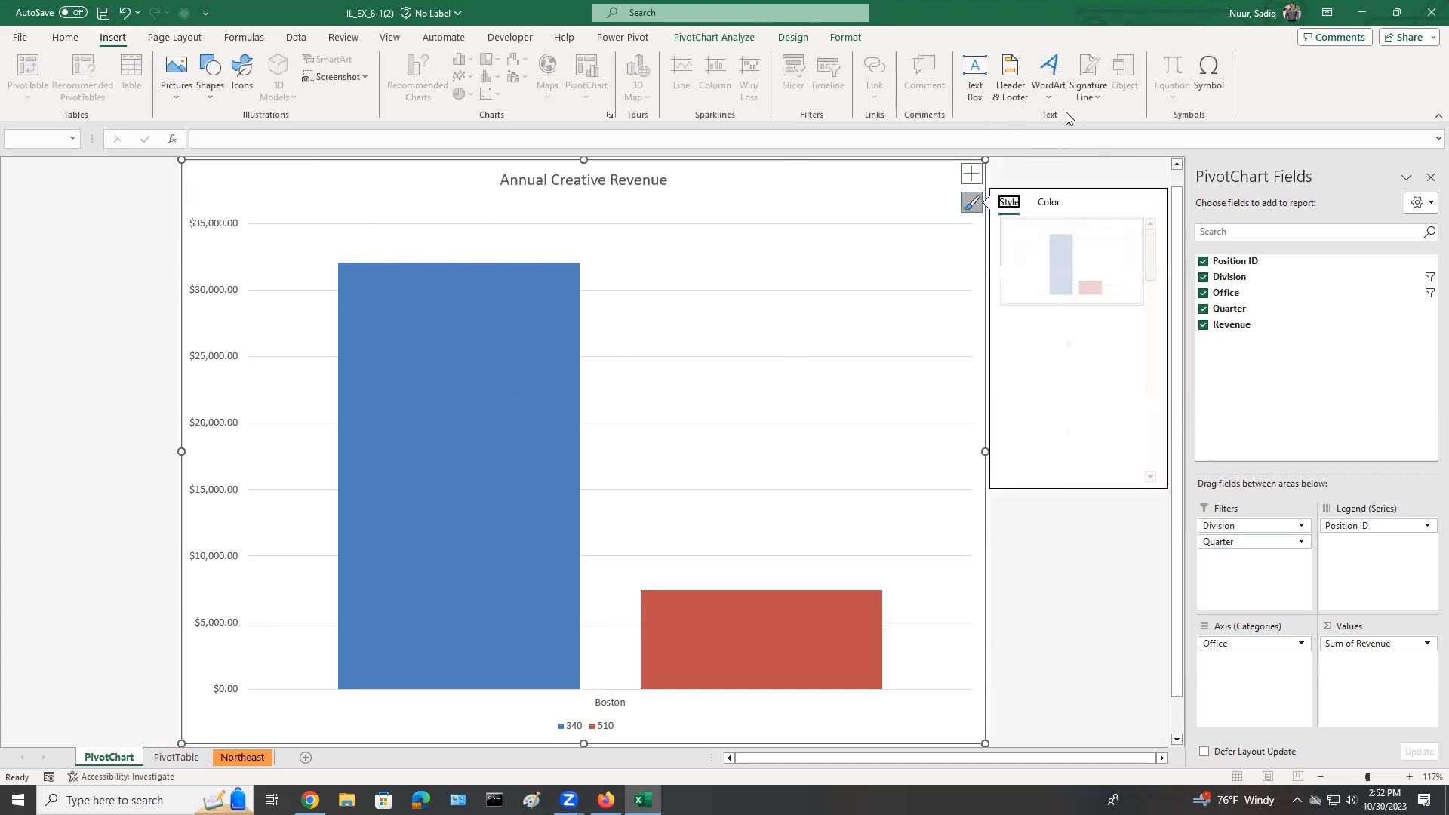
pyautogui.click(972, 174)
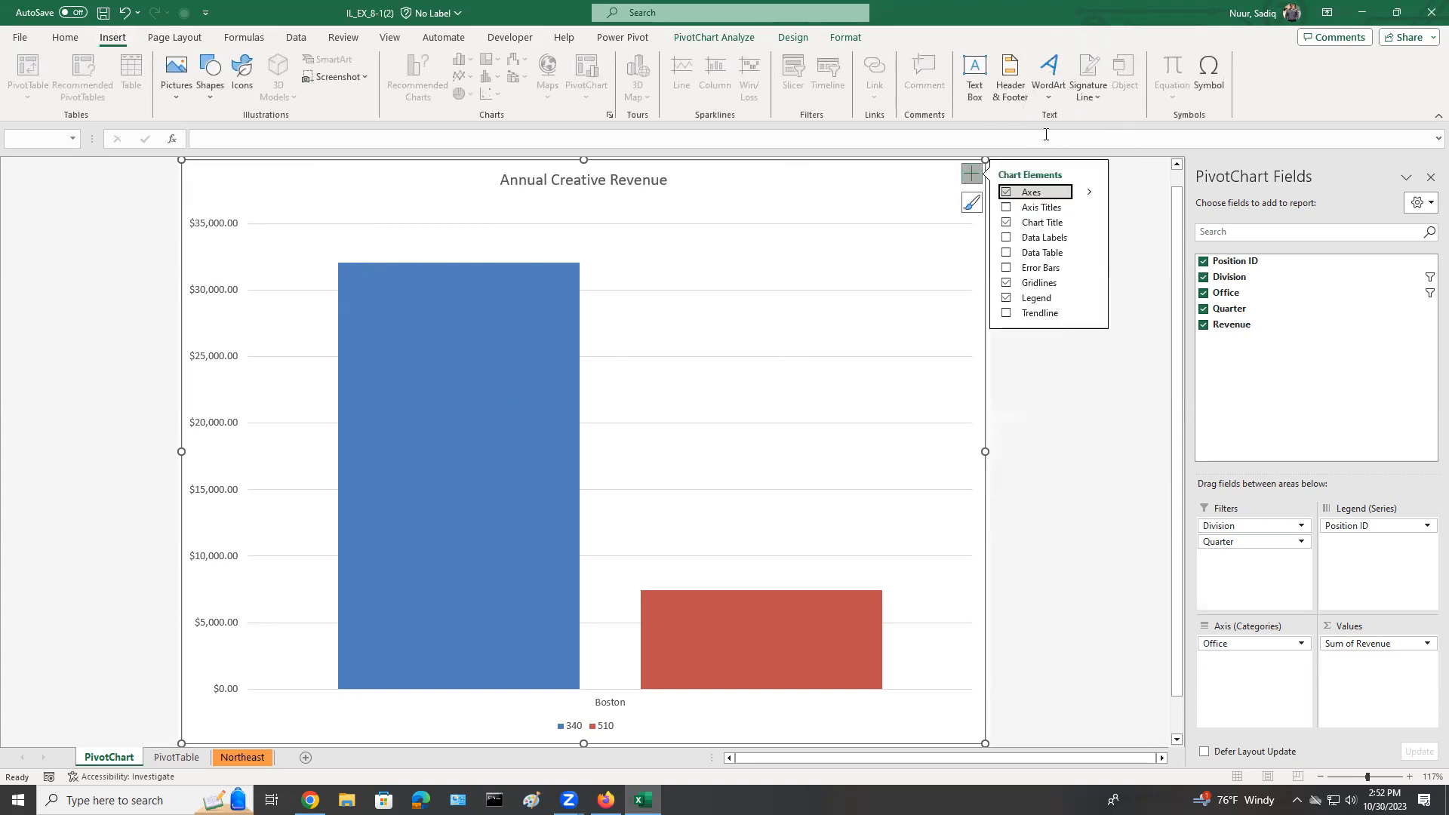
pyautogui.click(1010, 76)
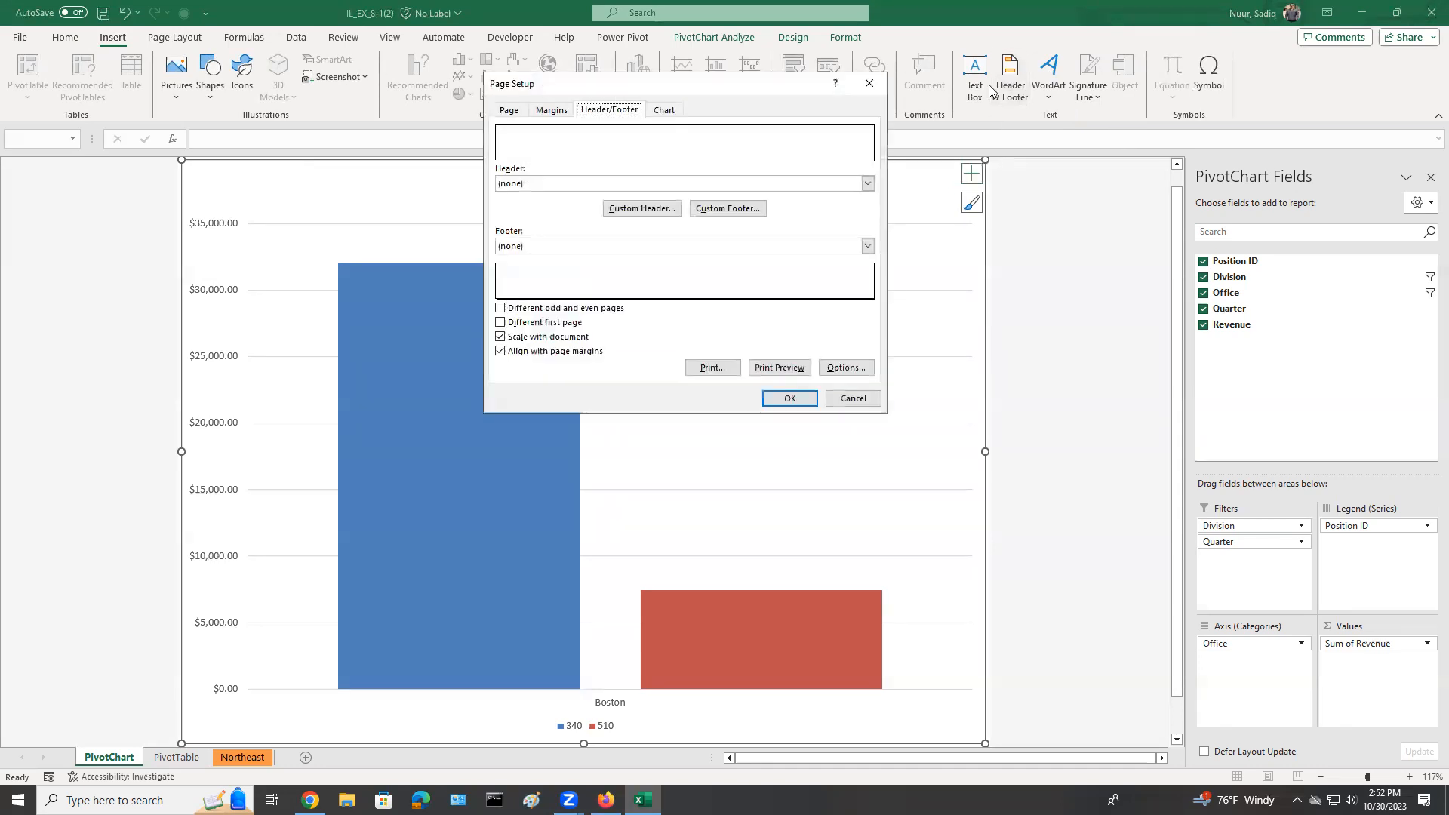
pyautogui.click(729, 210)
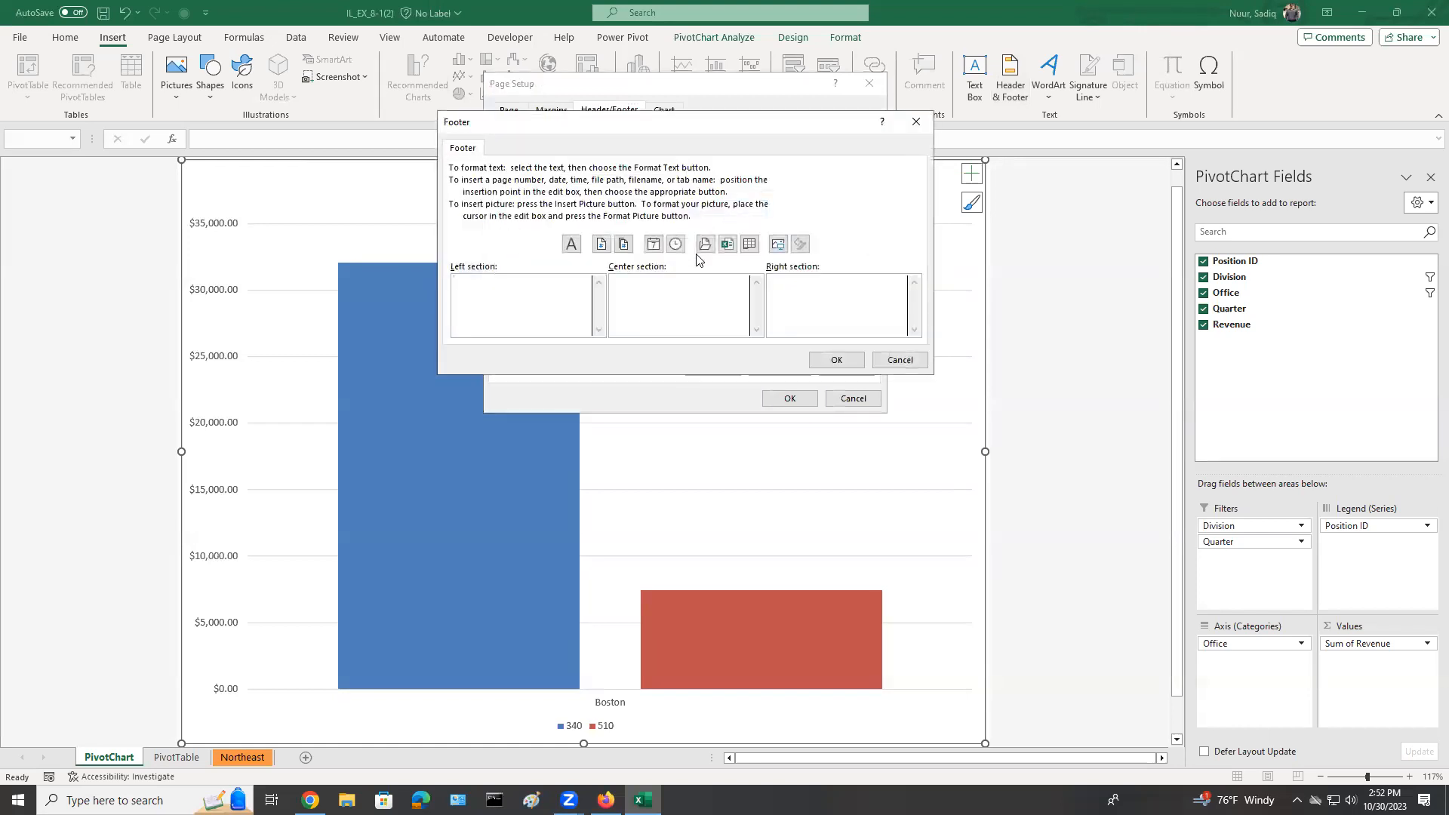
pyautogui.click(665, 291)
pyautogui.write('Sadiq Nuur')
pyautogui.click(830, 360)
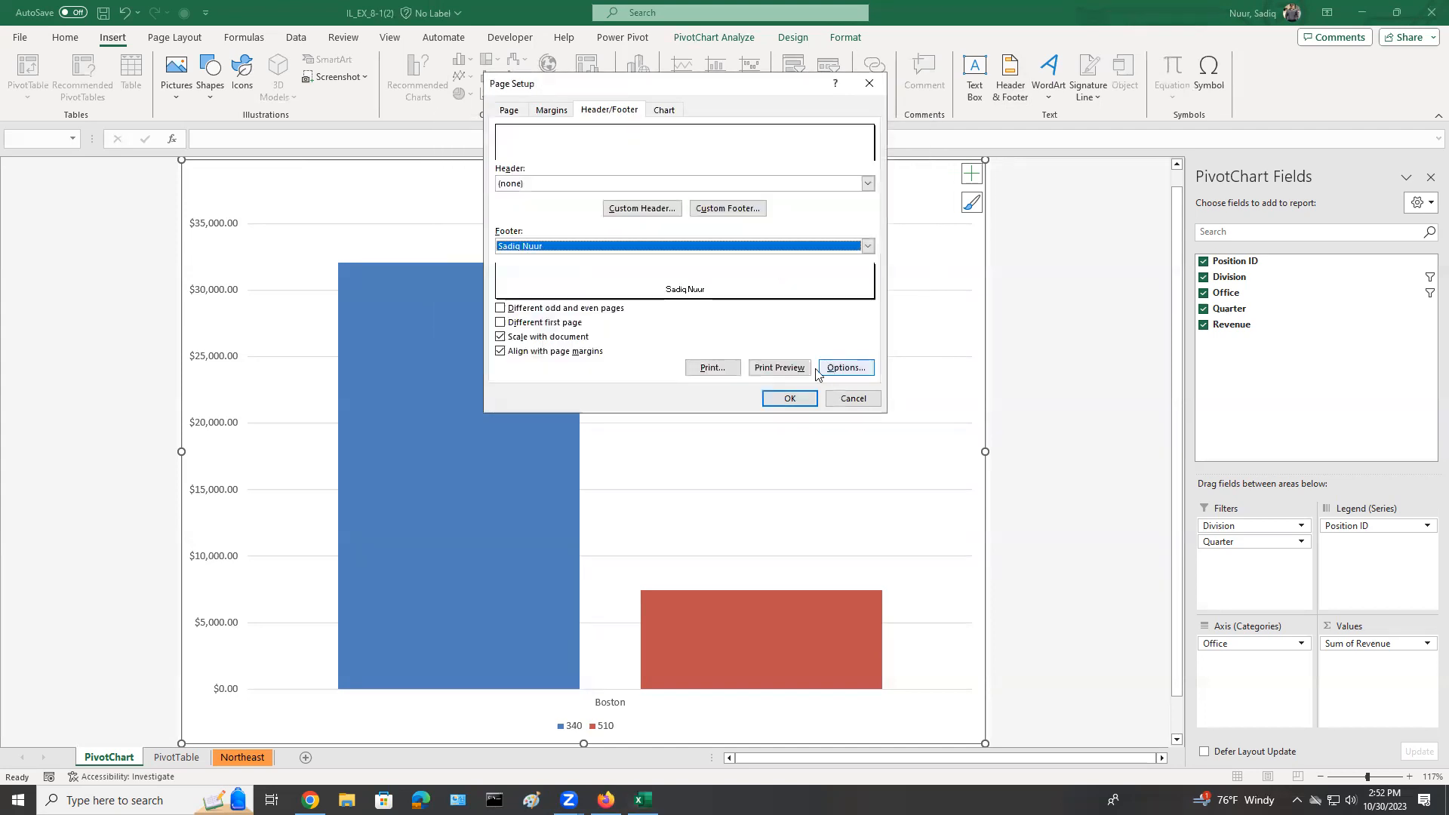
pyautogui.click(789, 399)
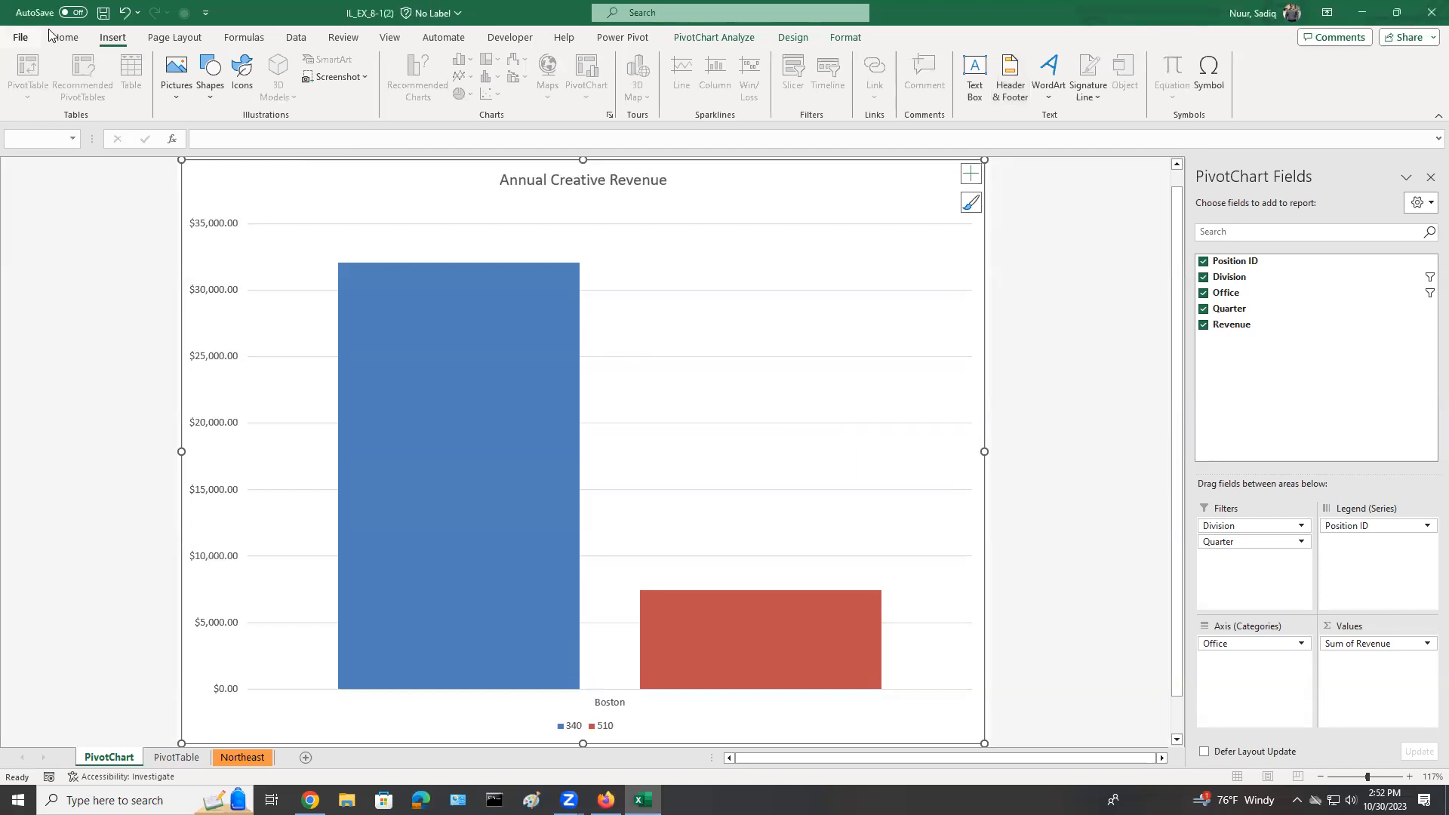
pyautogui.click(105, 13)
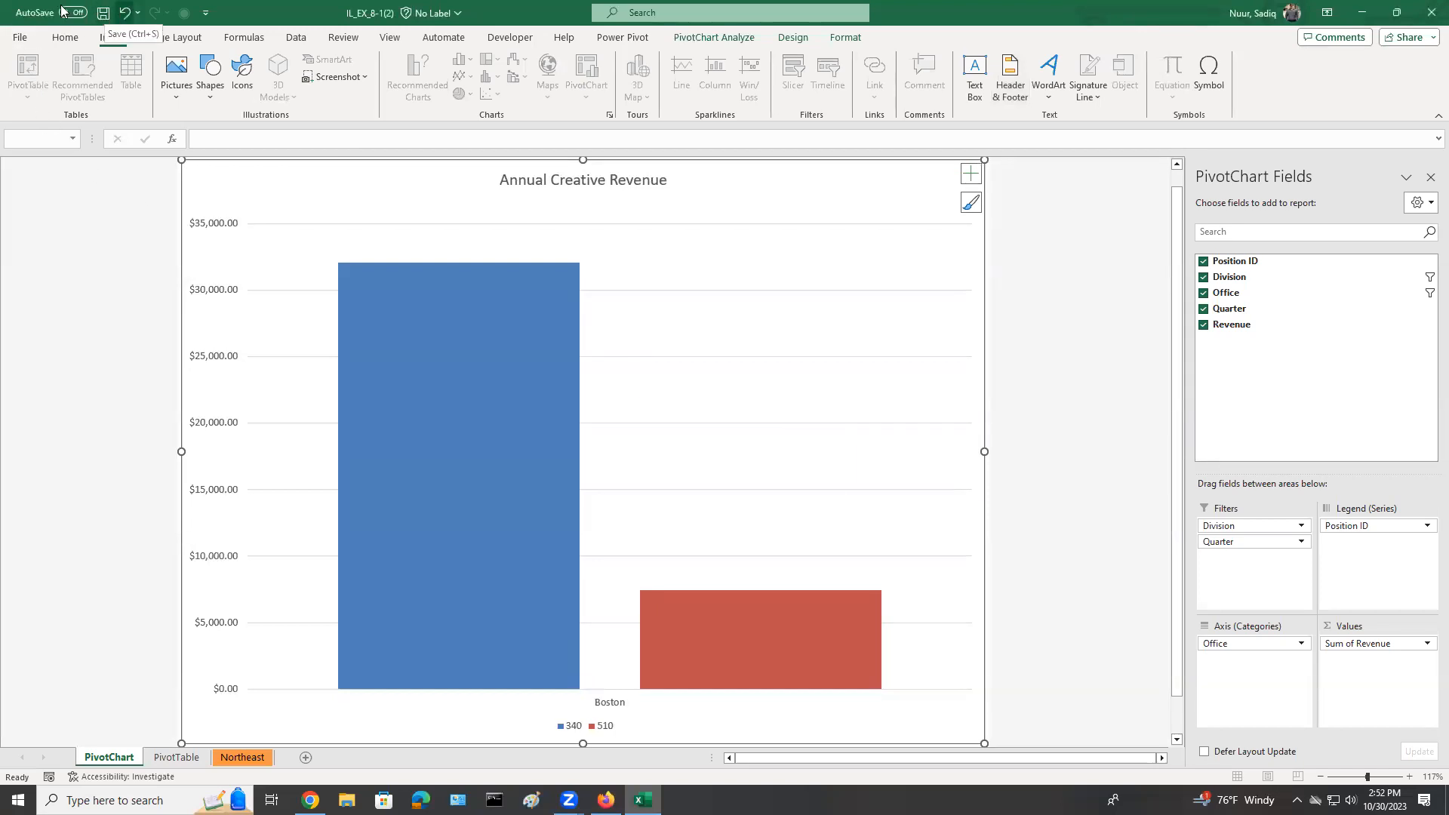
pyautogui.click(105, 14)
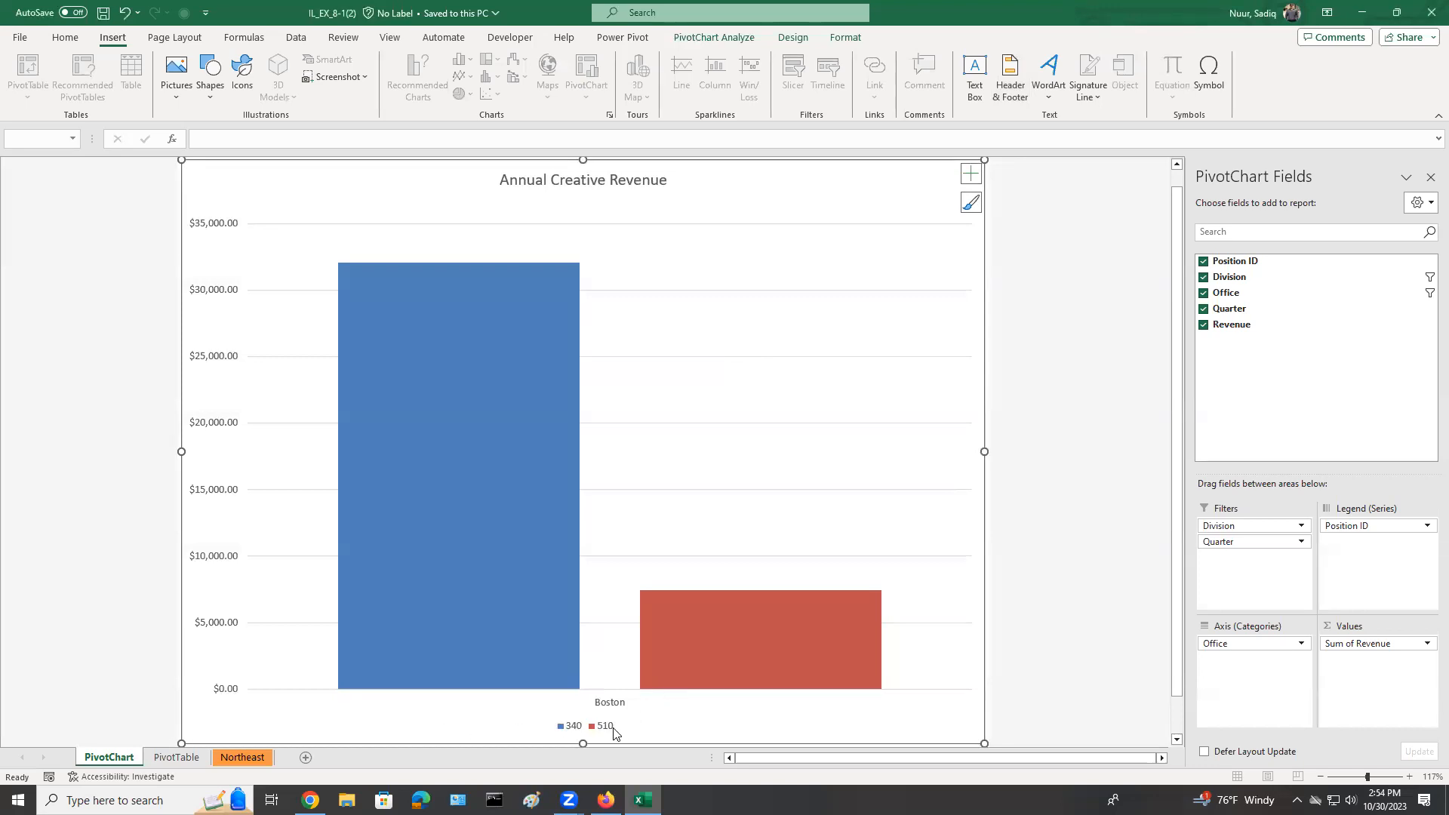
# Set the Boston, Creative, position 510, quarter 1 revenue in cell E27 of the Northeast sheet to 6000.
pyautogui.moveTo(685, 663)
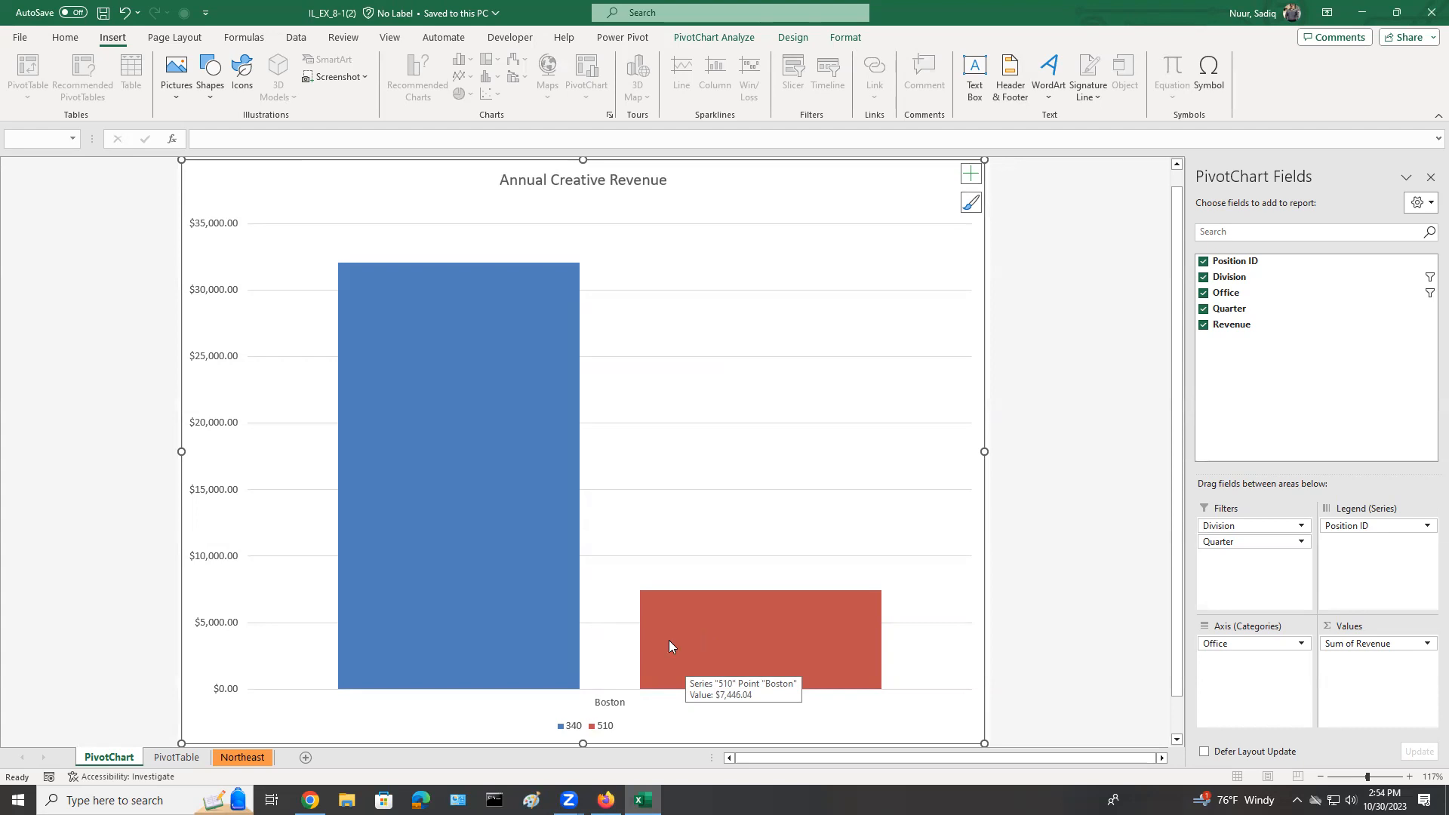
pyautogui.click(238, 759)
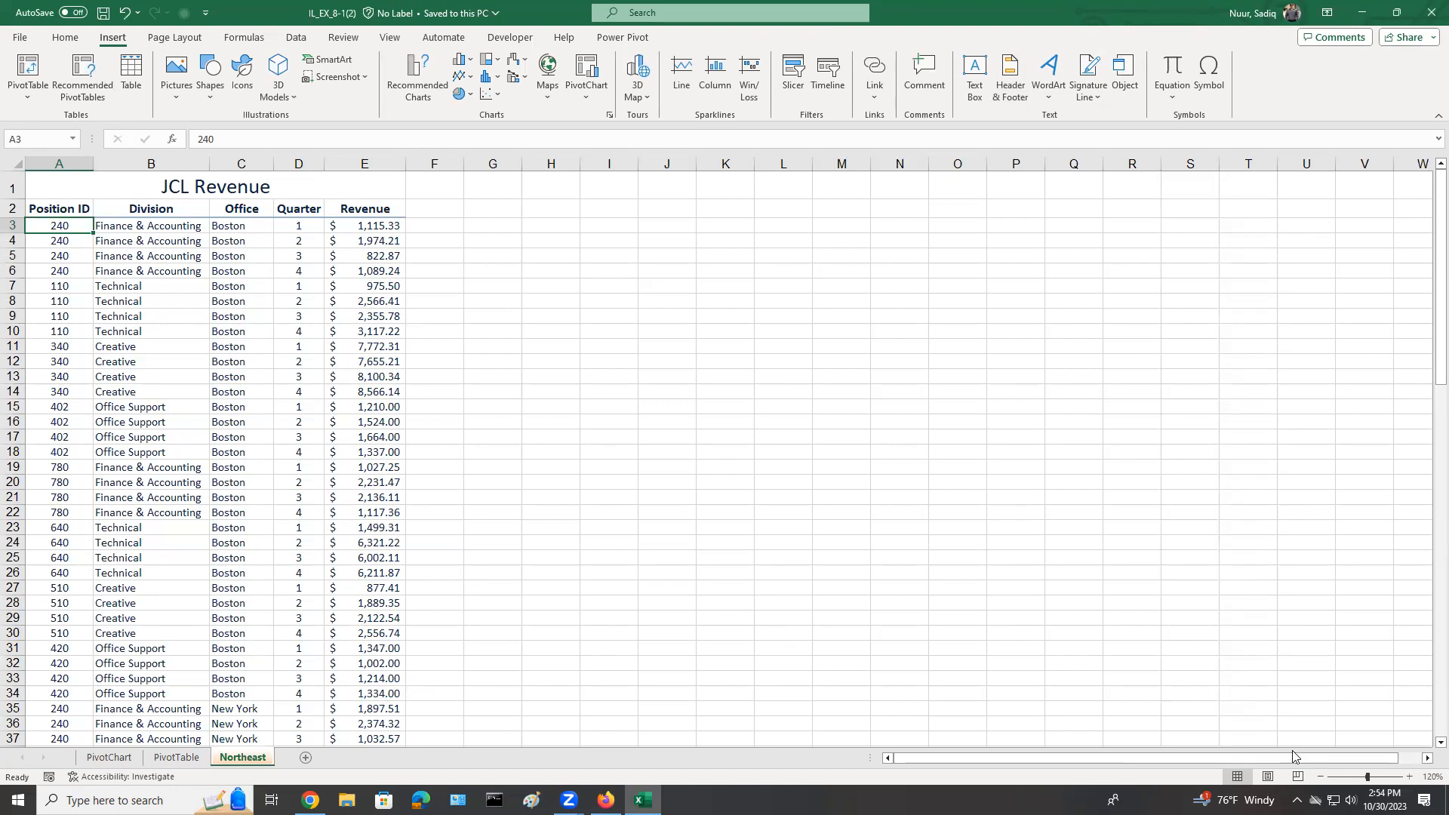
pyautogui.click(1409, 778)
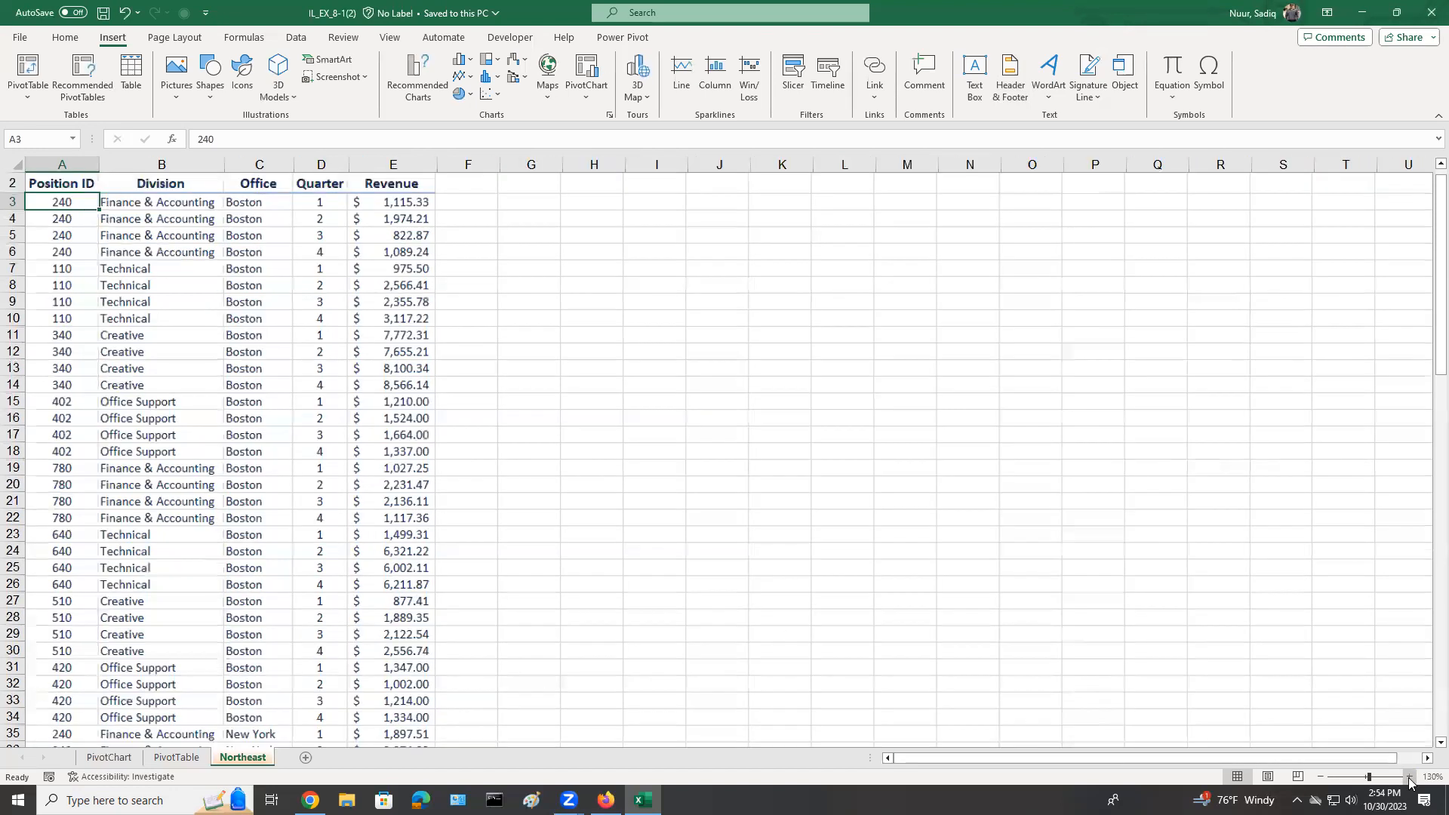
pyautogui.click(412, 157)
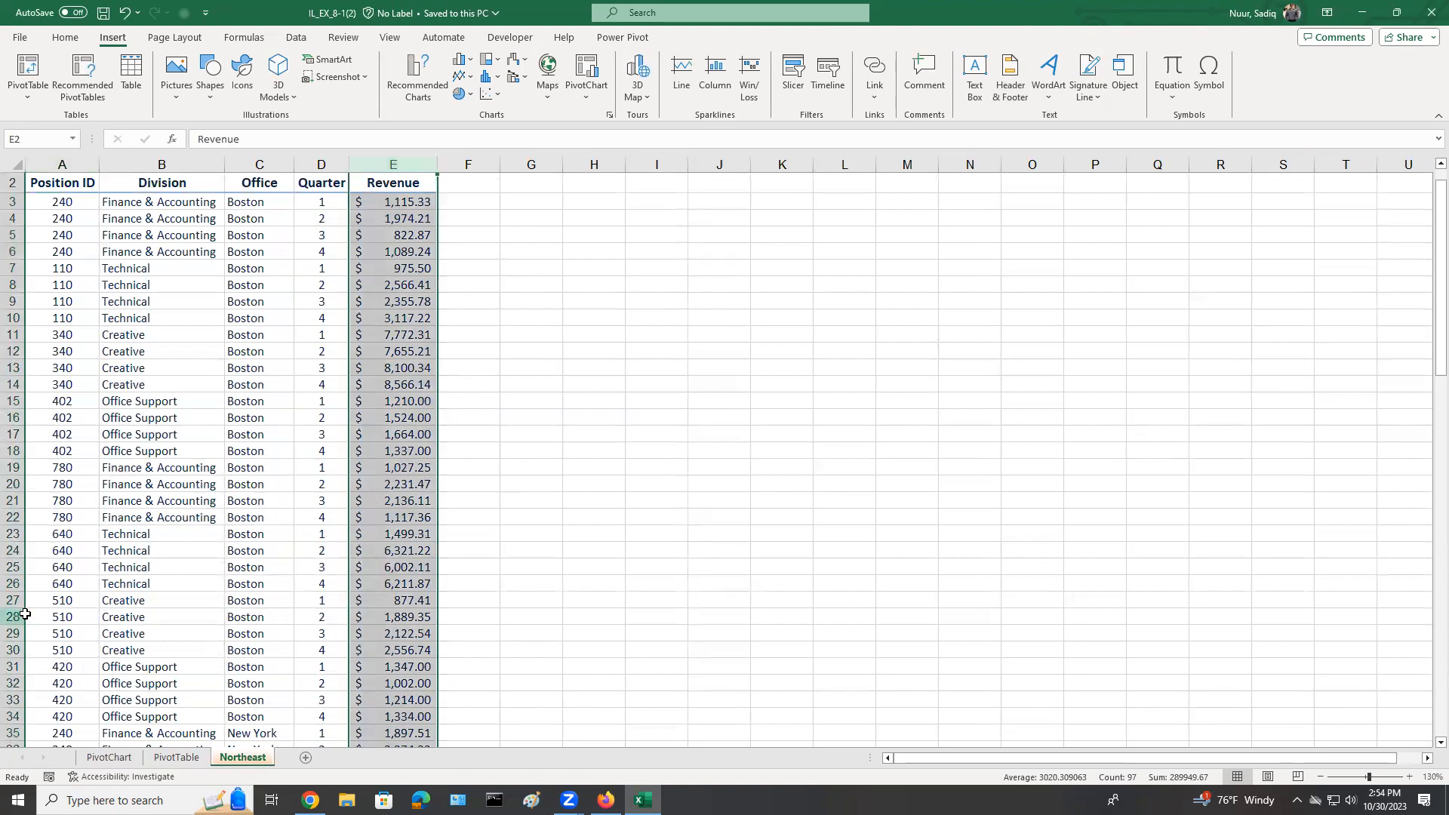
pyautogui.click(400, 602)
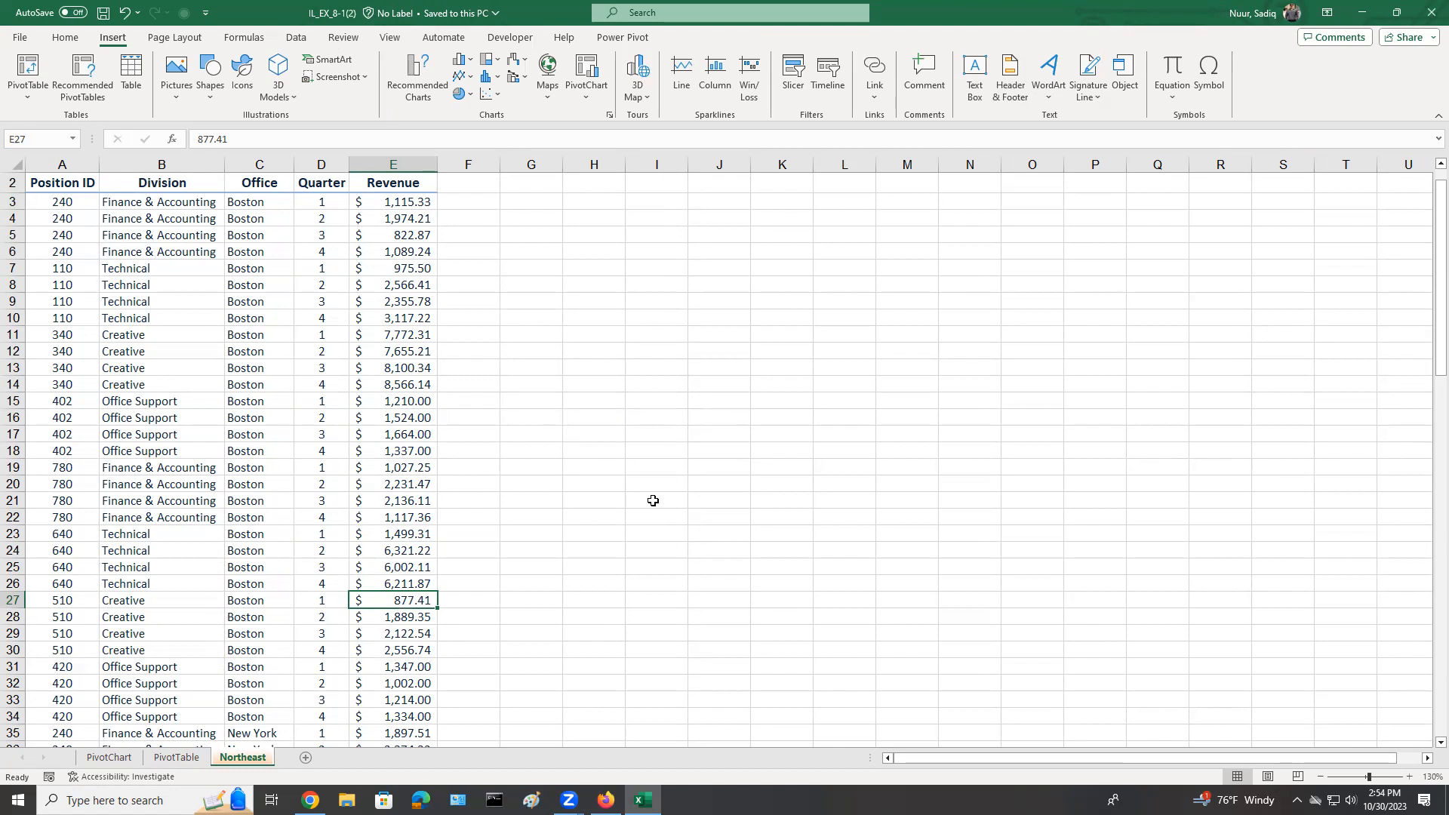
pyautogui.write('6000')
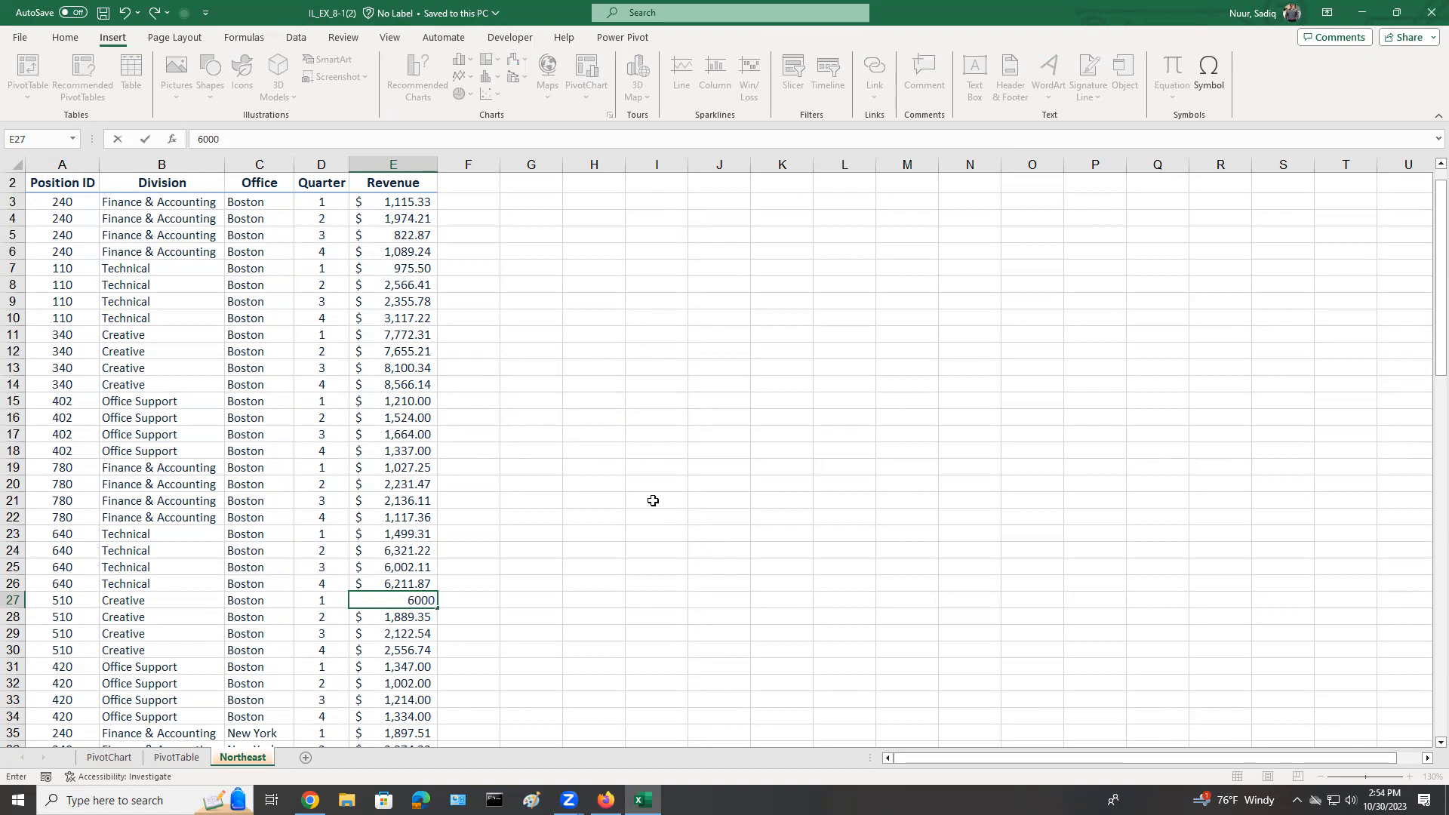
pyautogui.press('Return')
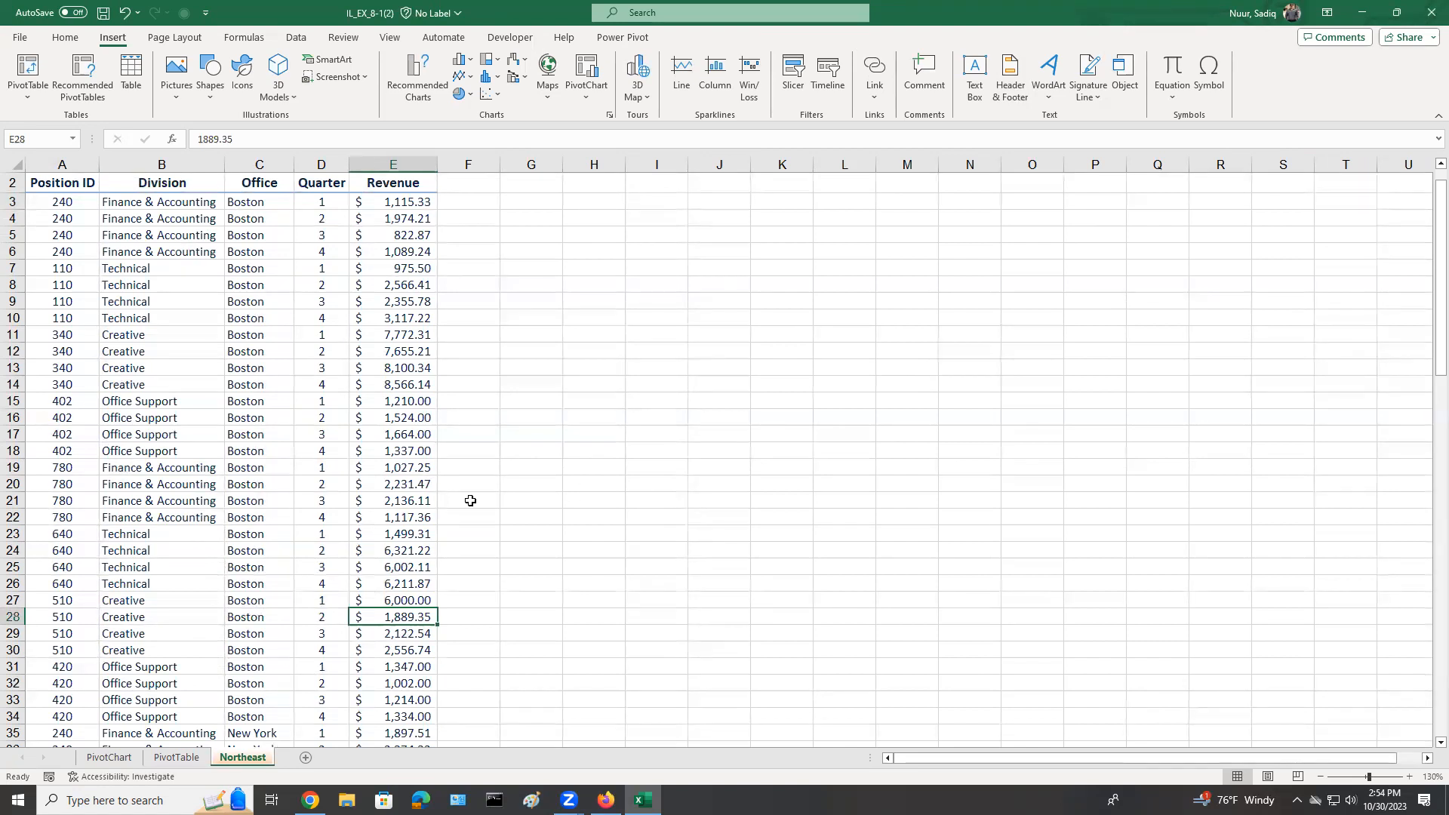
# Compare the Boston revenue for position 510 on the PivotTable sheet with source cell E27 on the Northeast sheet.
pyautogui.click(176, 758)
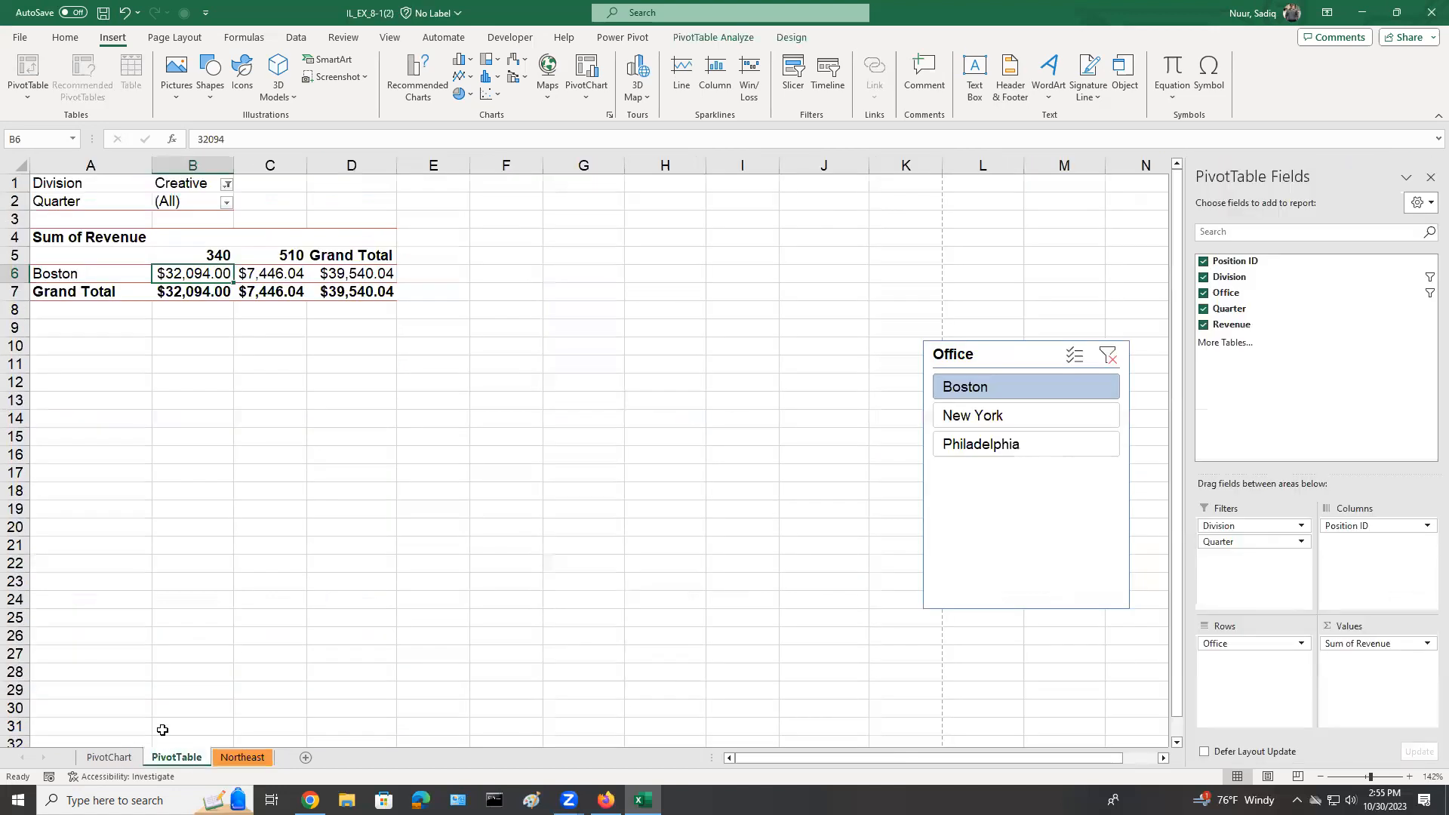
pyautogui.click(272, 275)
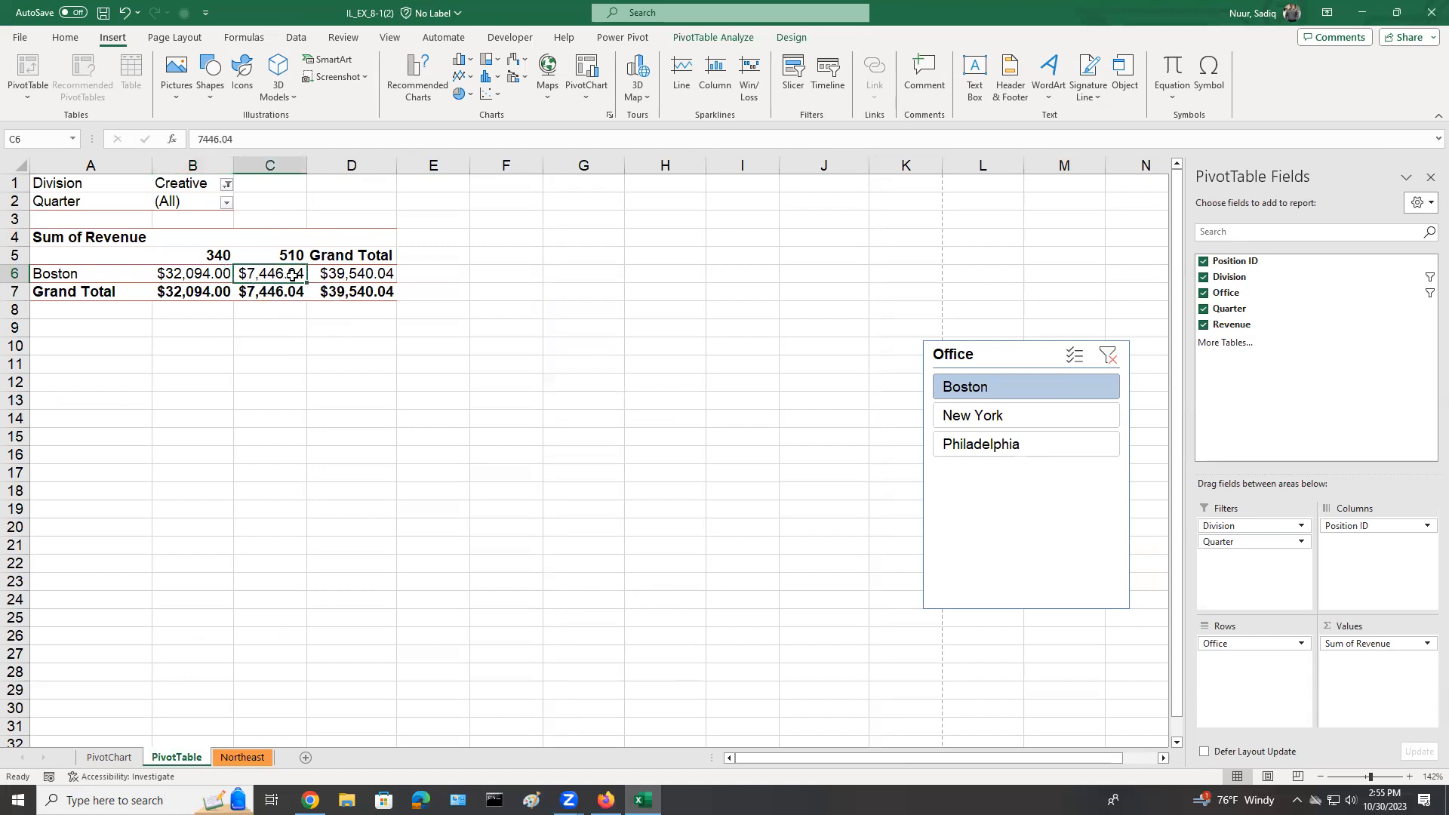
pyautogui.moveTo(299, 274)
pyautogui.click(263, 749)
pyautogui.click(420, 596)
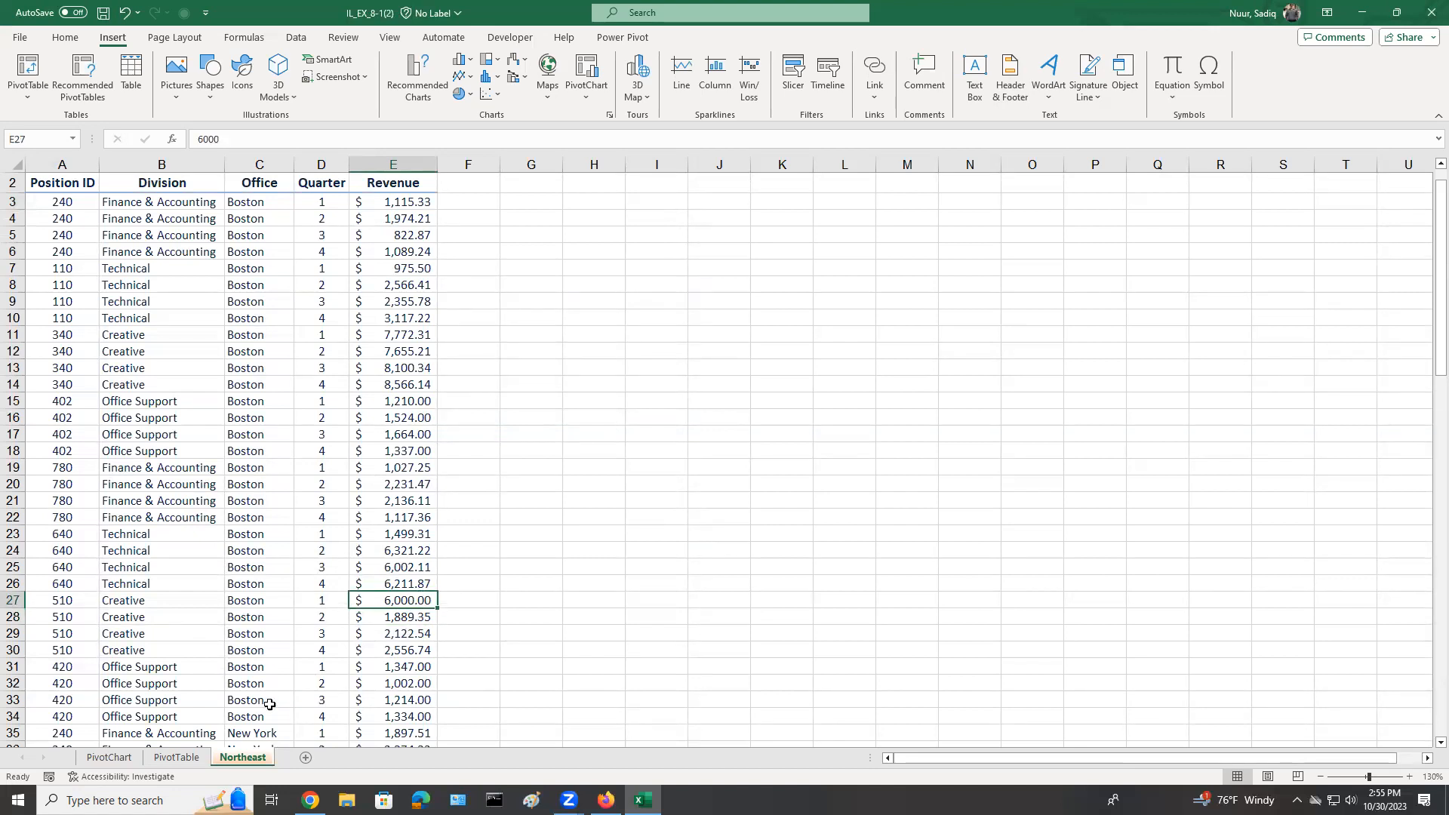
# Refresh the PivotTable on the PivotTable sheet to pull in the changed Northeast source data.
pyautogui.click(177, 757)
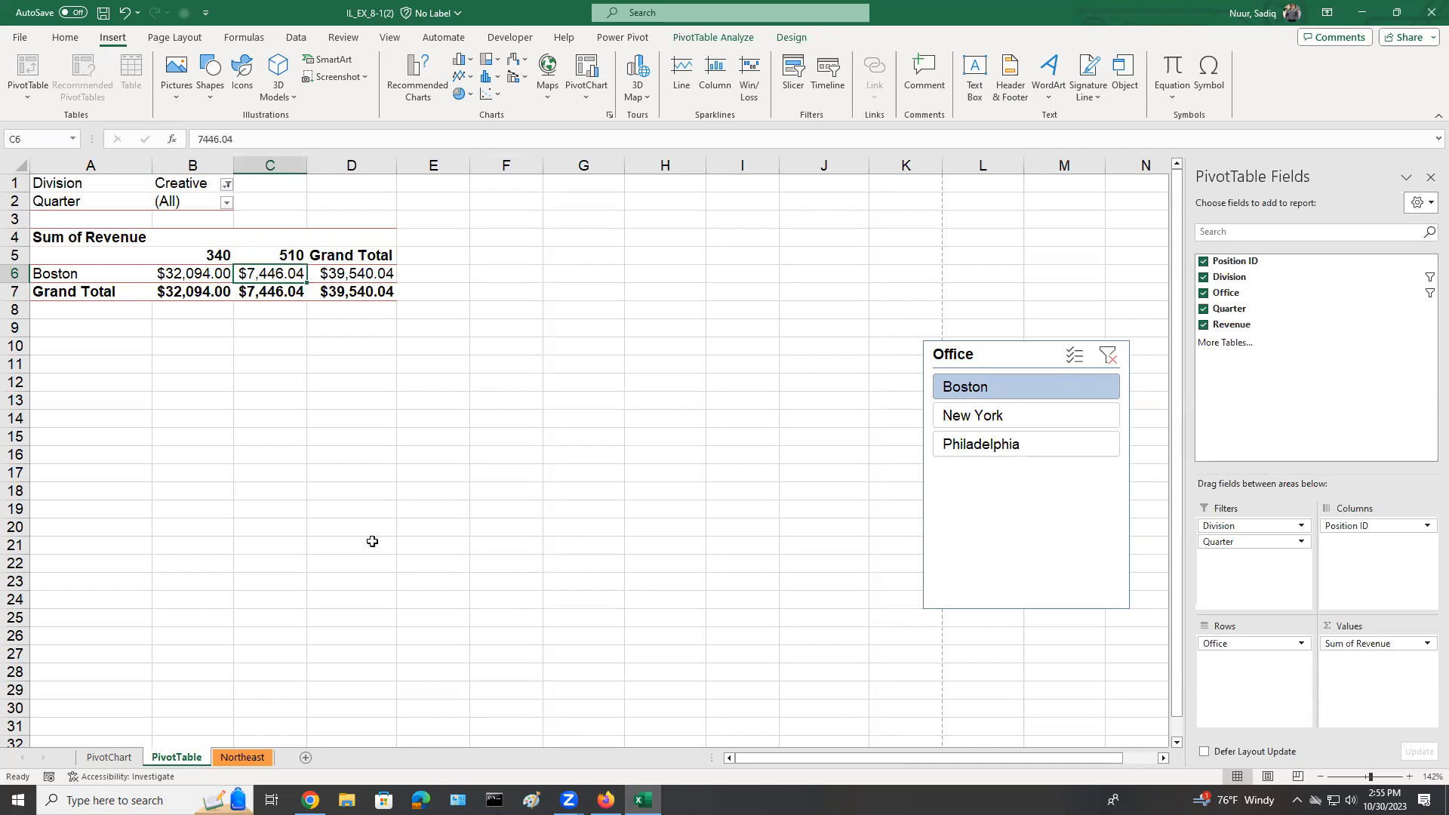
pyautogui.click(710, 42)
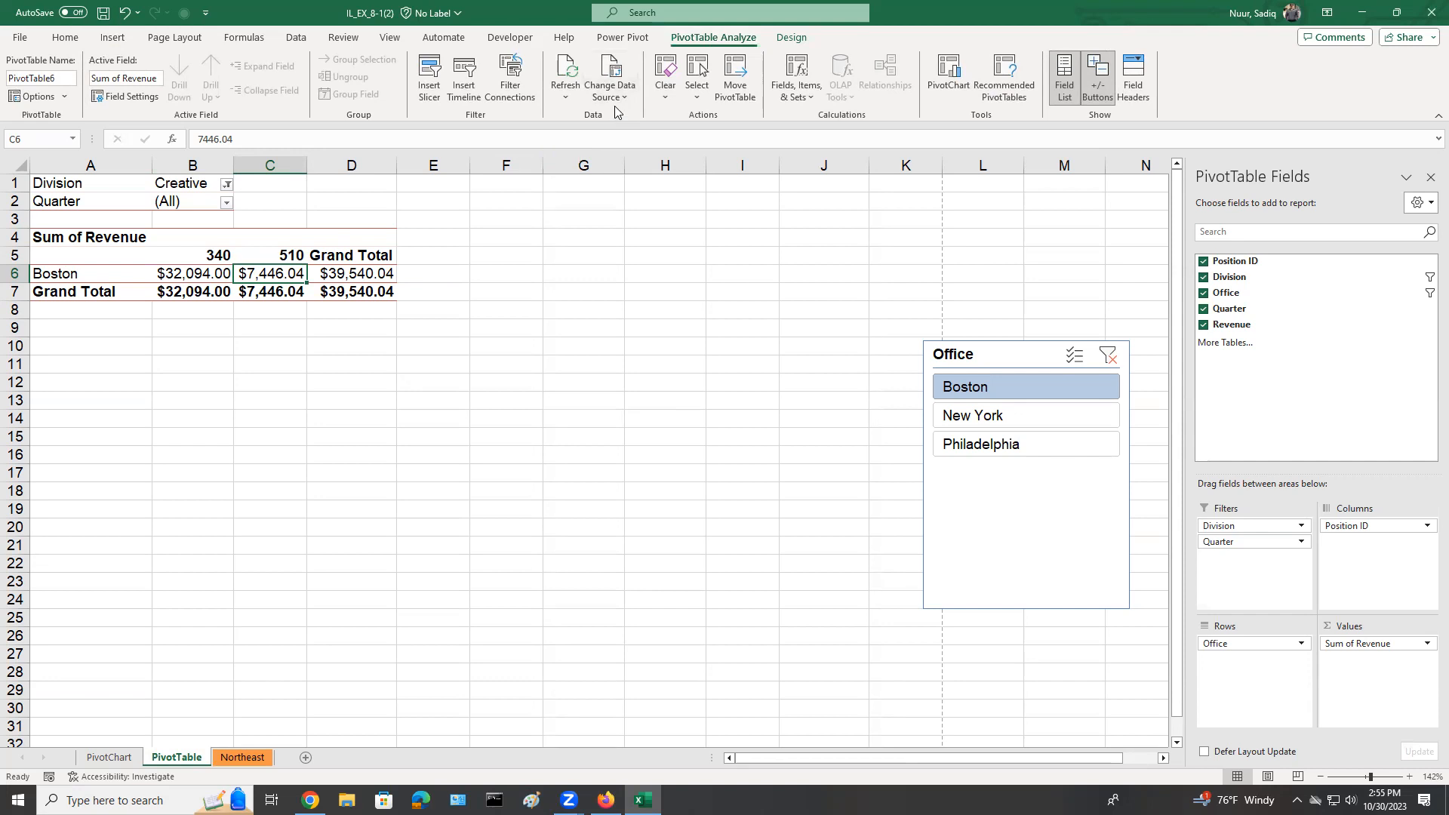
pyautogui.press('ctrl')
pyautogui.press('ctrl')
pyautogui.press('ctrl')
pyautogui.click(570, 67)
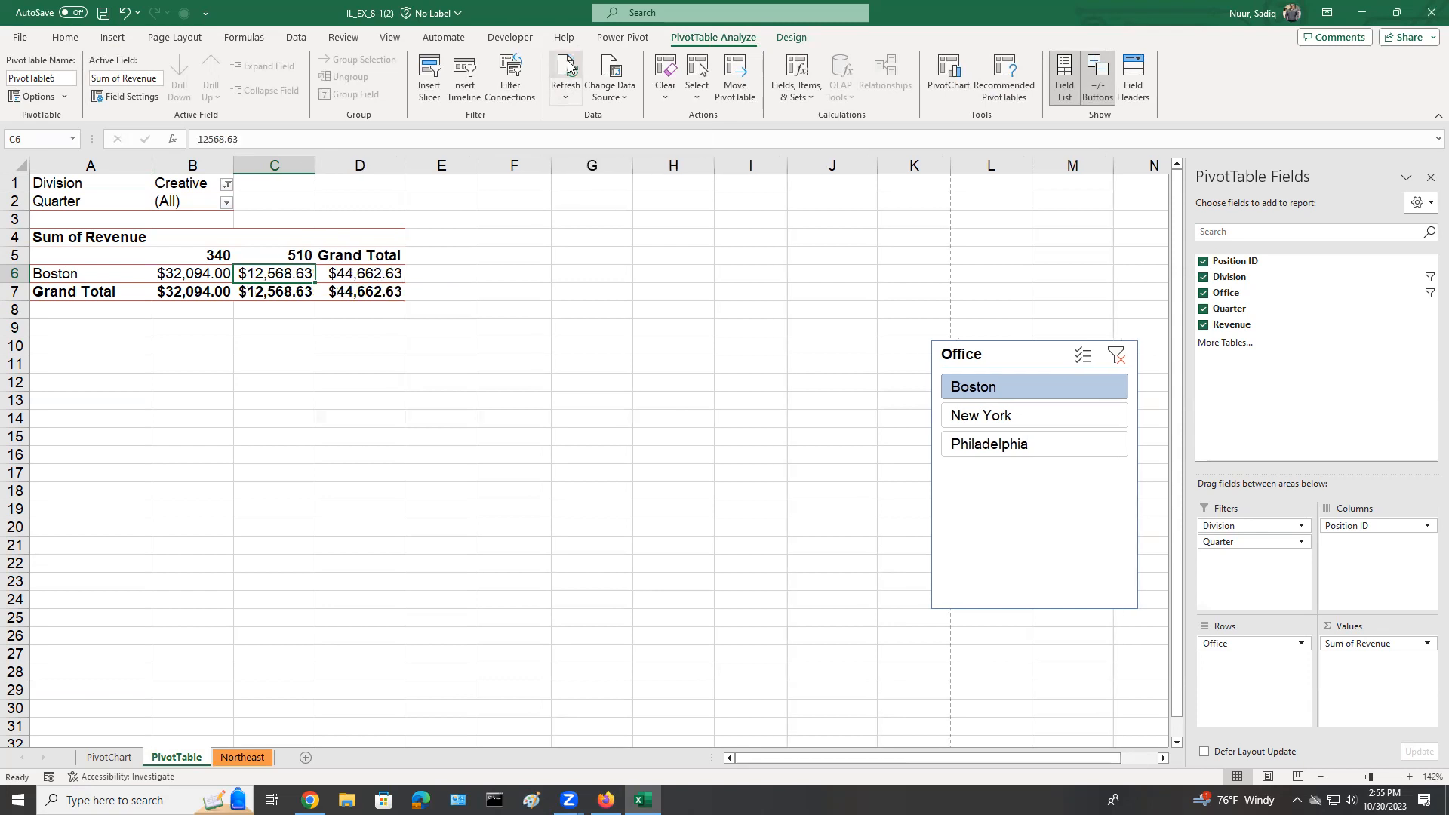
# Check the refreshed Boston revenue for position 510 against the Northeast source rows and save the workbook.
pyautogui.click(271, 286)
pyautogui.click(271, 285)
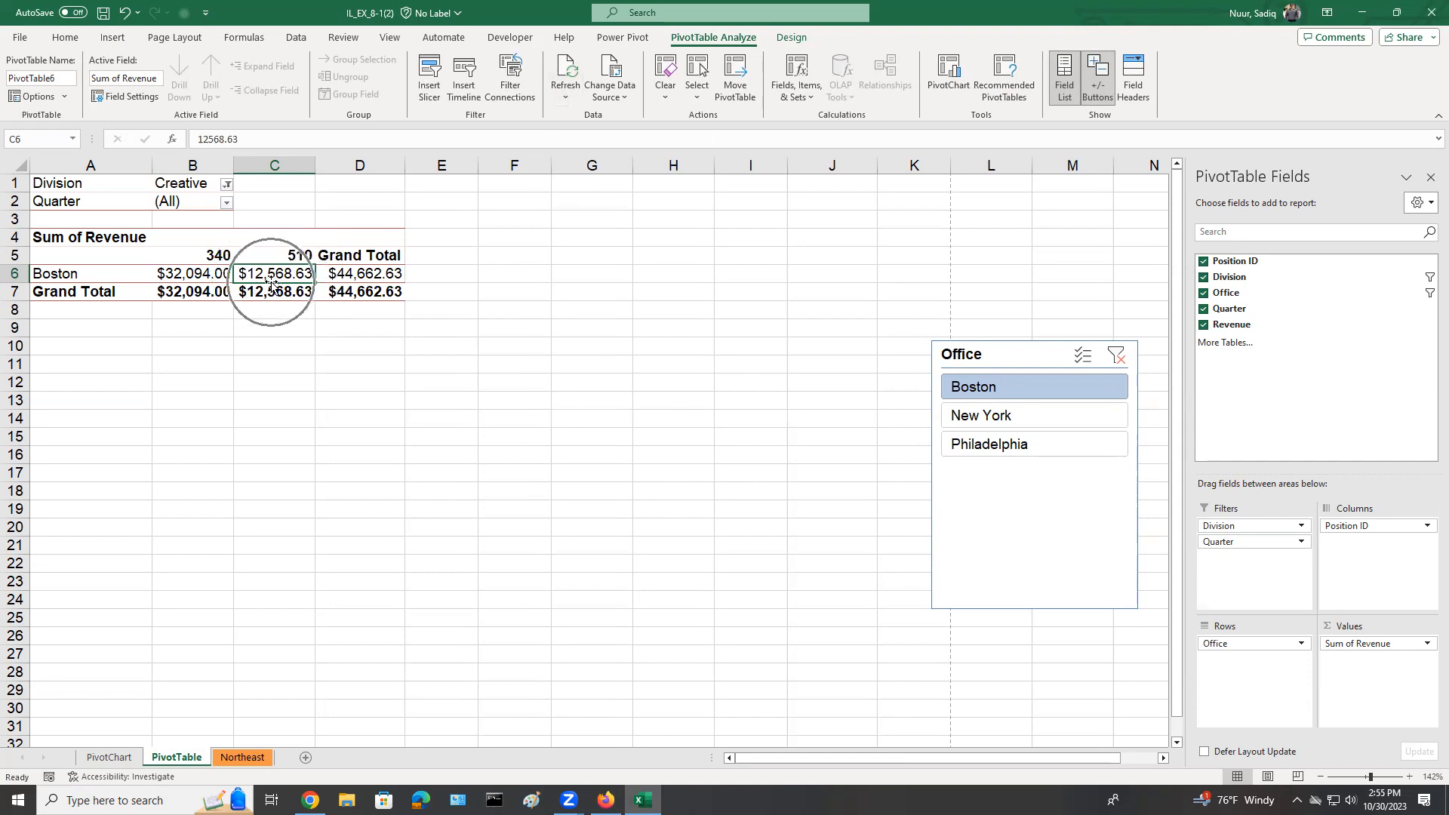
pyautogui.click(257, 759)
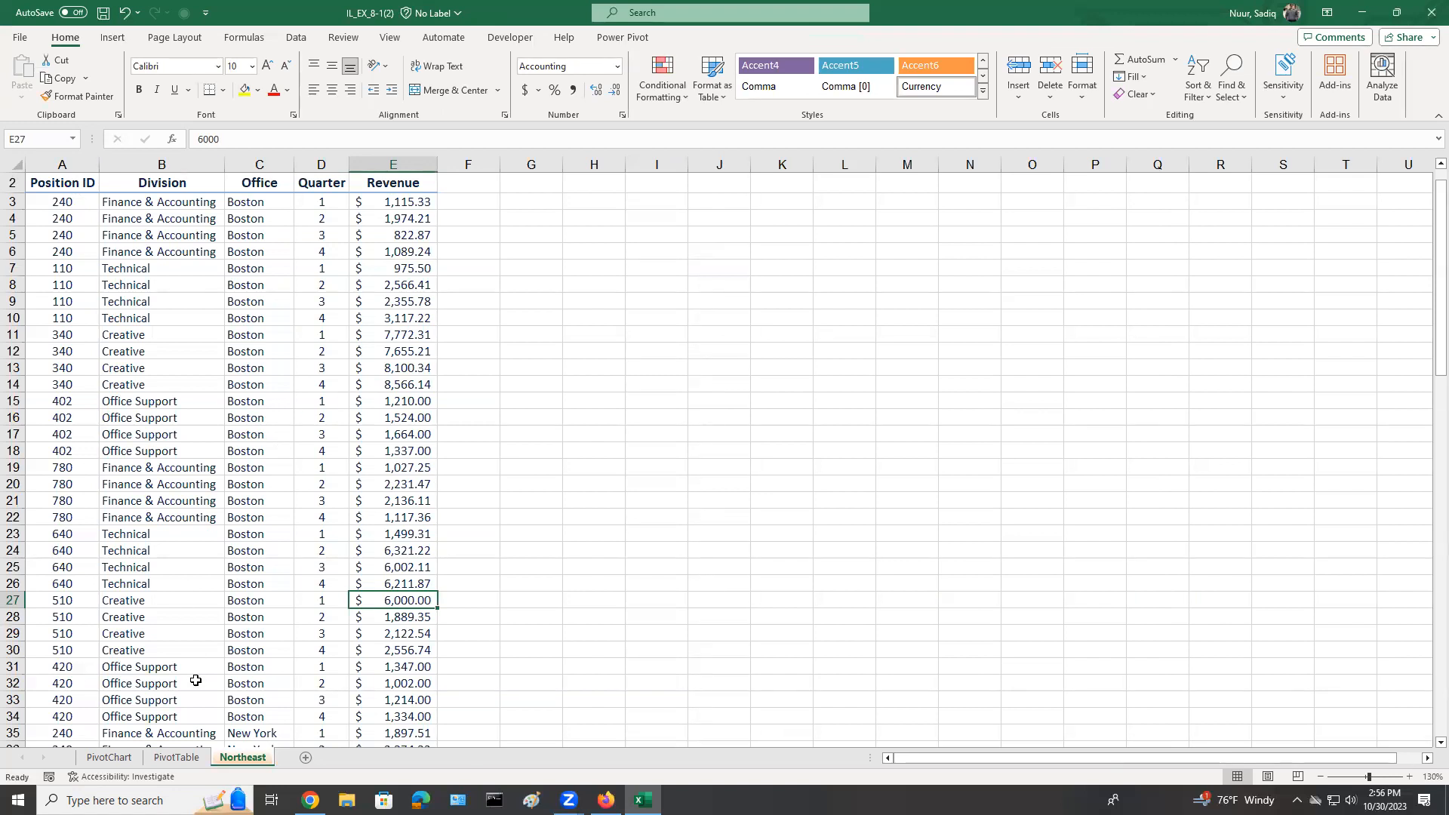
pyautogui.click(172, 759)
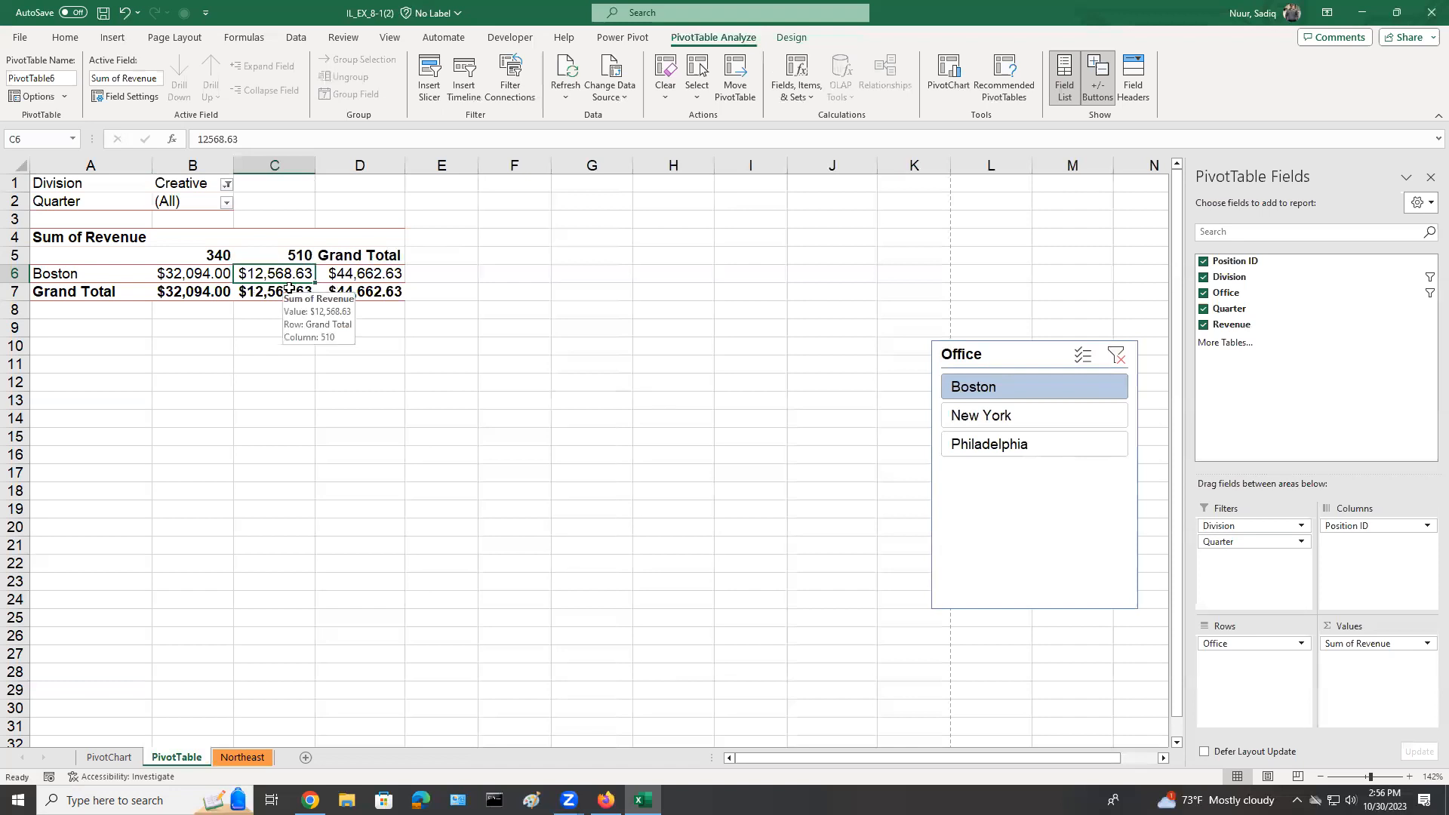
pyautogui.click(104, 13)
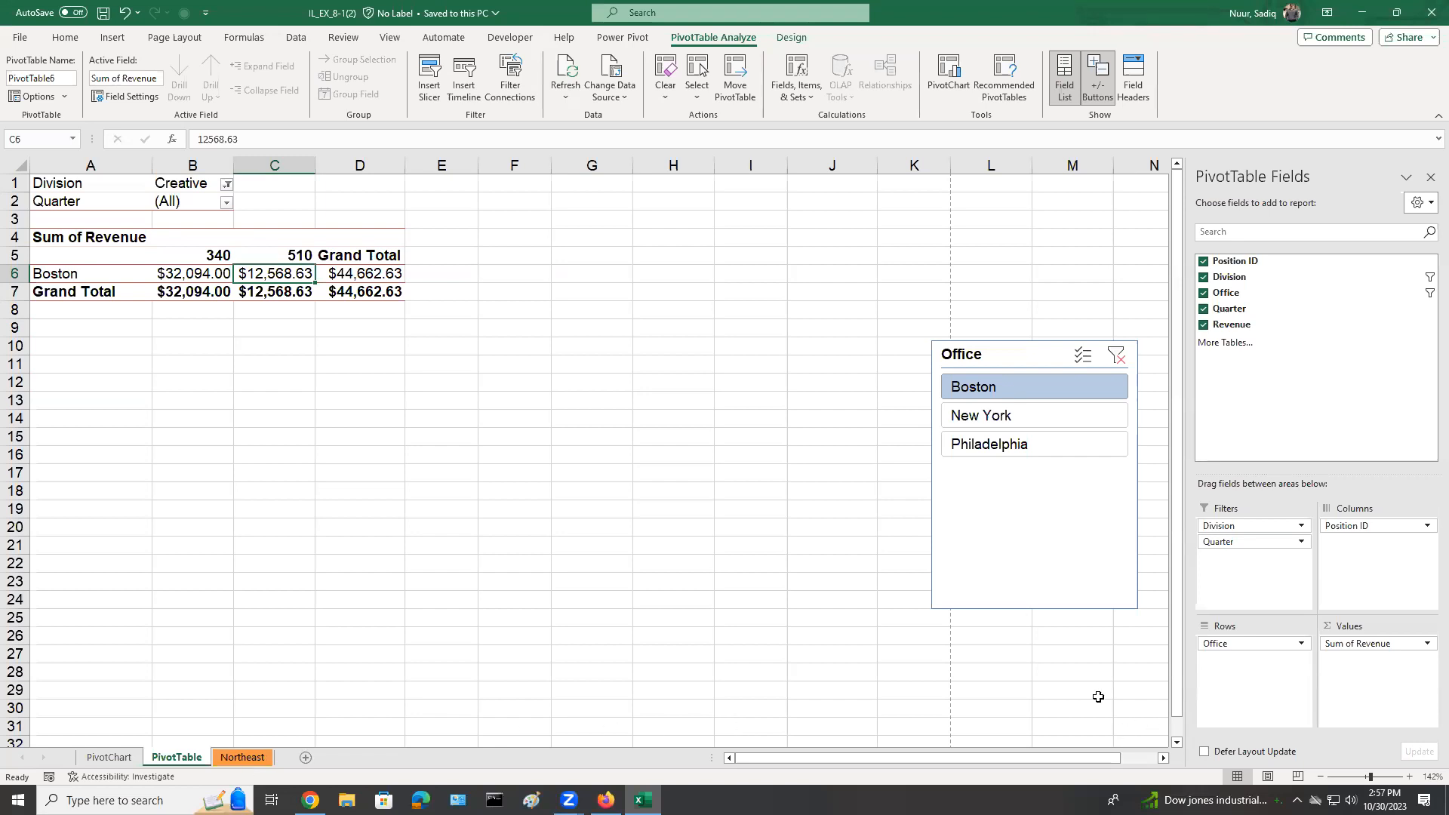
# Set the PivotTable's Division filter to (All).
pyautogui.click(226, 185)
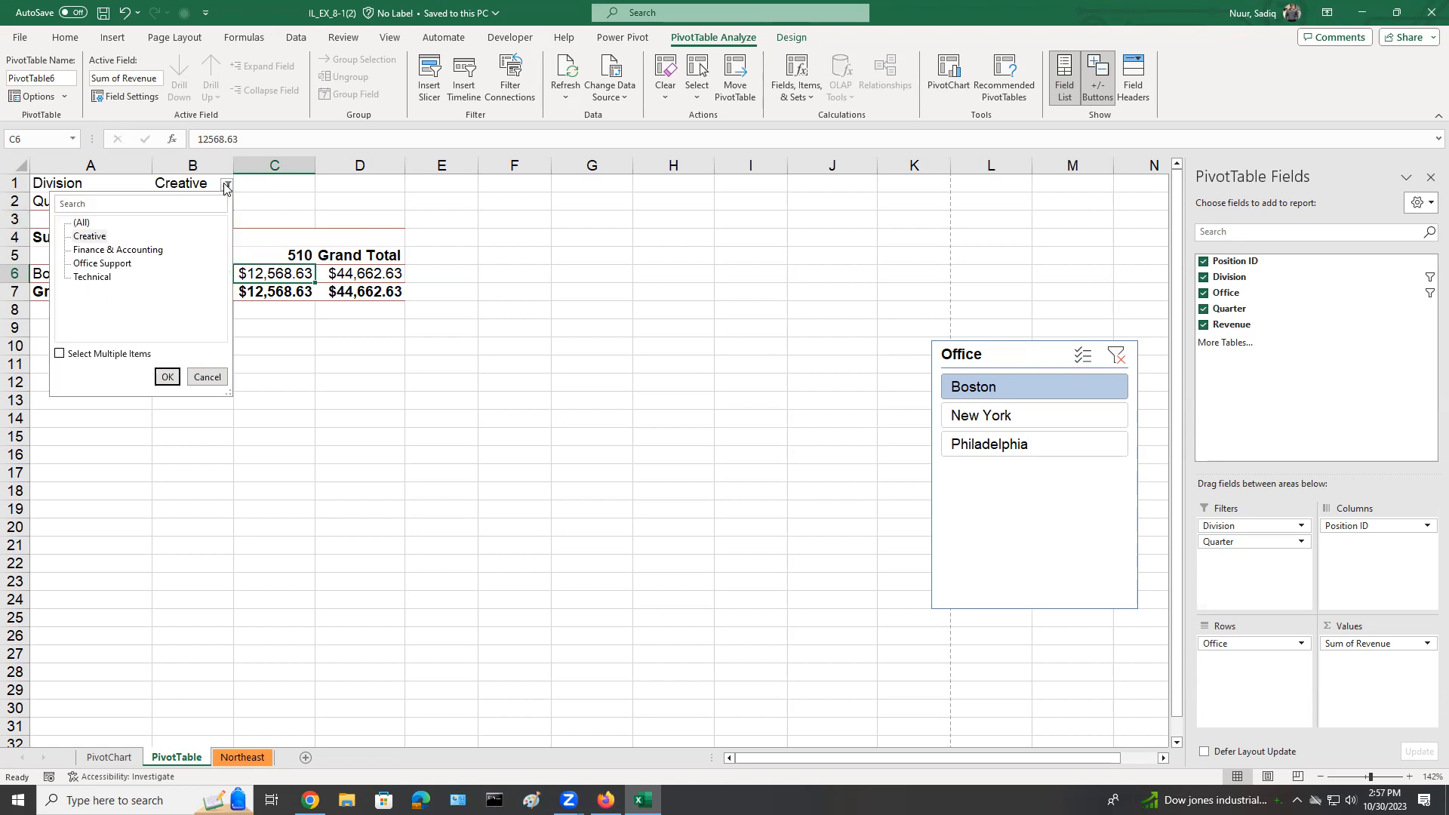
pyautogui.click(106, 234)
pyautogui.click(83, 223)
pyautogui.click(164, 376)
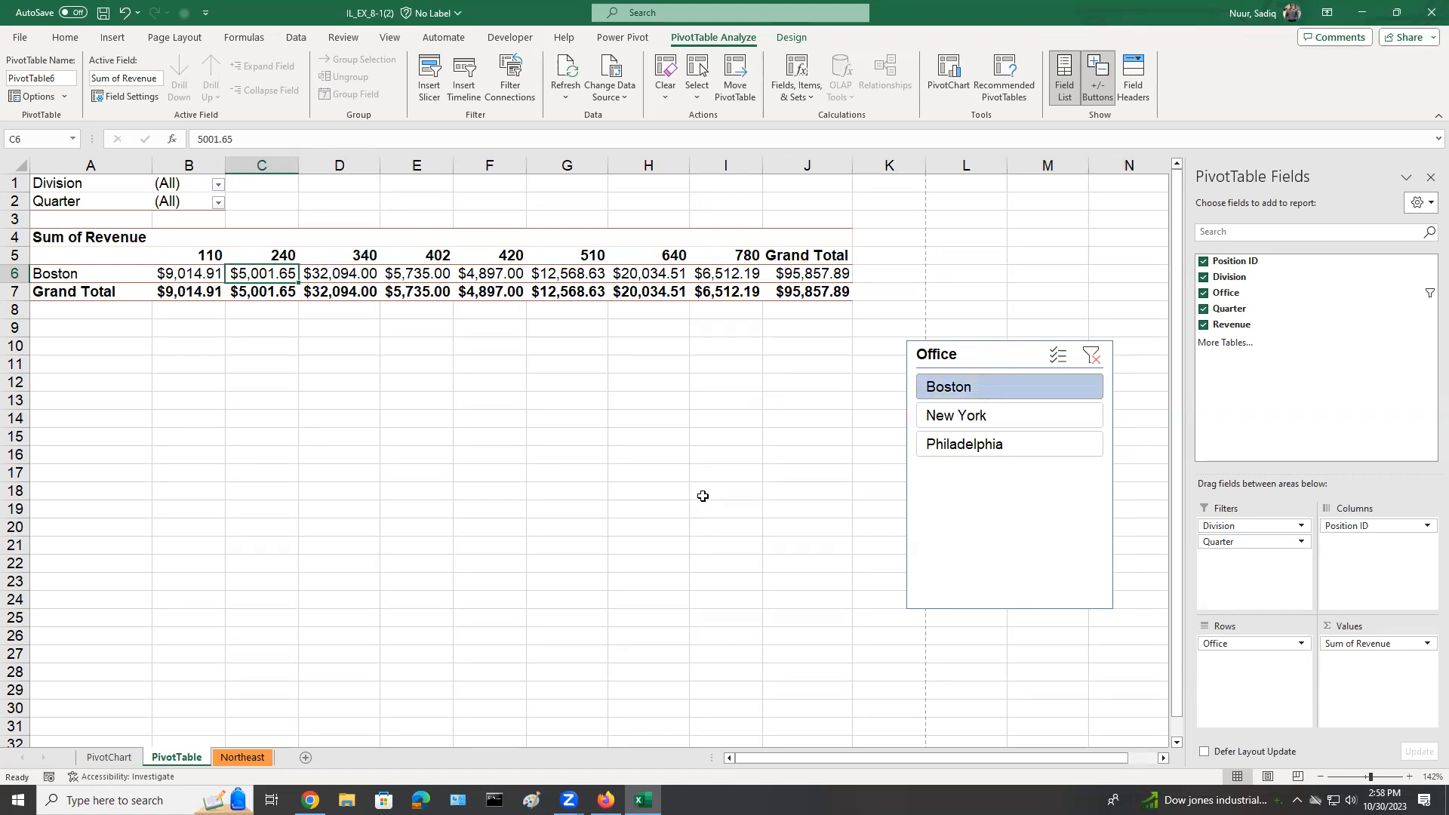
# Enter the label Total Boston Revenue in cell G2 of the Northeast sheet.
pyautogui.click(252, 760)
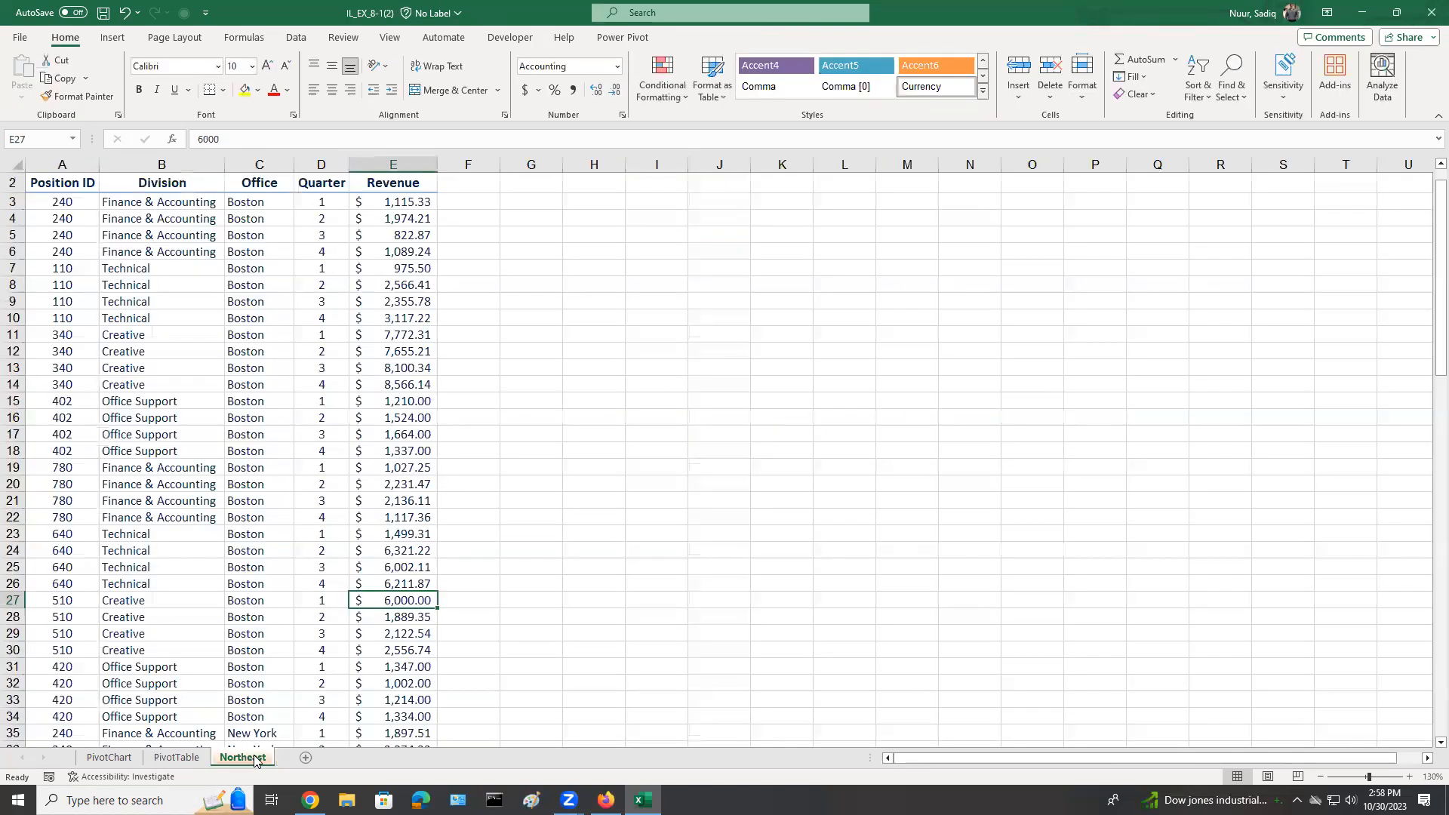
pyautogui.click(527, 187)
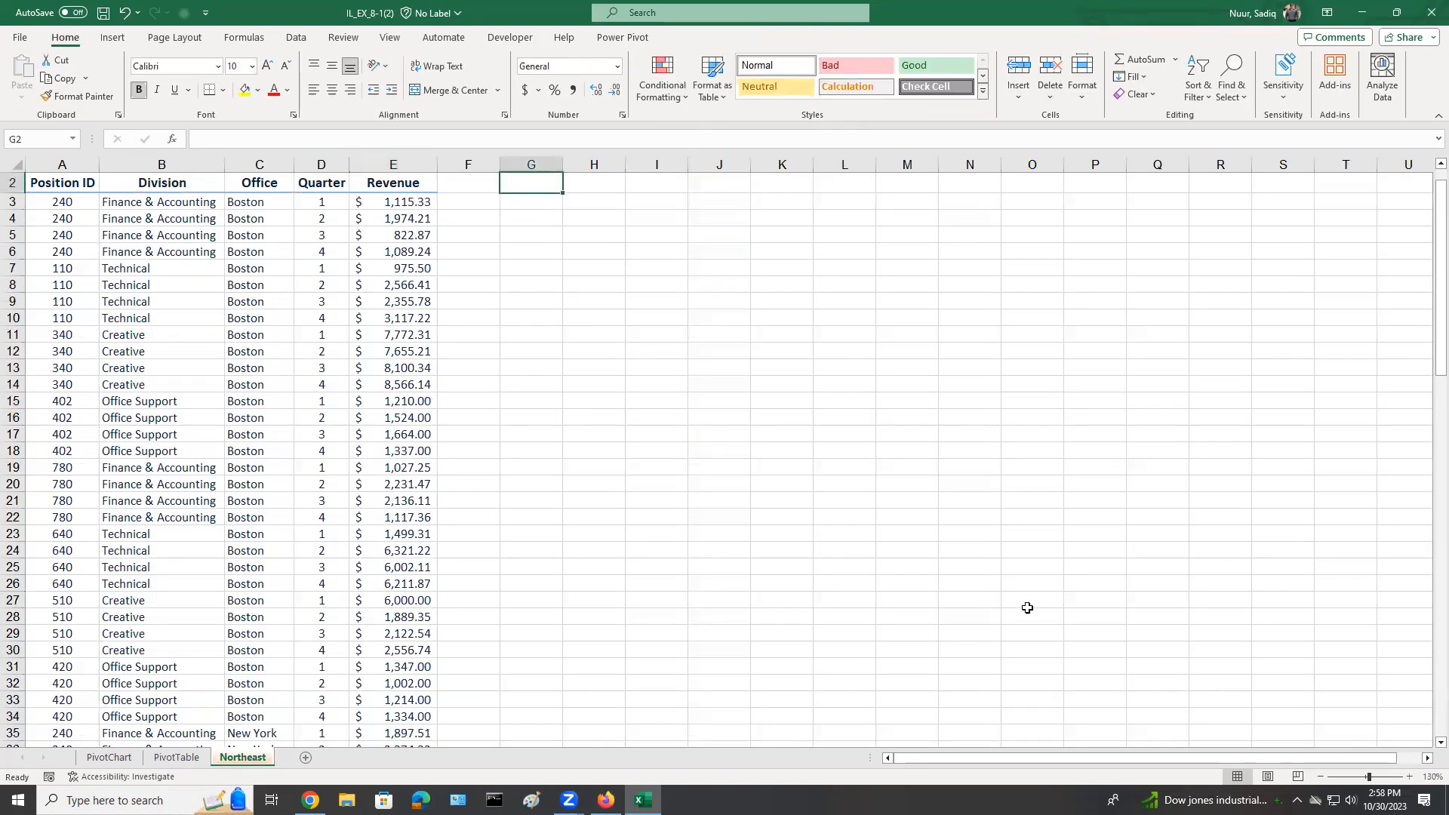
pyautogui.click(1410, 776)
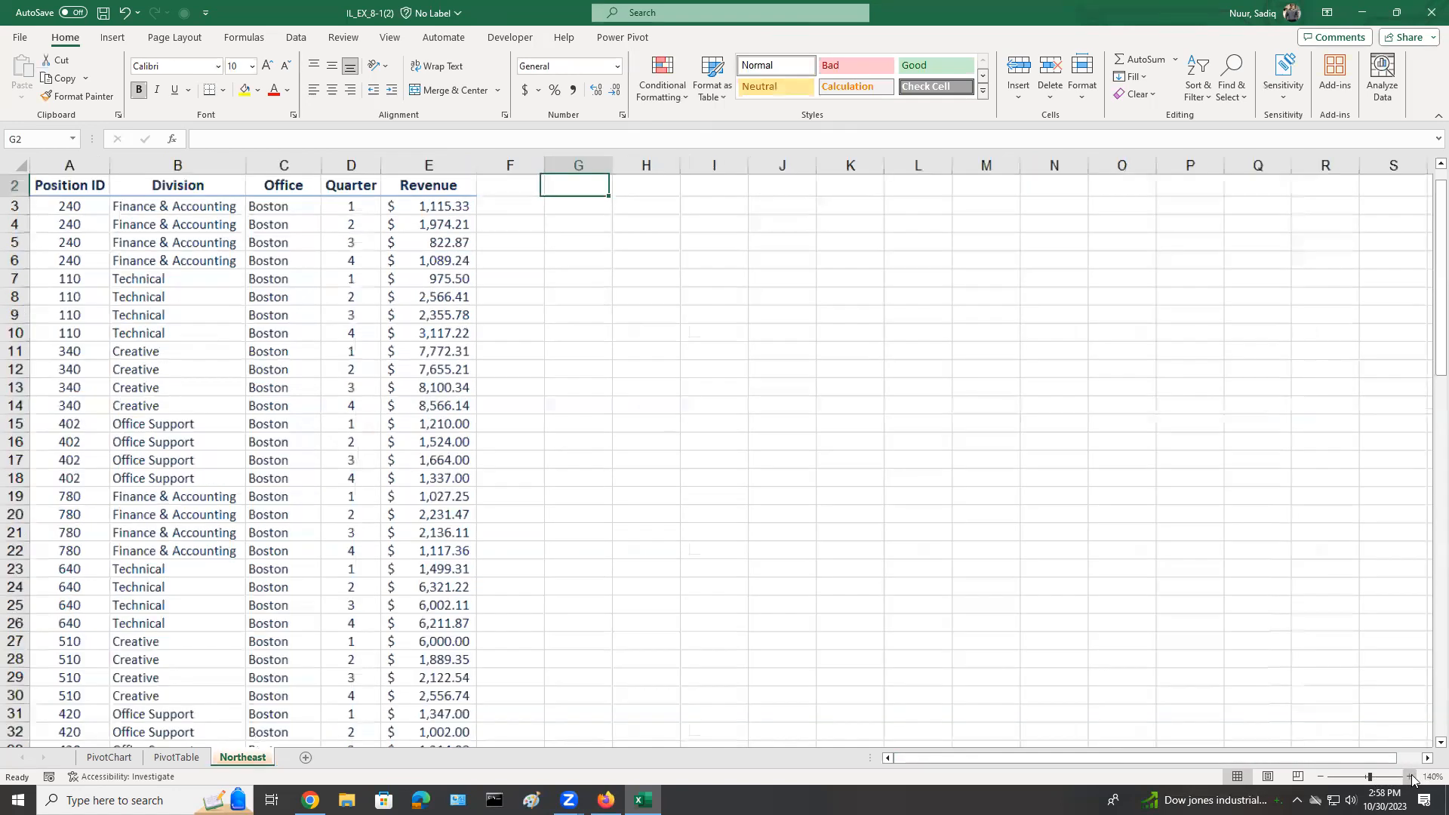
pyautogui.click(1410, 777)
pyautogui.click(1409, 777)
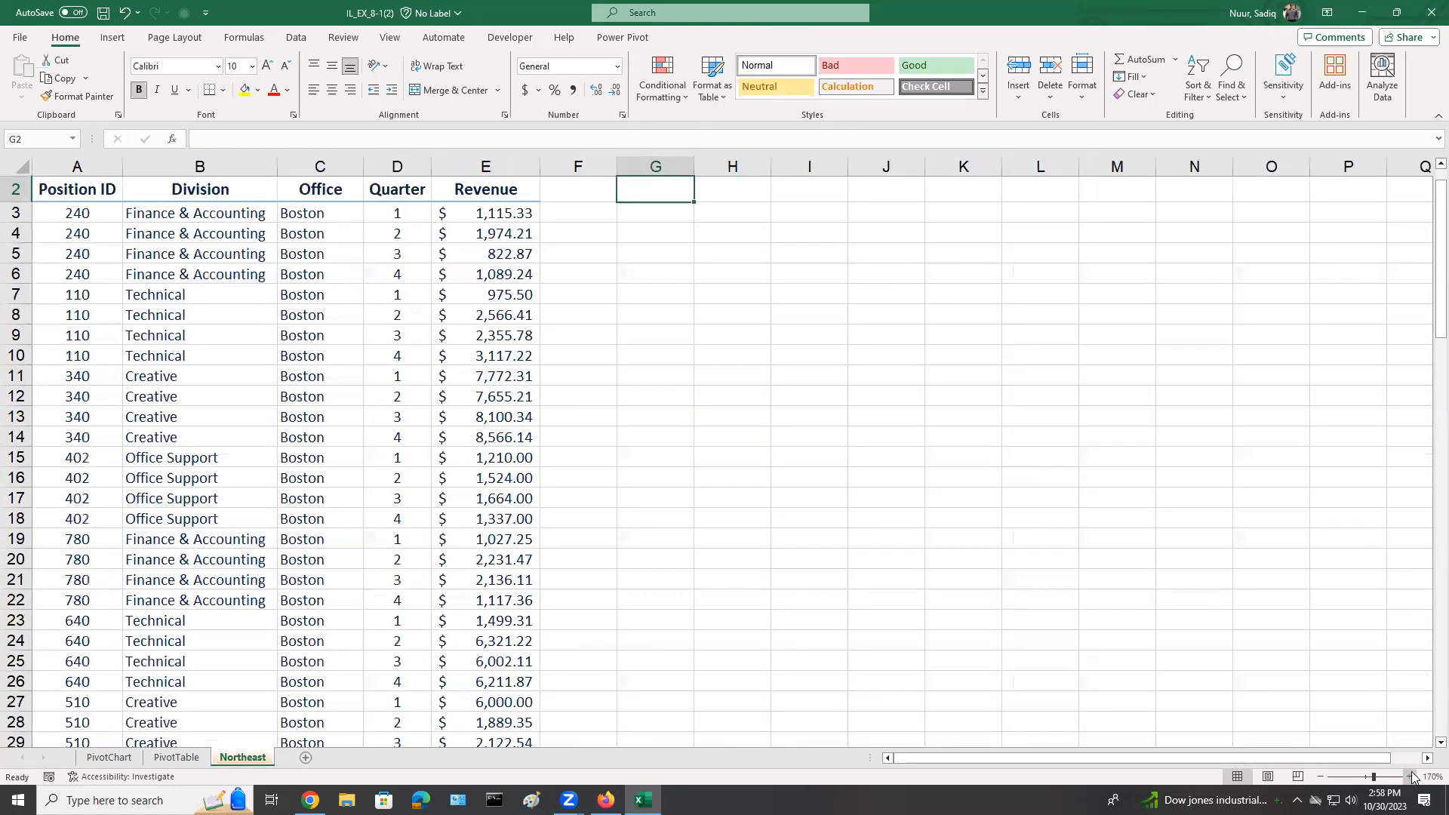
pyautogui.click(1409, 777)
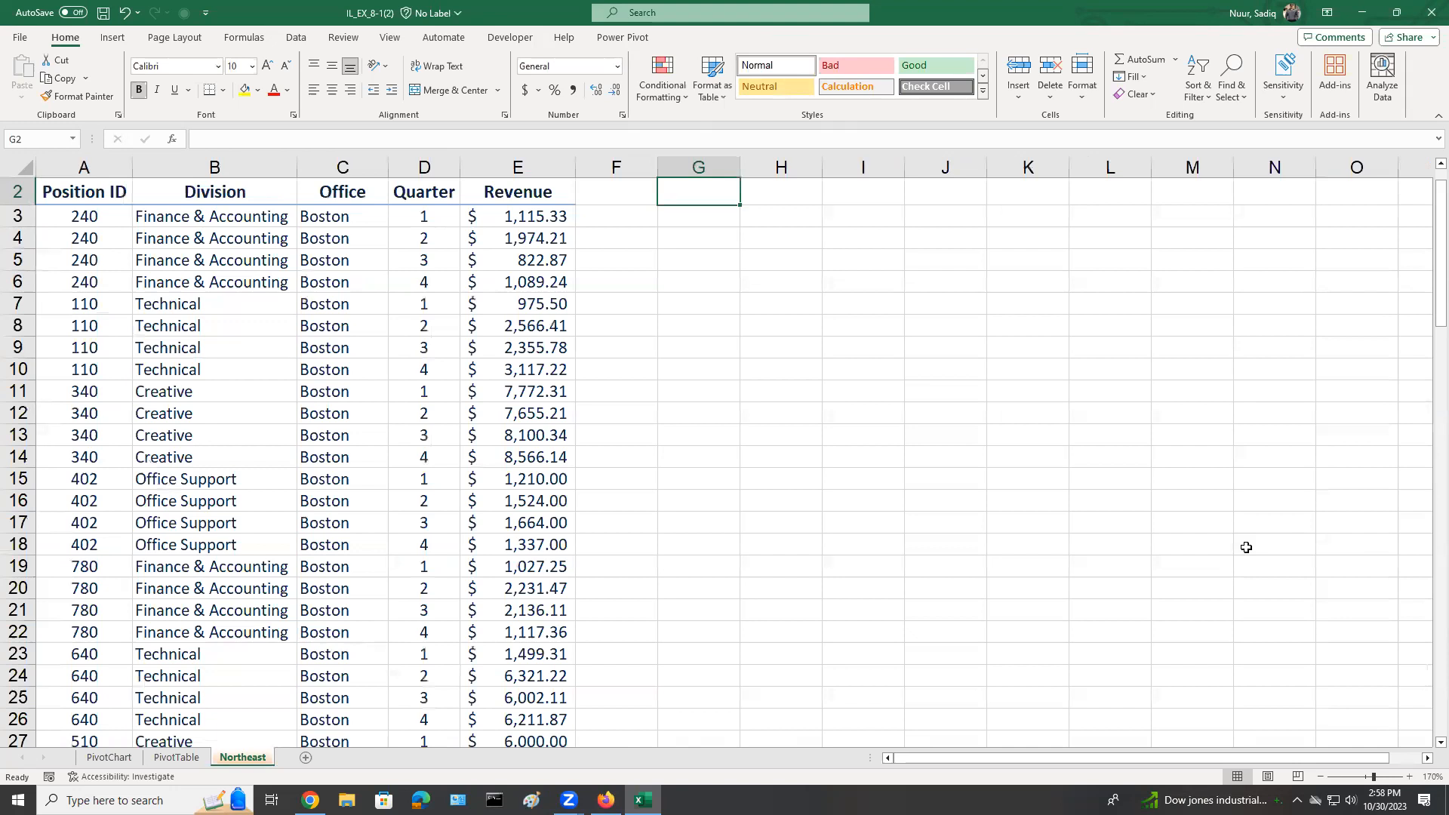
pyautogui.write('Total')
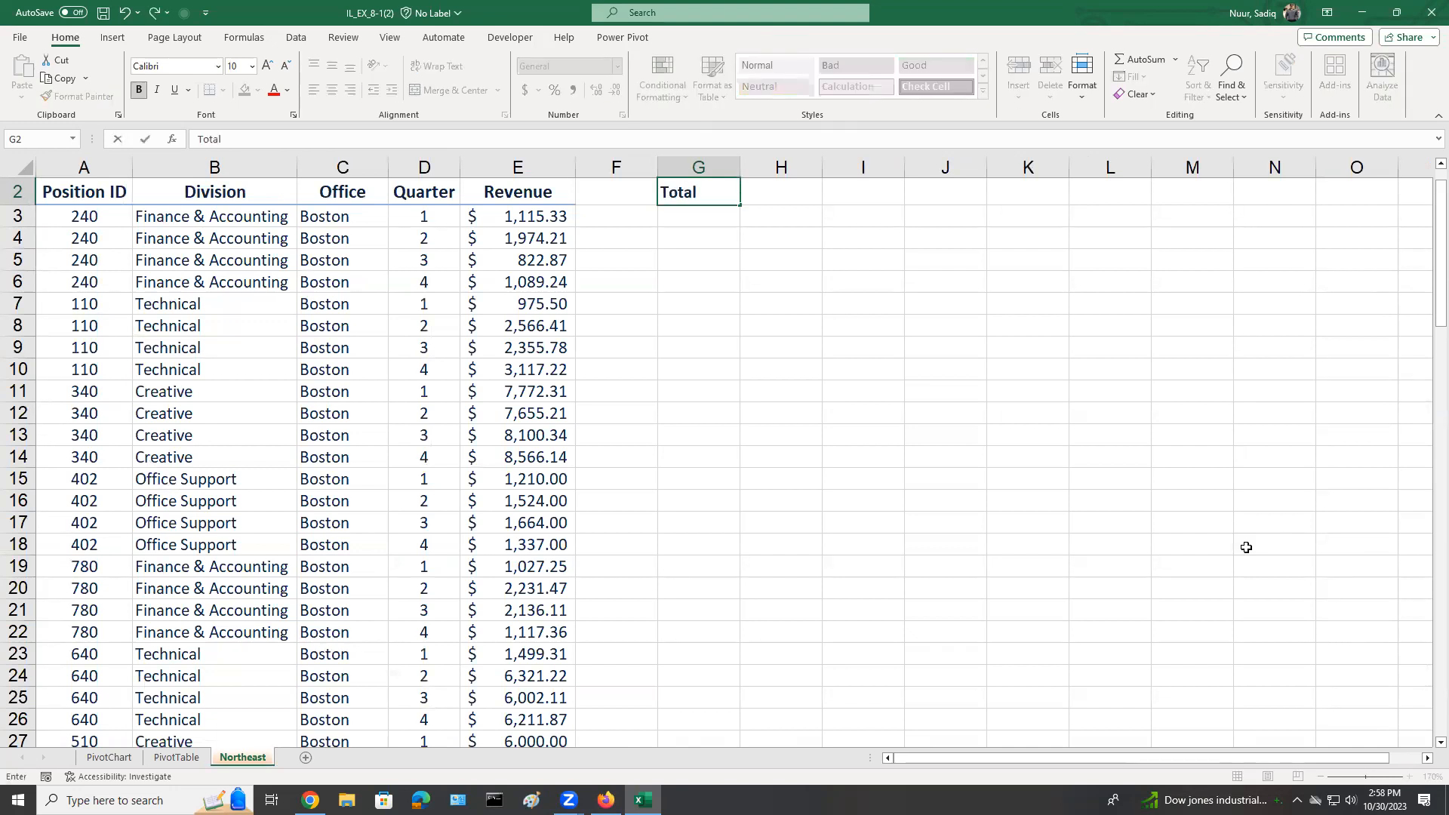
pyautogui.write(' Boston Revenue')
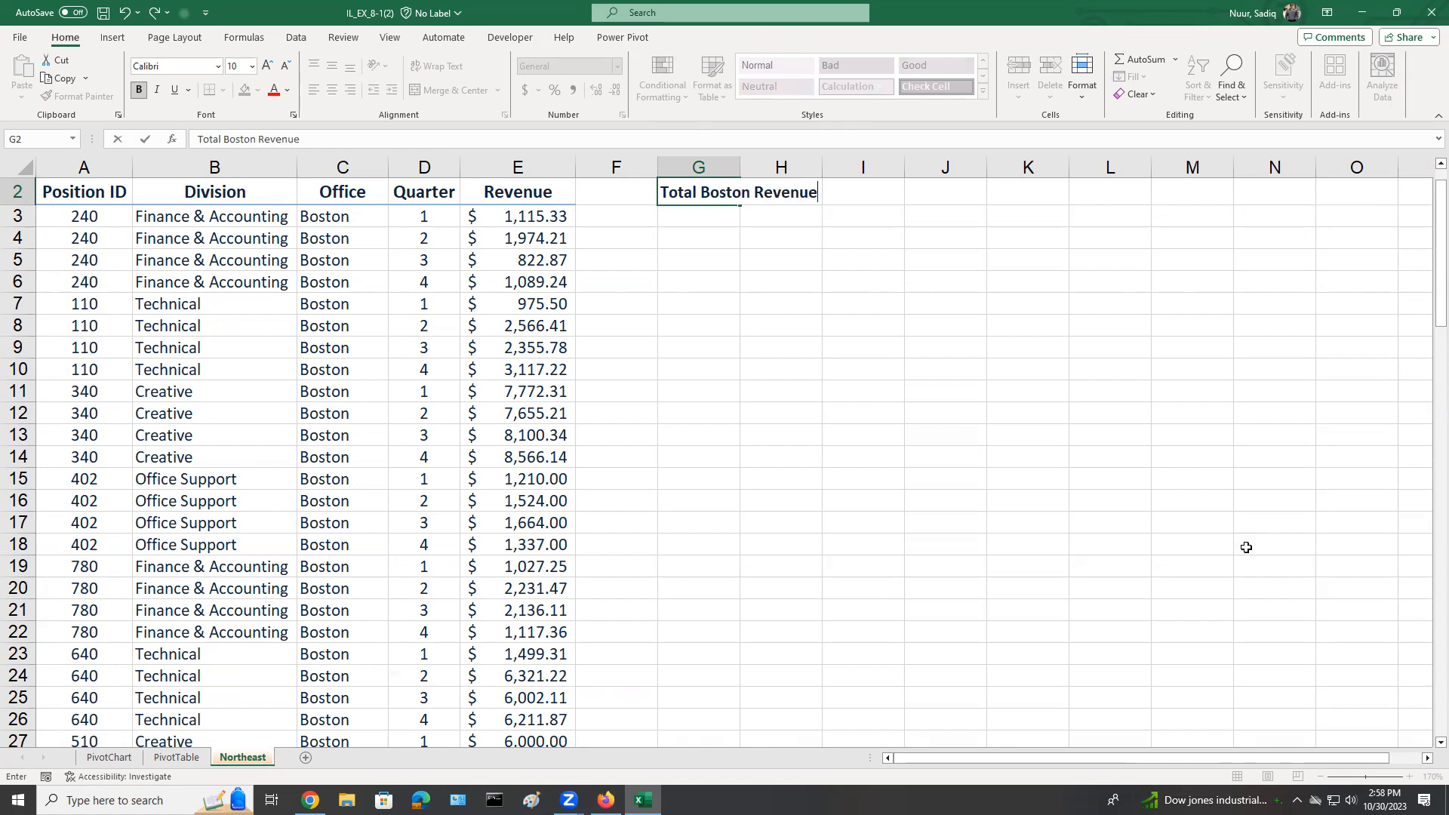
pyautogui.press('Return')
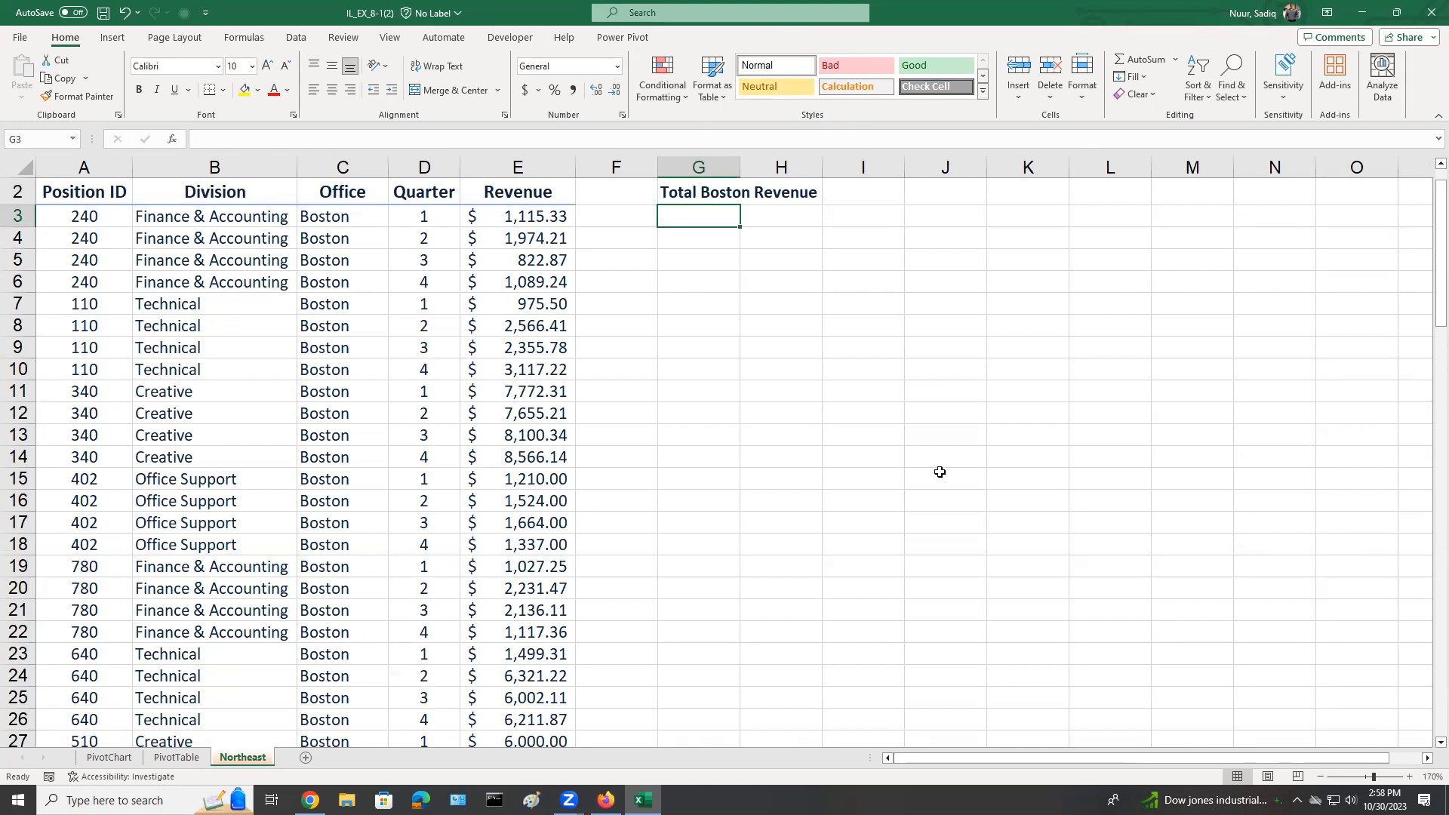
# Center the bold label in cell G2 and autofit column G to its text.
pyautogui.click(684, 193)
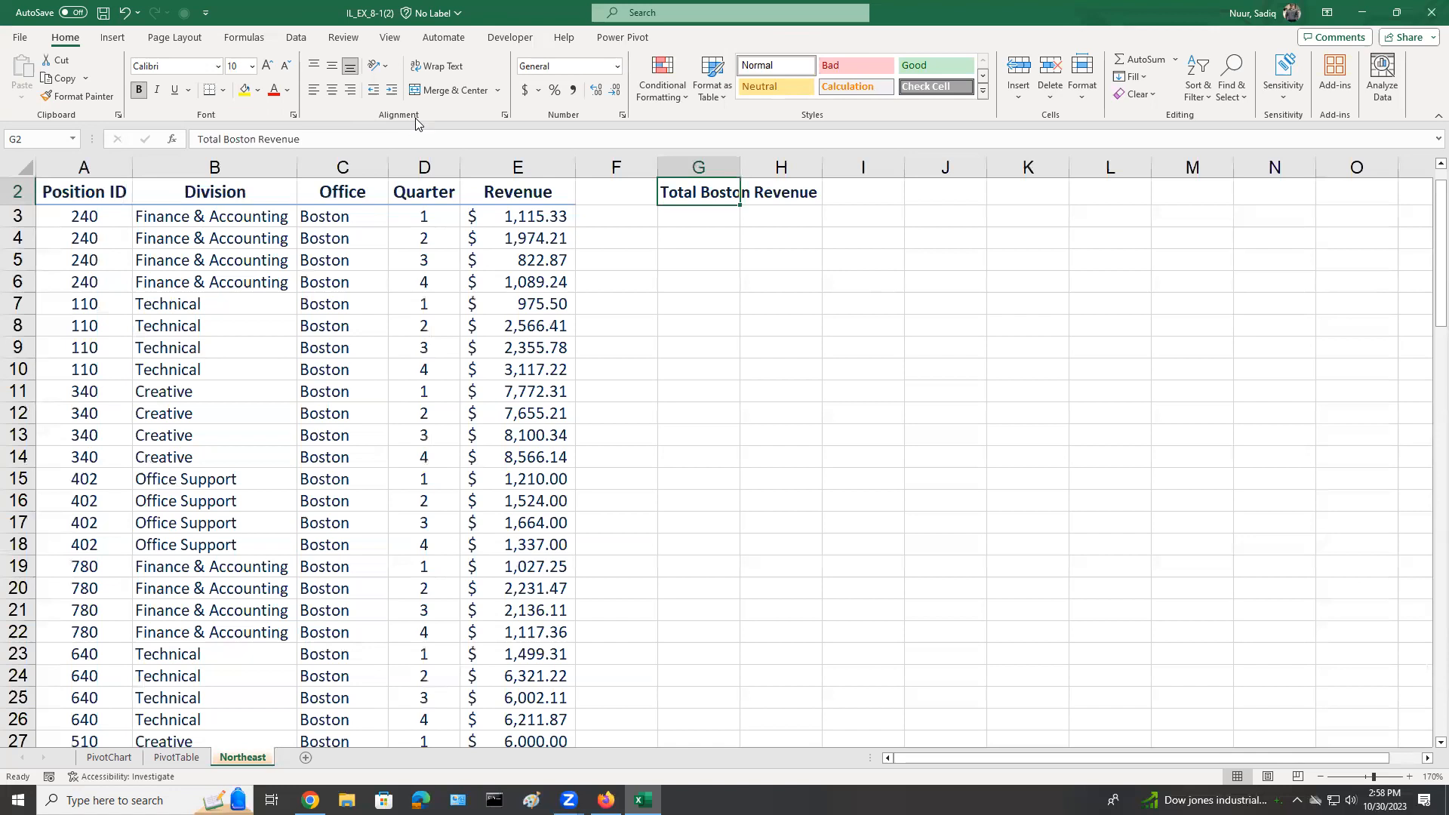
pyautogui.click(332, 90)
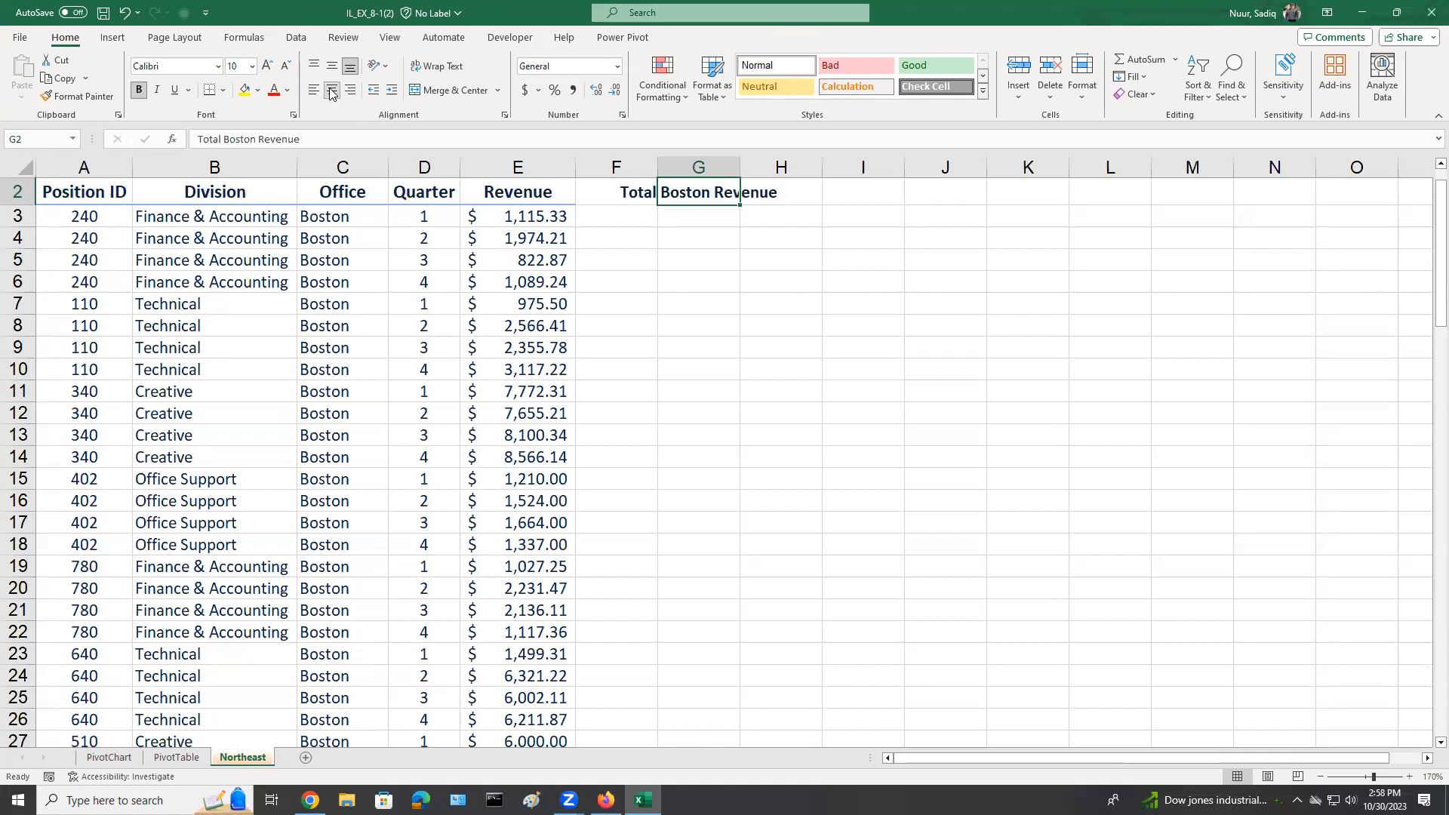
pyautogui.click(139, 92)
pyautogui.click(139, 93)
pyautogui.doubleClick(739, 161)
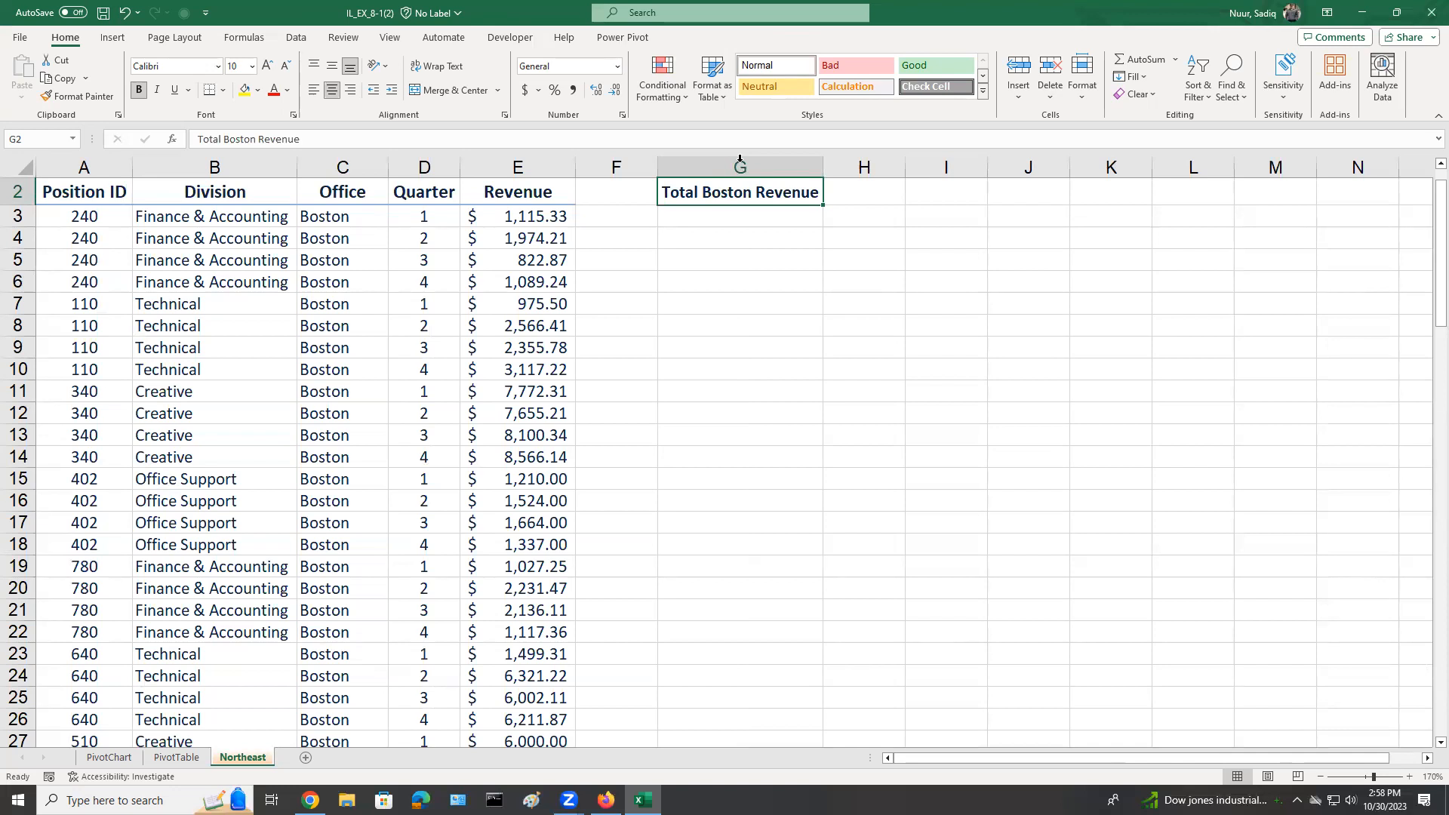
# Enter =GETPIVOTDATA("Revenue",PivotTable!$A$4,"Office","Boston") in cell G3 of the Northeast sheet and format it as bold Accounting.
pyautogui.click(722, 223)
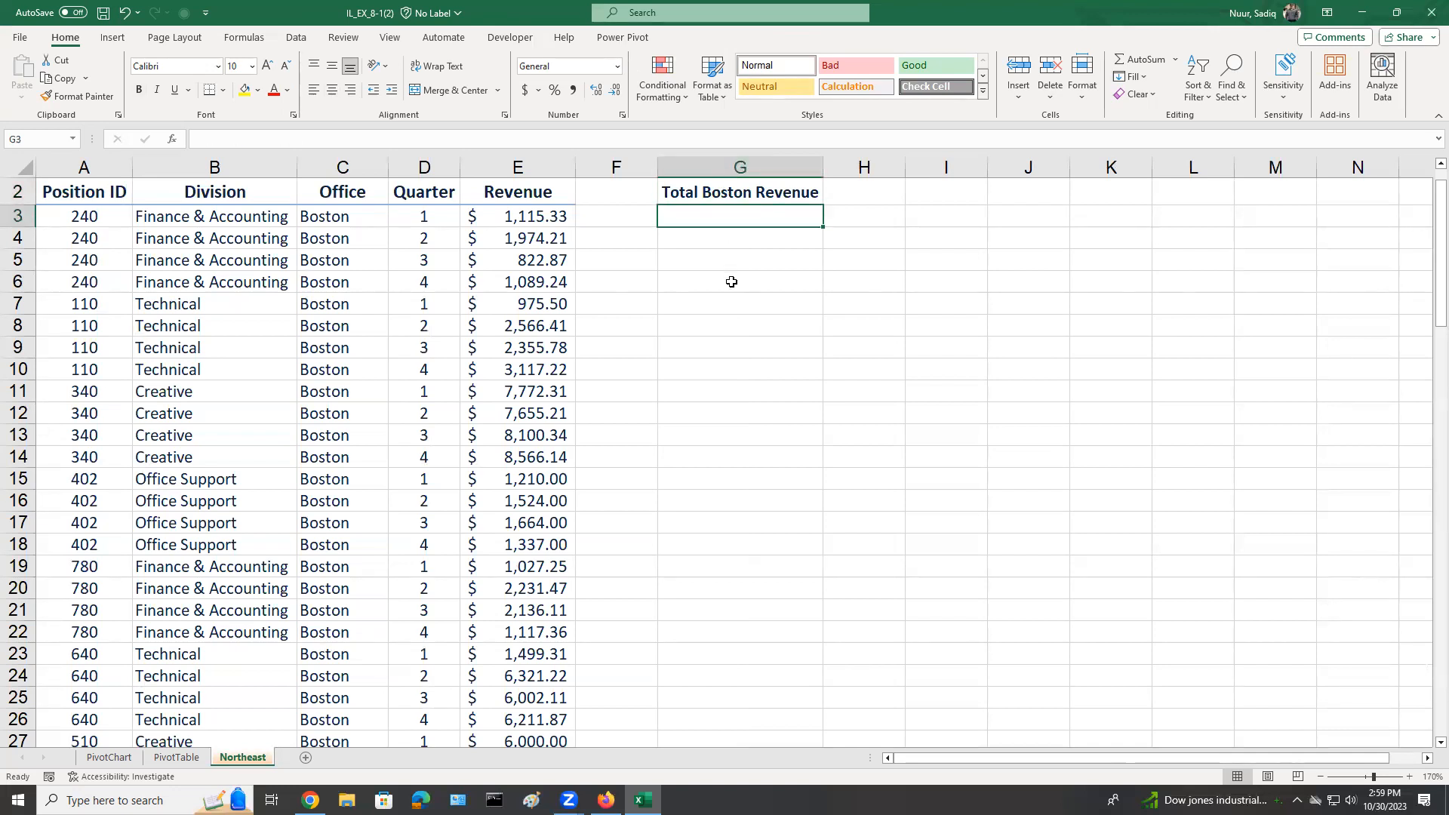
pyautogui.write('=')
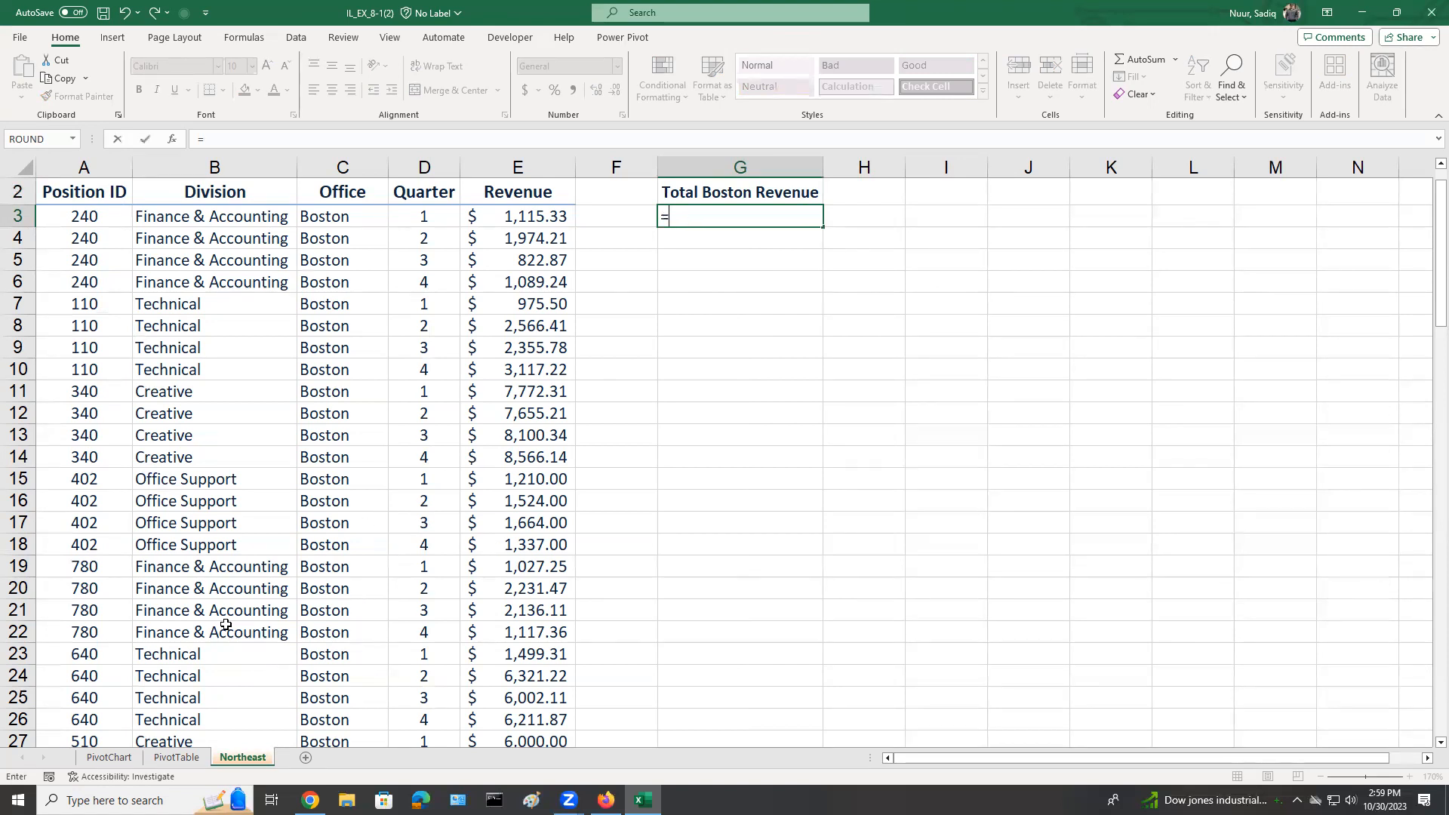
pyautogui.click(172, 758)
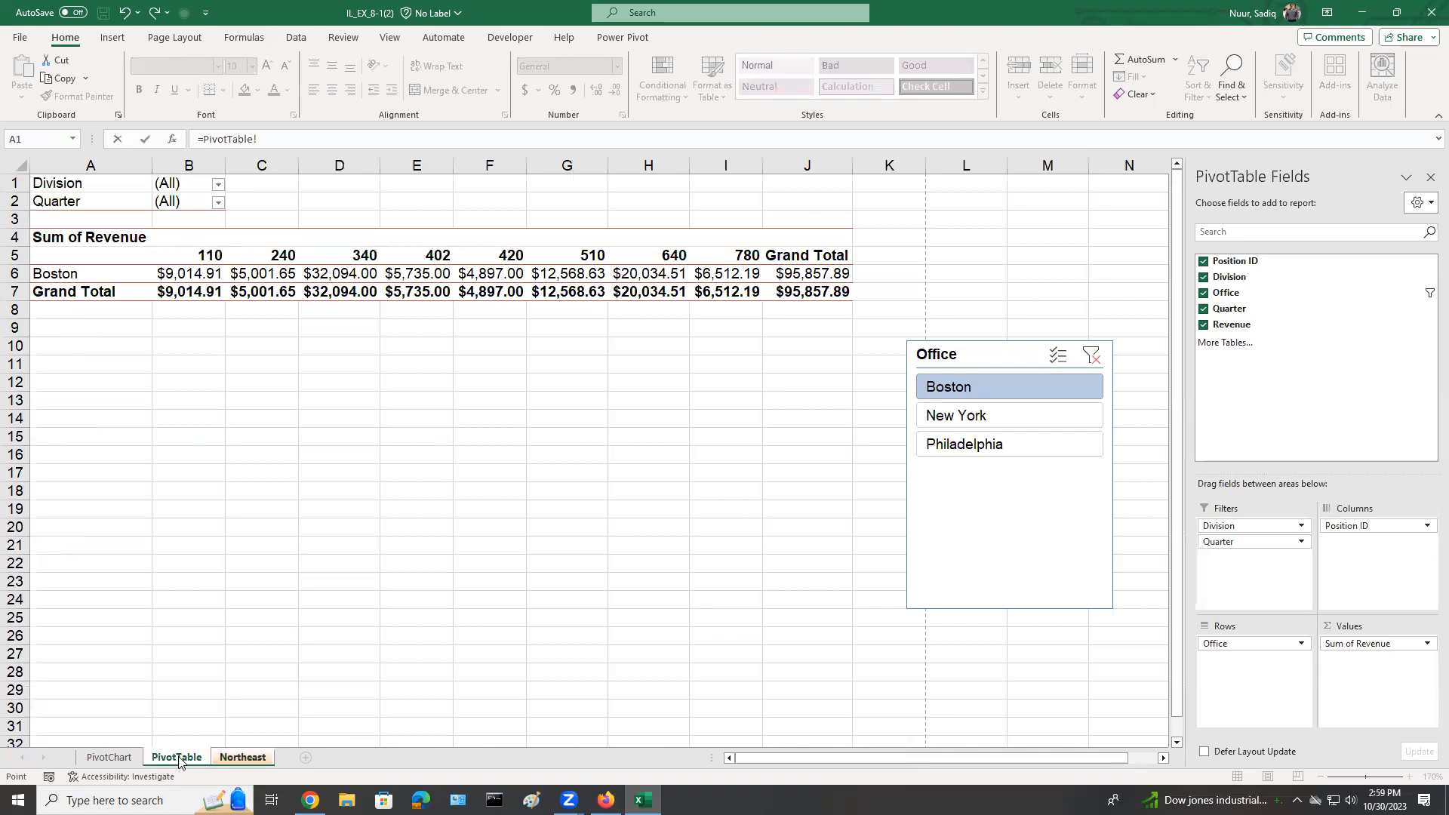
pyautogui.click(806, 274)
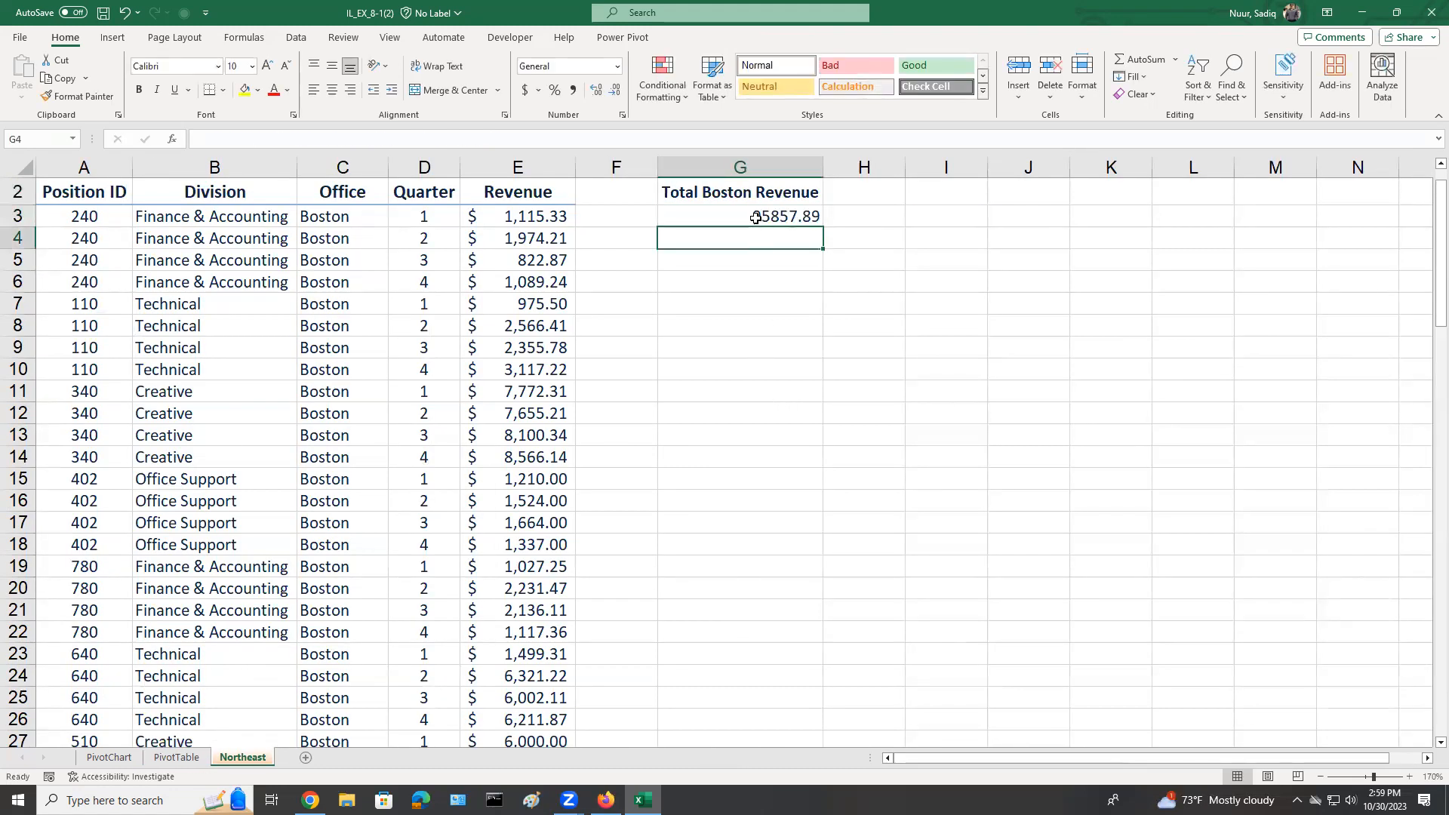
pyautogui.click(755, 216)
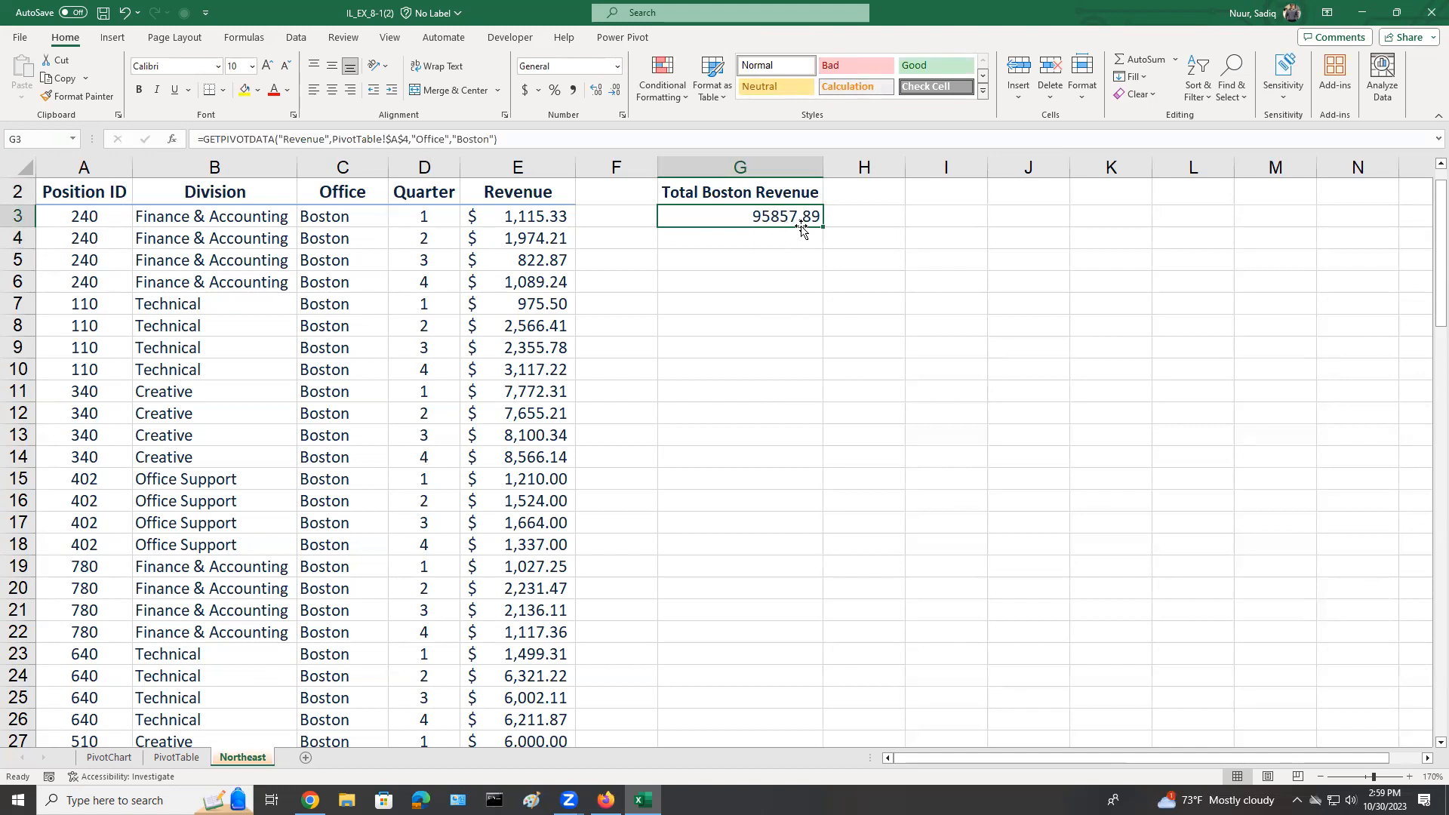
pyautogui.click(524, 89)
pyautogui.click(138, 90)
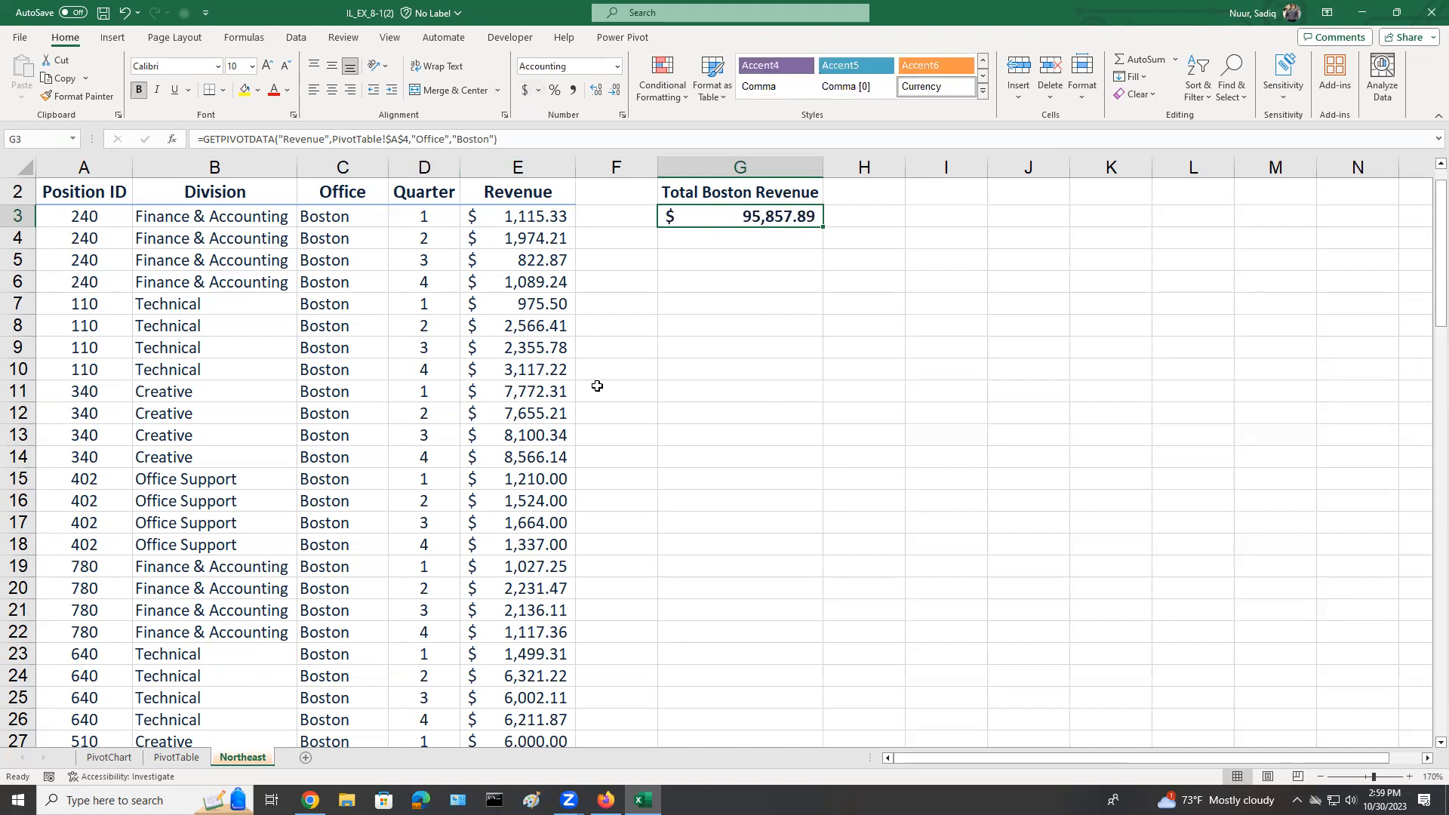